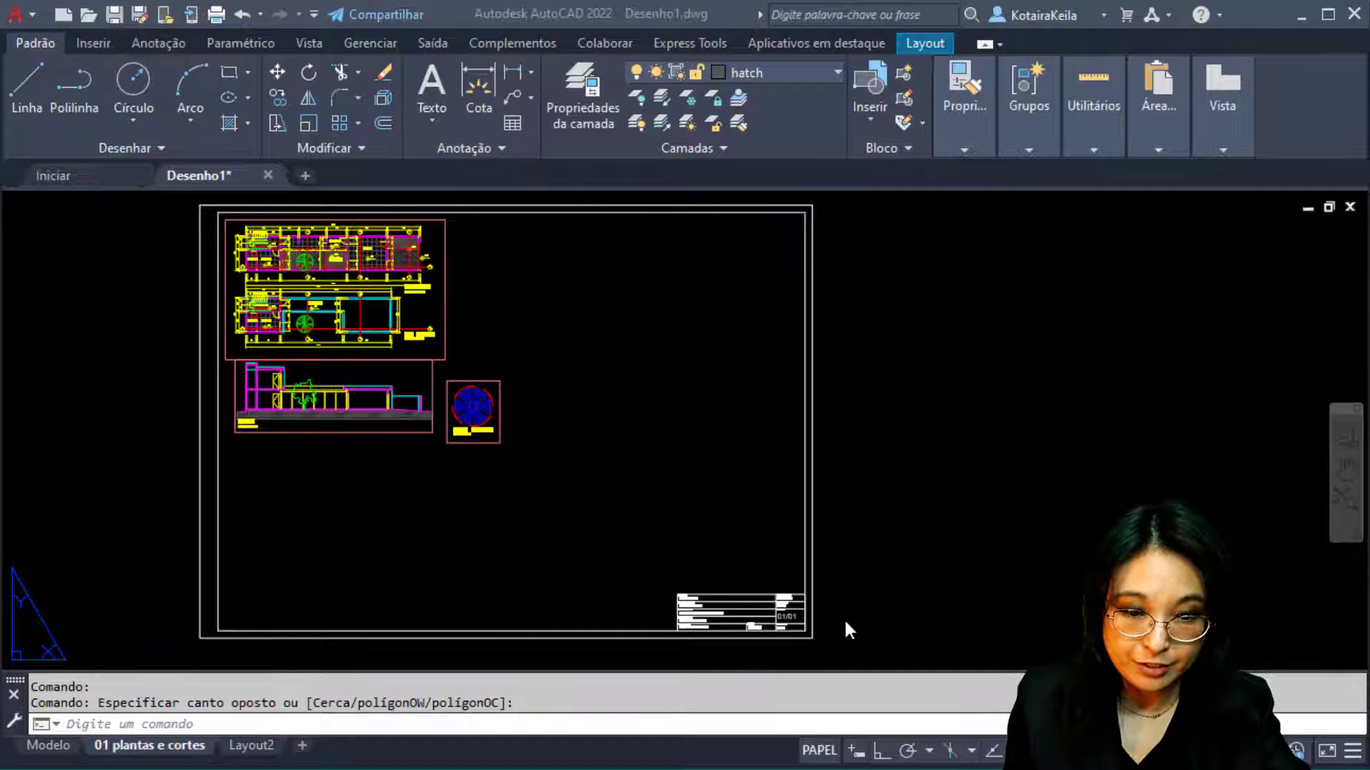
# Enter the student's full name in uppercase in the title block's NOME attribute
pyautogui.scroll(8, 778, 630)
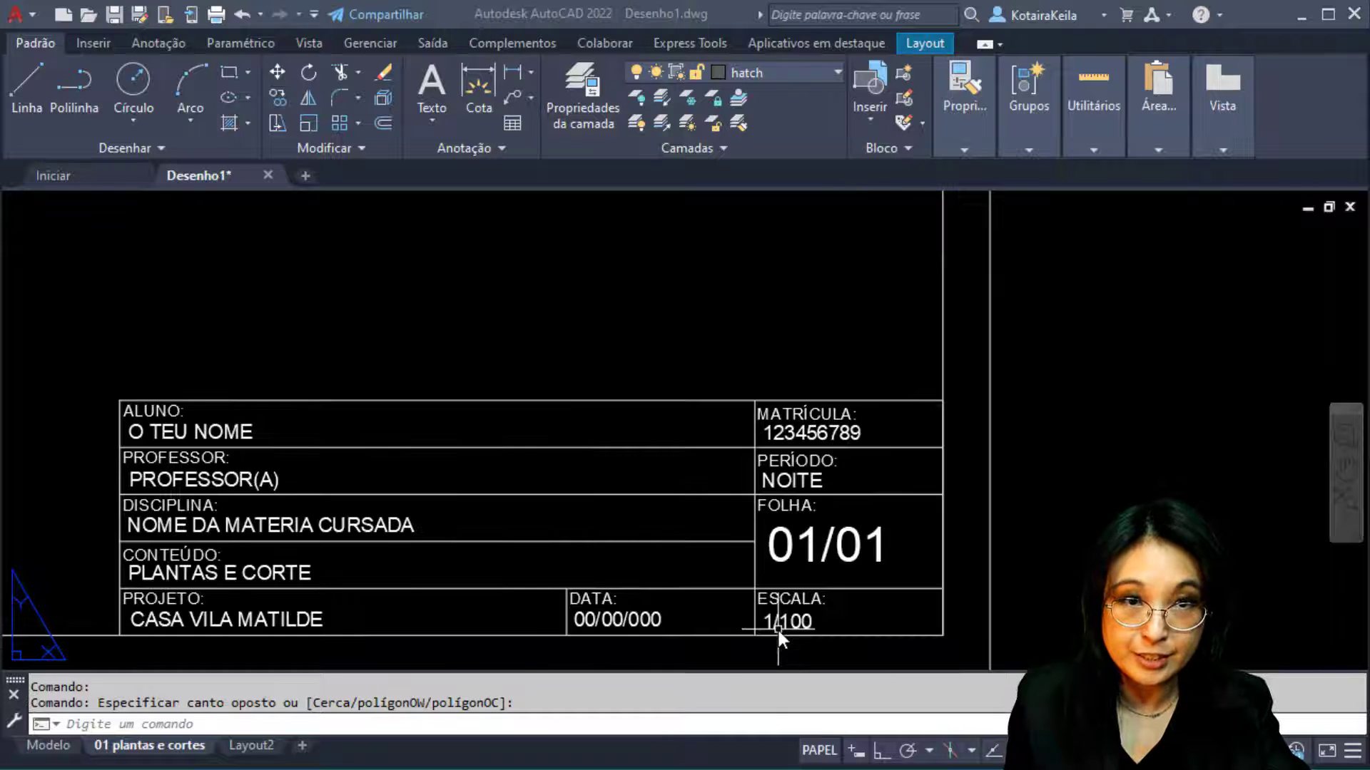
pyautogui.scroll(-2, 874, 606)
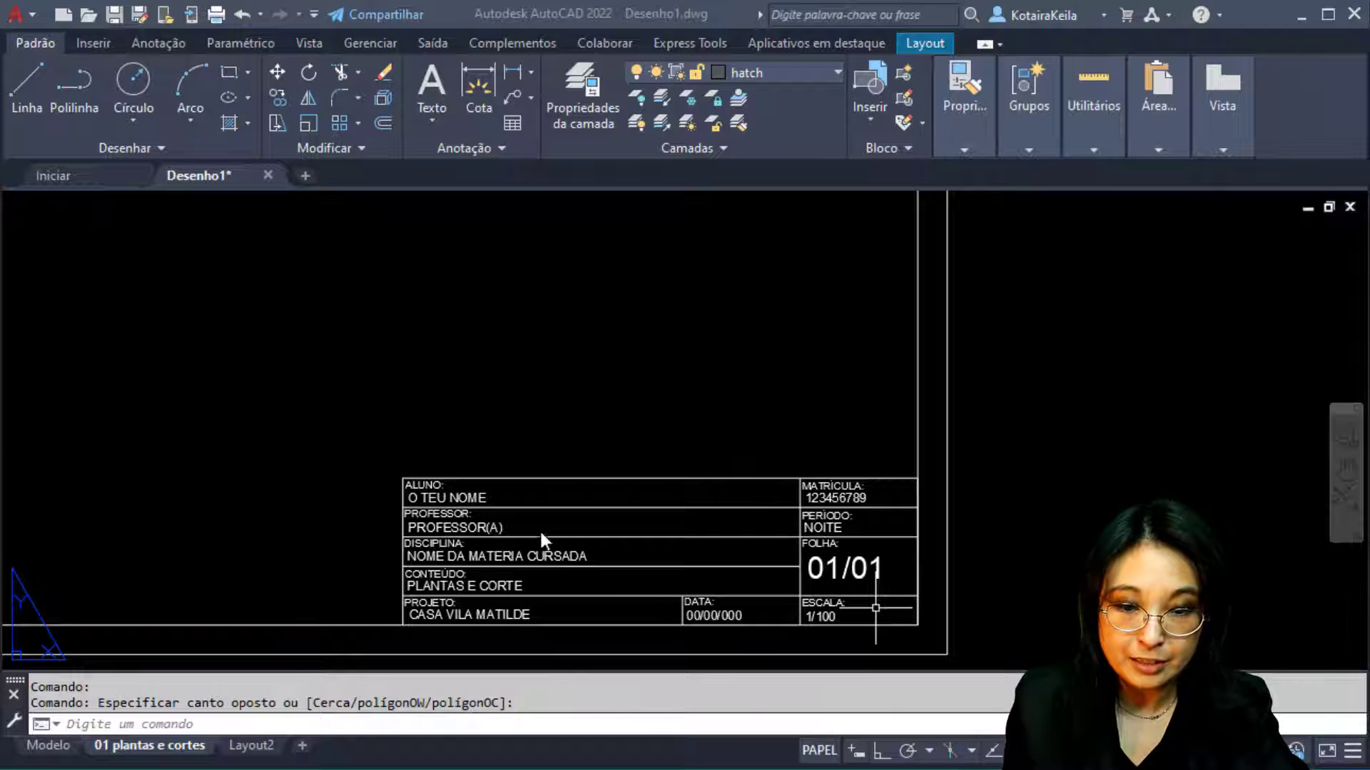
pyautogui.doubleClick(490, 494)
pyautogui.click(473, 501)
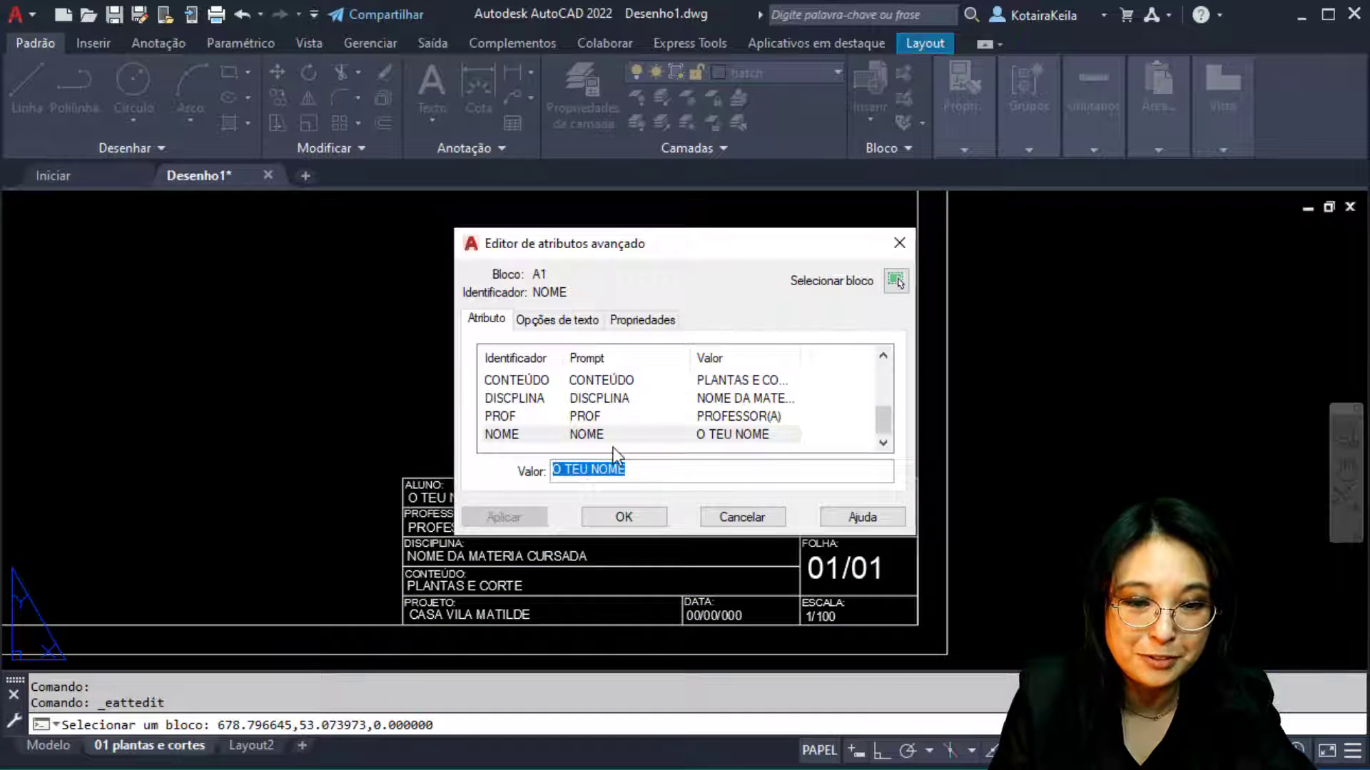
pyautogui.moveTo(641, 469); pyautogui.dragTo(499, 472)
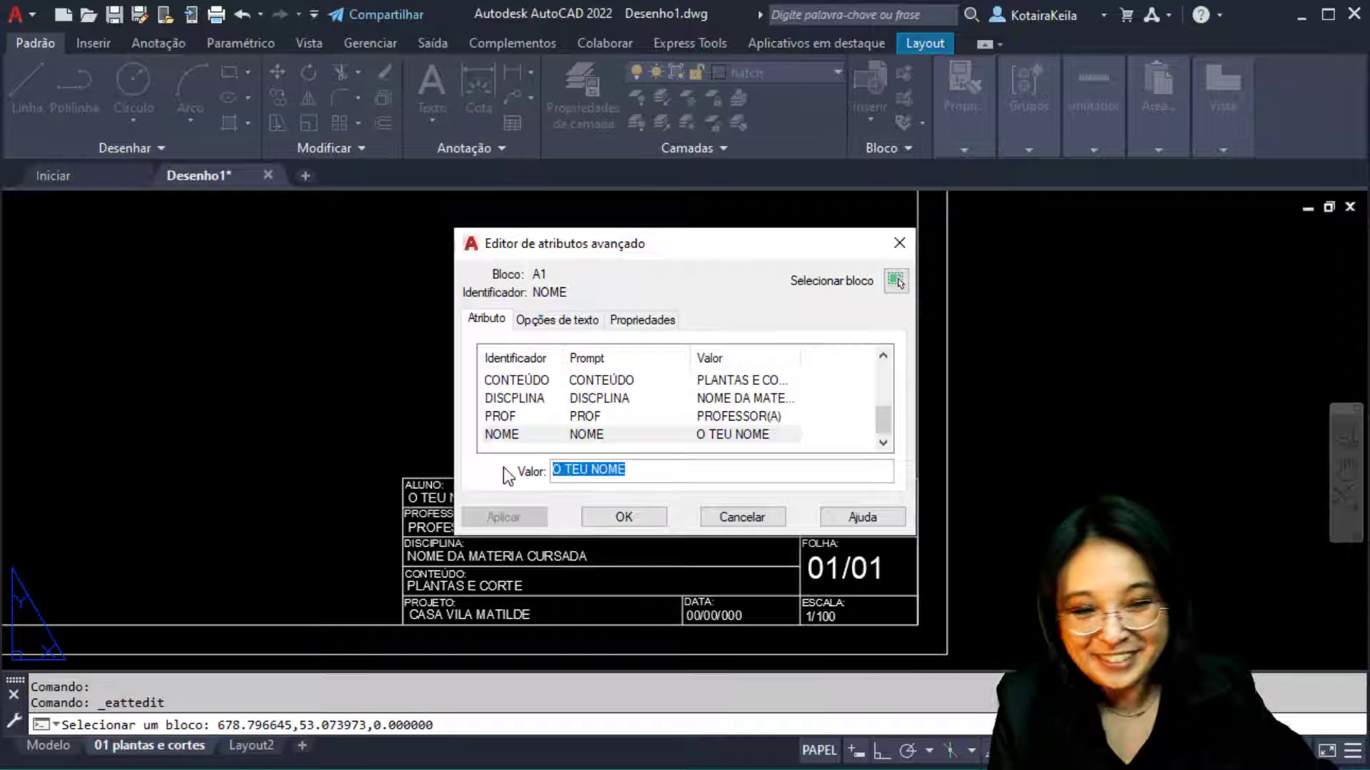
pyautogui.write('keila')
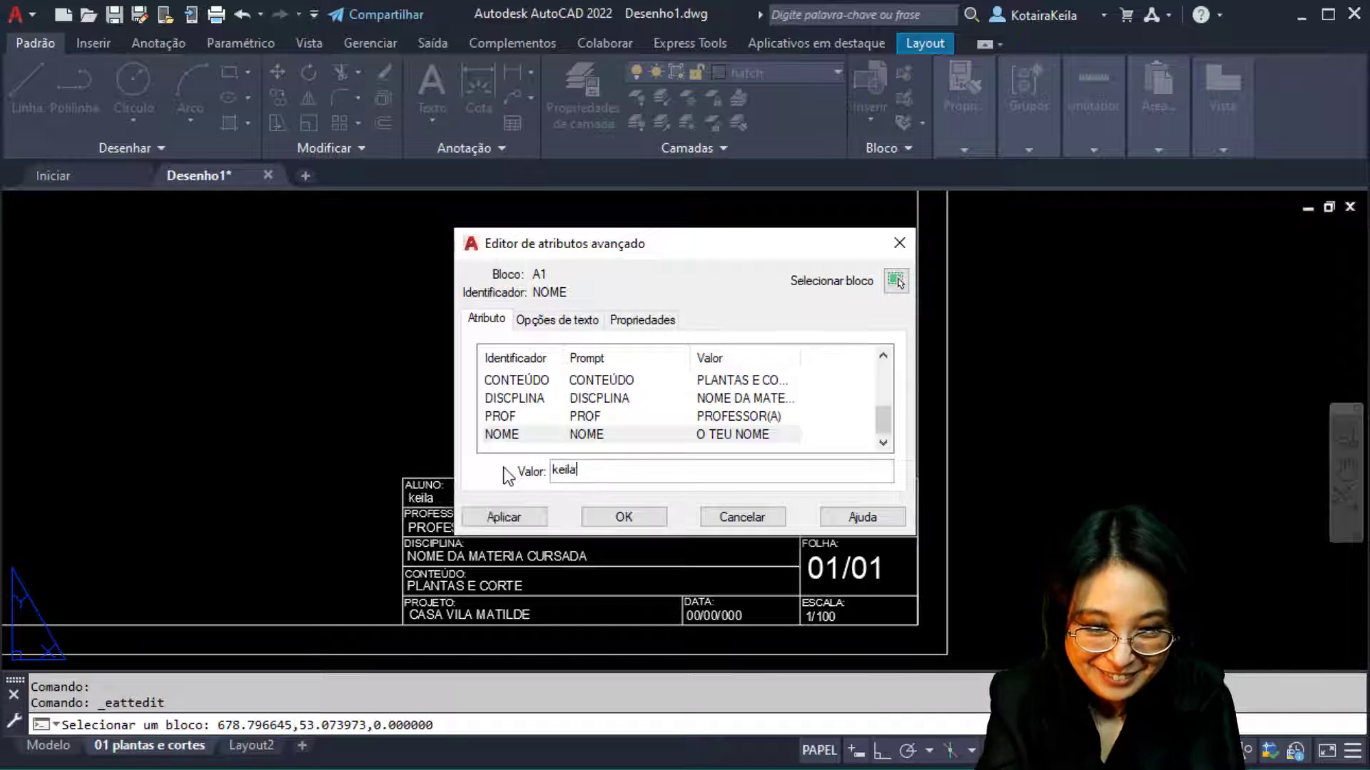
pyautogui.press('BackSpace')
pyautogui.press('BackSpace')
pyautogui.press('BackSpace')
pyautogui.press('BackSpace')
pyautogui.press('BackSpace')
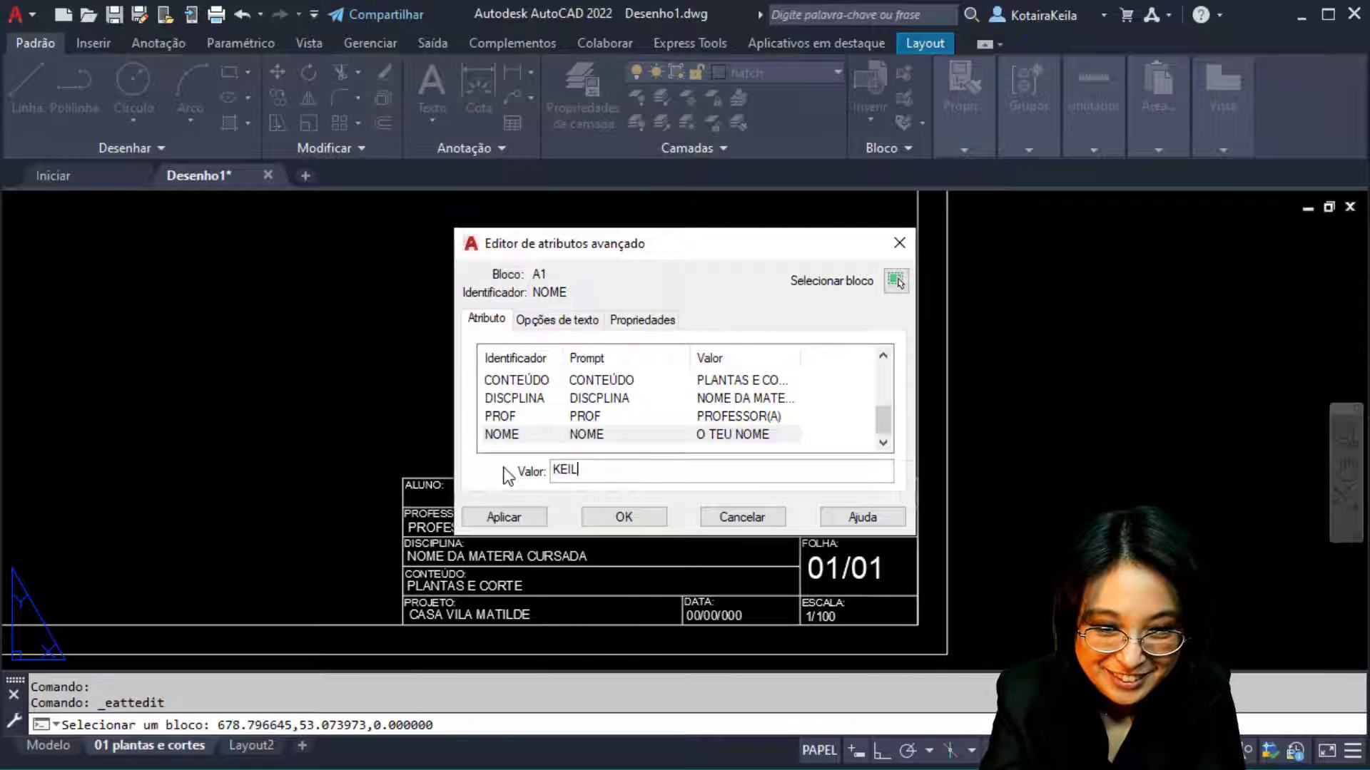
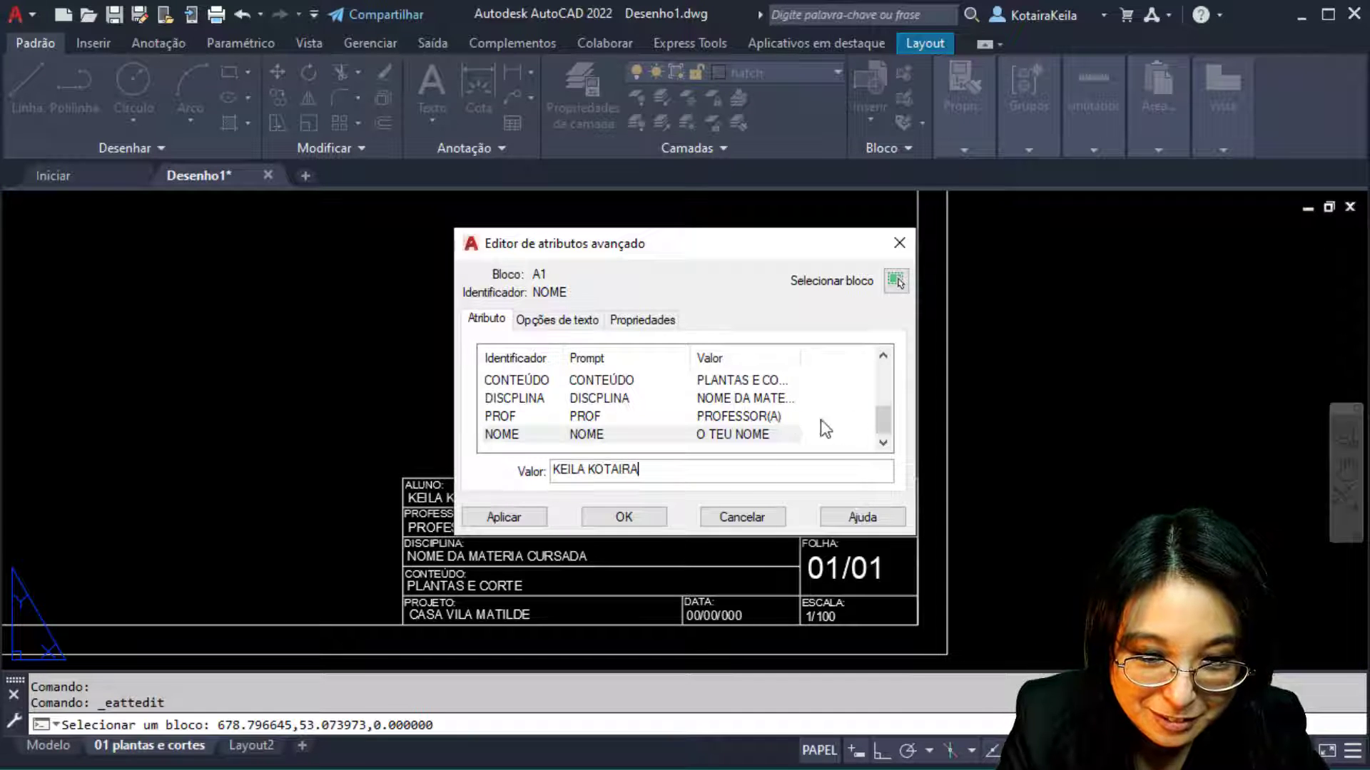
# Change the professor attribute to EU MESMA and apply the title block changes
pyautogui.click(757, 417)
pyautogui.moveTo(645, 470); pyautogui.dragTo(525, 477)
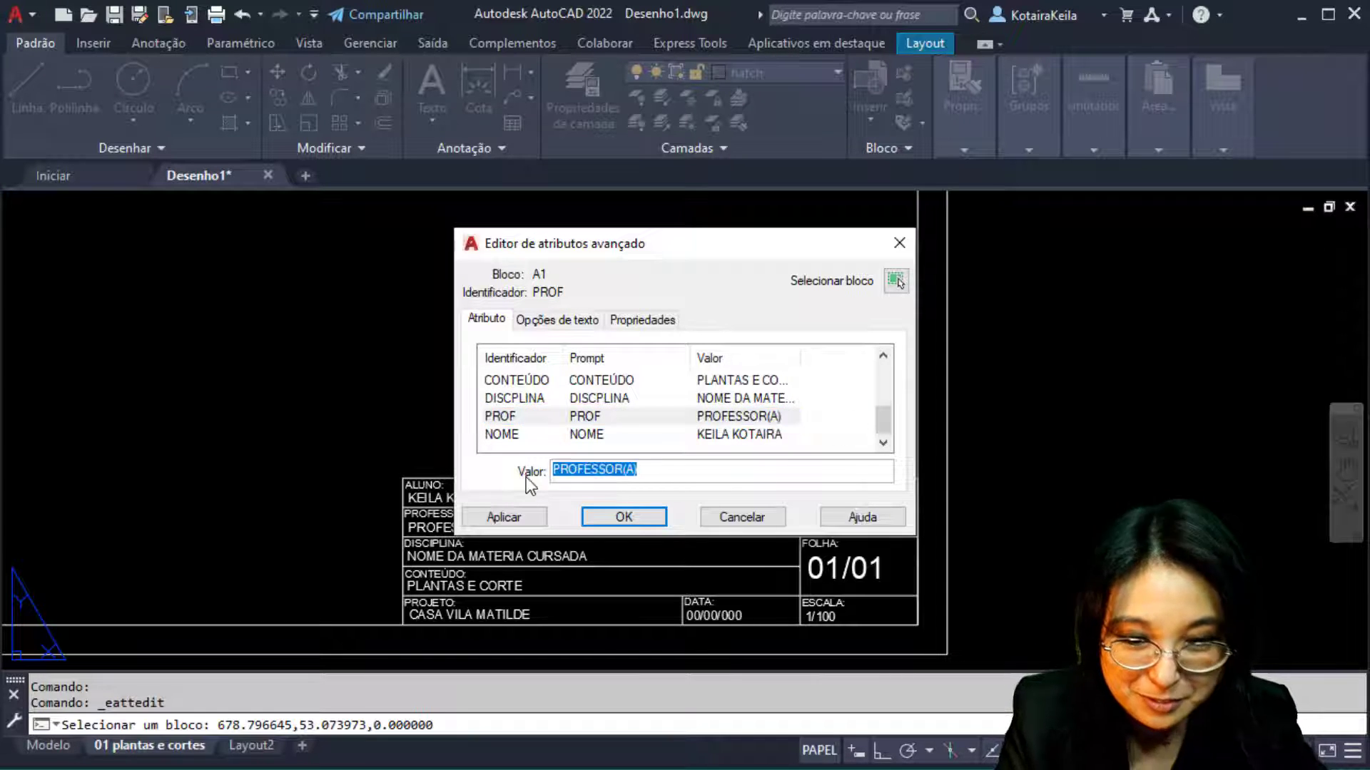
pyautogui.write('EU MESMA')
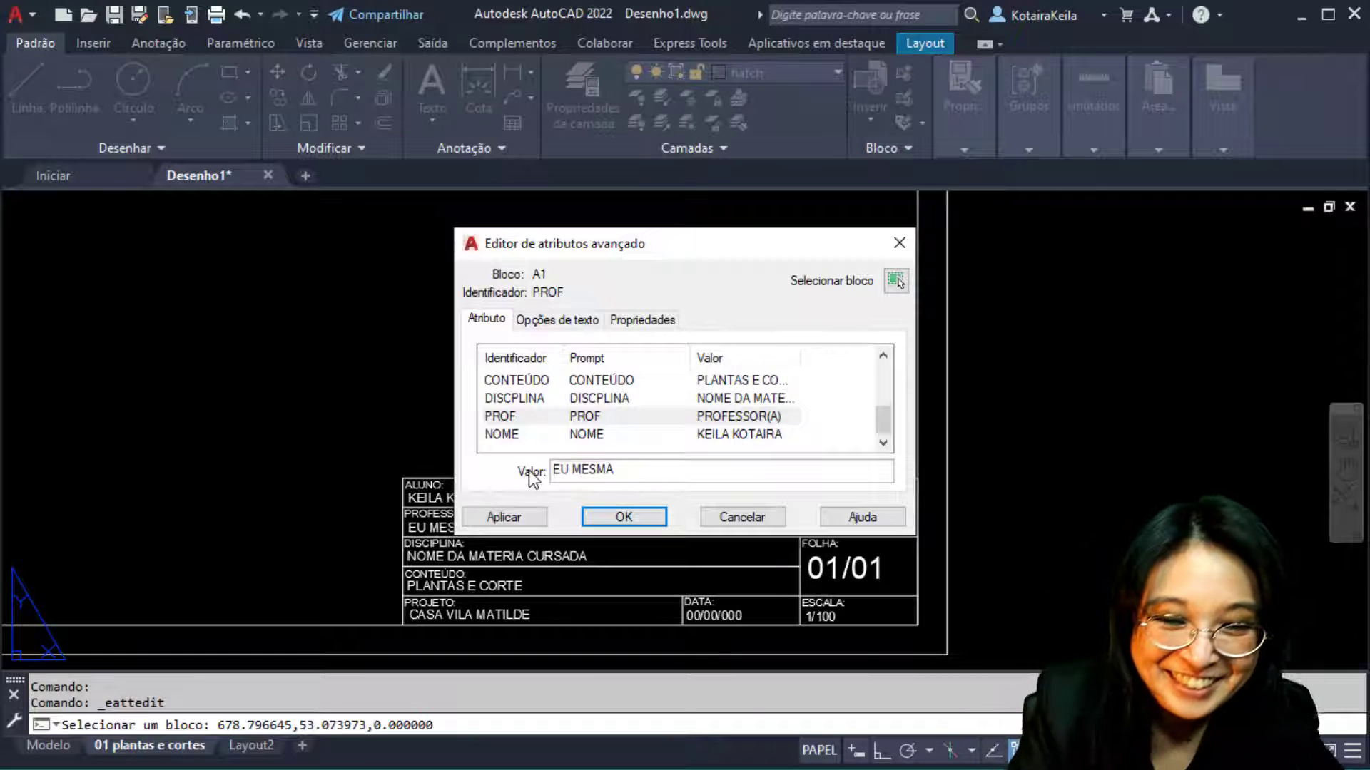
pyautogui.click(627, 515)
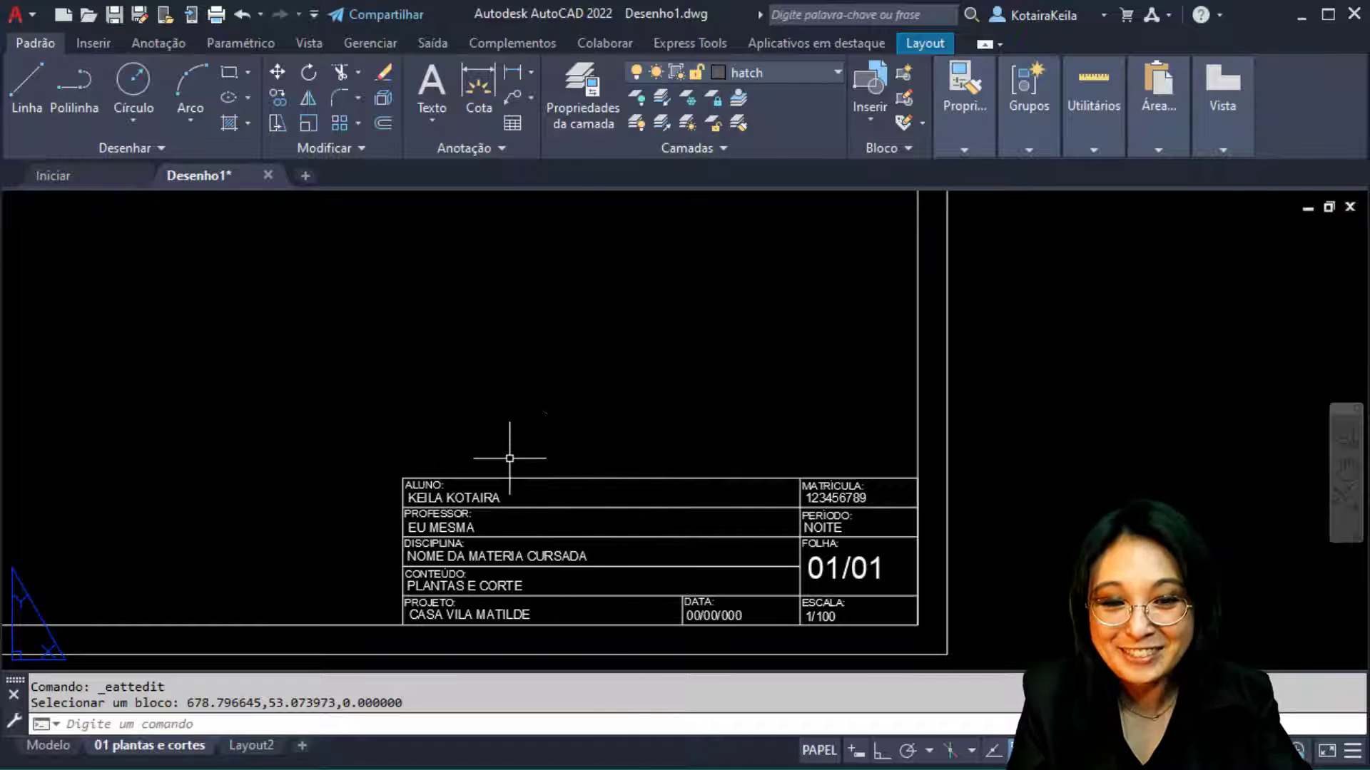
# Zoom out and pan until the whole sheet shows the plans, section, detail and title block
pyautogui.scroll(-5, 596, 404)
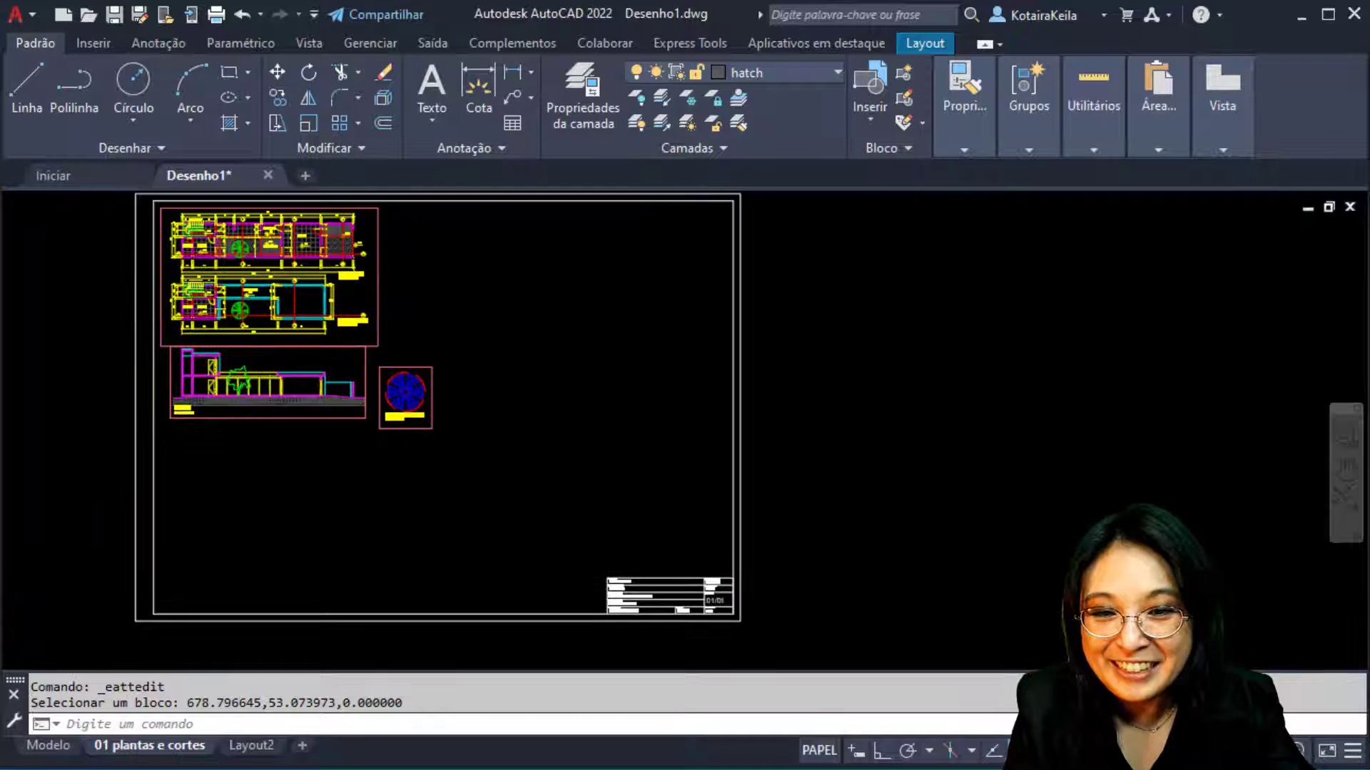
pyautogui.scroll(3, 476, 284)
pyautogui.scroll(-5, 478, 284)
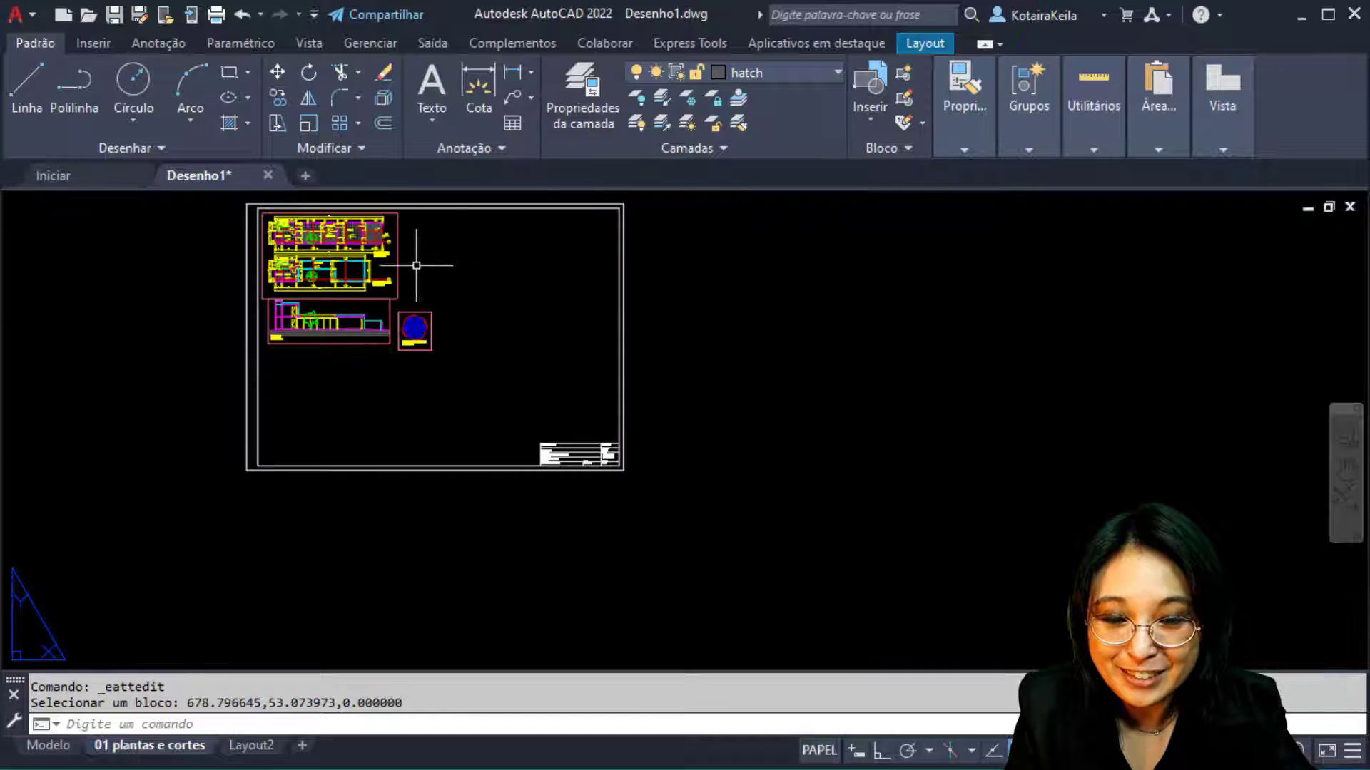
pyautogui.moveTo(449, 244); pyautogui.dragTo(444, 324, button='middle')
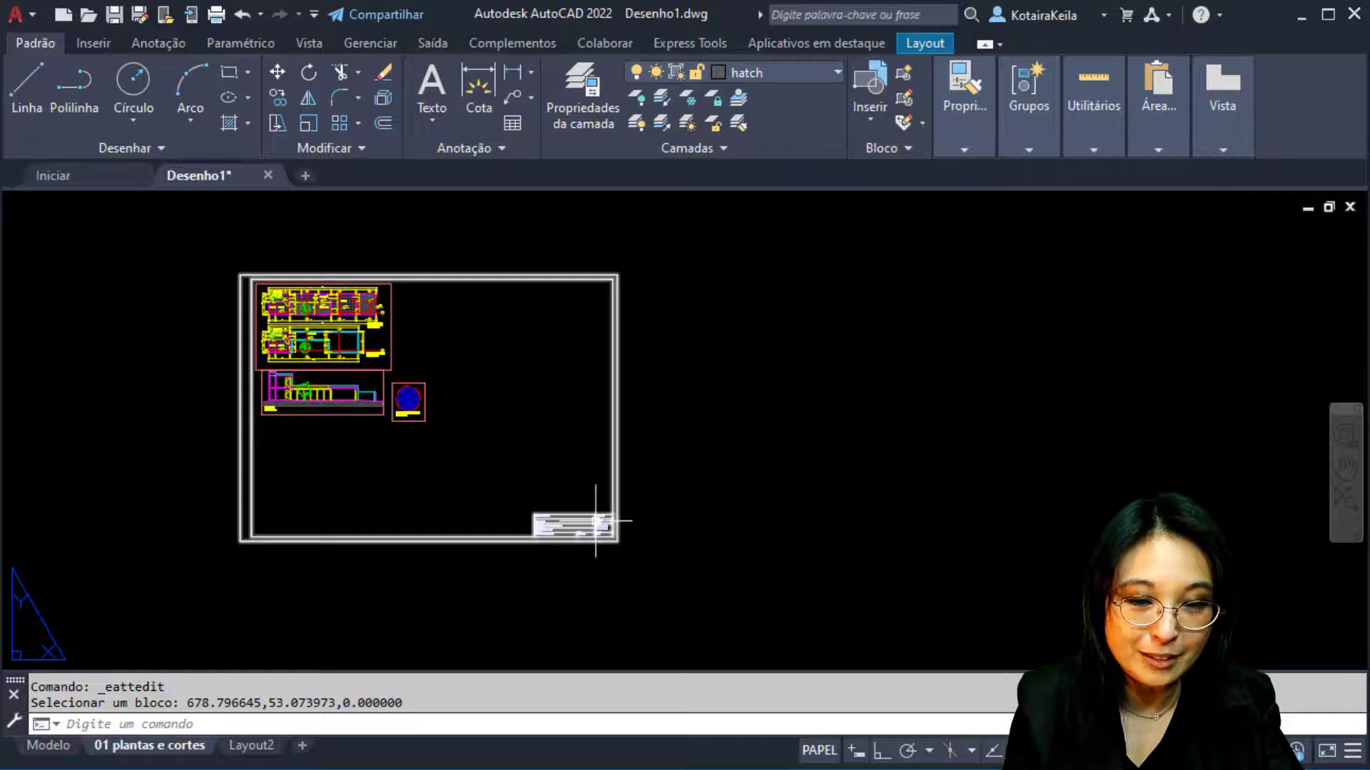
pyautogui.hotkey('alt', 'Tab')
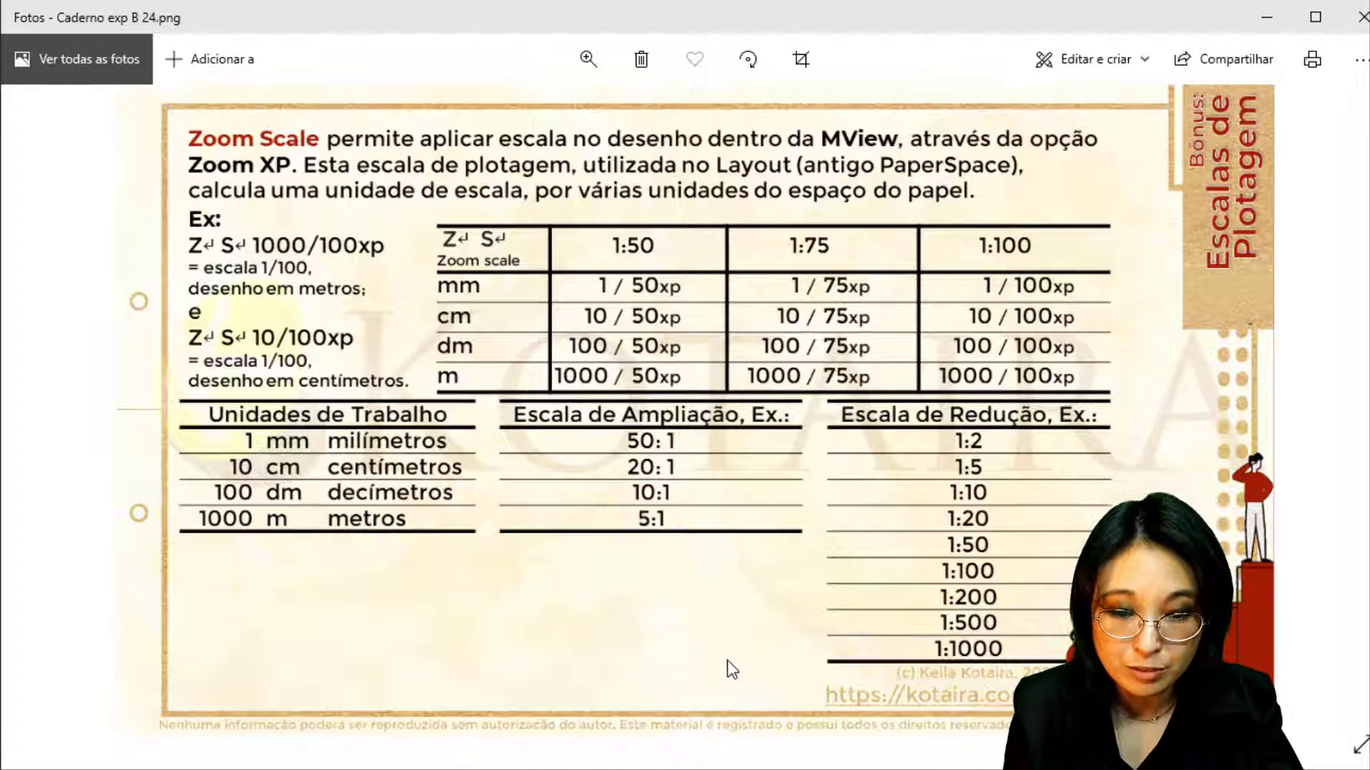
# Return to the AutoCAD layout after checking the Zoom Scale chart in Photos
pyautogui.hotkey('alt', 'Tab')
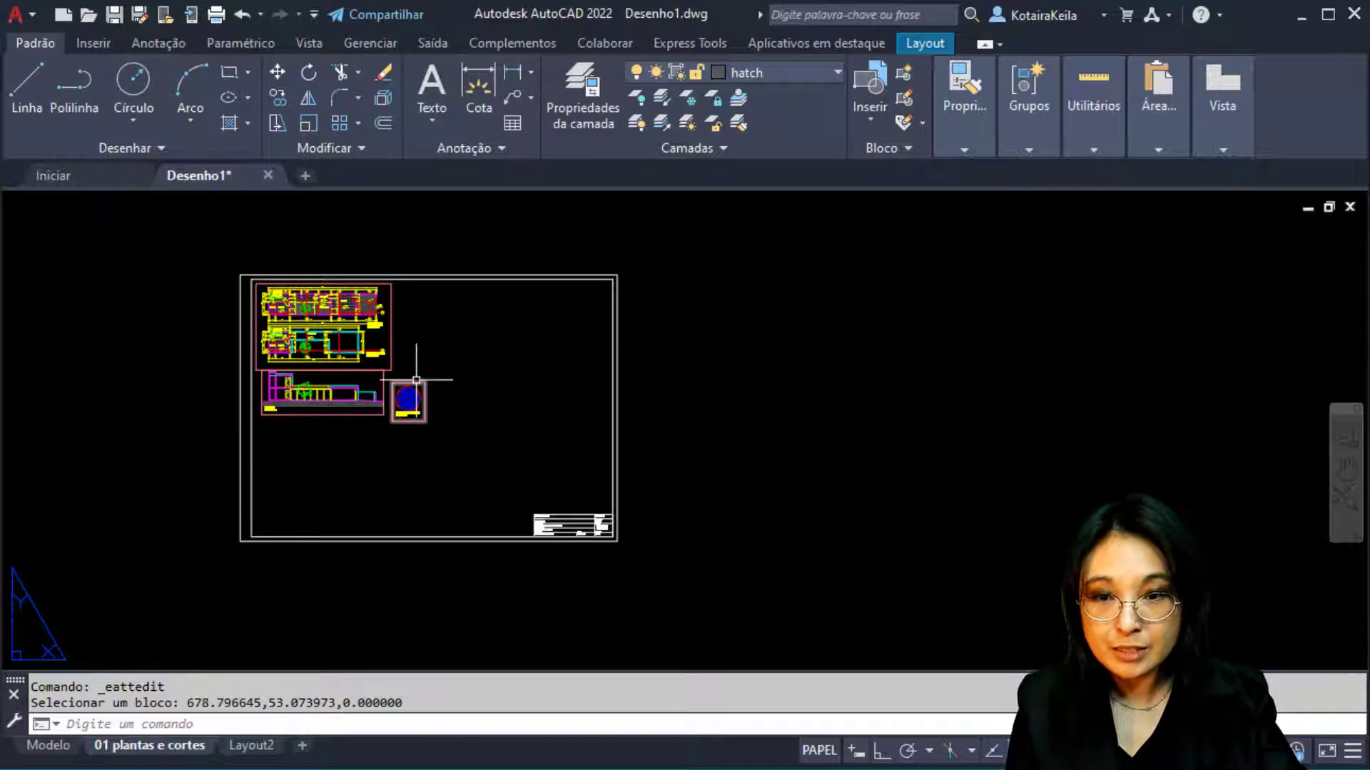
# Show the Imprimir plot options from the application menu
pyautogui.click(218, 22)
pyautogui.click(218, 22)
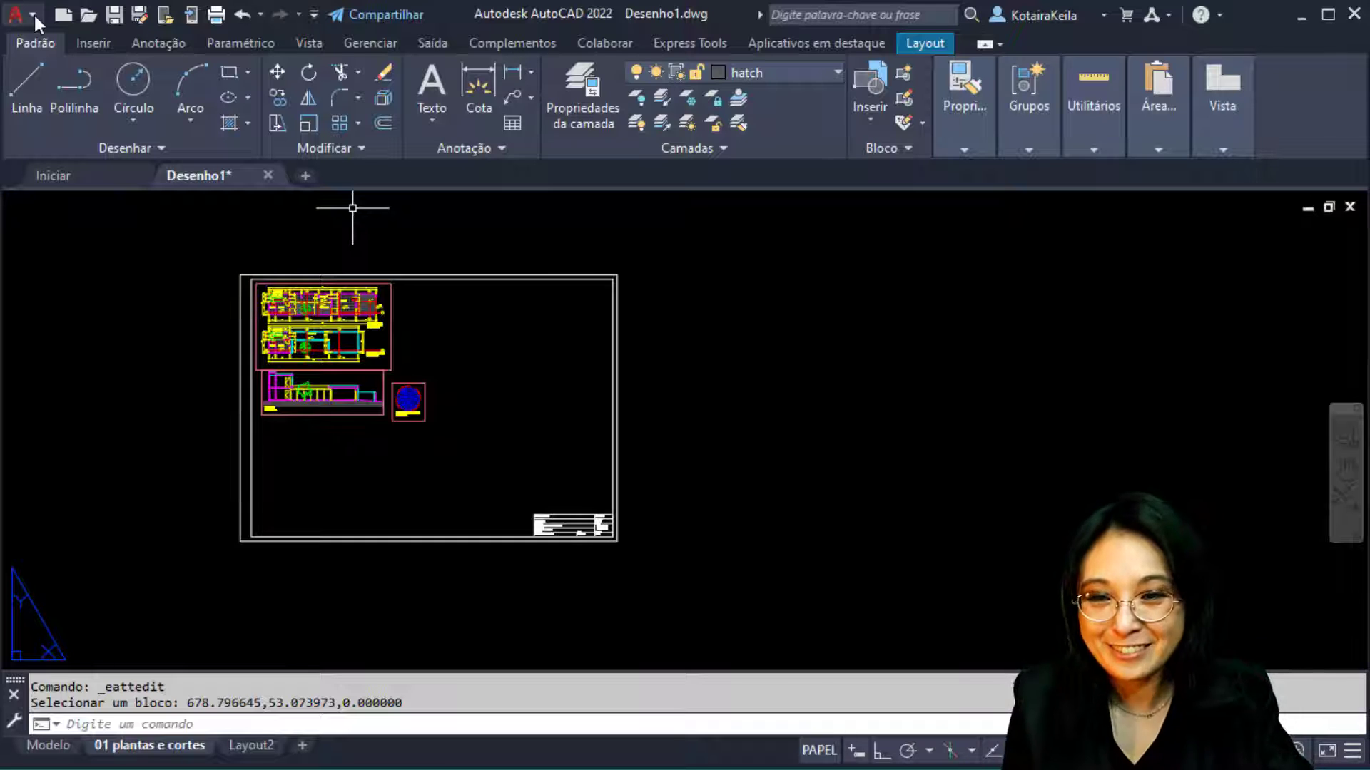
pyautogui.click(16, 14)
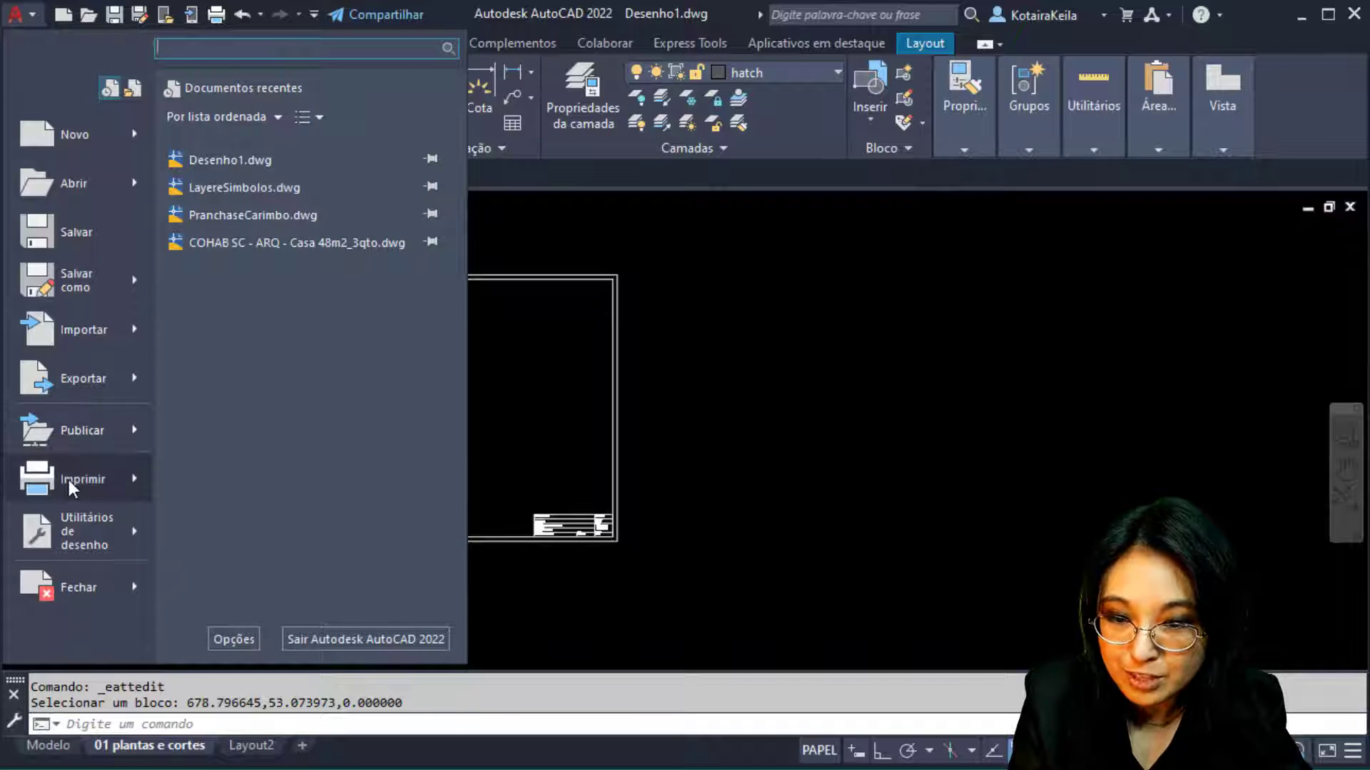
pyautogui.moveTo(68, 481)
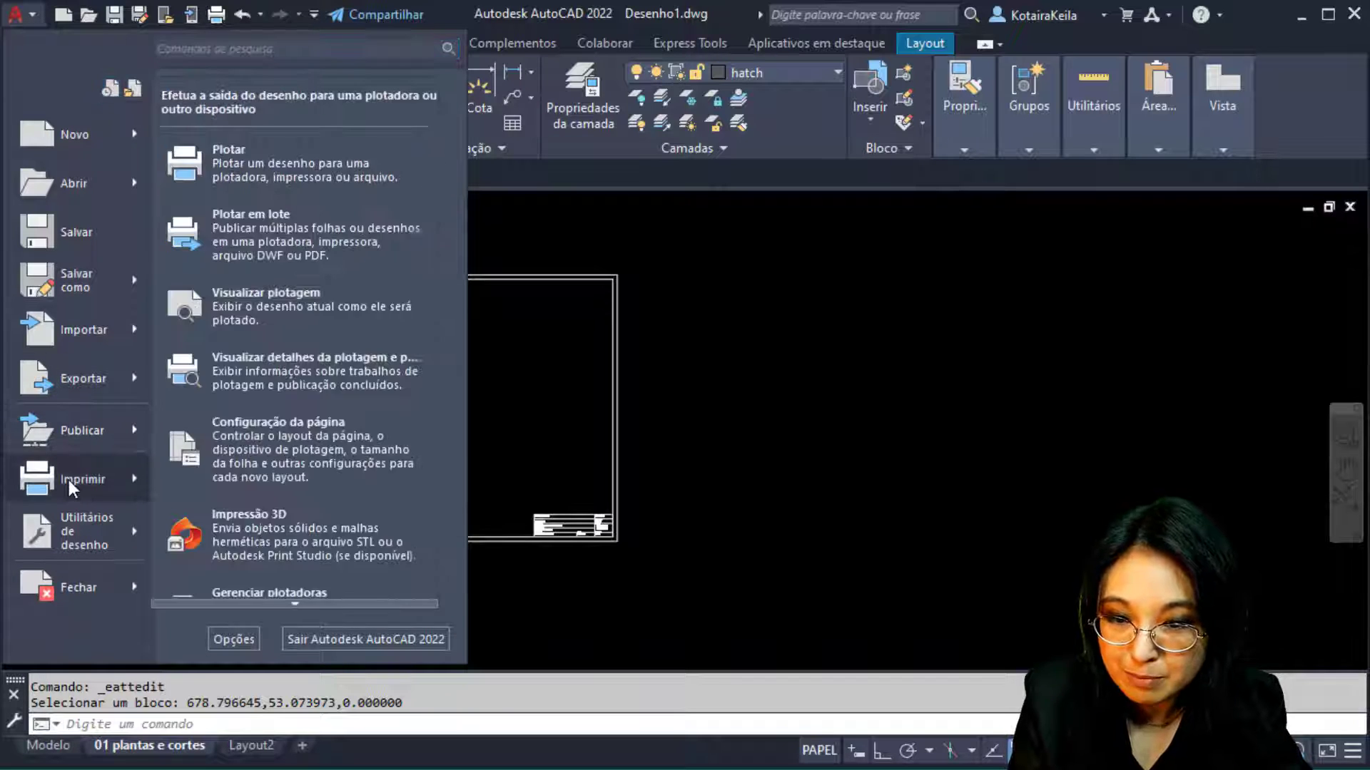
# Start plotting the layout with AutoCAD PDF (High Quality Print).pc3 as the printer
pyautogui.click(291, 180)
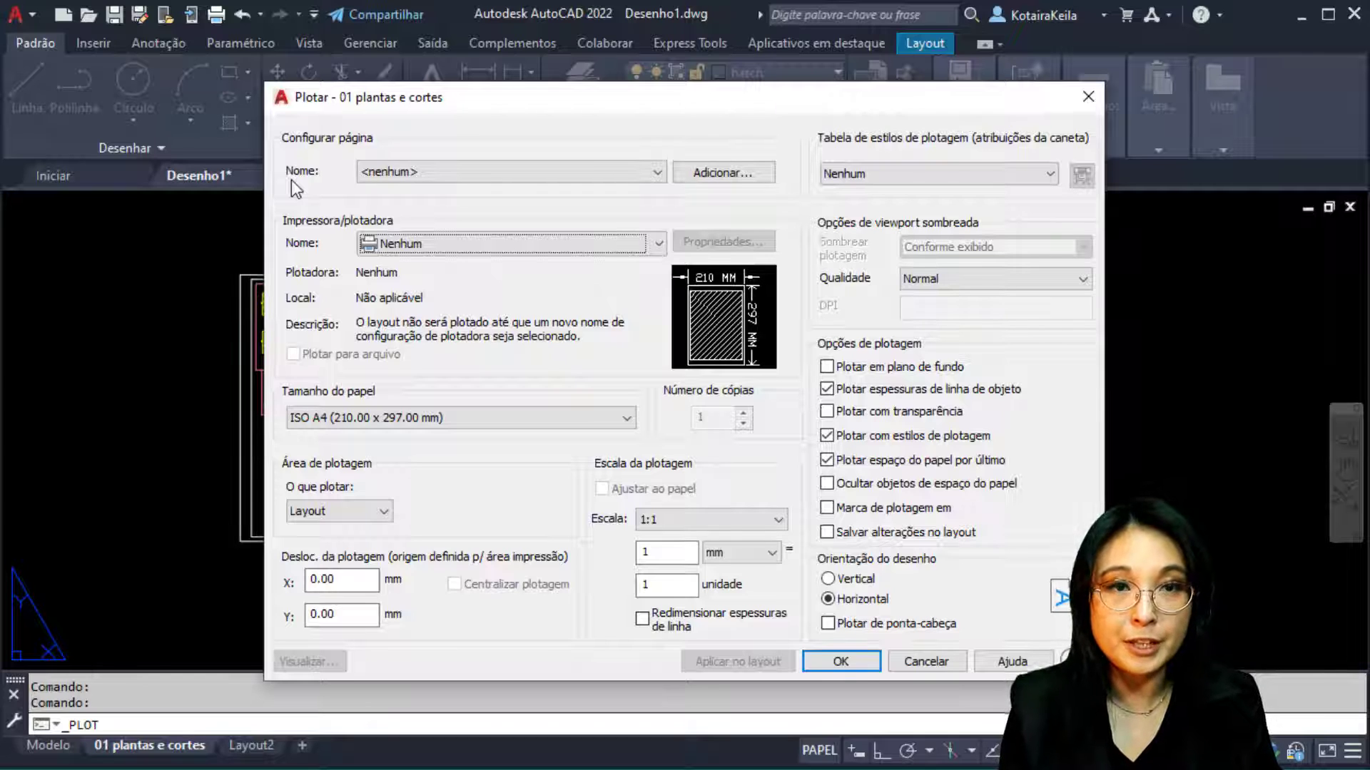
pyautogui.click(584, 244)
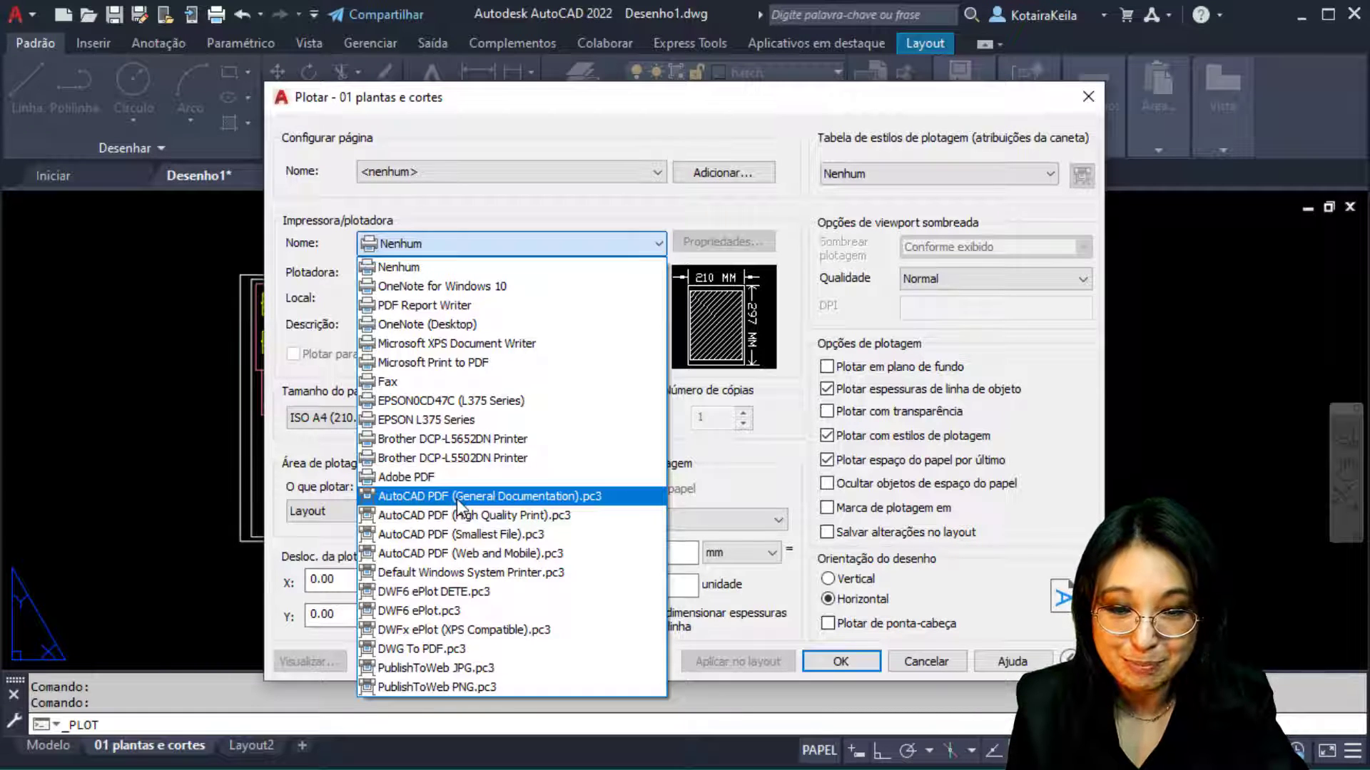
pyautogui.click(580, 521)
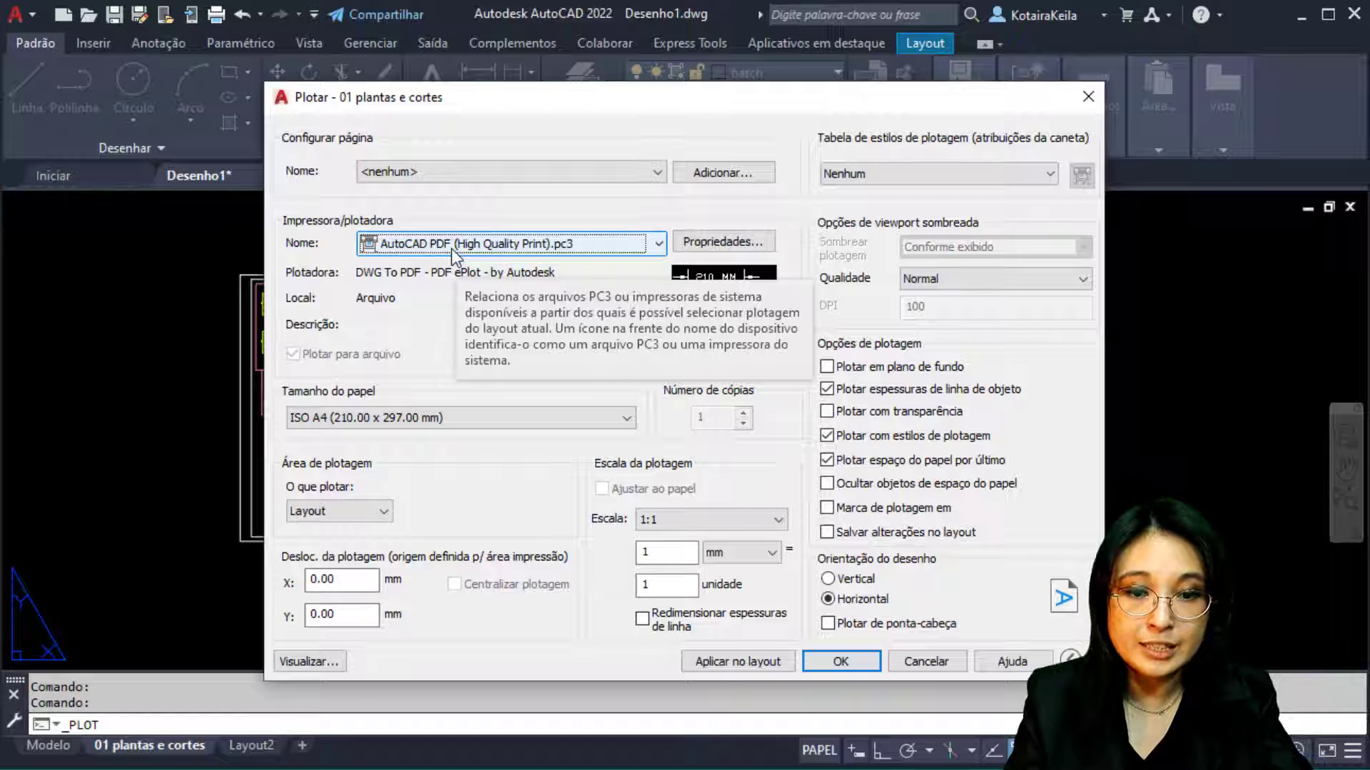
pyautogui.click(704, 243)
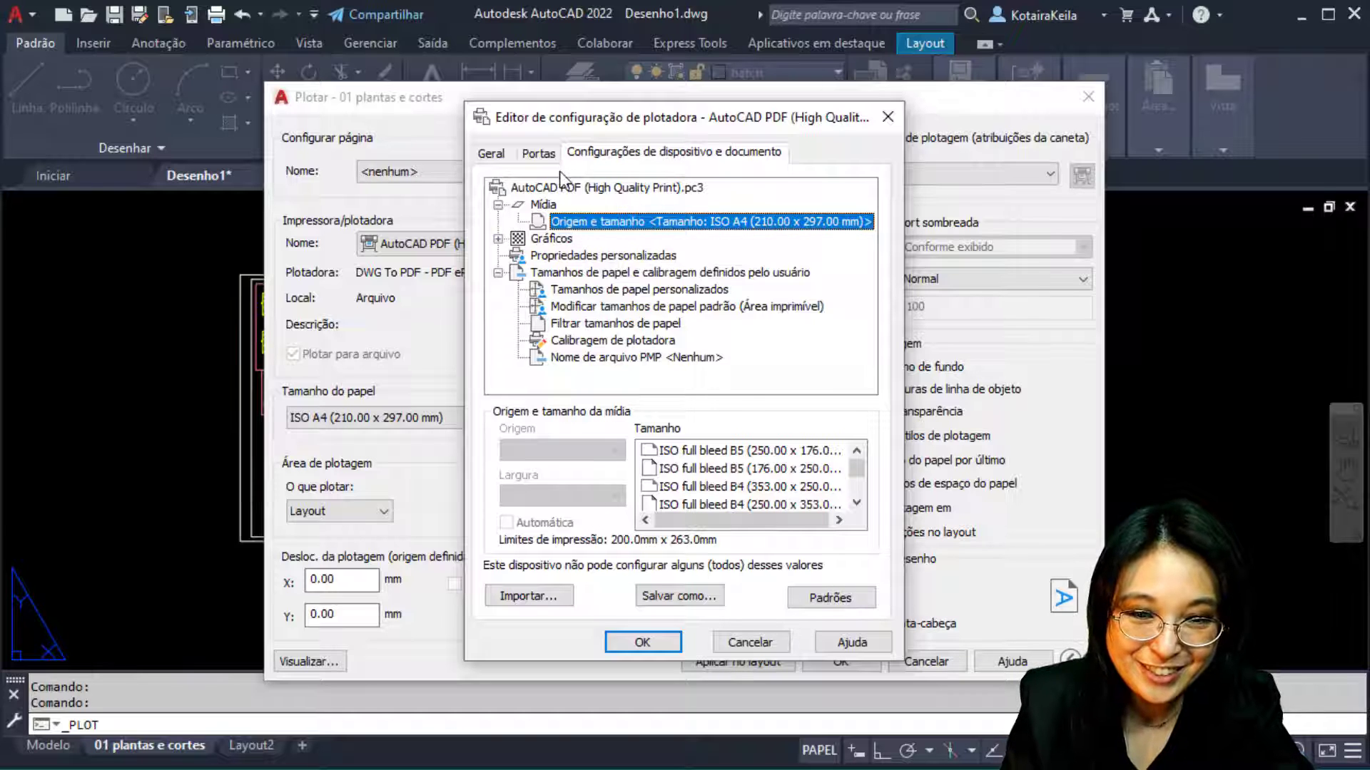
pyautogui.click(548, 154)
pyautogui.click(496, 153)
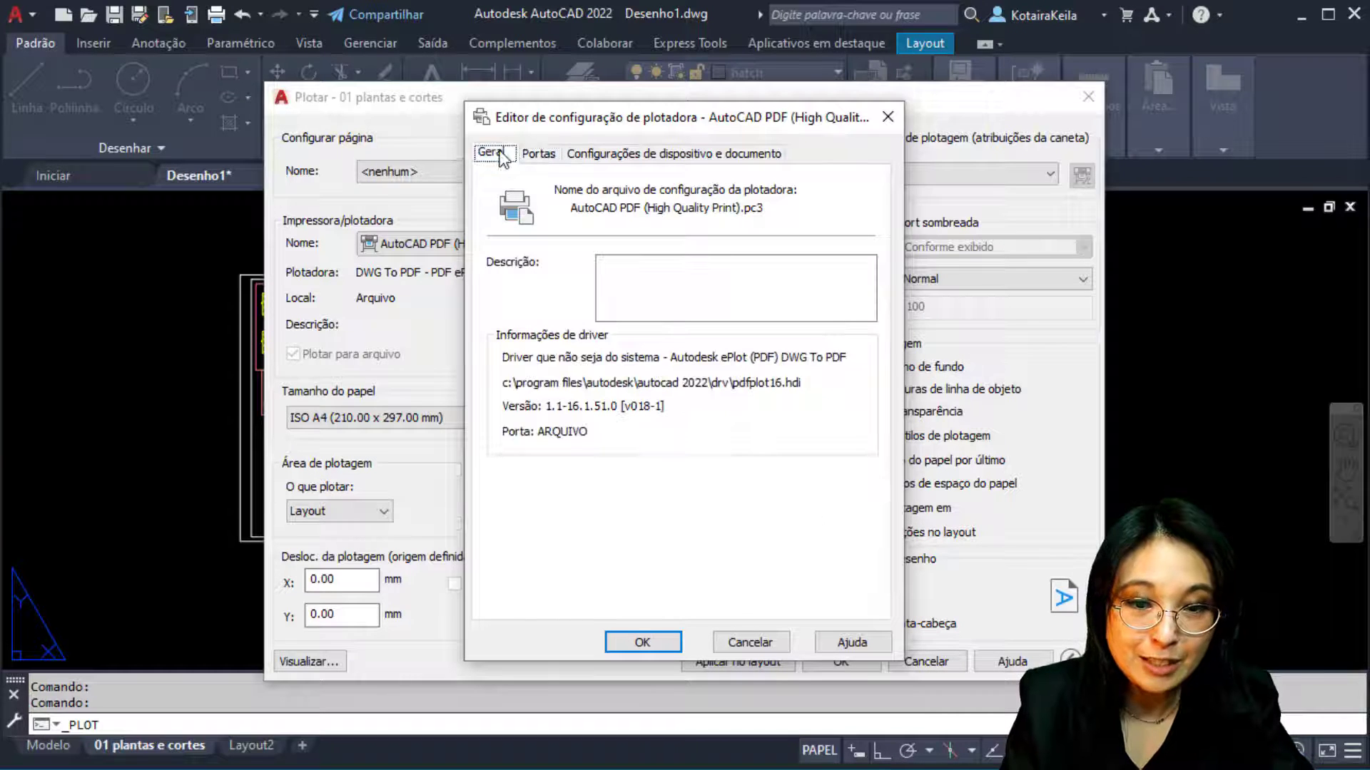
pyautogui.click(539, 154)
pyautogui.click(621, 153)
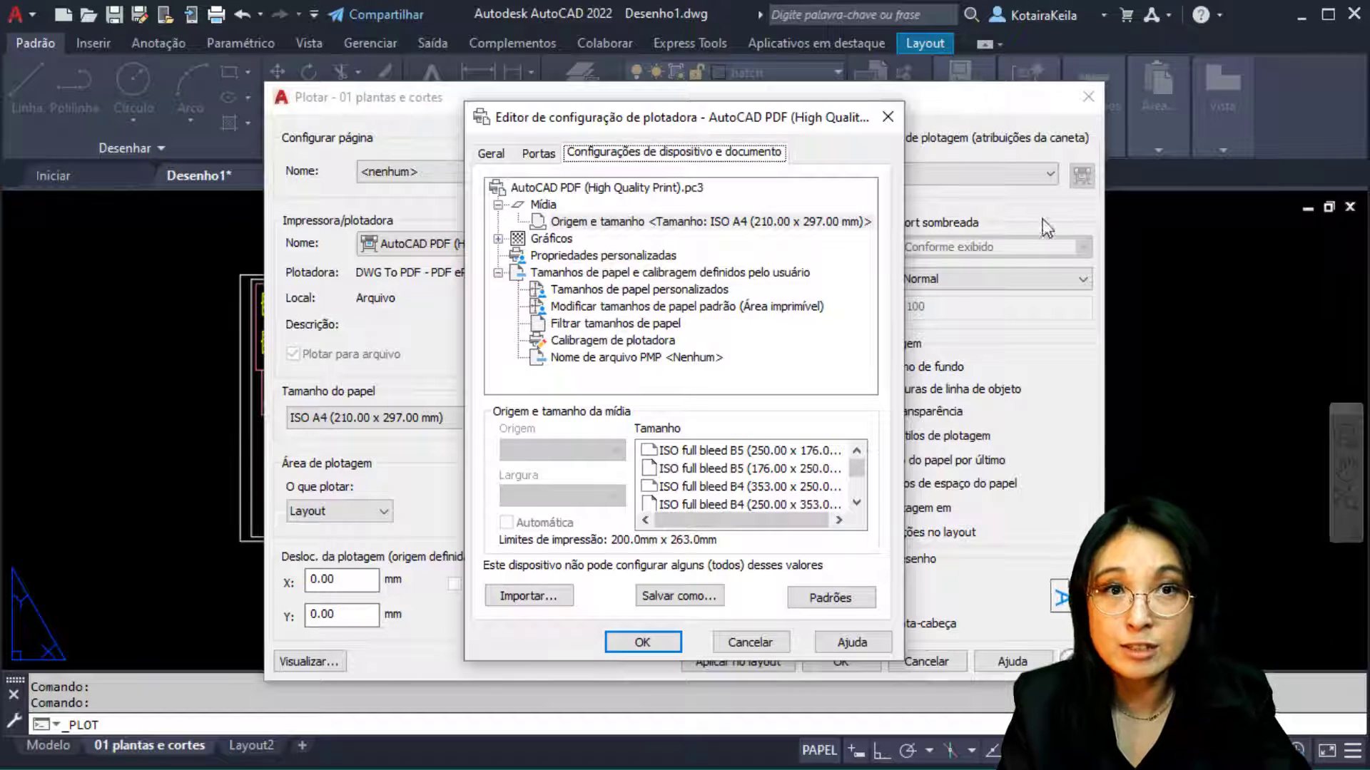
pyautogui.click(892, 117)
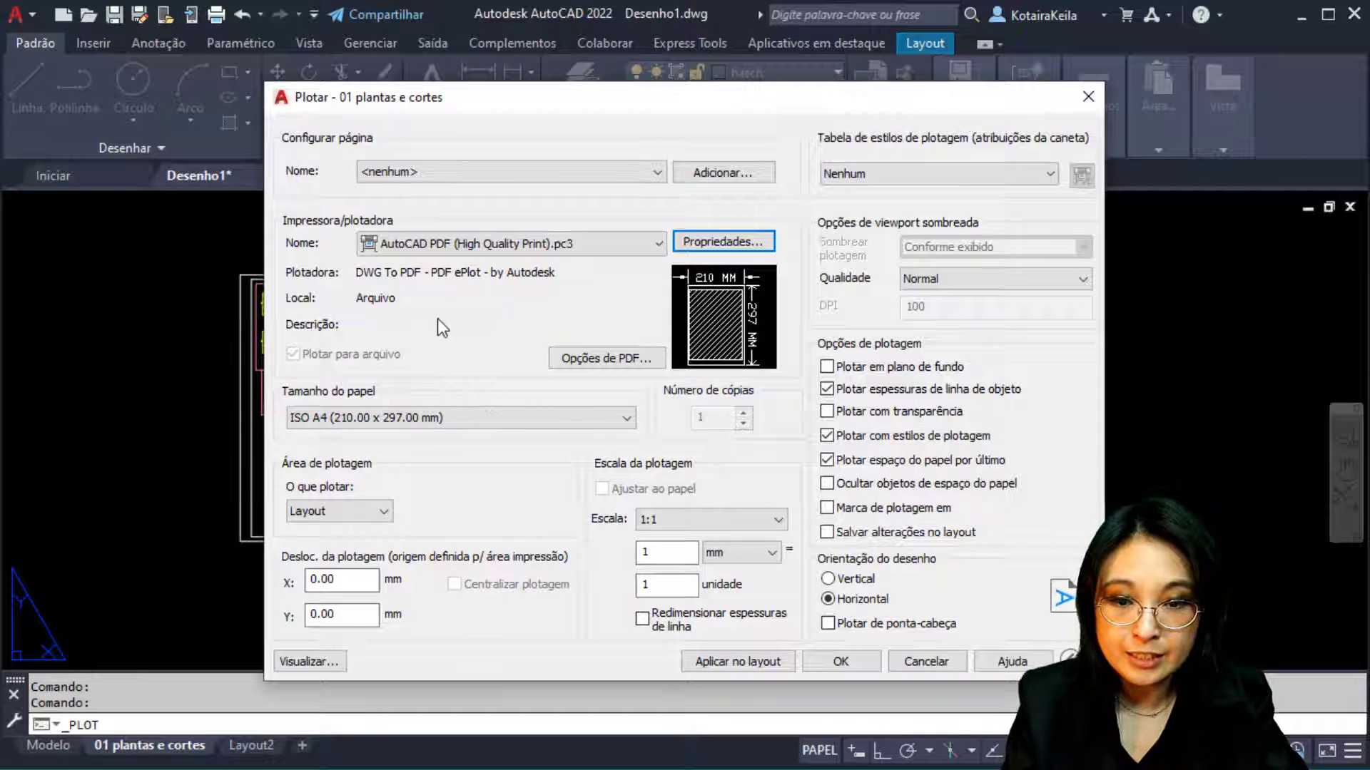
# Set the paper size to ISO A1 (841.00 x 594.00 mm) and show the plot-area choices
pyautogui.moveTo(453, 114); pyautogui.dragTo(768, 103)
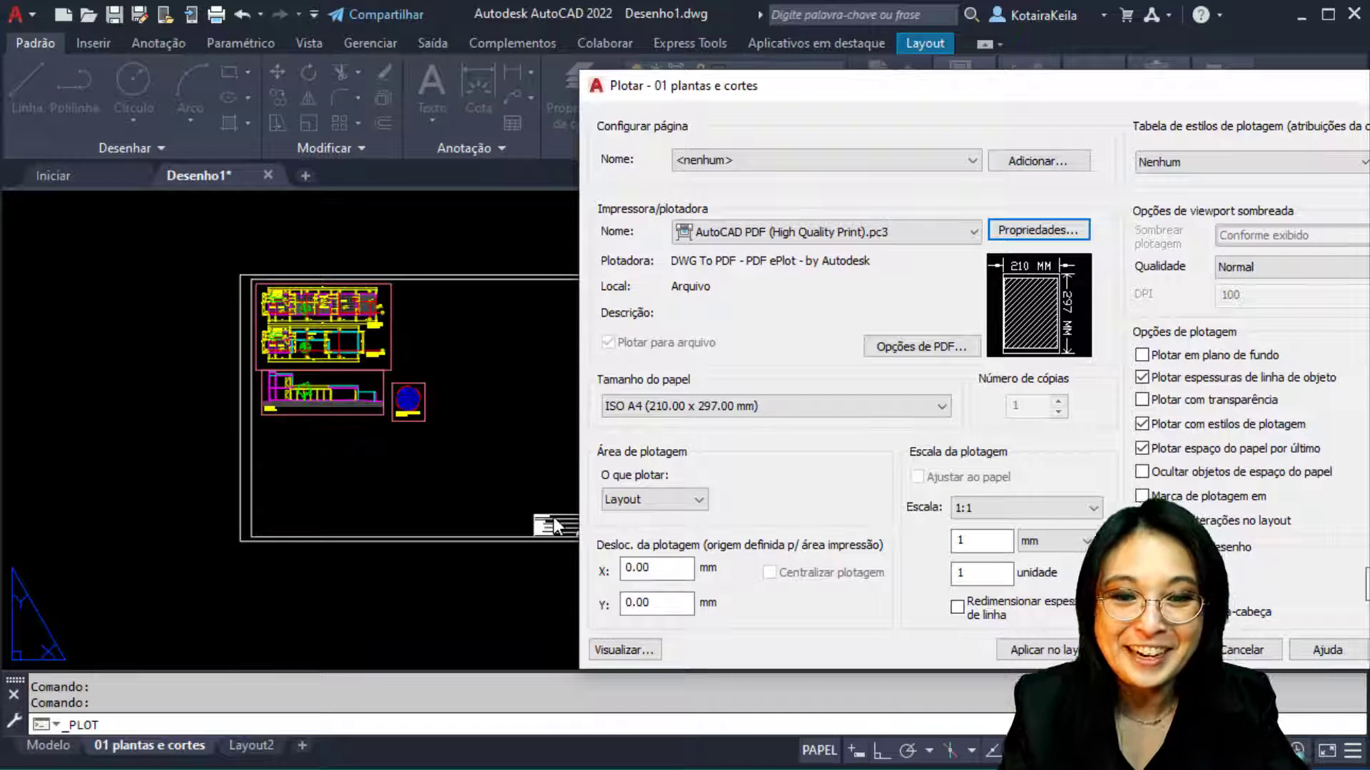
pyautogui.moveTo(760, 91); pyautogui.dragTo(410, 47)
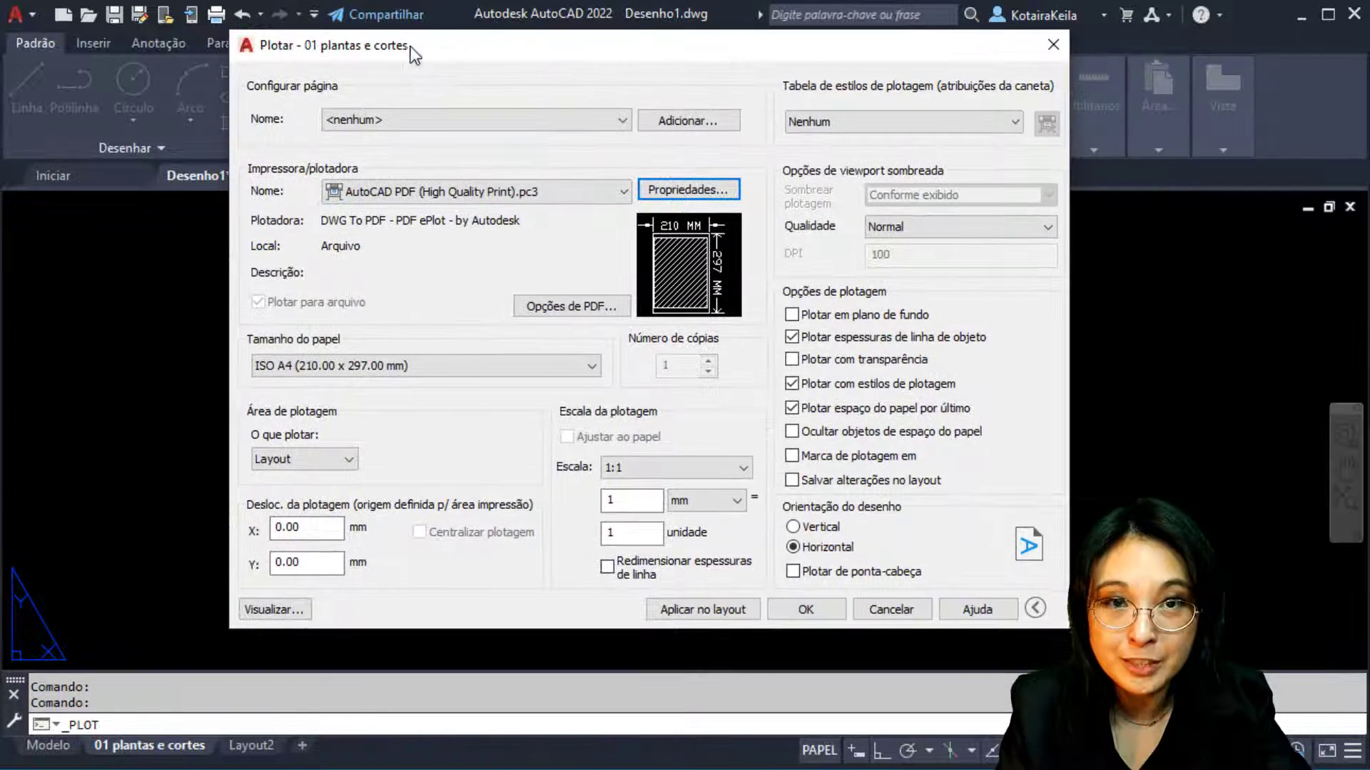
pyautogui.click(474, 365)
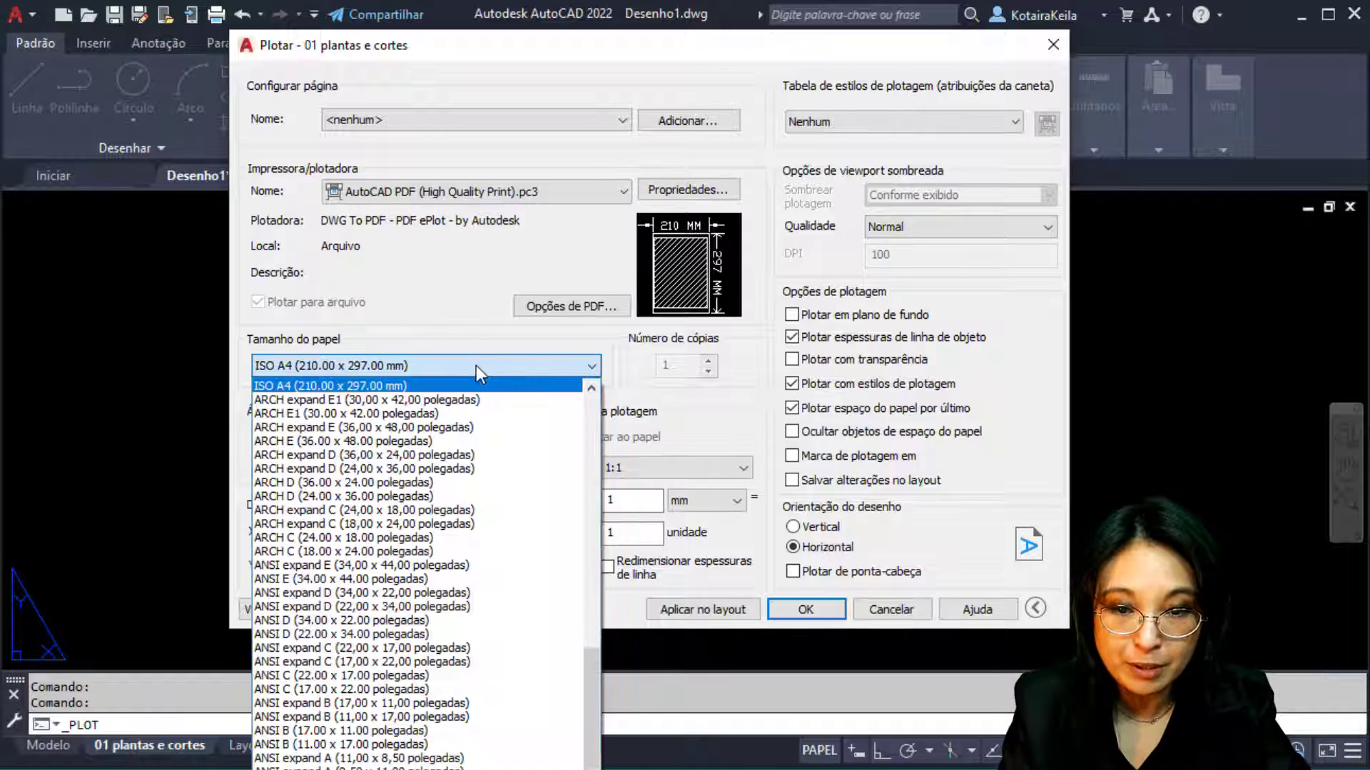
pyautogui.moveTo(593, 717); pyautogui.dragTo(576, 583)
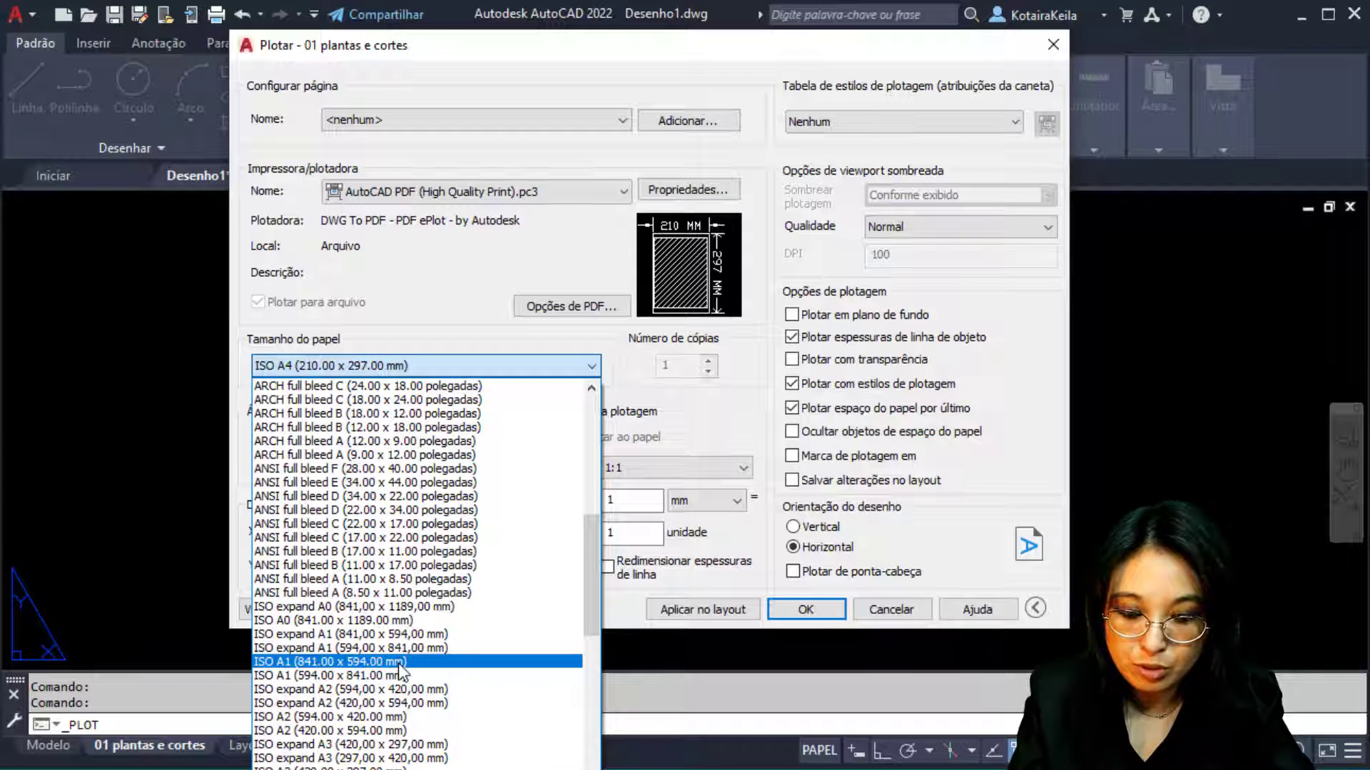
pyautogui.click(398, 663)
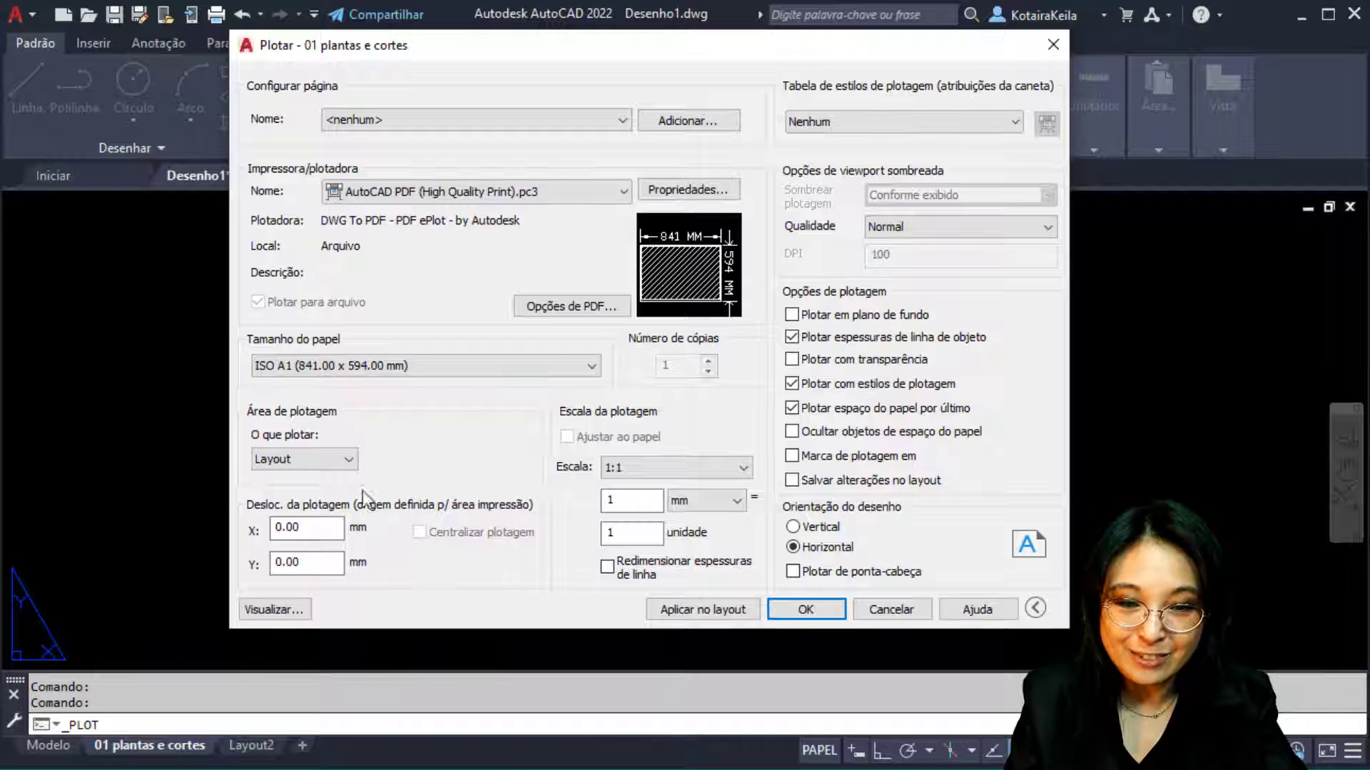
pyautogui.click(349, 460)
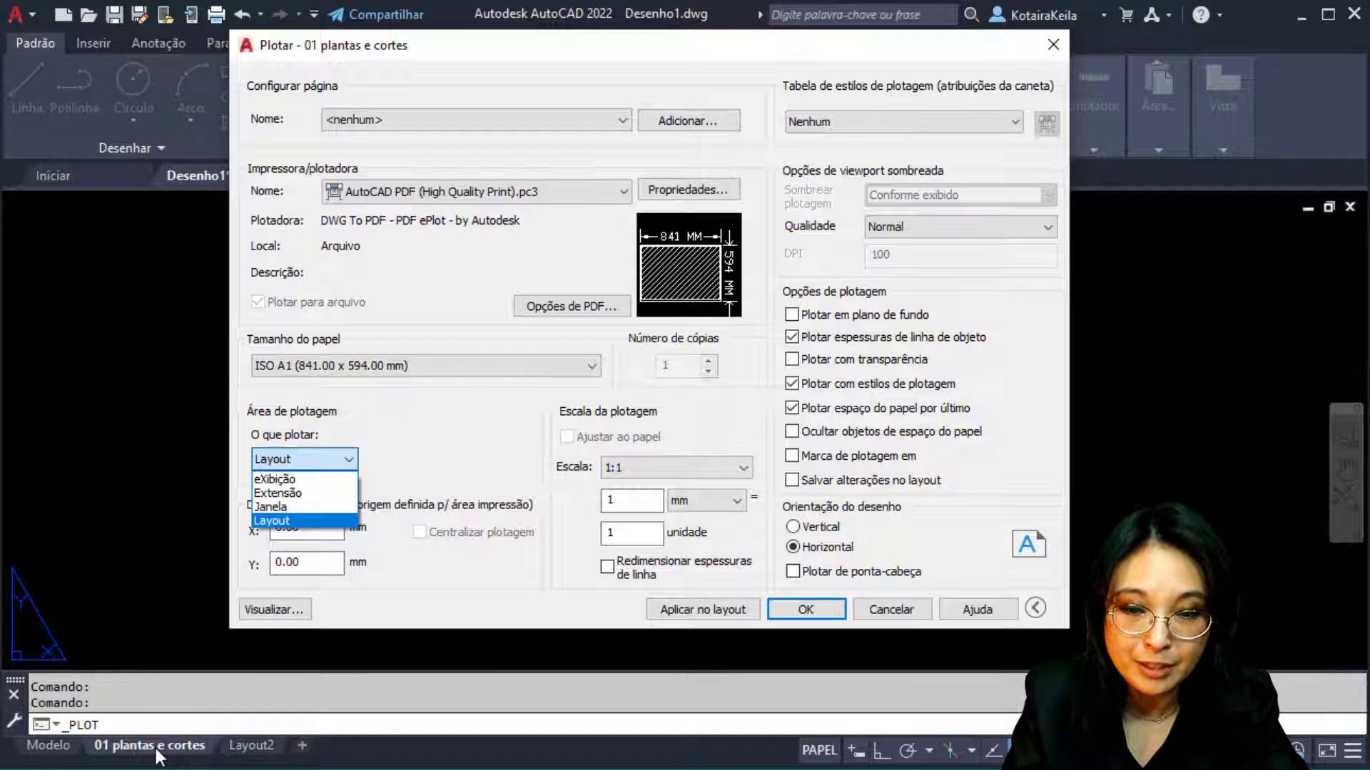
# Set the plot area to Janela, picking the sheet frame's opposite corners, then re-picking them
pyautogui.click(275, 509)
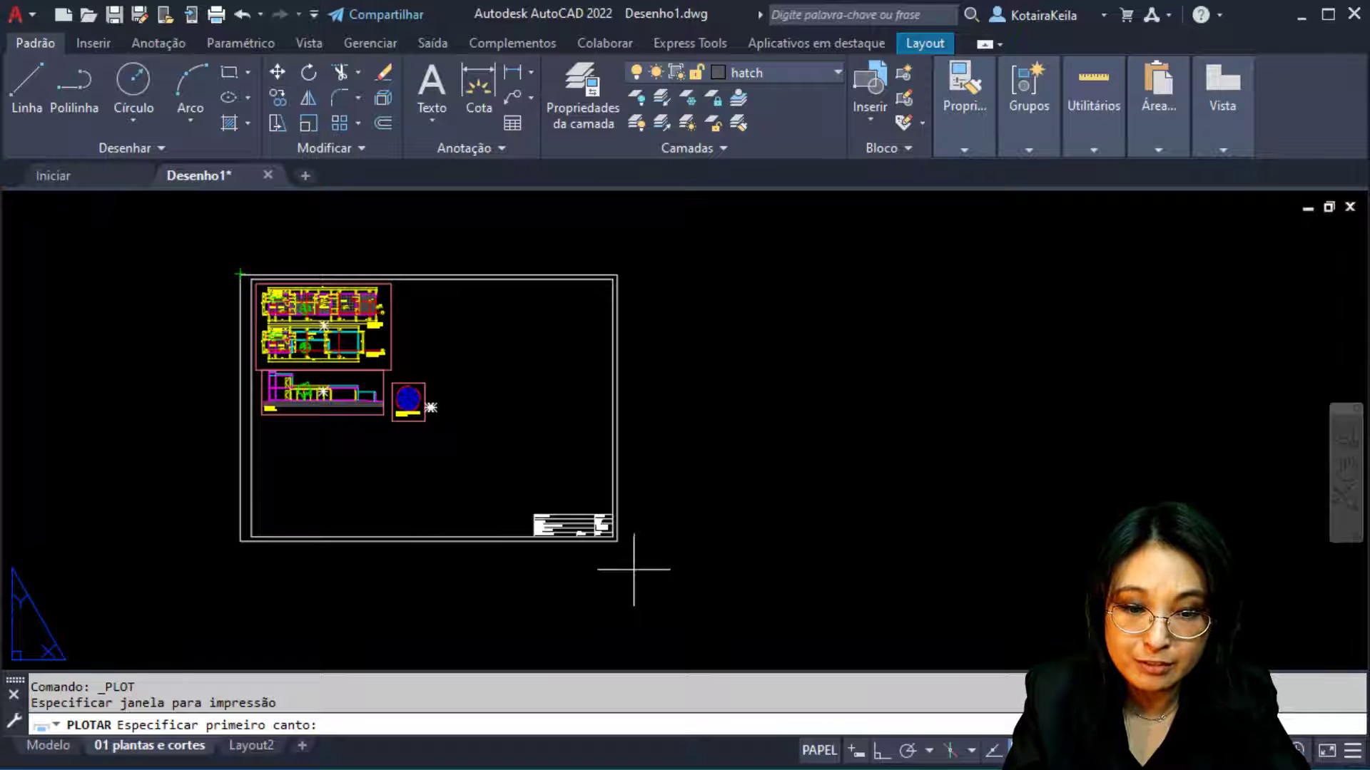
pyautogui.click(242, 265)
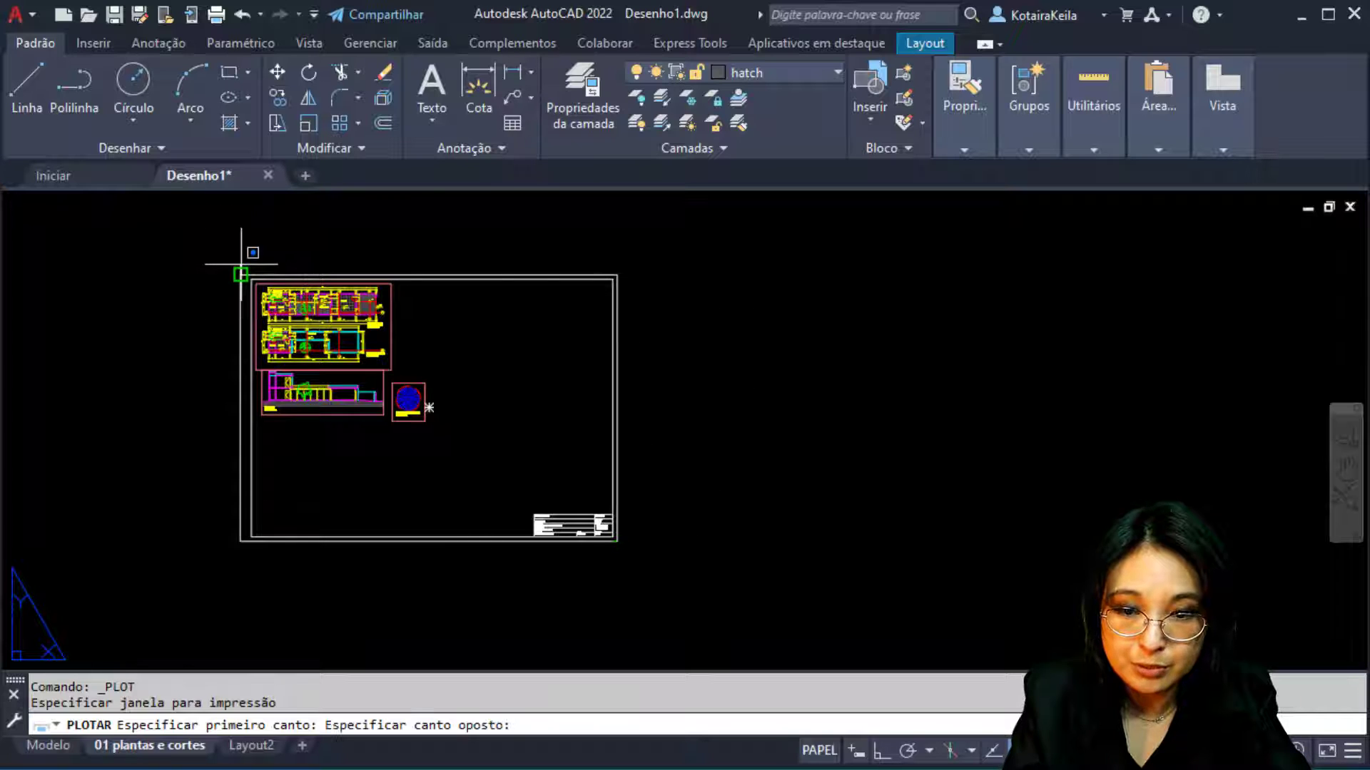
pyautogui.click(618, 540)
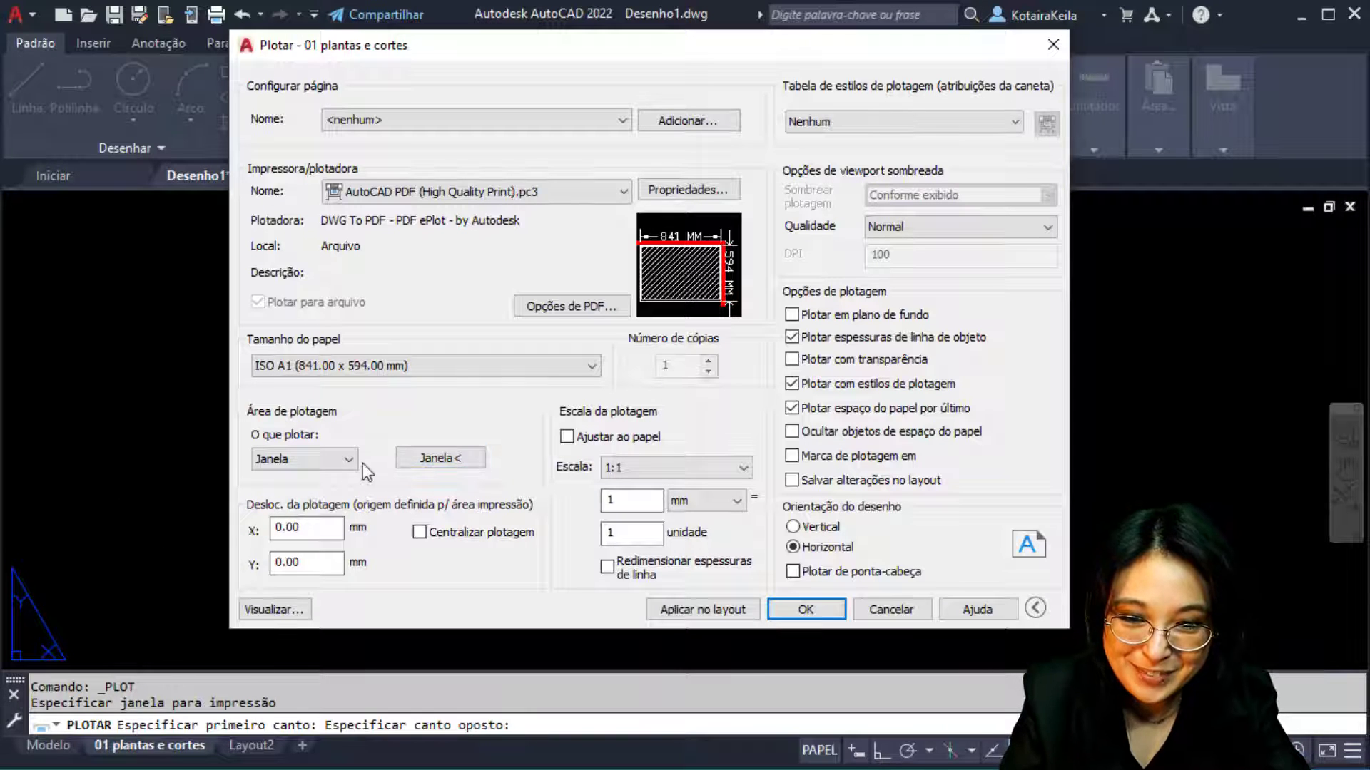
pyautogui.click(450, 459)
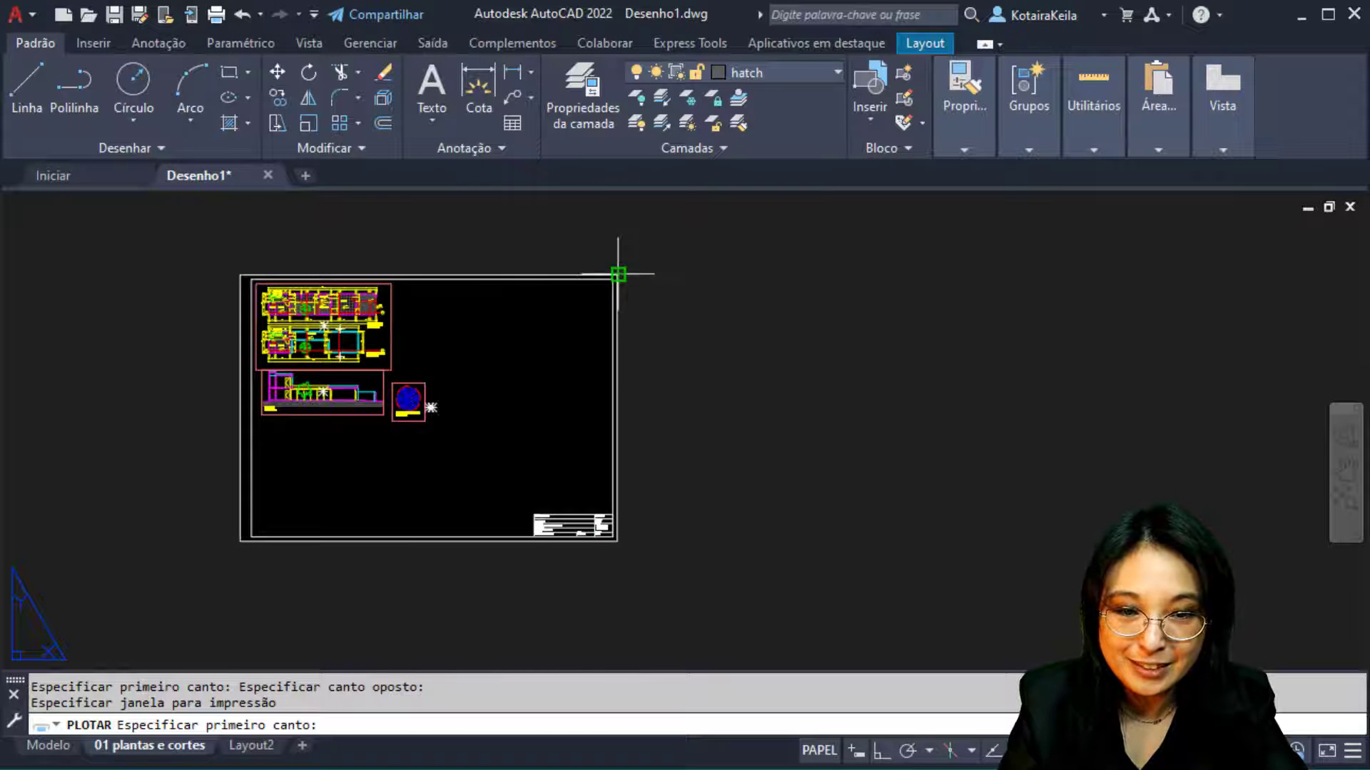
pyautogui.click(617, 274)
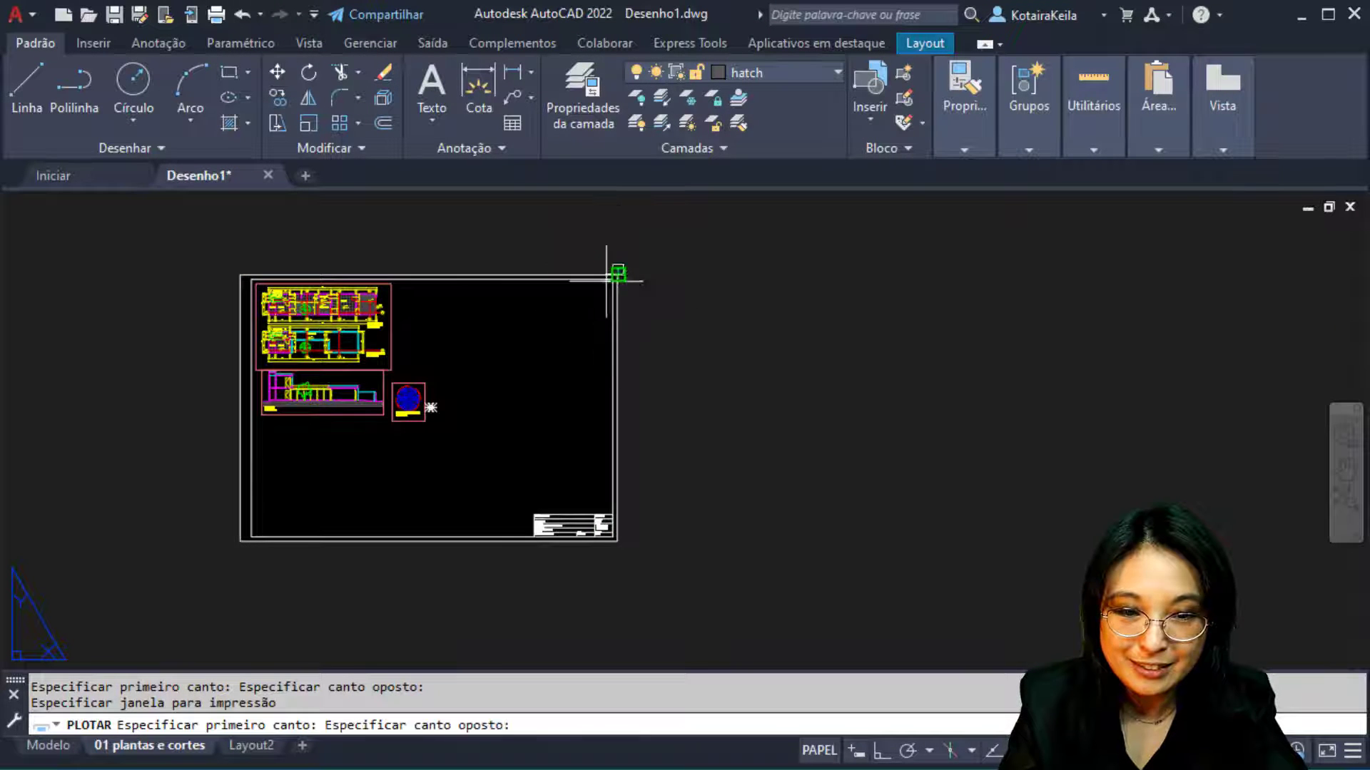
pyautogui.click(241, 540)
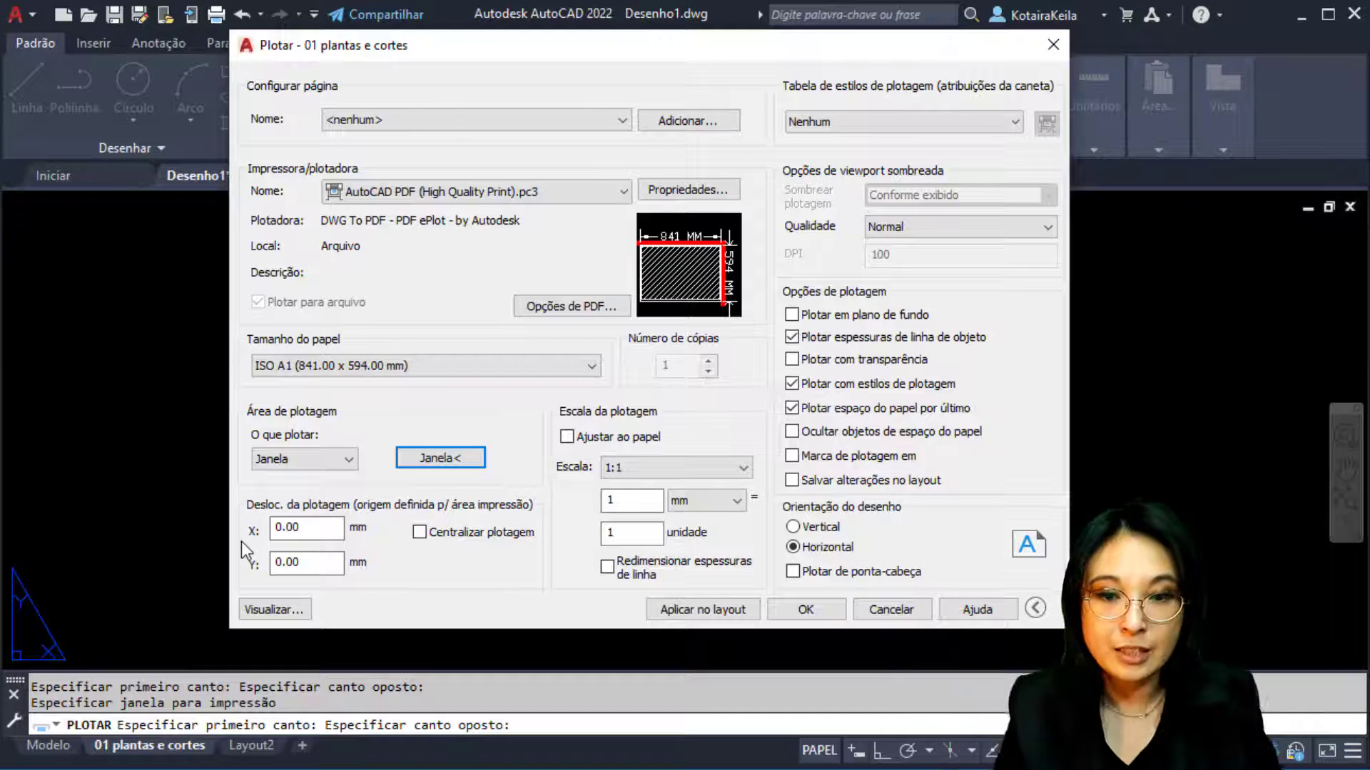
# Center the plot and fit it to the A1 paper, giving 1 mm = 1.061 units
pyautogui.click(355, 365)
pyautogui.click(345, 461)
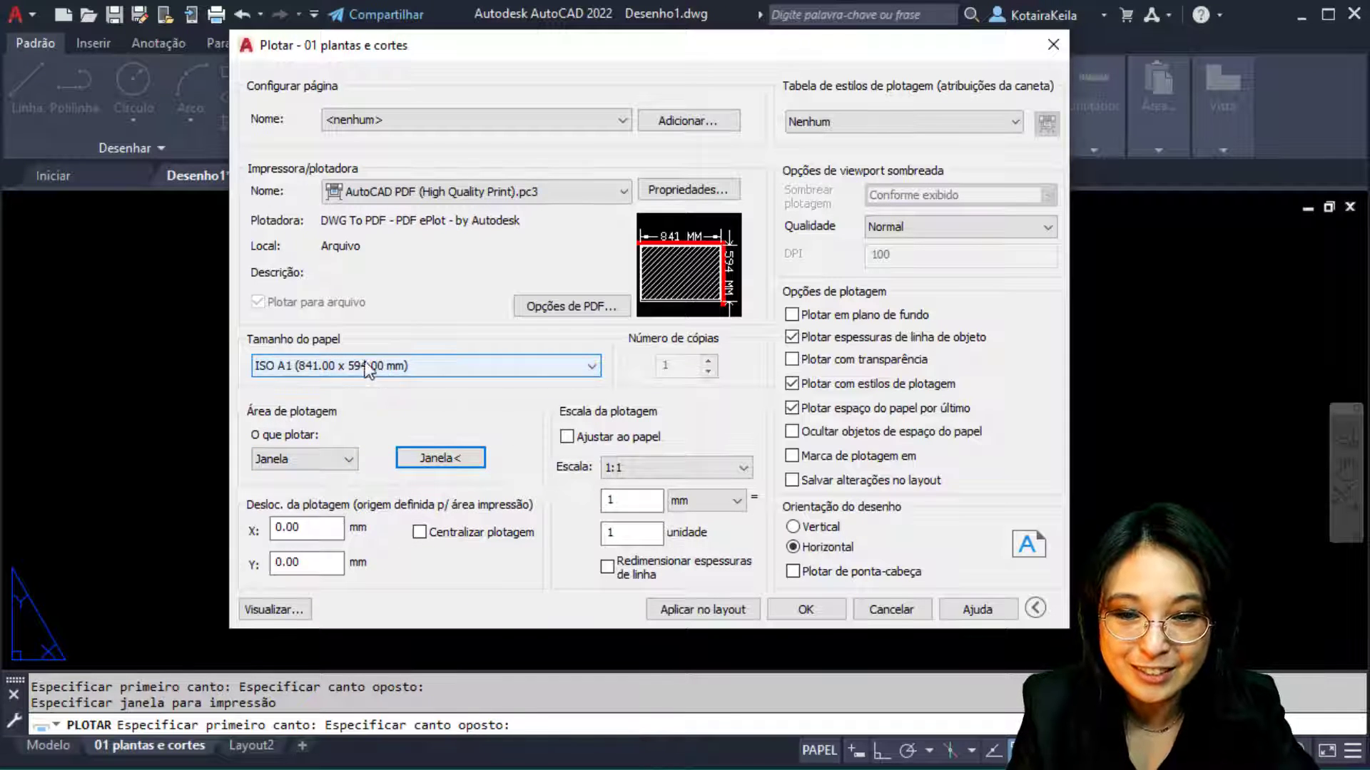
pyautogui.press('ctrl')
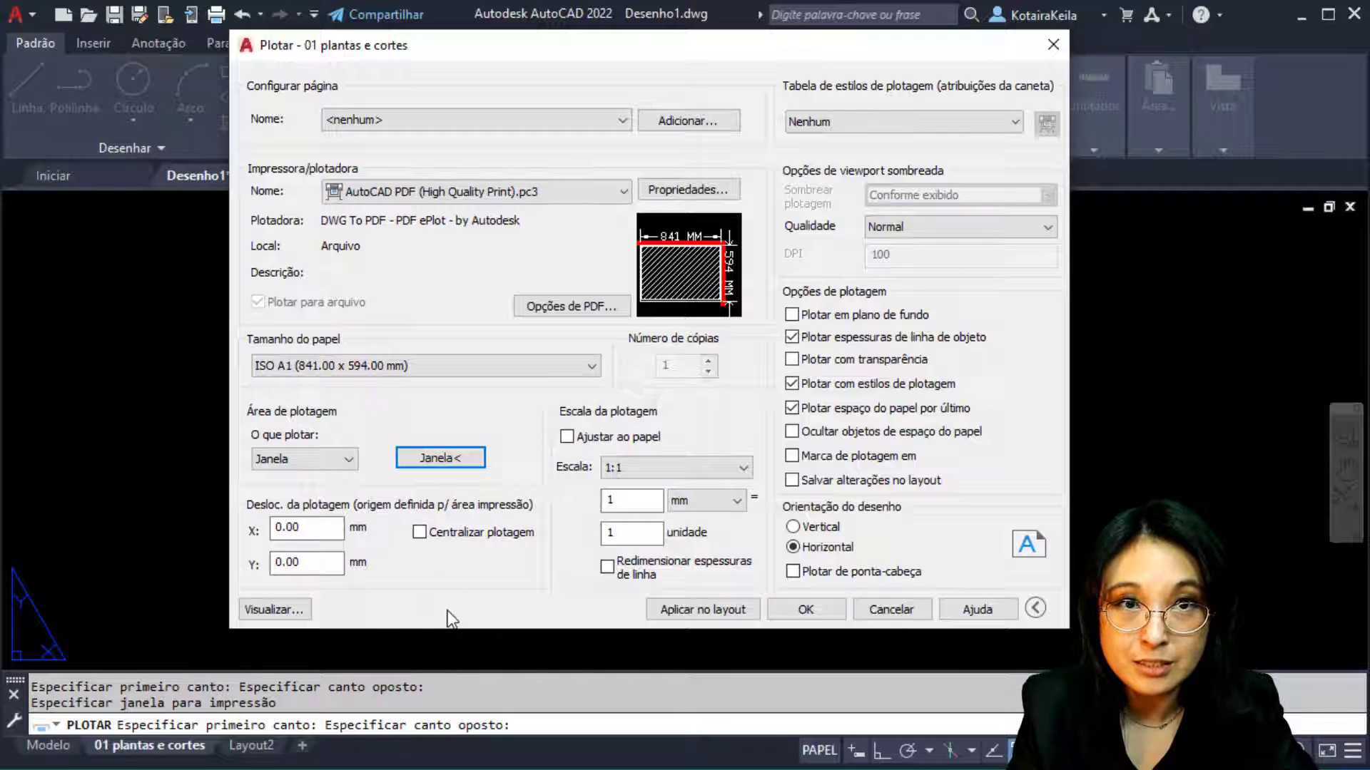
pyautogui.click(457, 540)
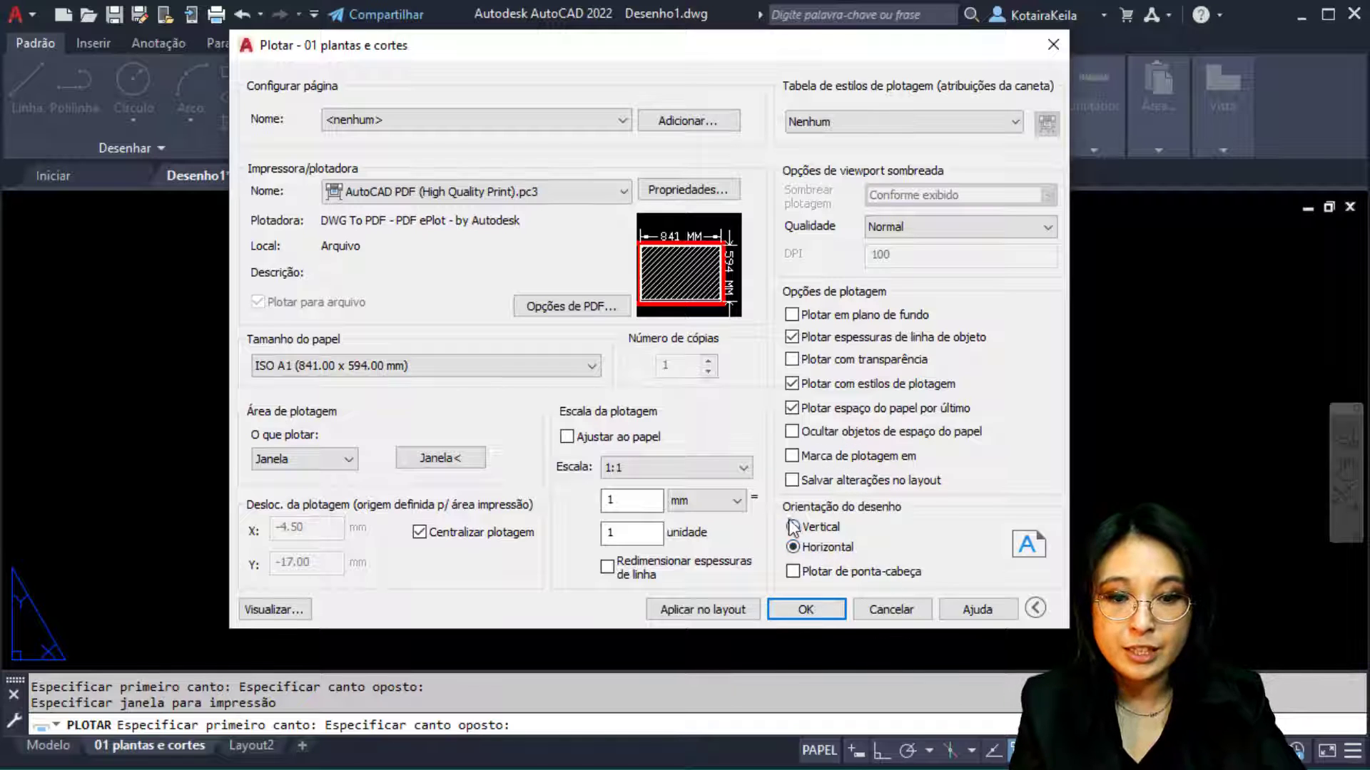
pyautogui.click(567, 436)
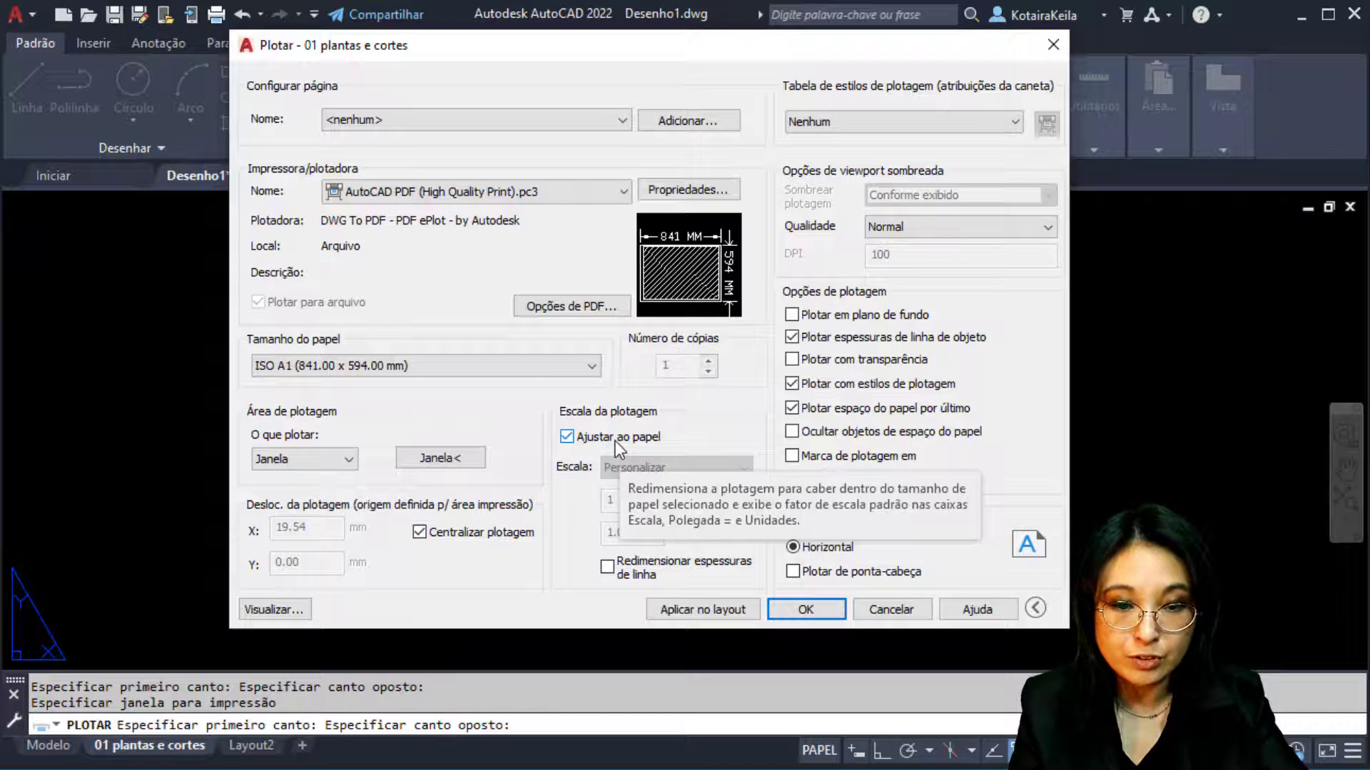
# Turn off fit to paper and set the scale to 1 mm = 1 unit (1:1)
pyautogui.click(615, 439)
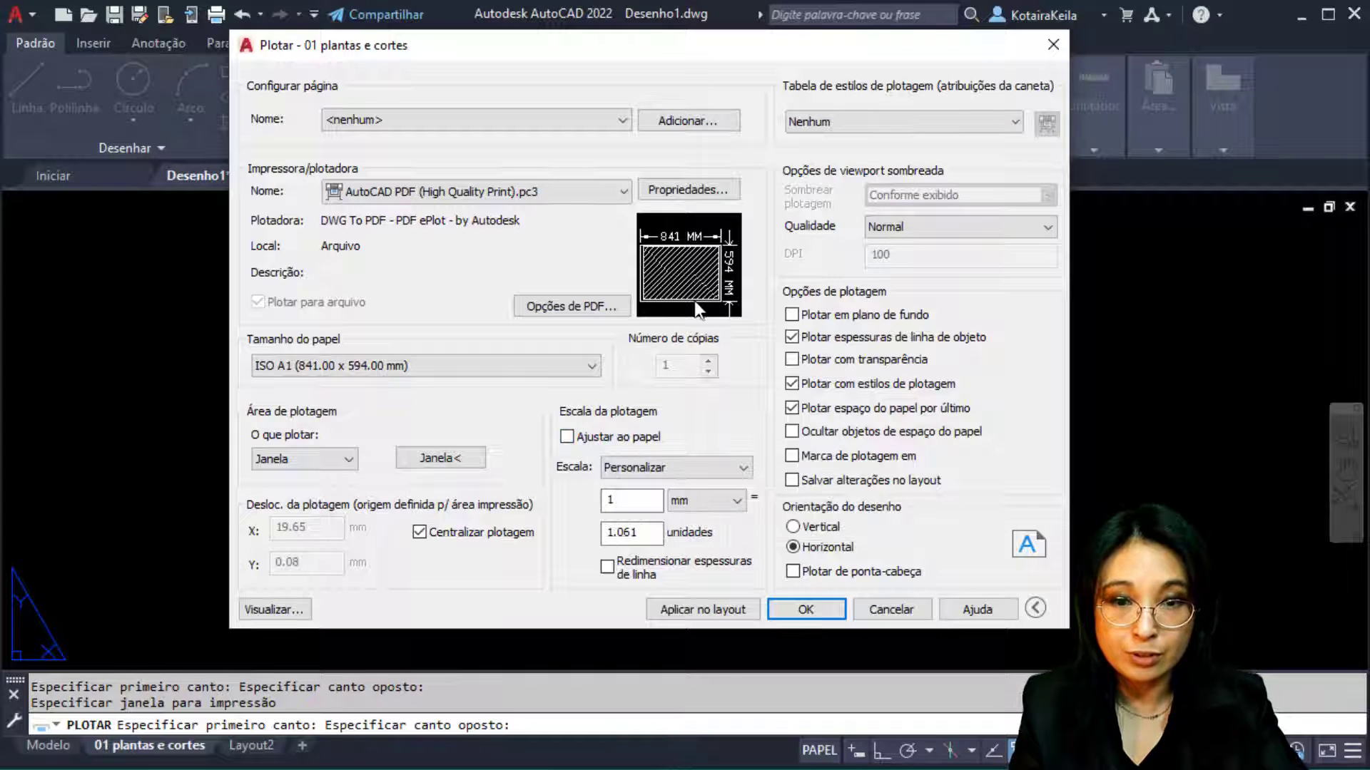
pyautogui.moveTo(327, 48)
pyautogui.mouseDown()
pyautogui.moveTo(784, 49)
pyautogui.moveTo(827, 62)
pyautogui.mouseUp()
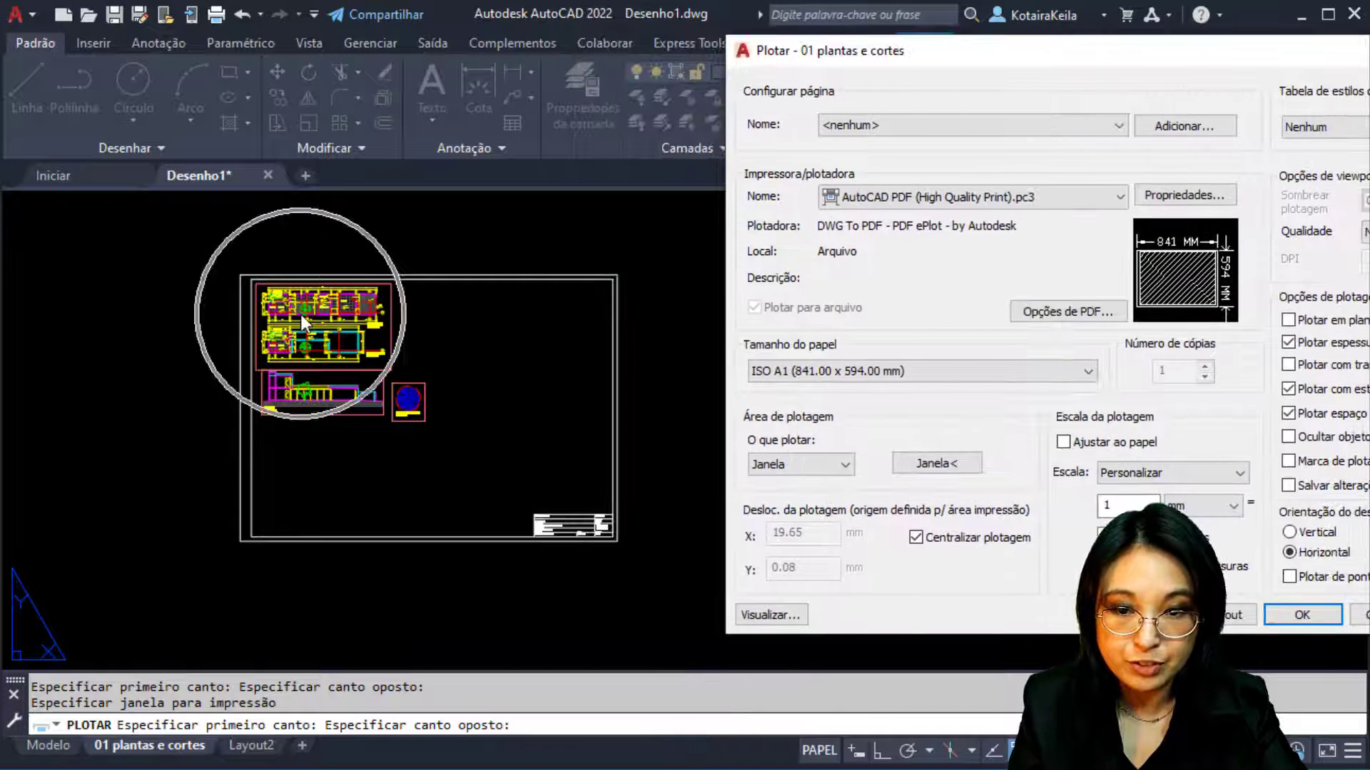
pyautogui.click(307, 318)
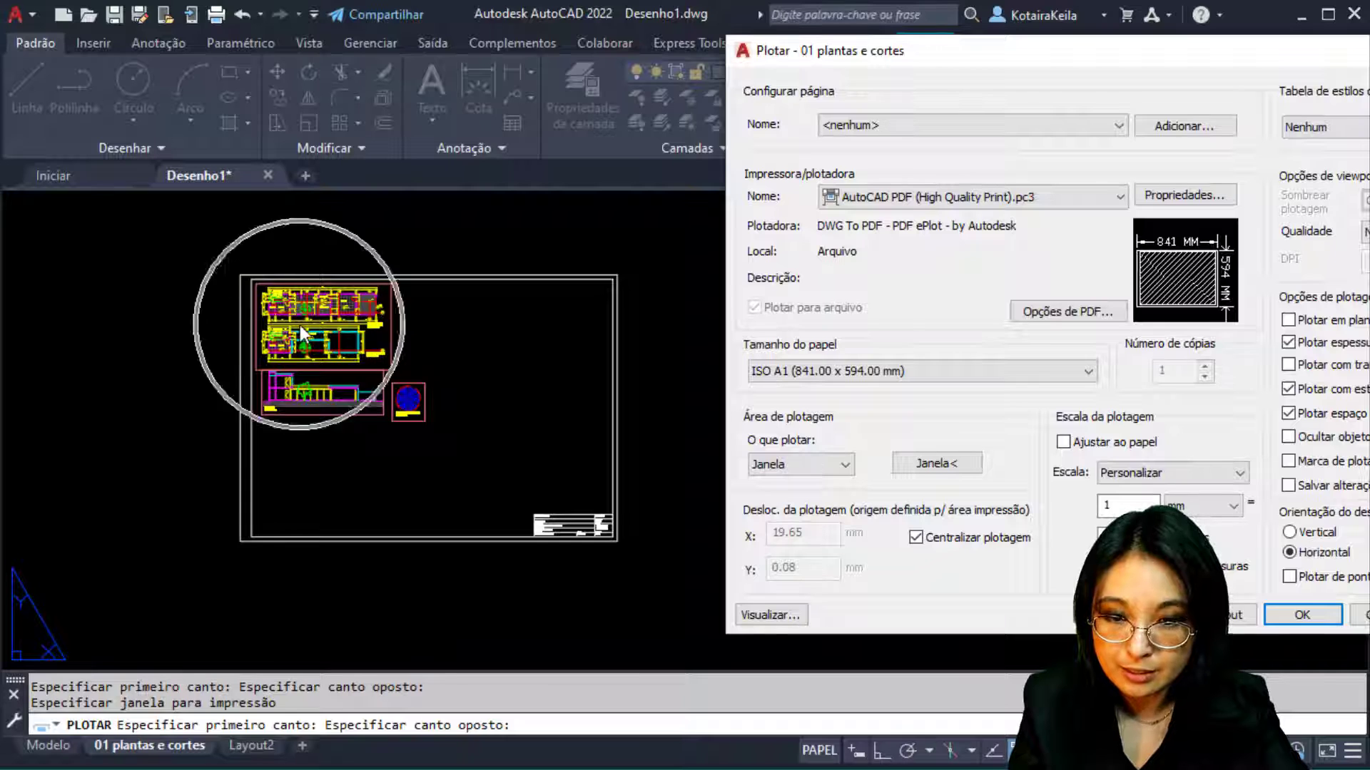
pyautogui.click(306, 391)
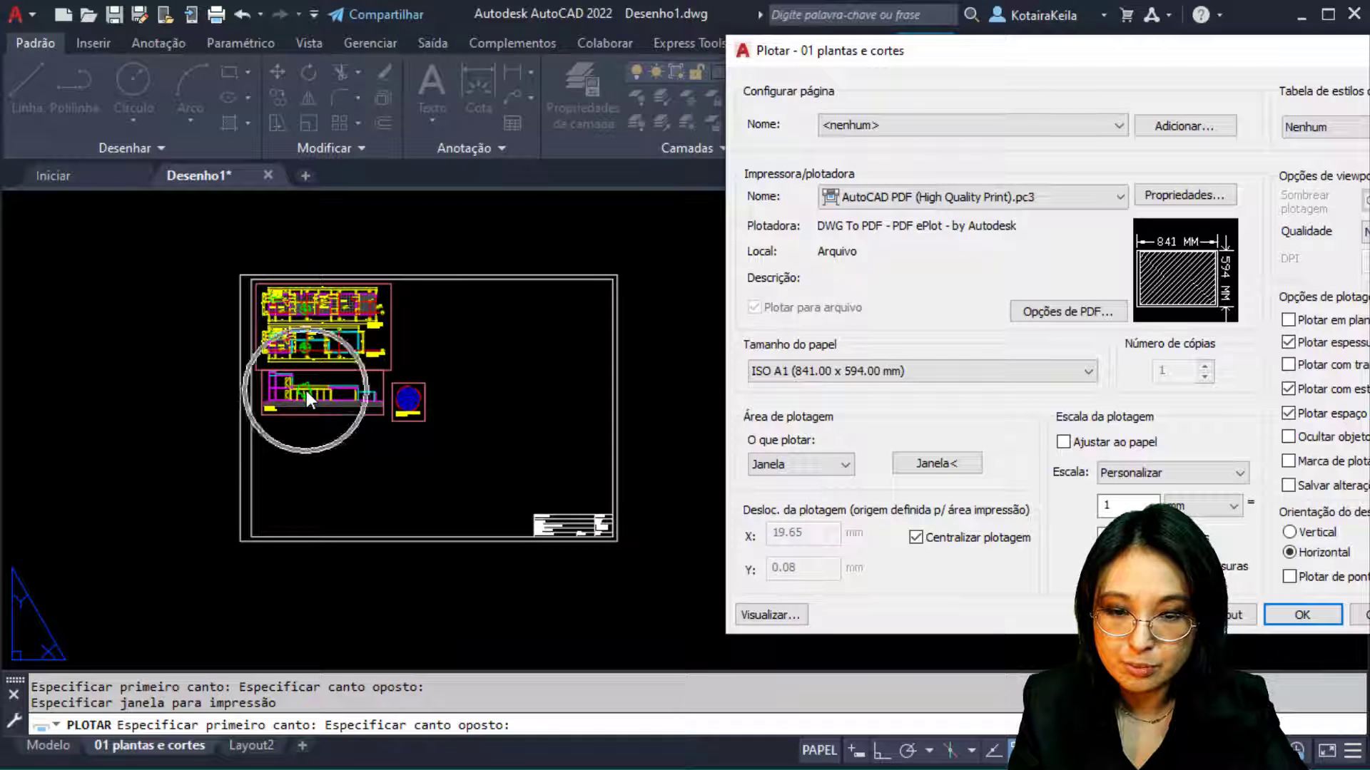
pyautogui.click(405, 405)
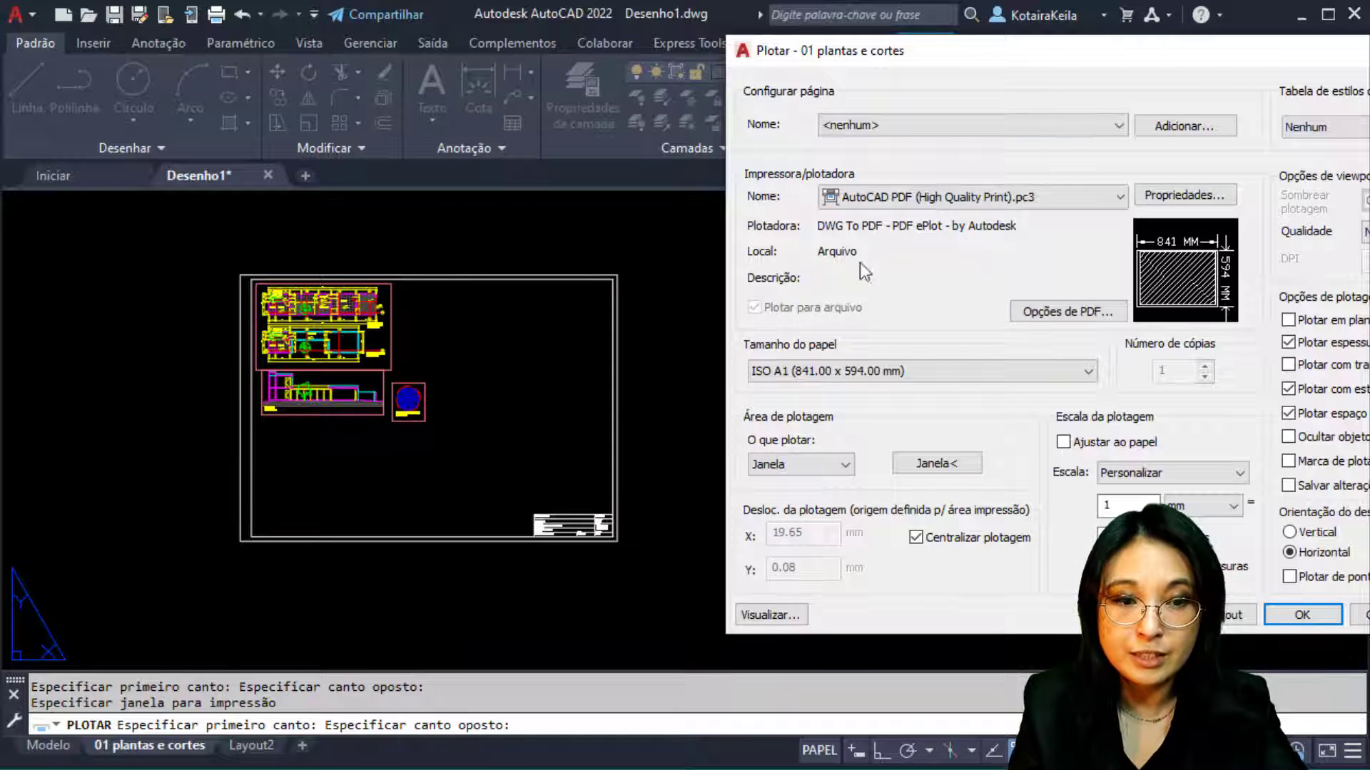
pyautogui.moveTo(943, 68); pyautogui.dragTo(298, 36)
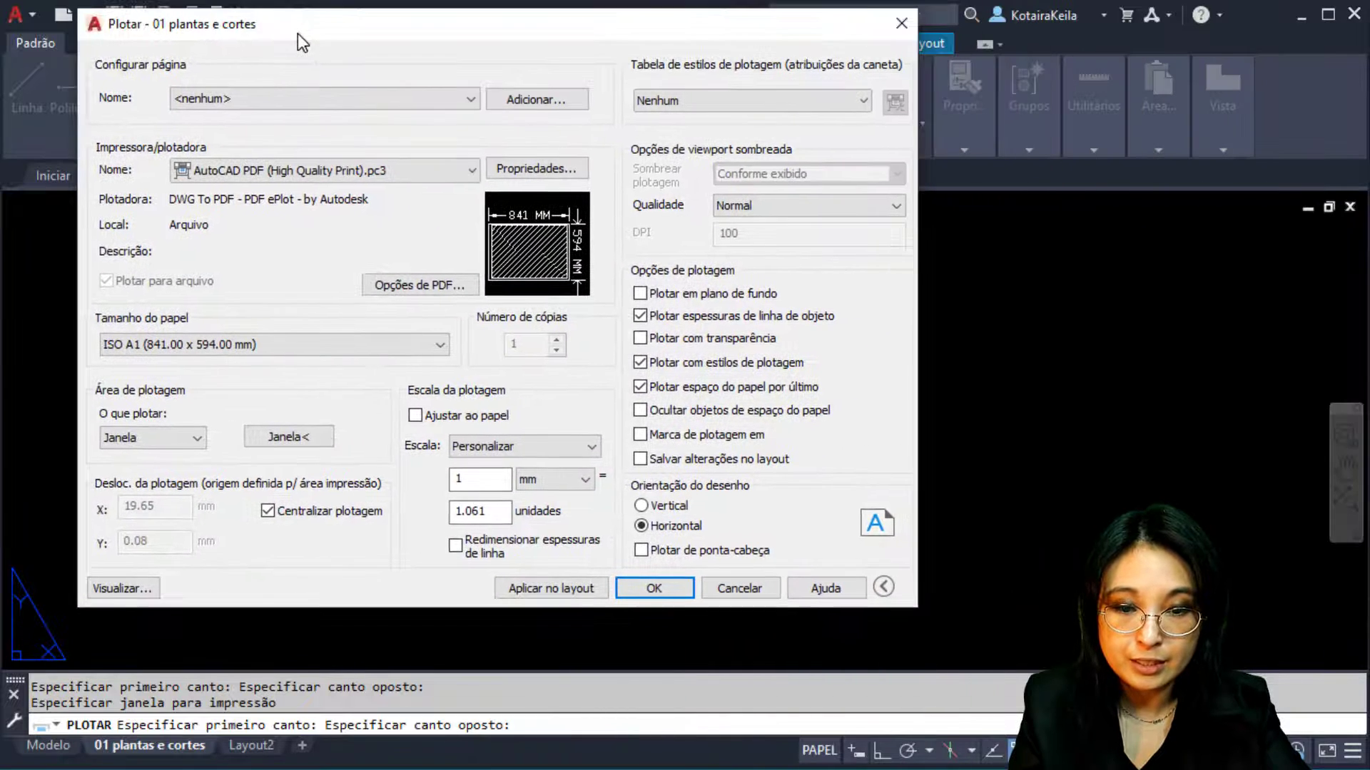
pyautogui.doubleClick(474, 511)
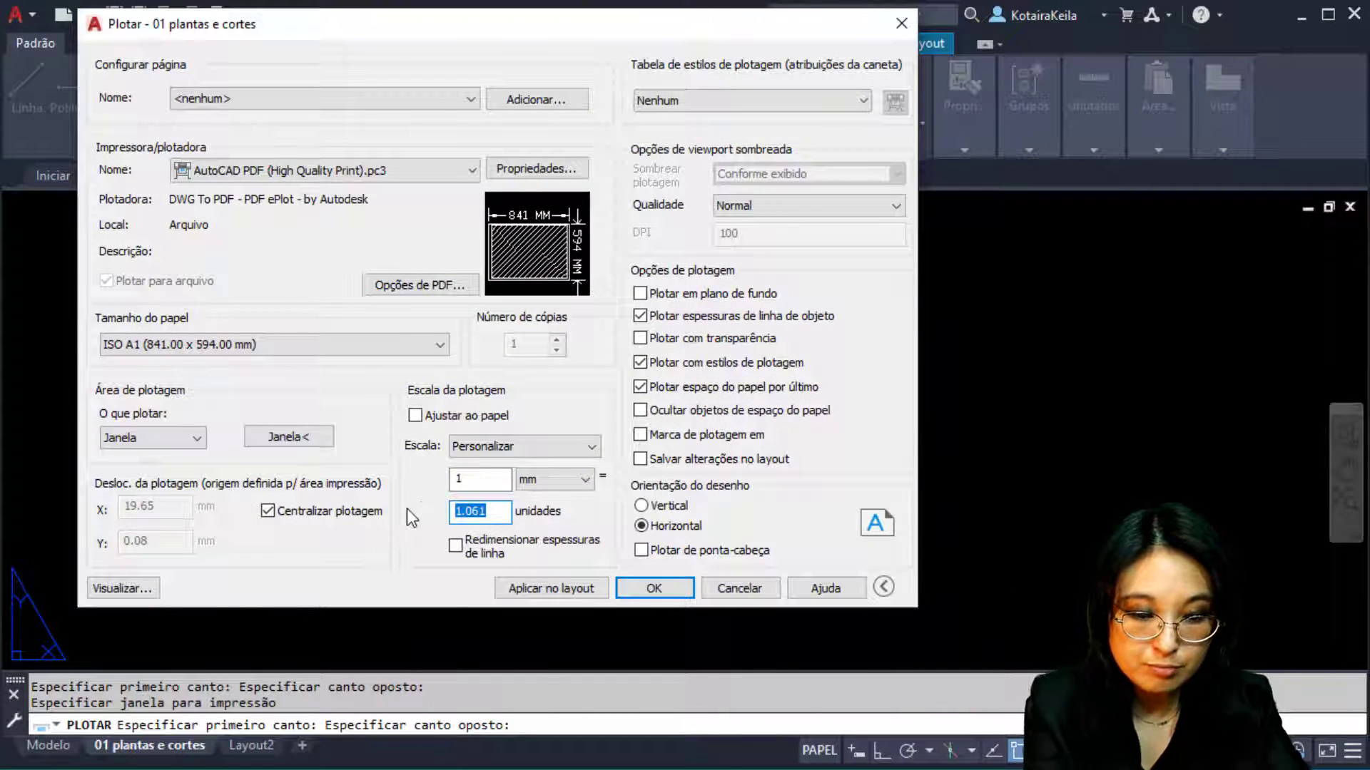
pyautogui.write('1')
pyautogui.click(481, 481)
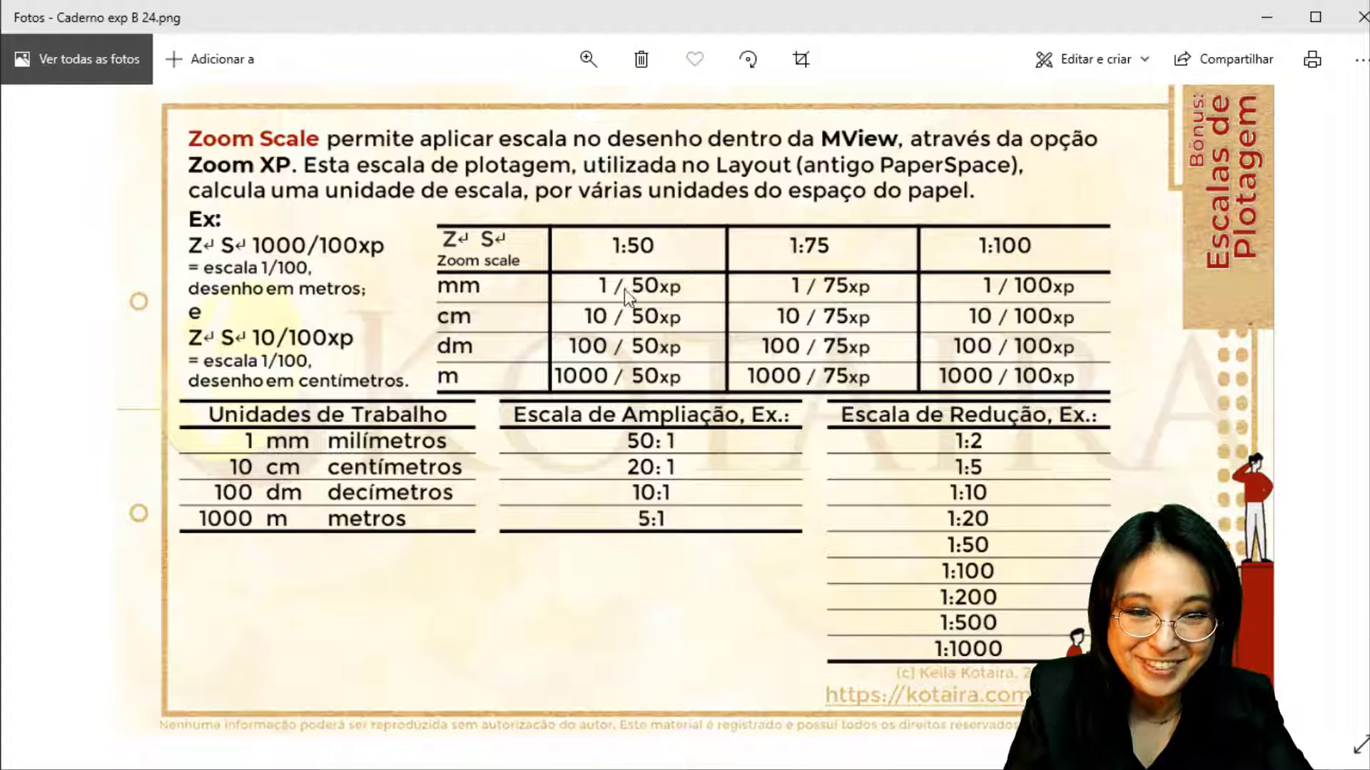
pyautogui.click(217, 446)
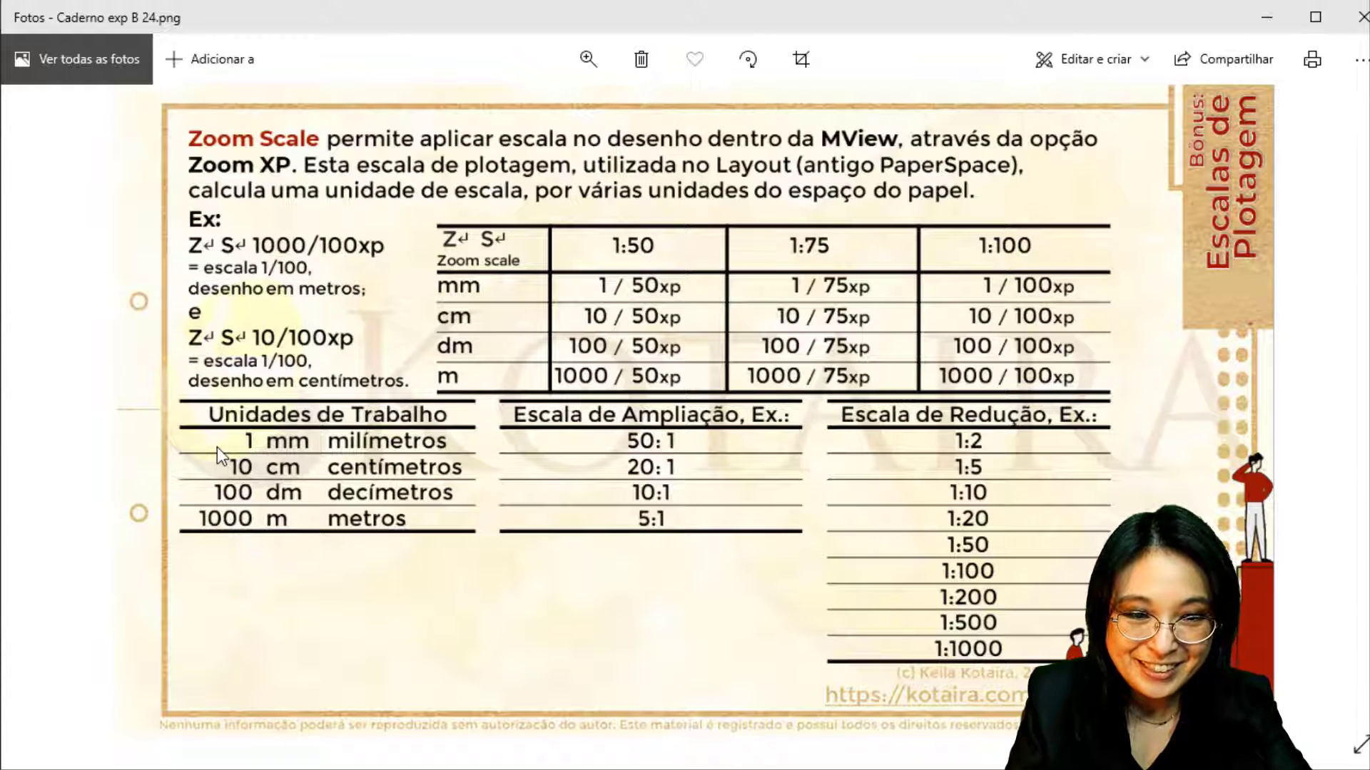
pyautogui.click(640, 280)
pyautogui.click(476, 292)
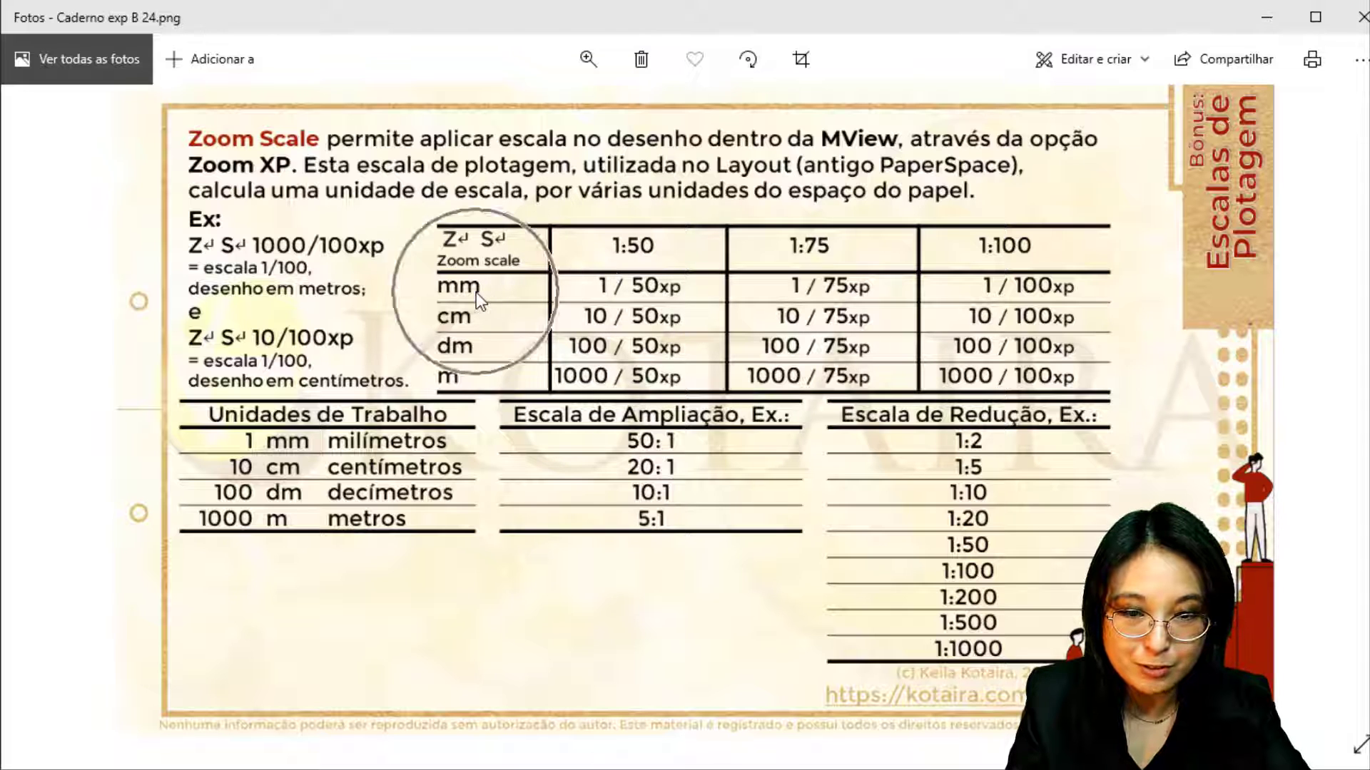
pyautogui.click(616, 300)
pyautogui.click(779, 300)
pyautogui.click(1008, 282)
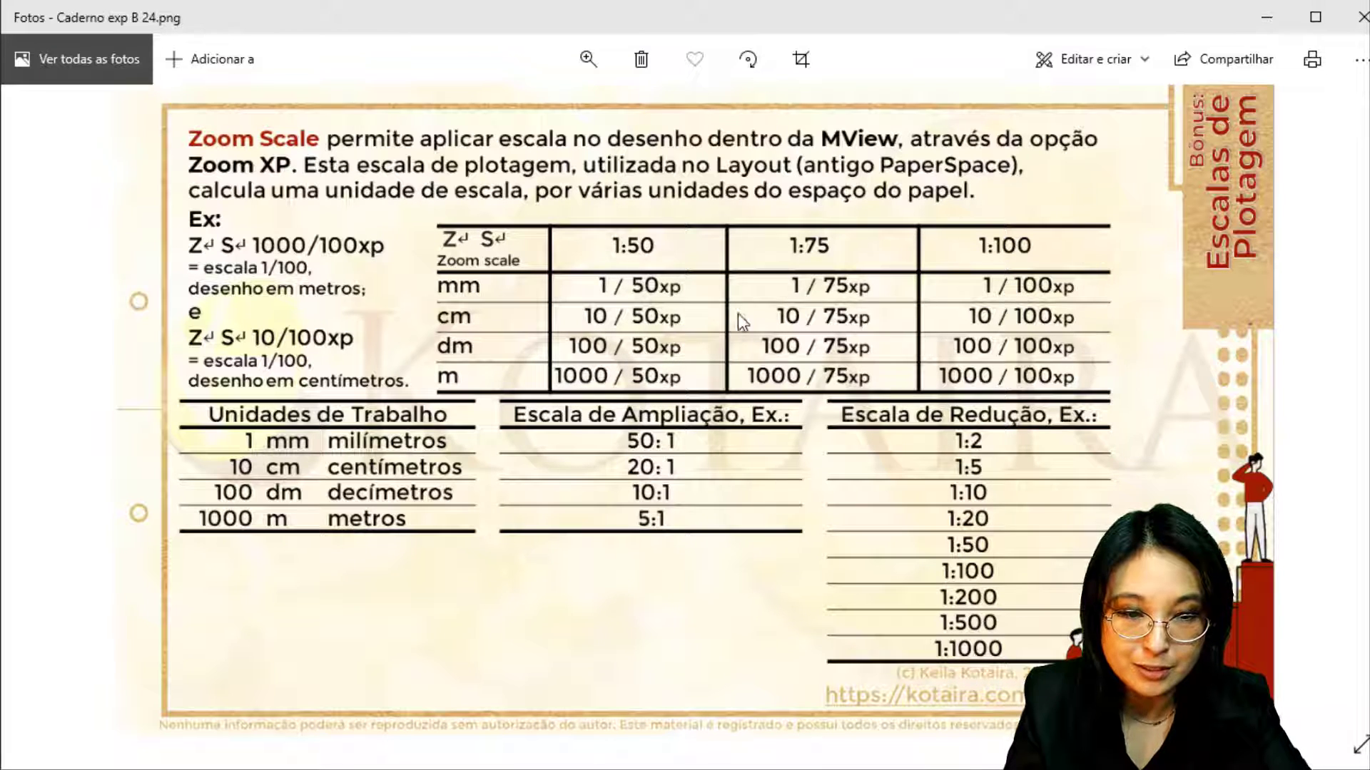
pyautogui.click(481, 291)
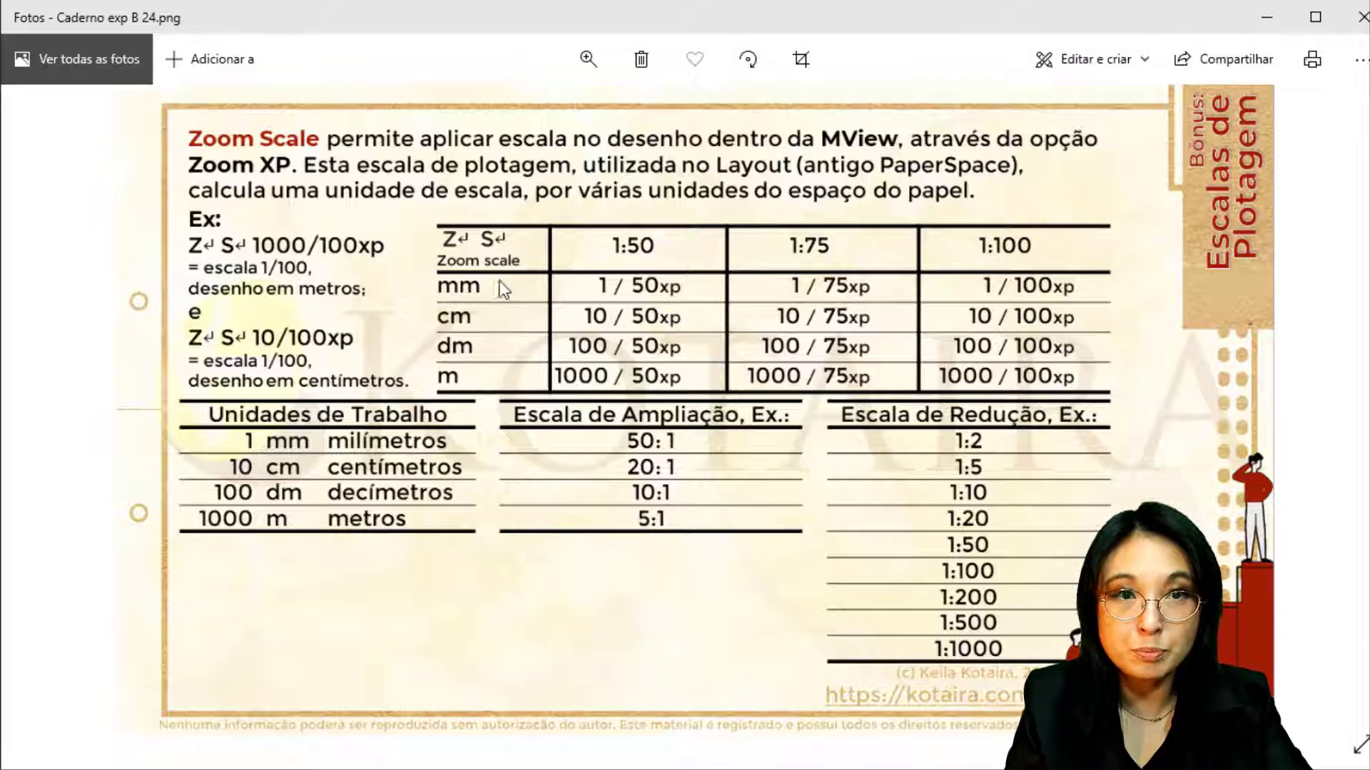
pyautogui.click(445, 291)
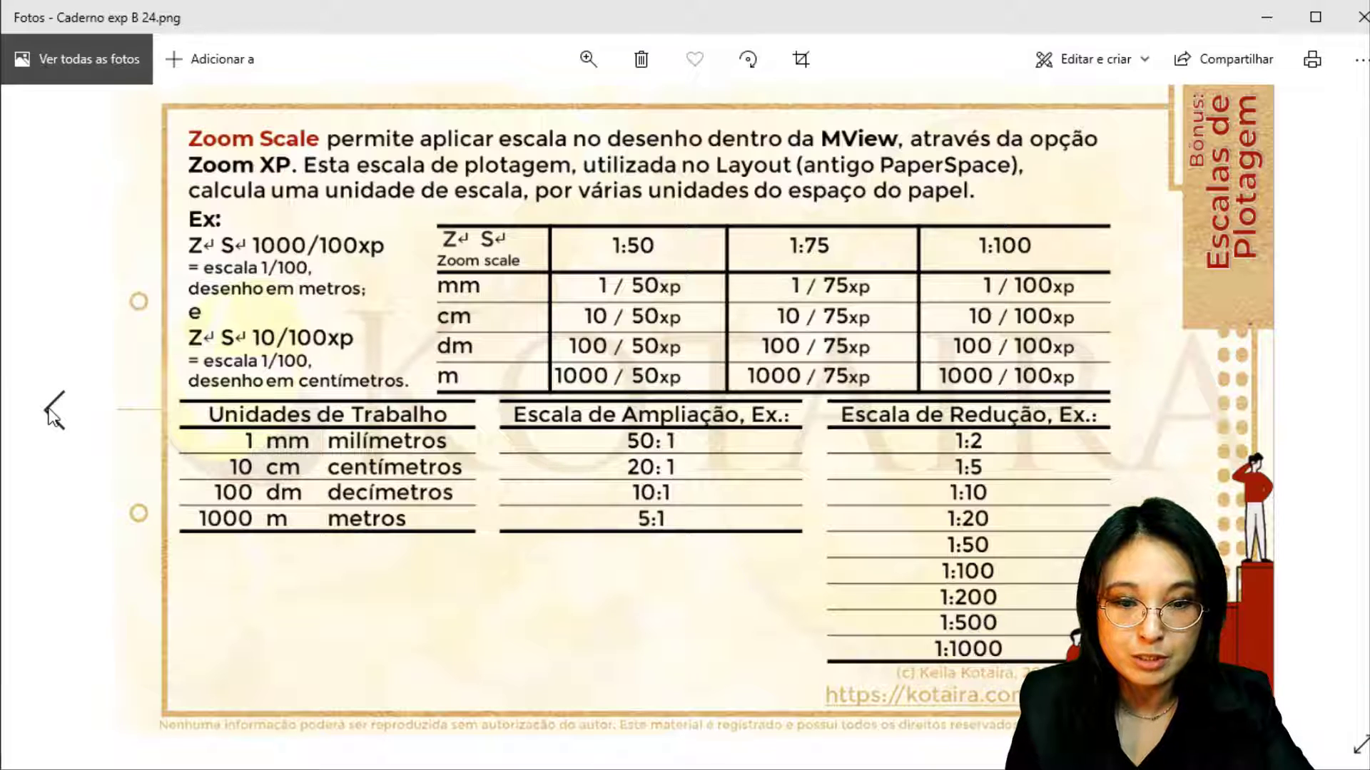
pyautogui.click(51, 410)
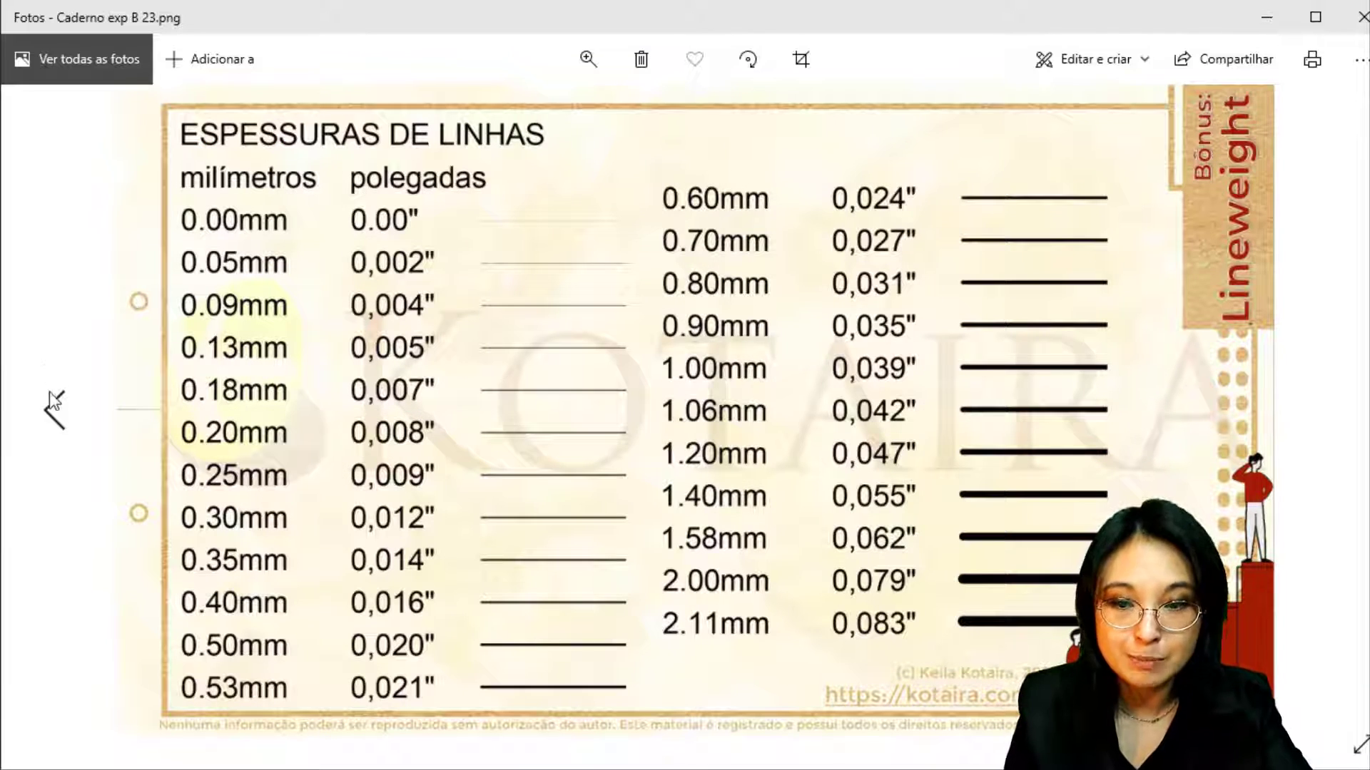
pyautogui.click(56, 408)
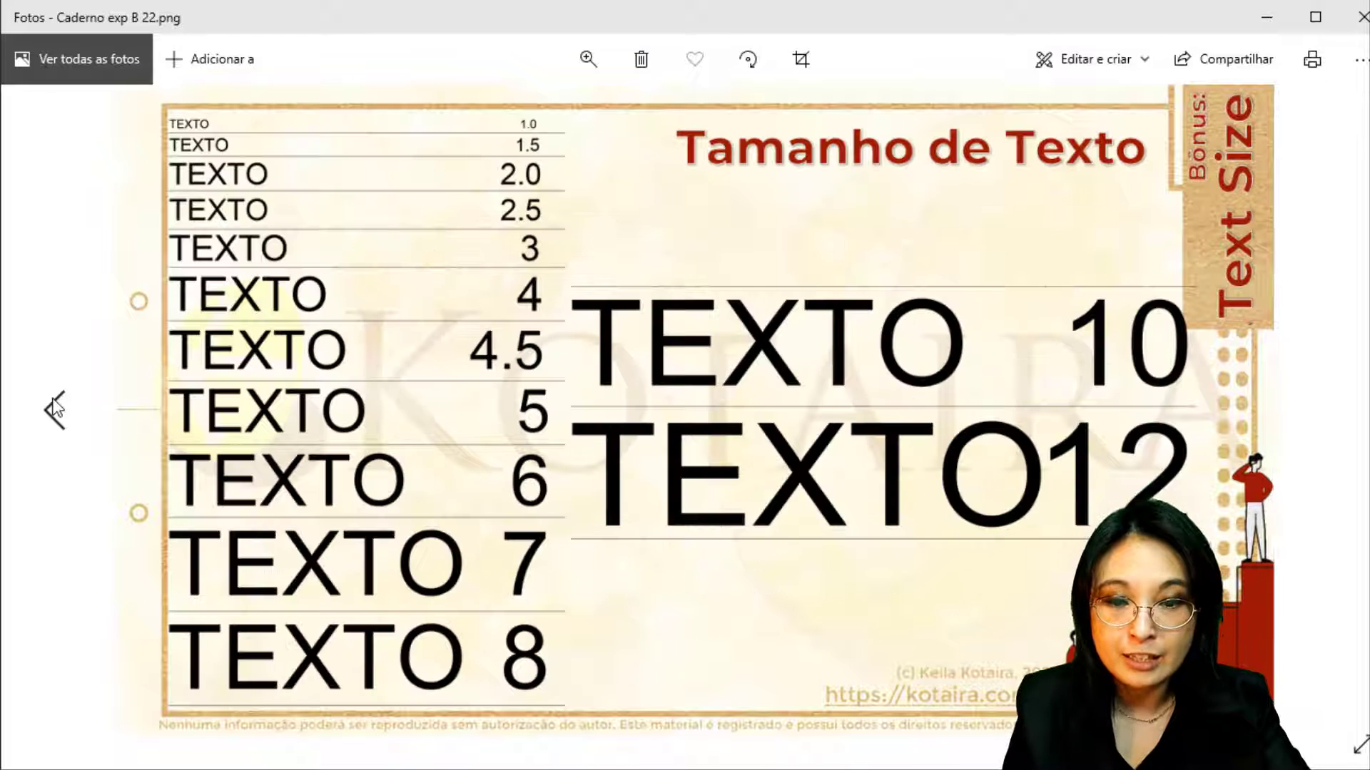
pyautogui.click(56, 408)
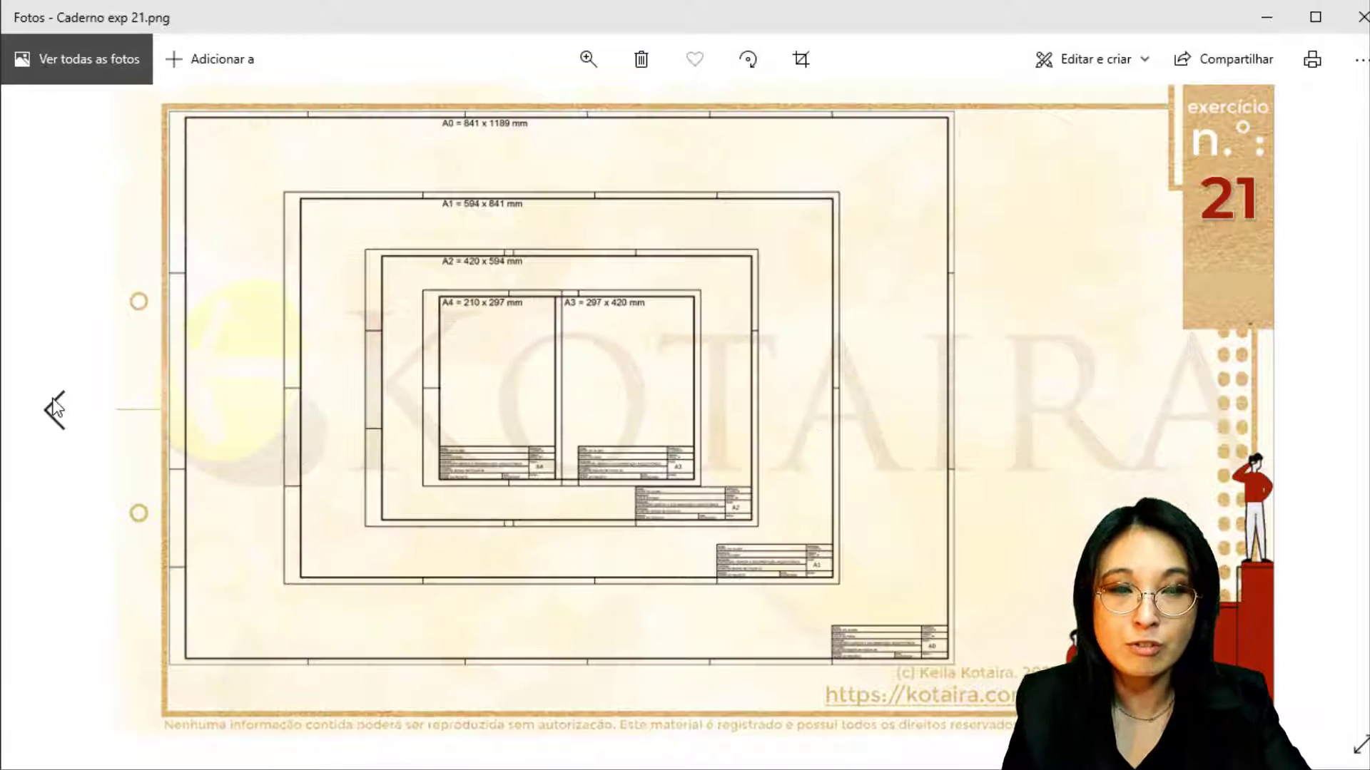
pyautogui.click(55, 409)
pyautogui.click(55, 408)
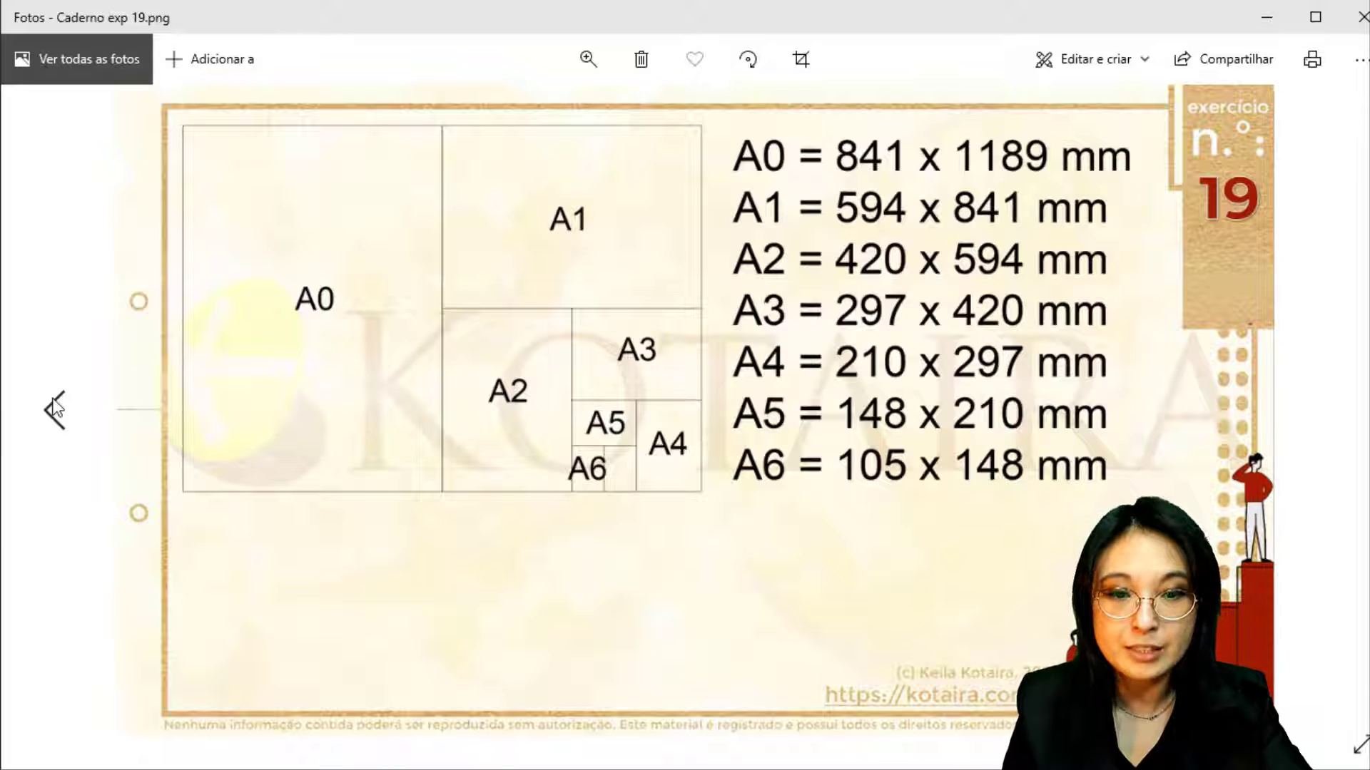
pyautogui.click(55, 408)
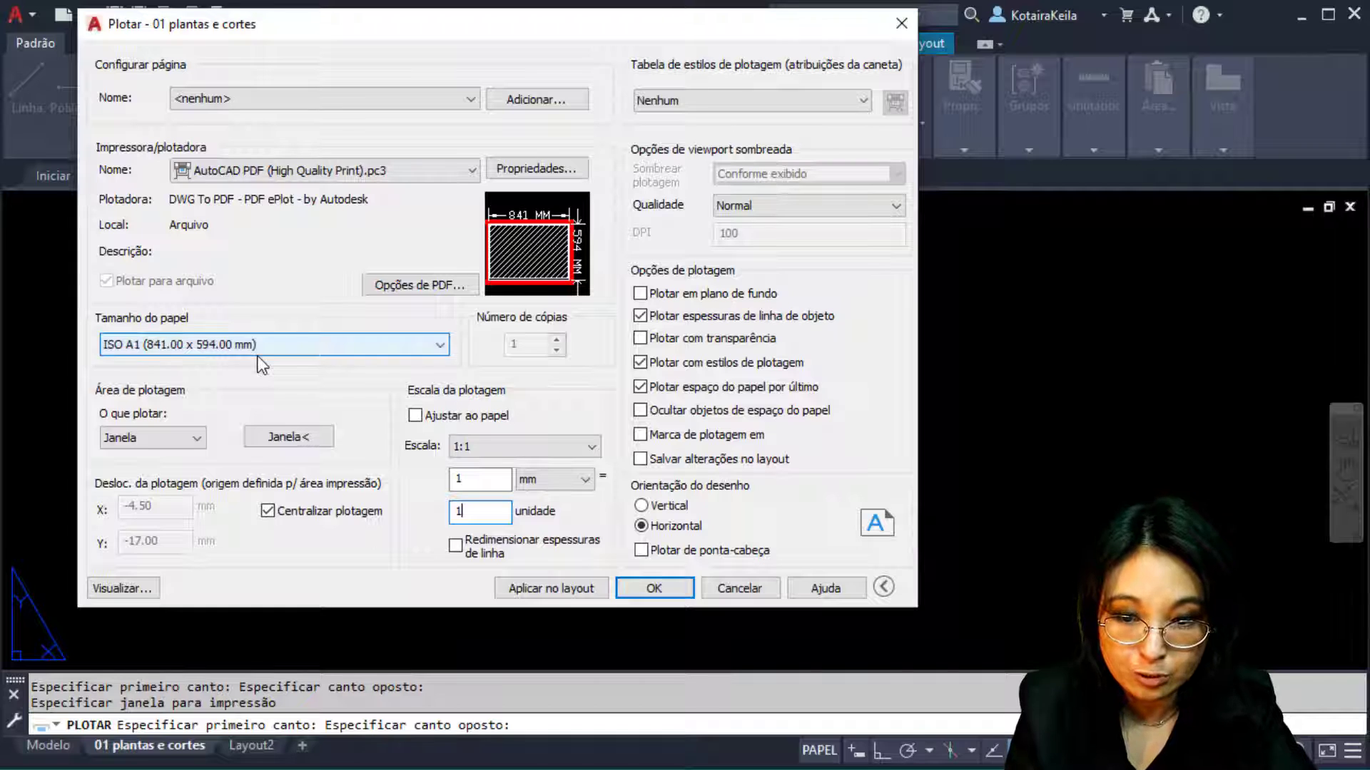
# Turn on plotting with transparency and set plot quality to Máxima (200 DPI)
pyautogui.press('ctrl')
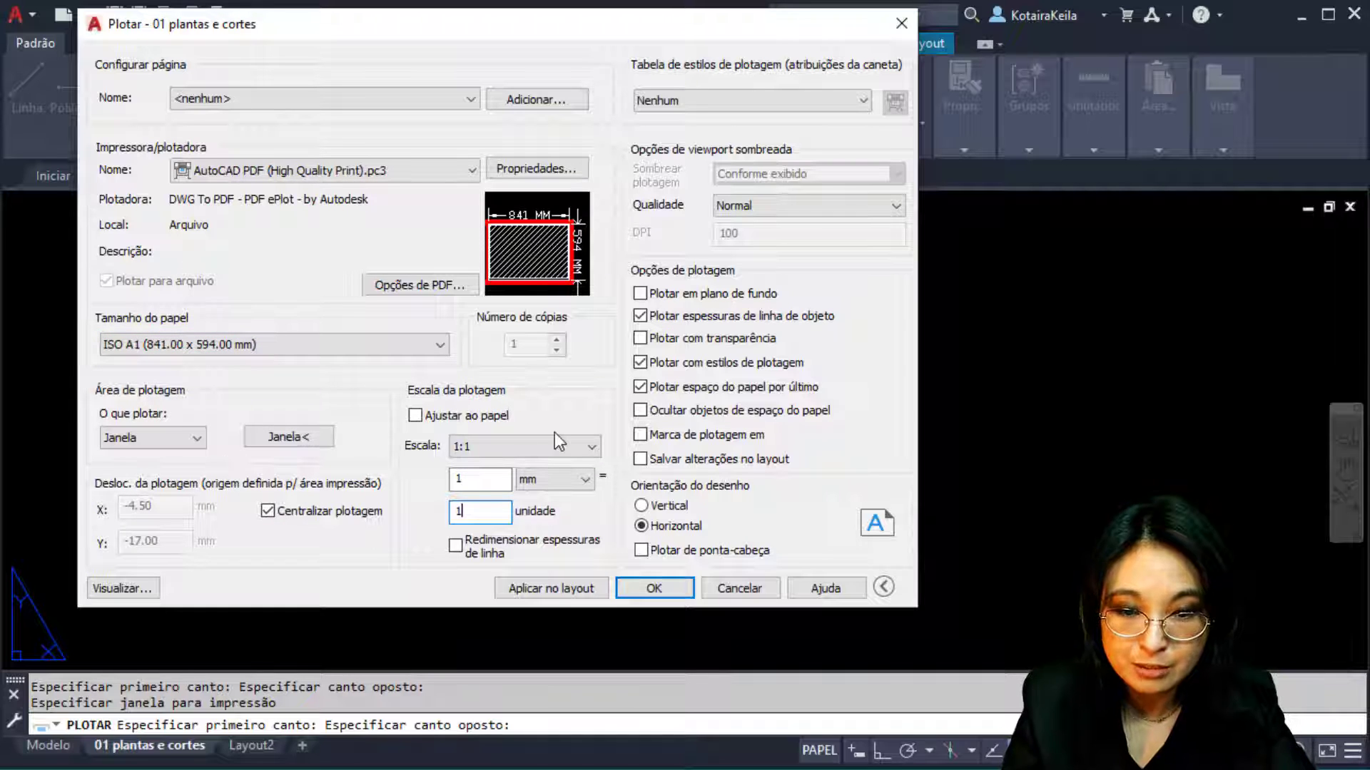
pyautogui.press('ctrl')
pyautogui.press('ctrl')
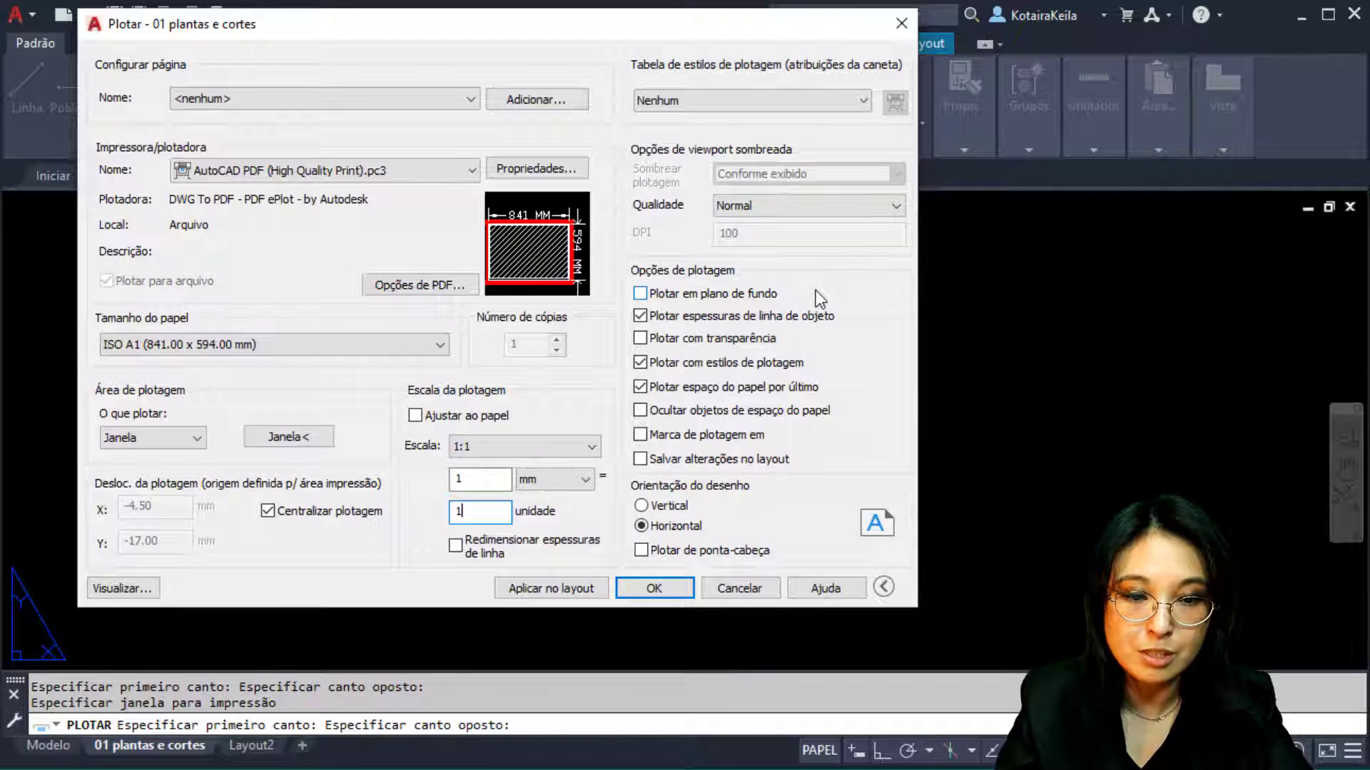
pyautogui.click(642, 339)
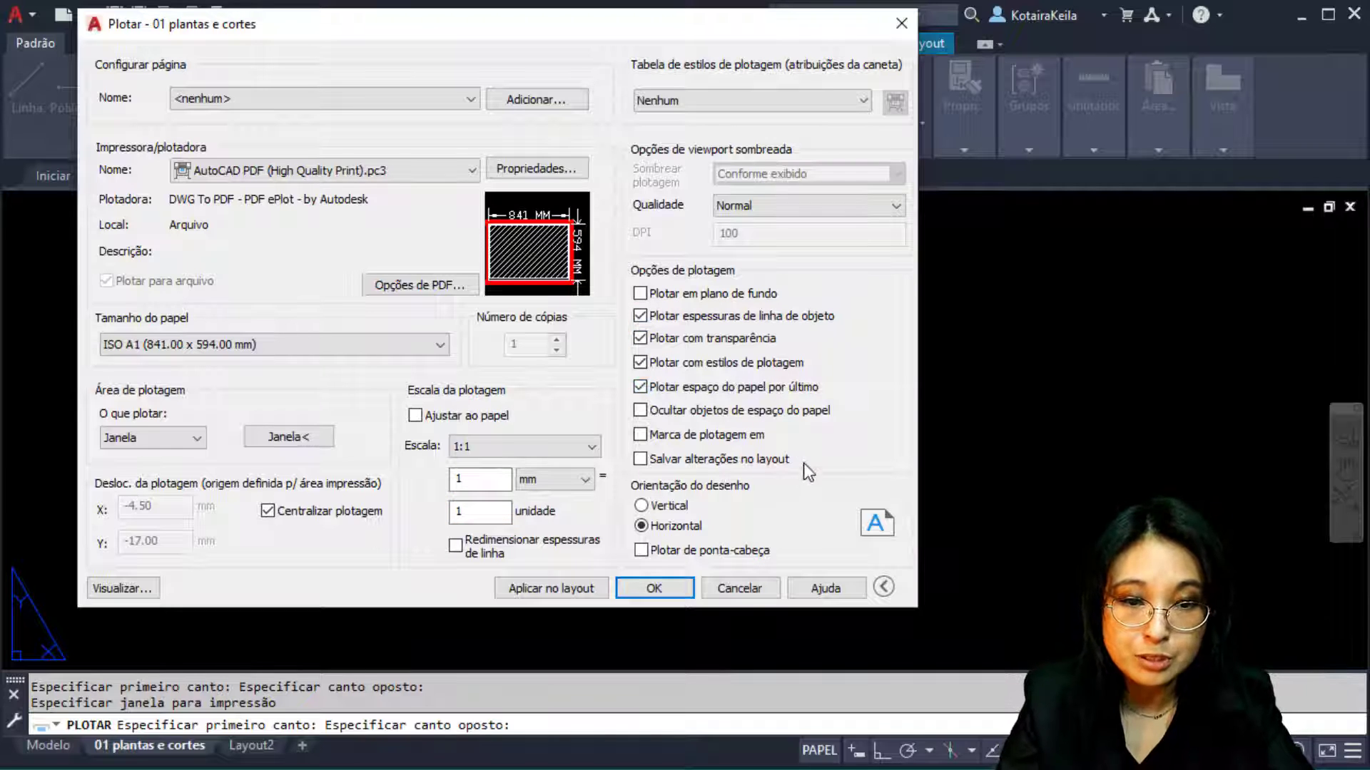
pyautogui.click(807, 207)
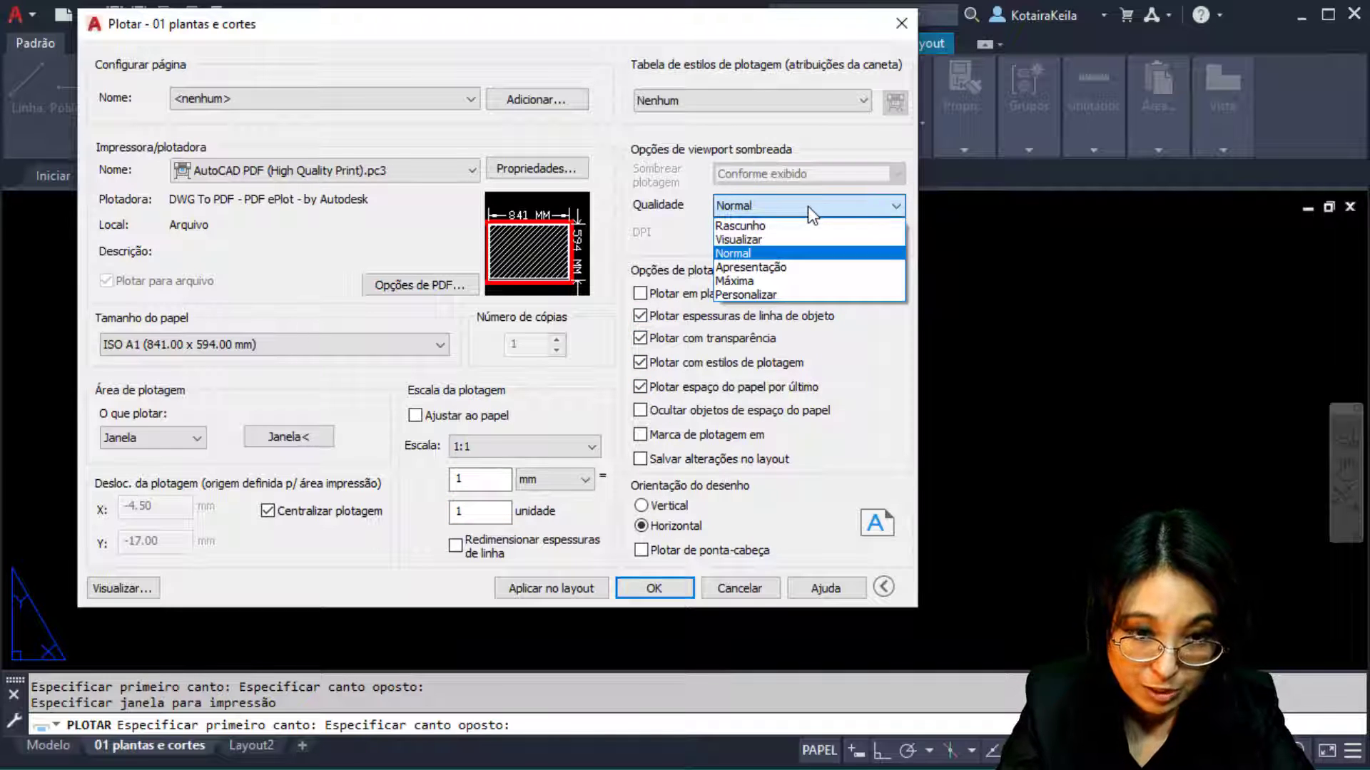
pyautogui.click(794, 280)
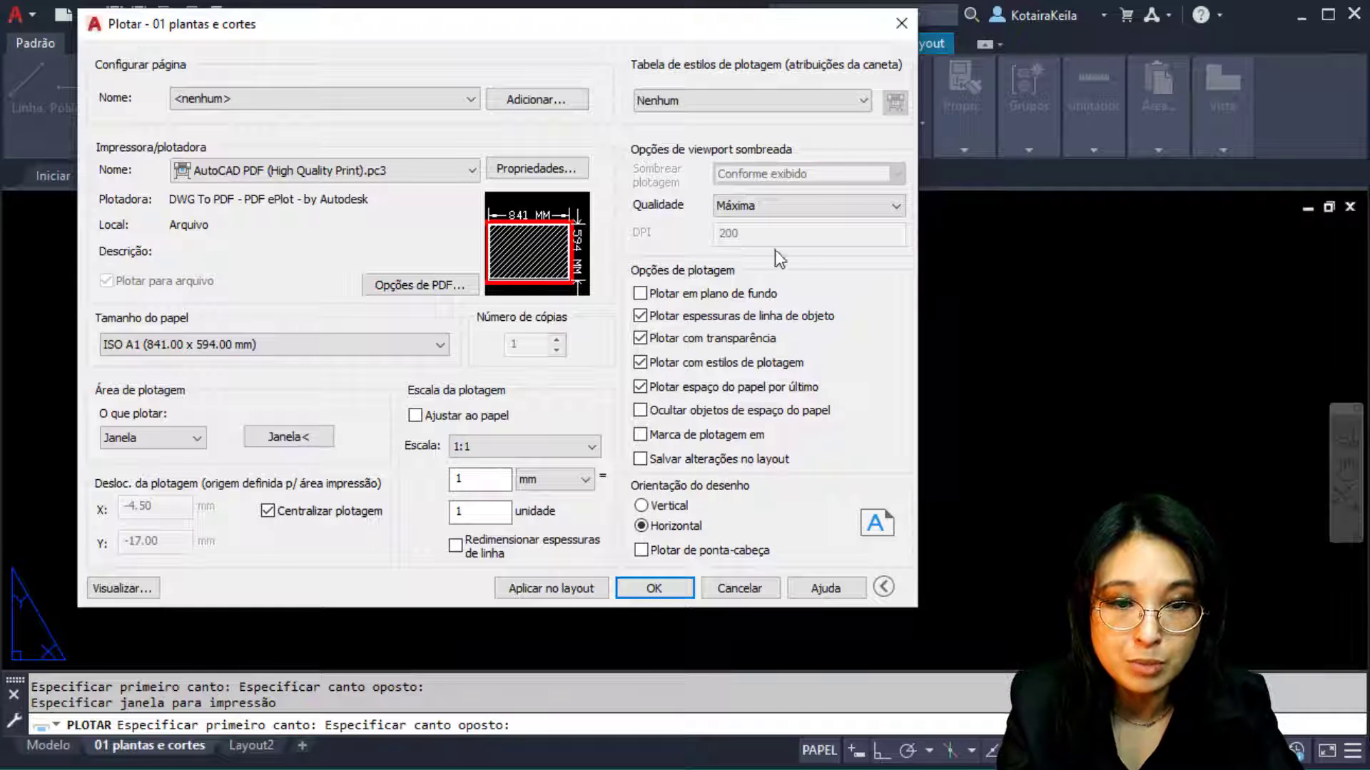
pyautogui.click(829, 101)
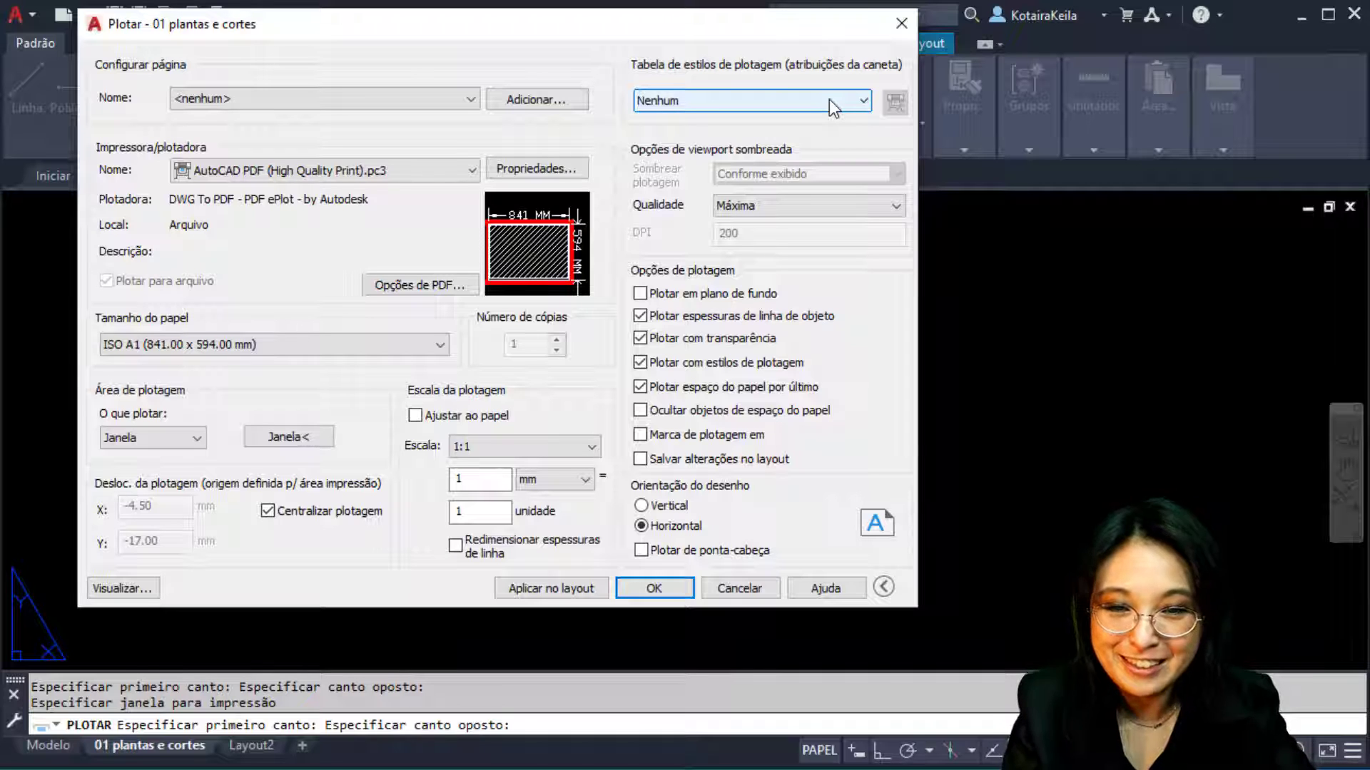
# Expand the Plot dialog's plot style table dropdown, currently set to Nenhum
pyautogui.click(829, 100)
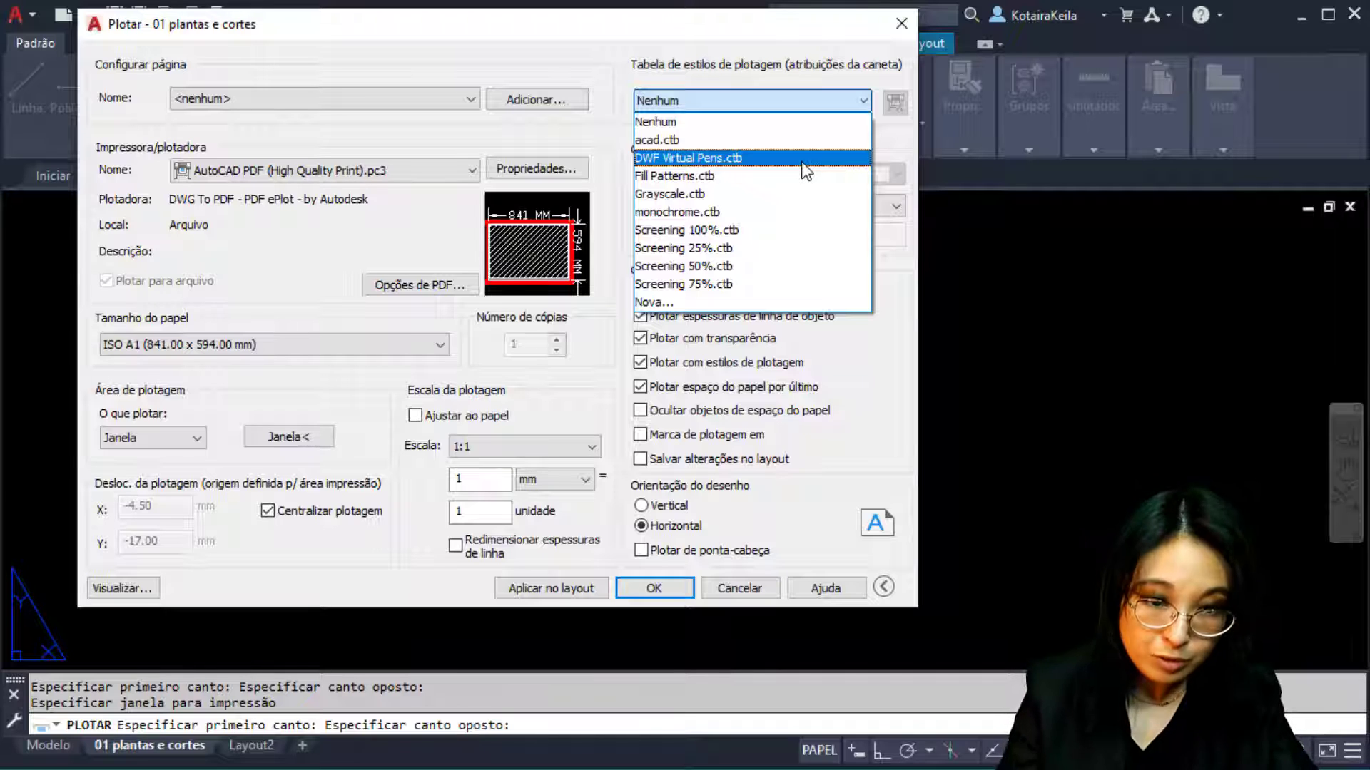
# Choose 'Nova...' from the plot style table list to launch the Add Plot Style Table wizard
pyautogui.click(722, 305)
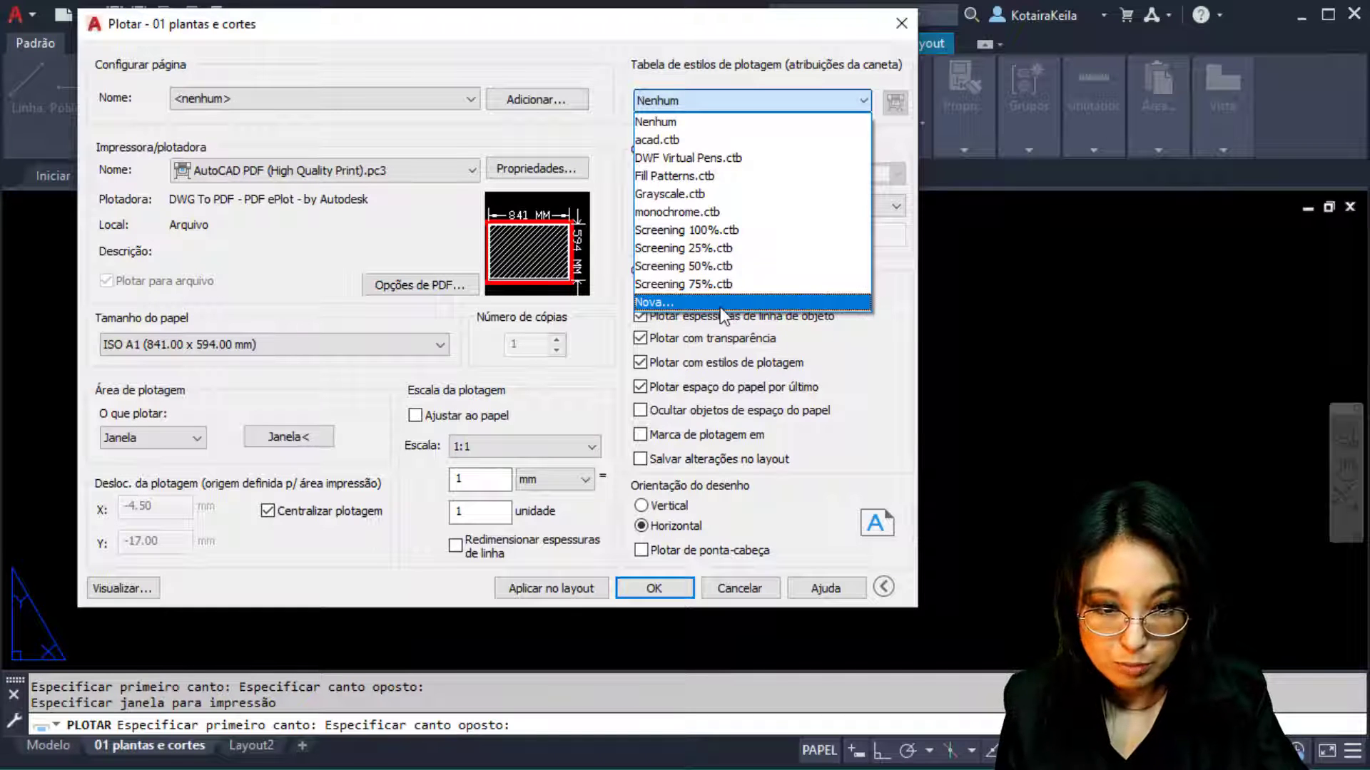
pyautogui.click(721, 309)
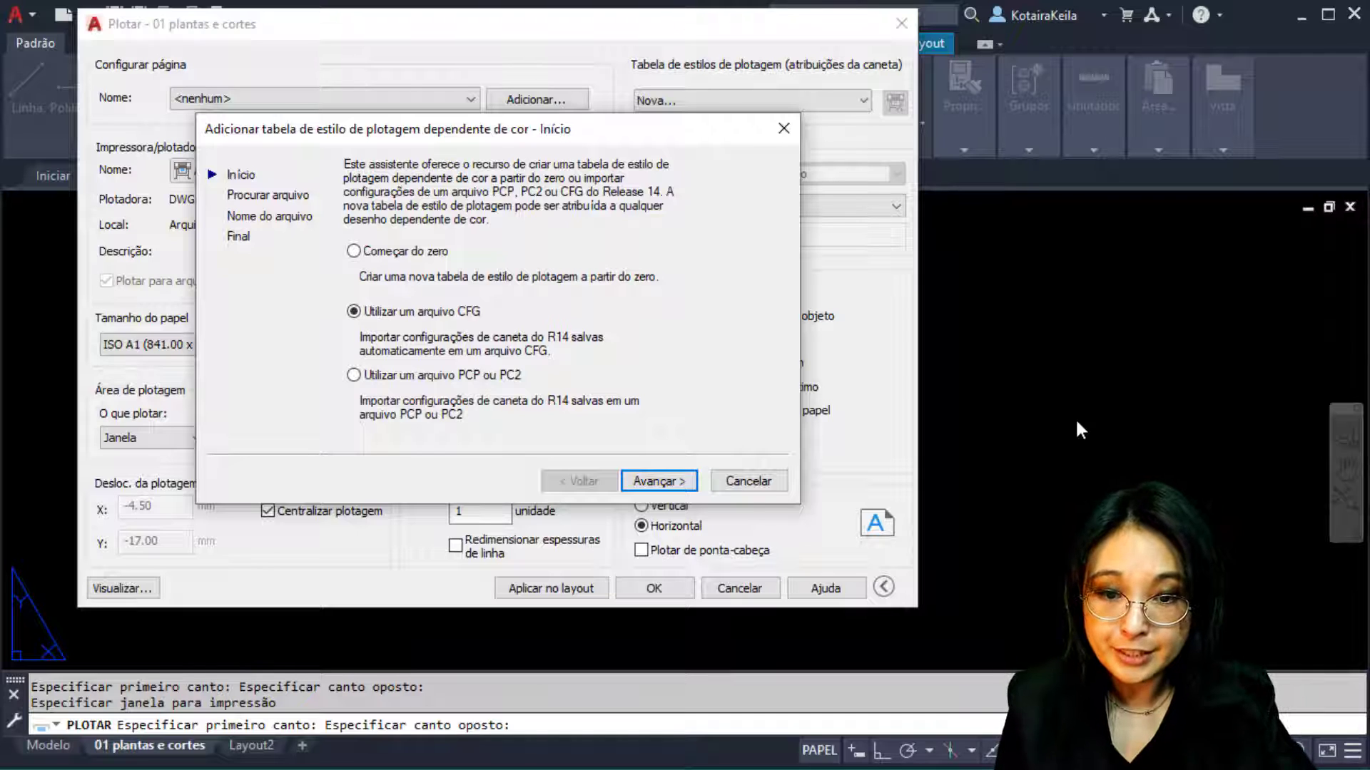
# Build the table with 'Começar do zero' and advance to the wizard's file-name page
pyautogui.click(354, 252)
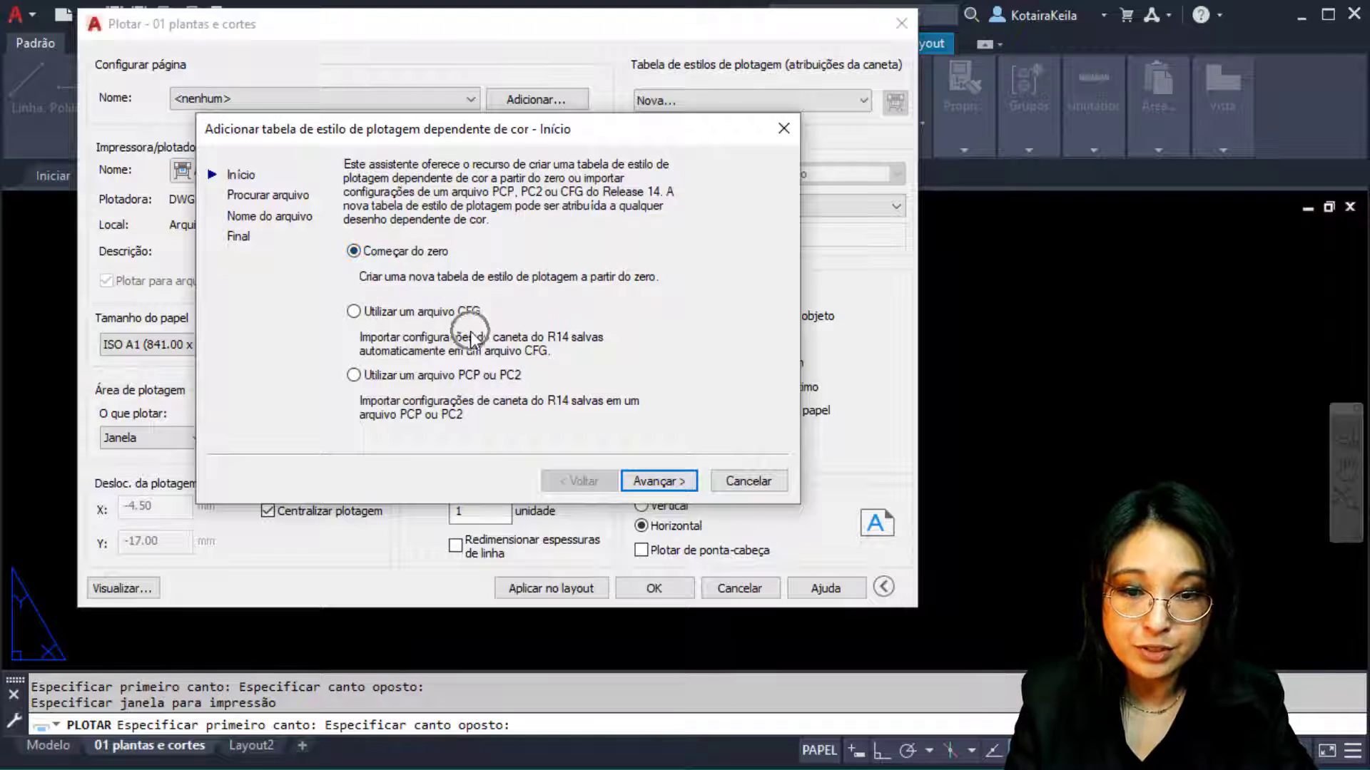
pyautogui.press('ctrl')
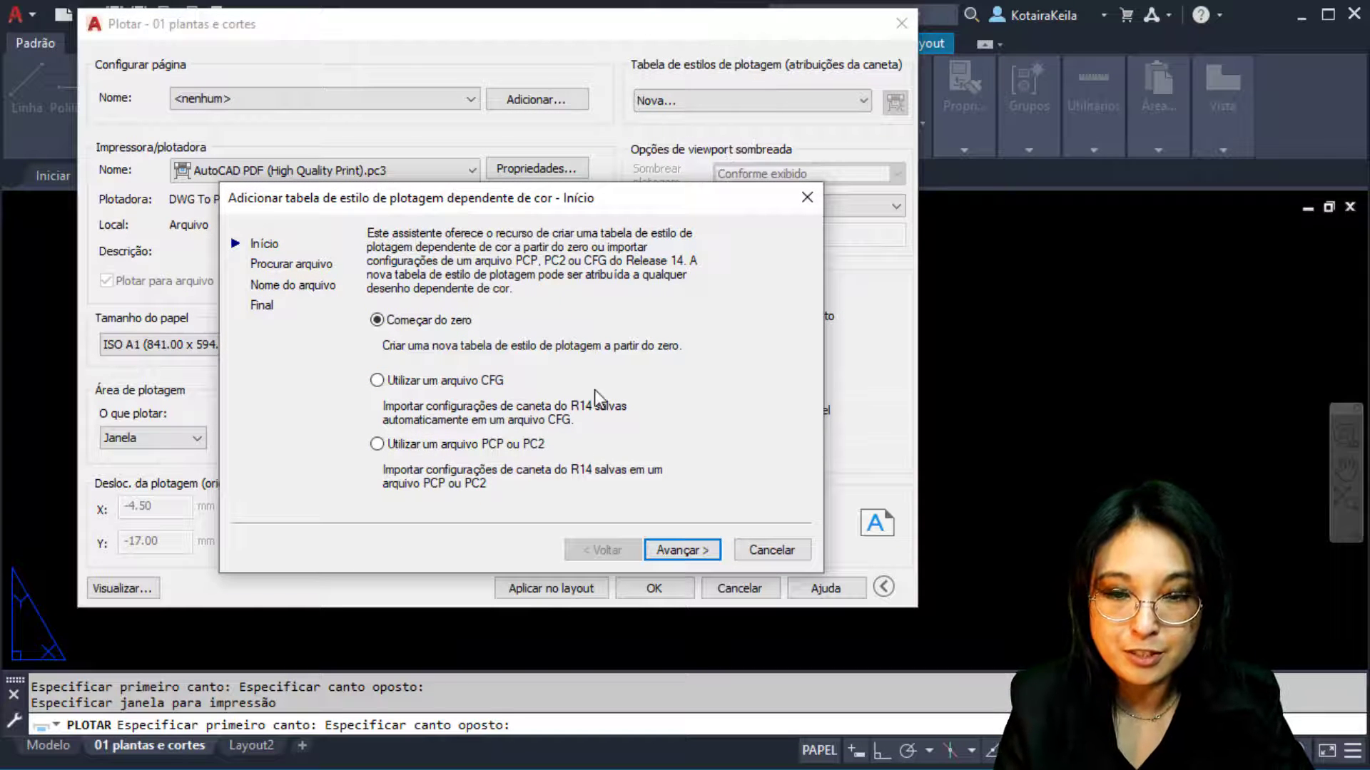
pyautogui.click(500, 451)
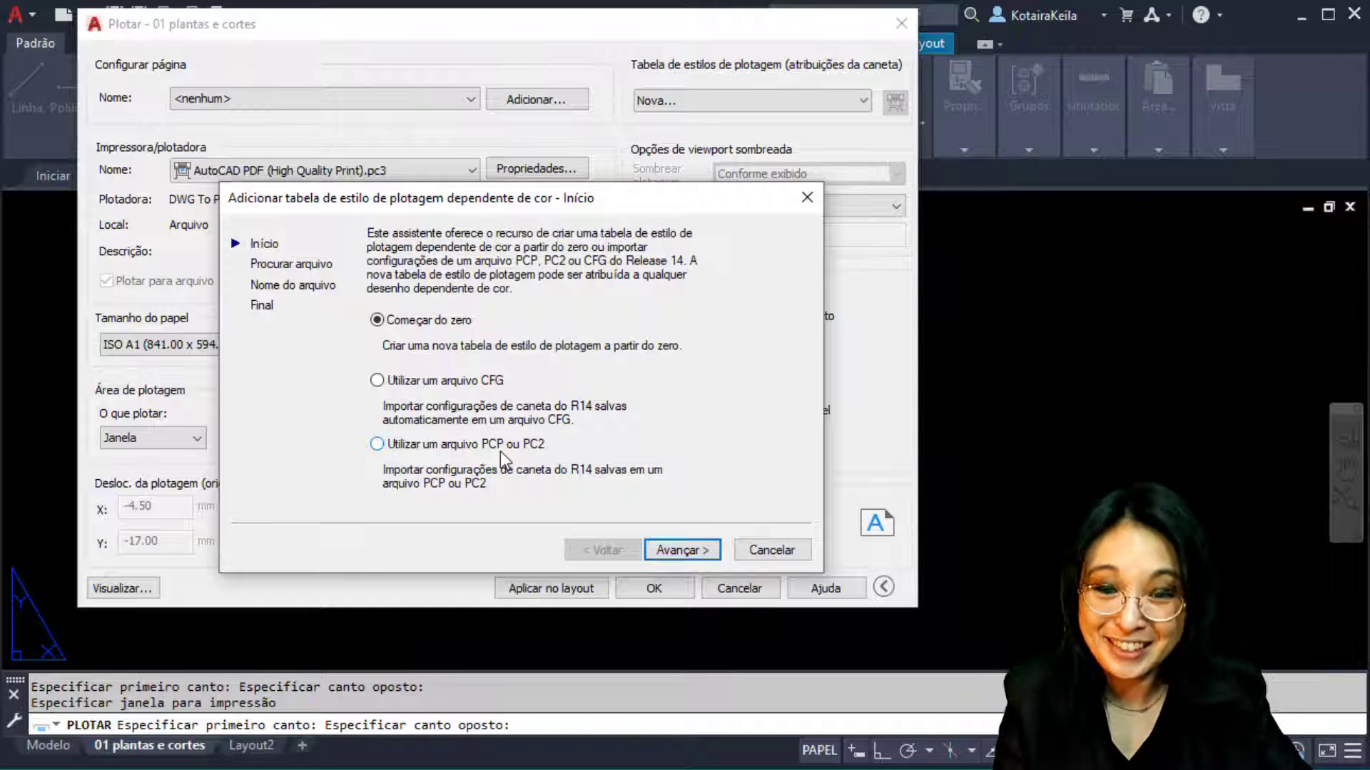
pyautogui.click(465, 328)
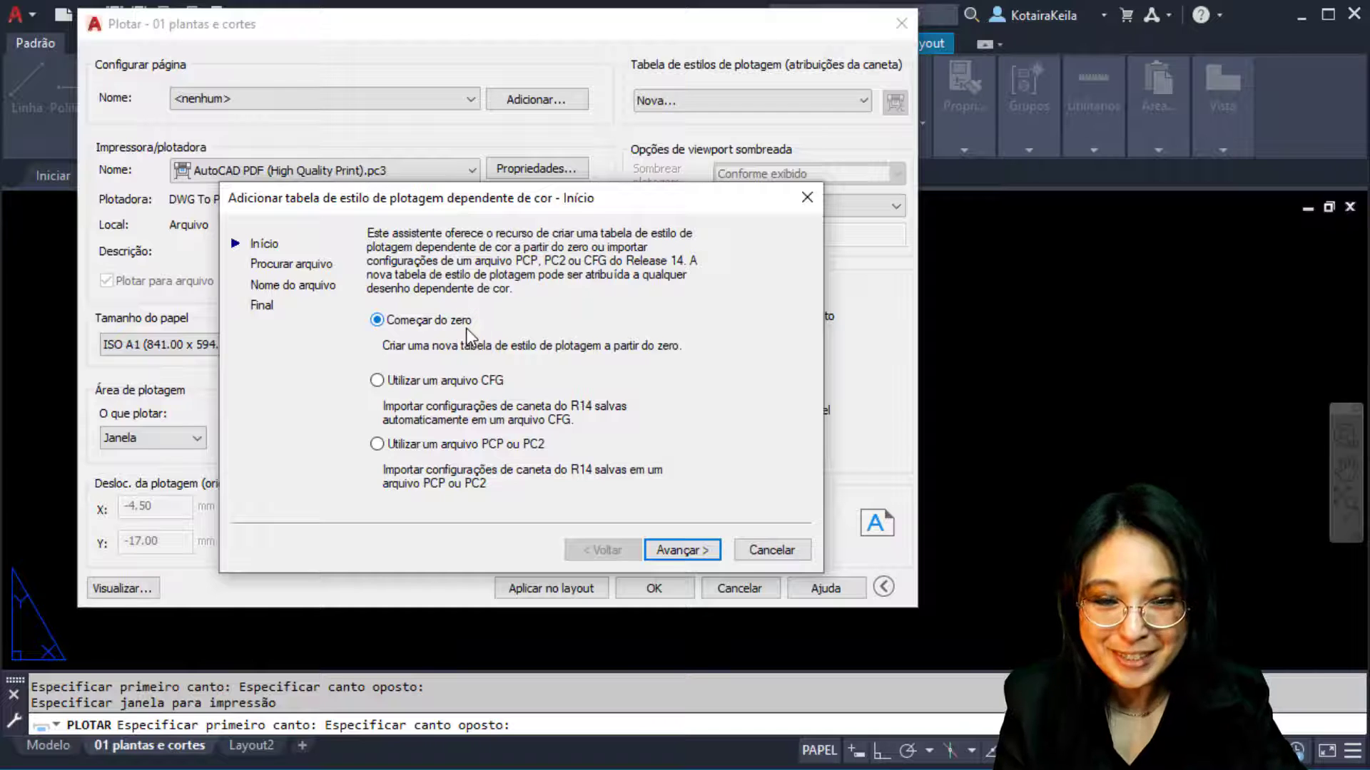
pyautogui.click(680, 553)
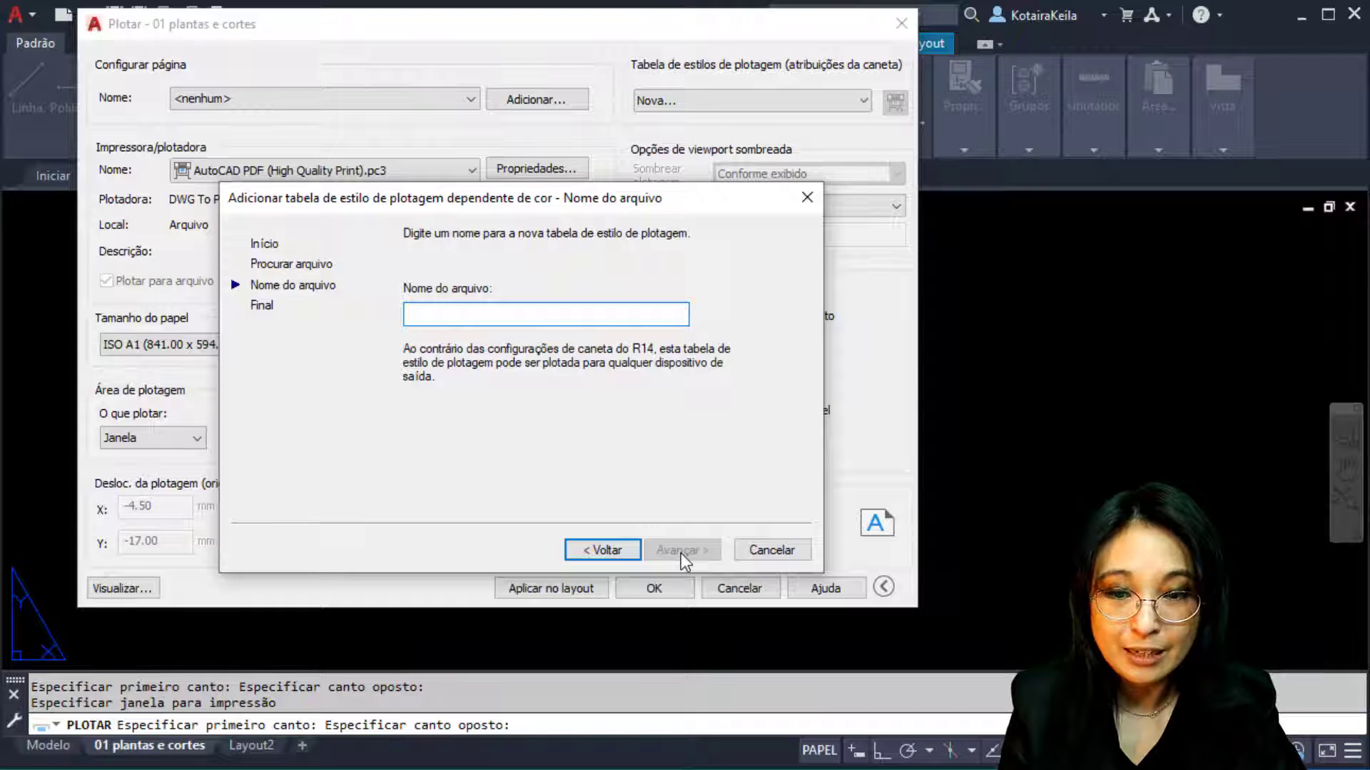
pyautogui.click(448, 315)
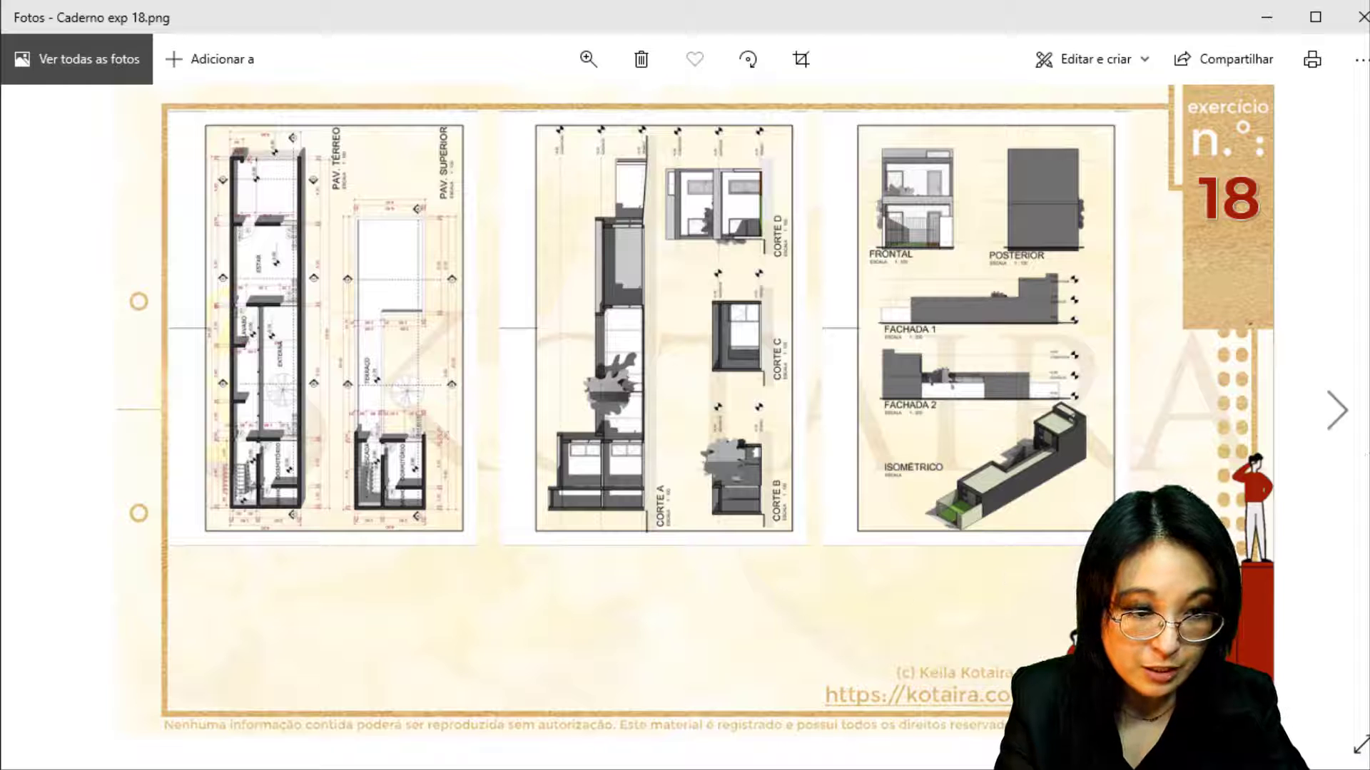
# Page through the Photos reference images to the Caderno exp B 23.png lineweight chart, then return to AutoCAD
pyautogui.click(1344, 423)
pyautogui.click(1344, 424)
pyautogui.click(1344, 424)
pyautogui.click(1344, 424)
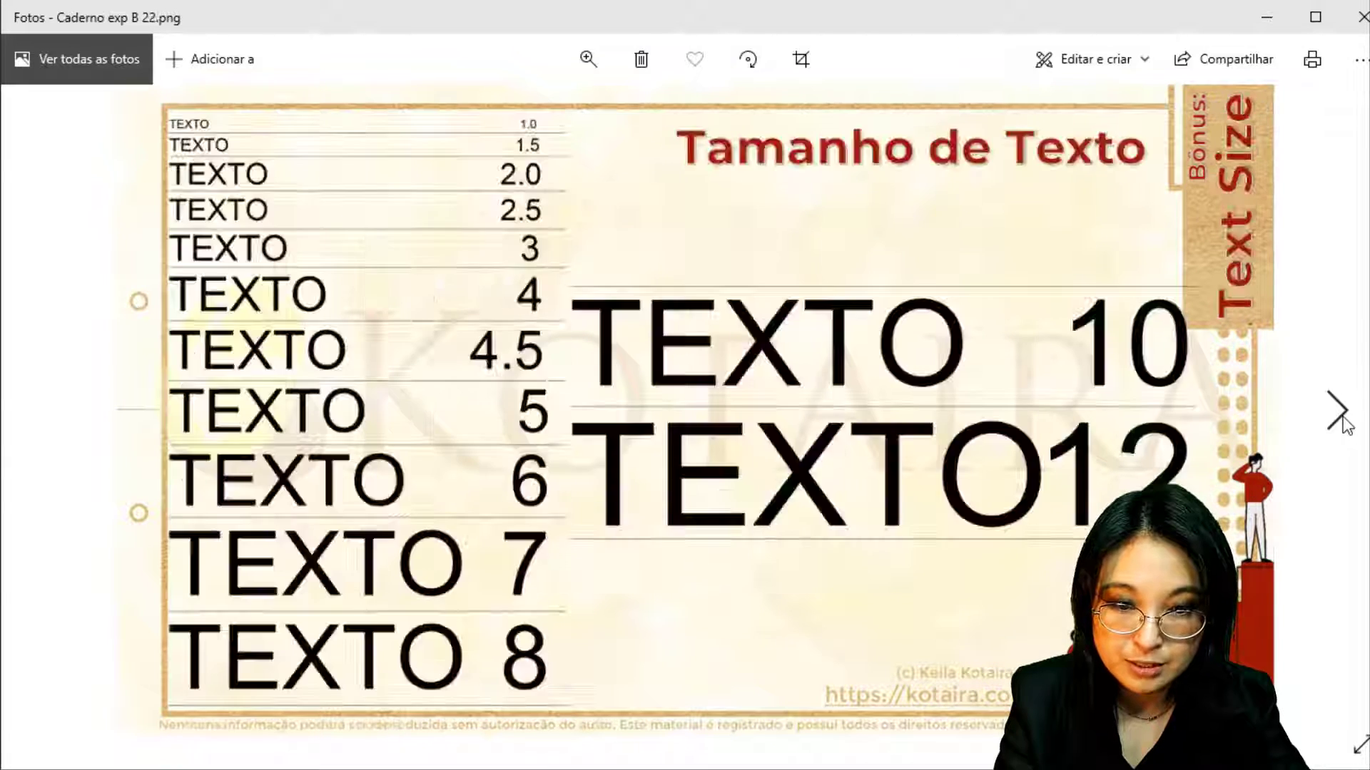
pyautogui.click(1344, 424)
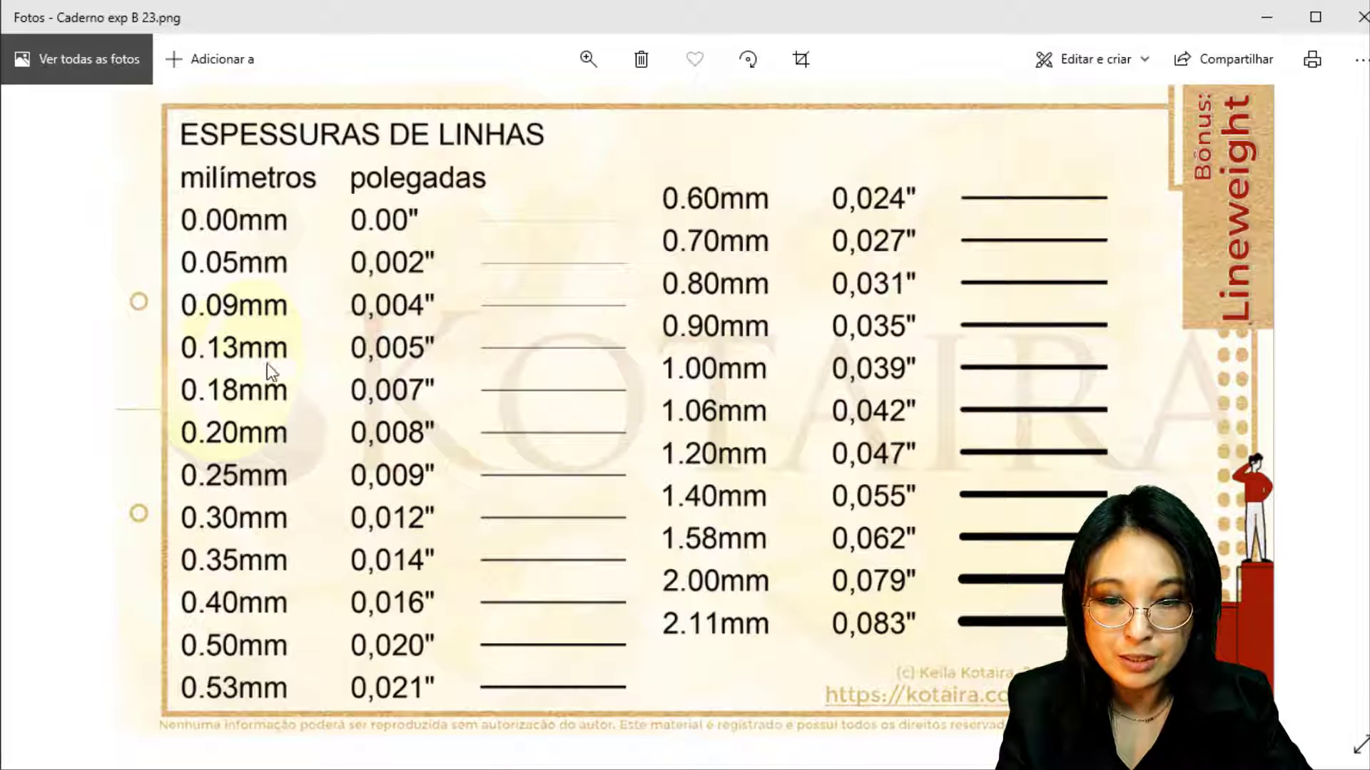
pyautogui.press('ctrl')
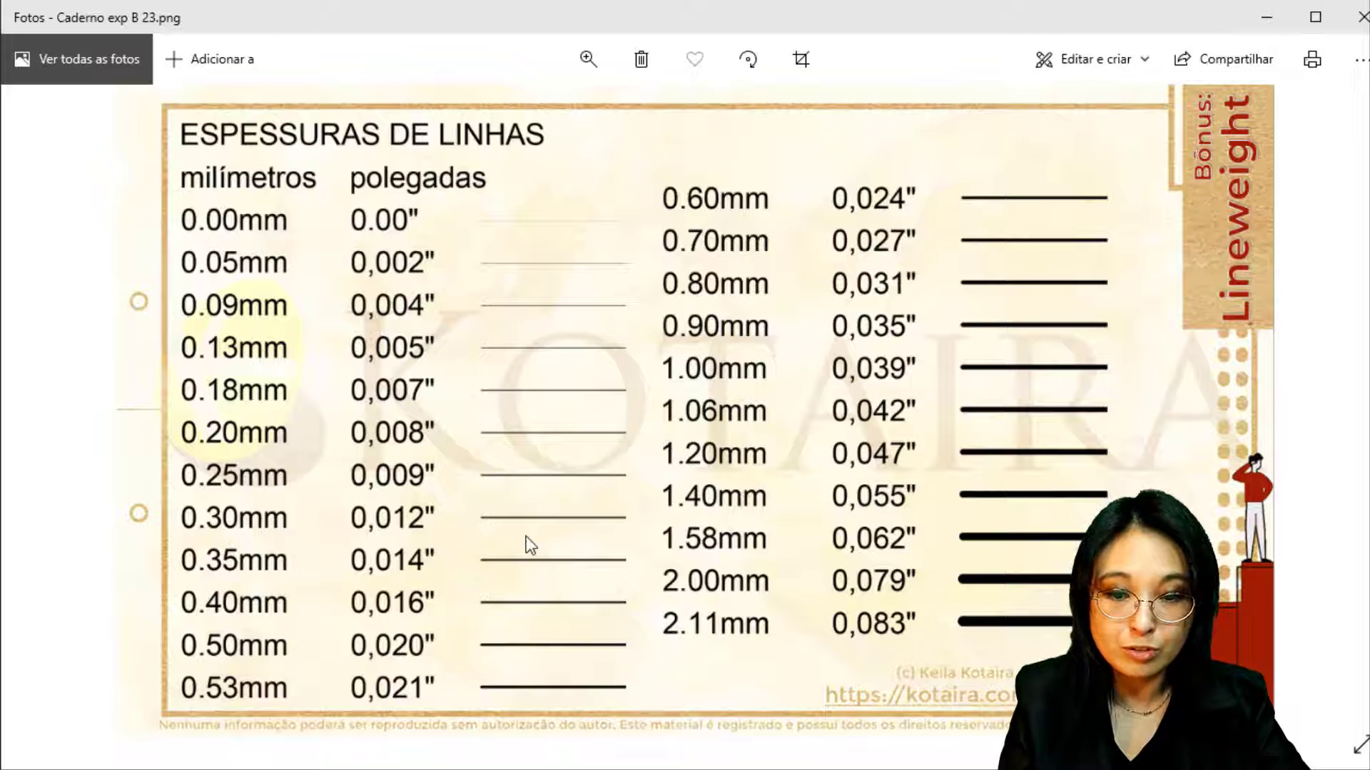
pyautogui.click(213, 649)
pyautogui.click(540, 656)
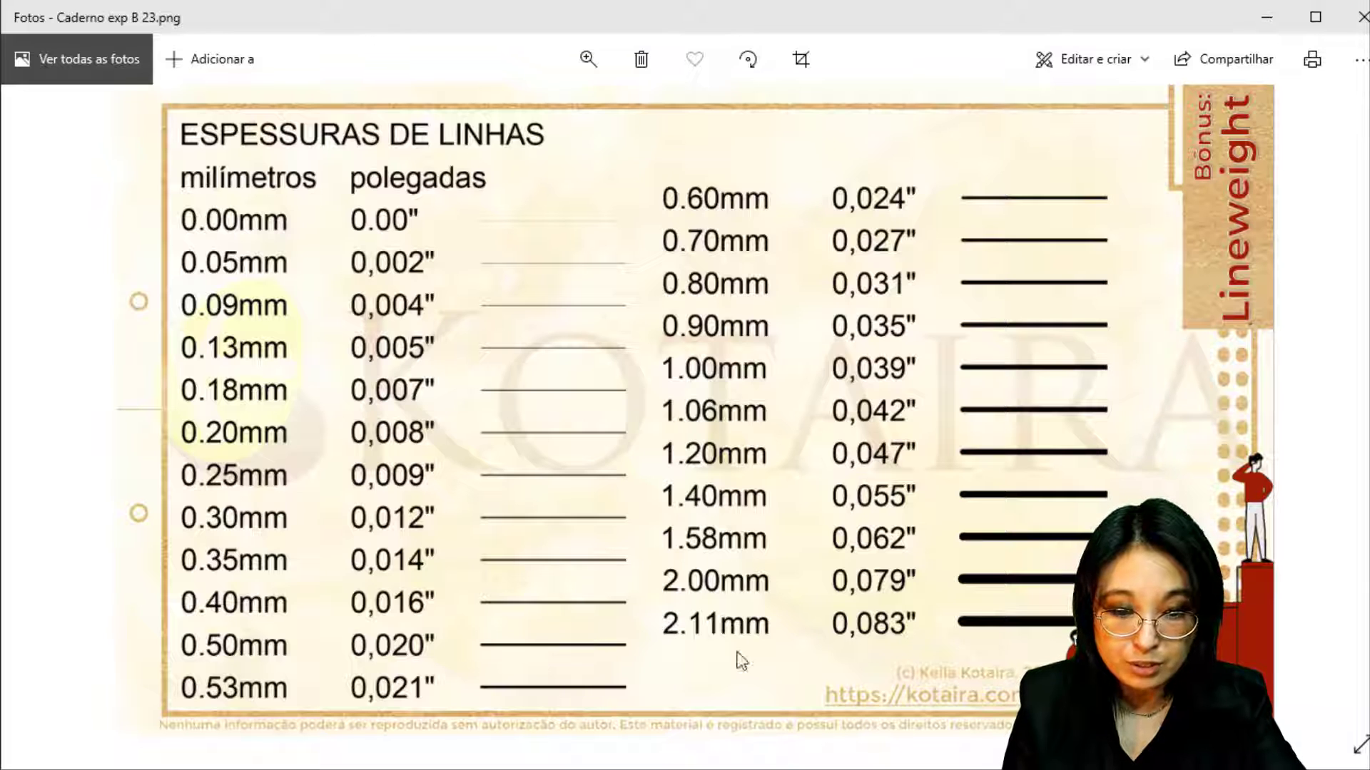
pyautogui.moveTo(703, 767)
pyautogui.click(726, 731)
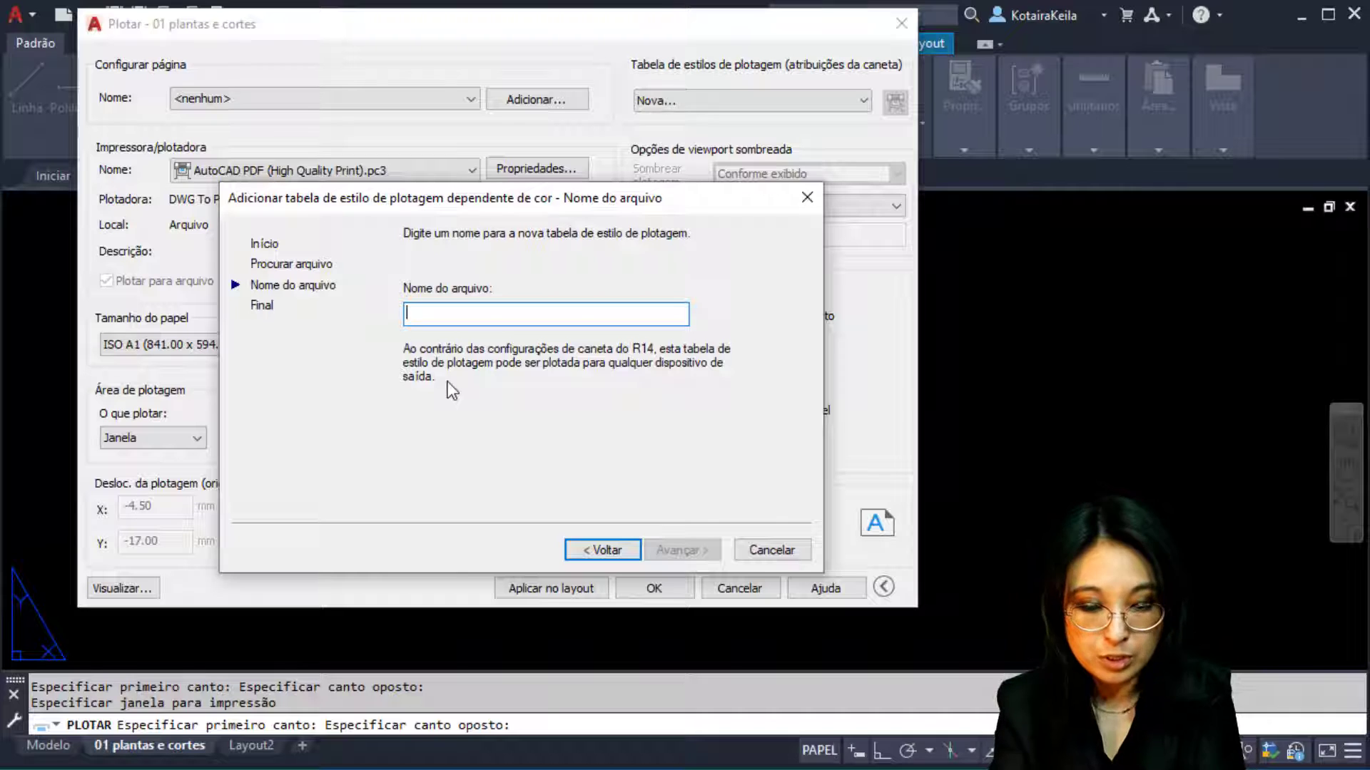
# Name the new table PENAS KEILA, reach the final wizard page, and open its style editor
pyautogui.write('PEB')
pyautogui.press('BackSpace')
pyautogui.press('BackSpace')
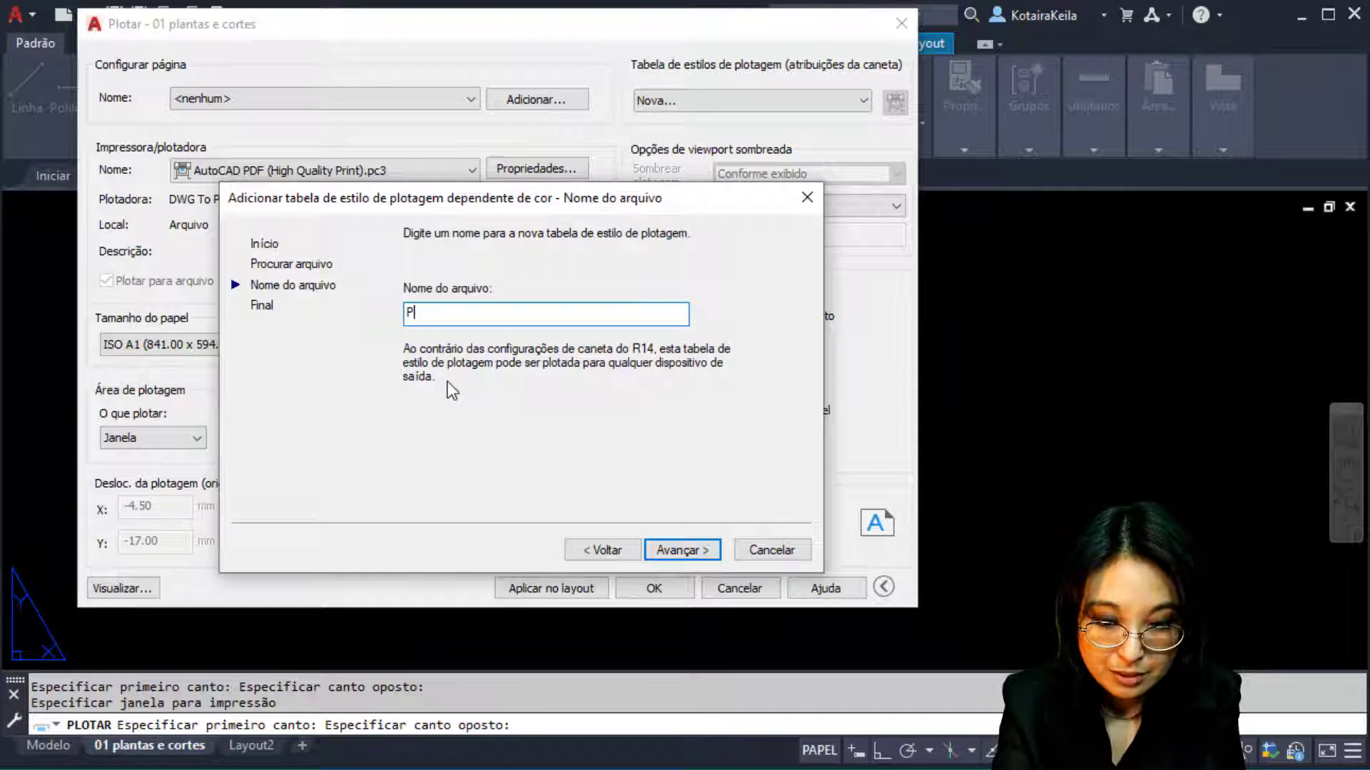
pyautogui.write('ENAS KEILA')
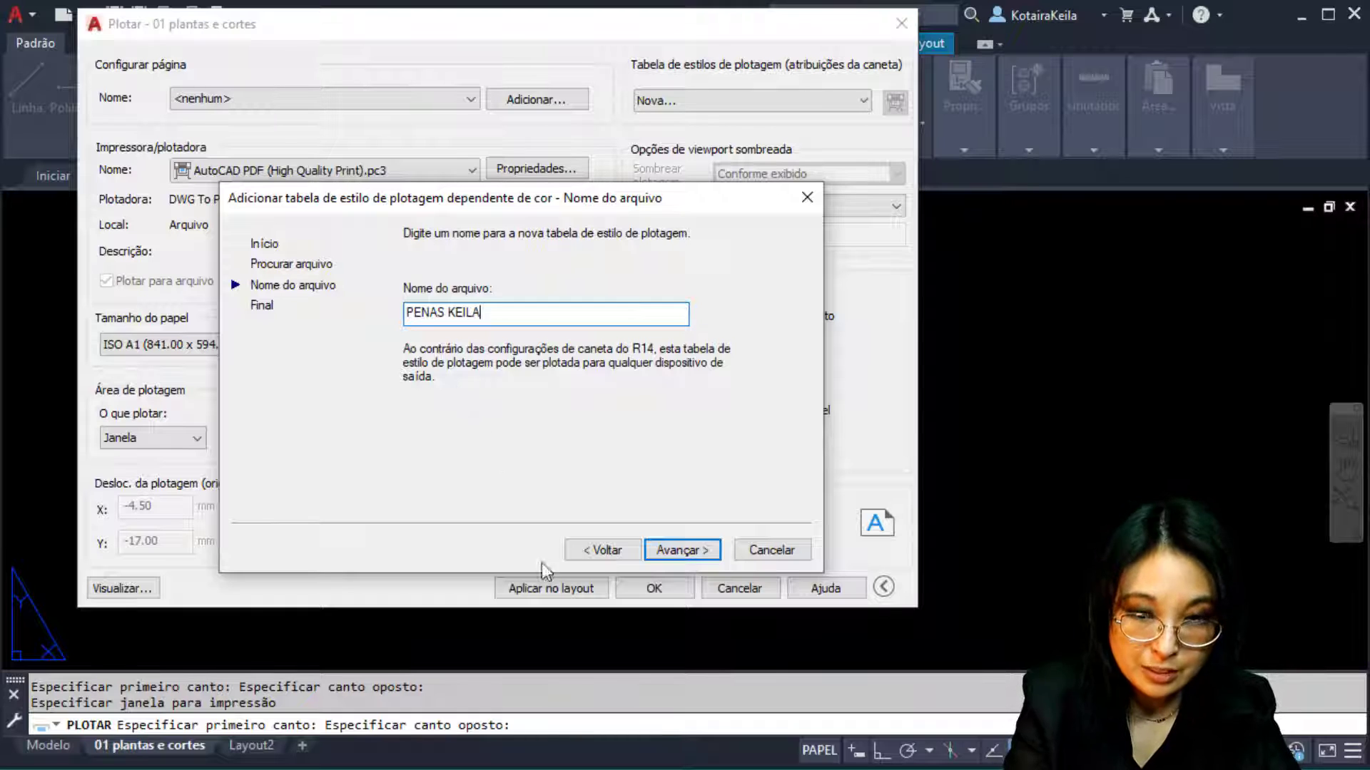
pyautogui.click(703, 553)
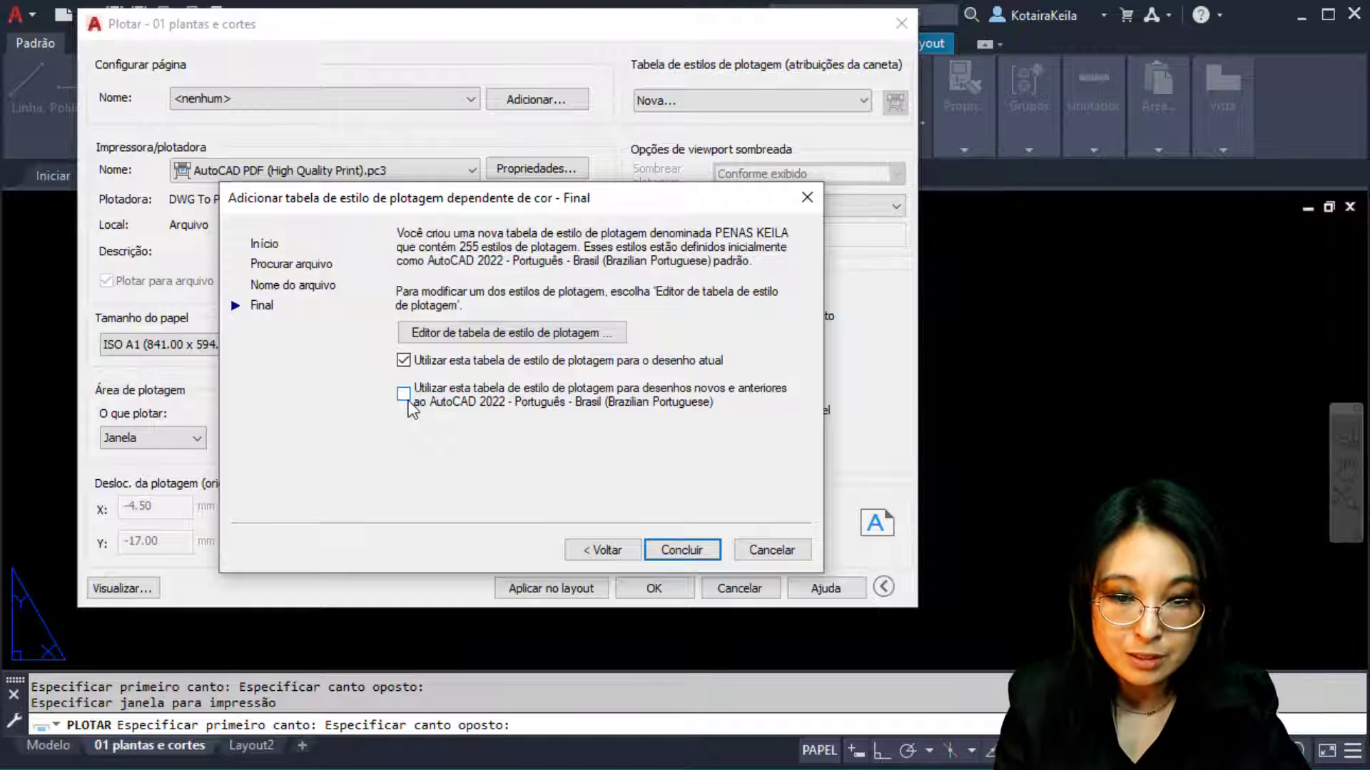
pyautogui.click(575, 334)
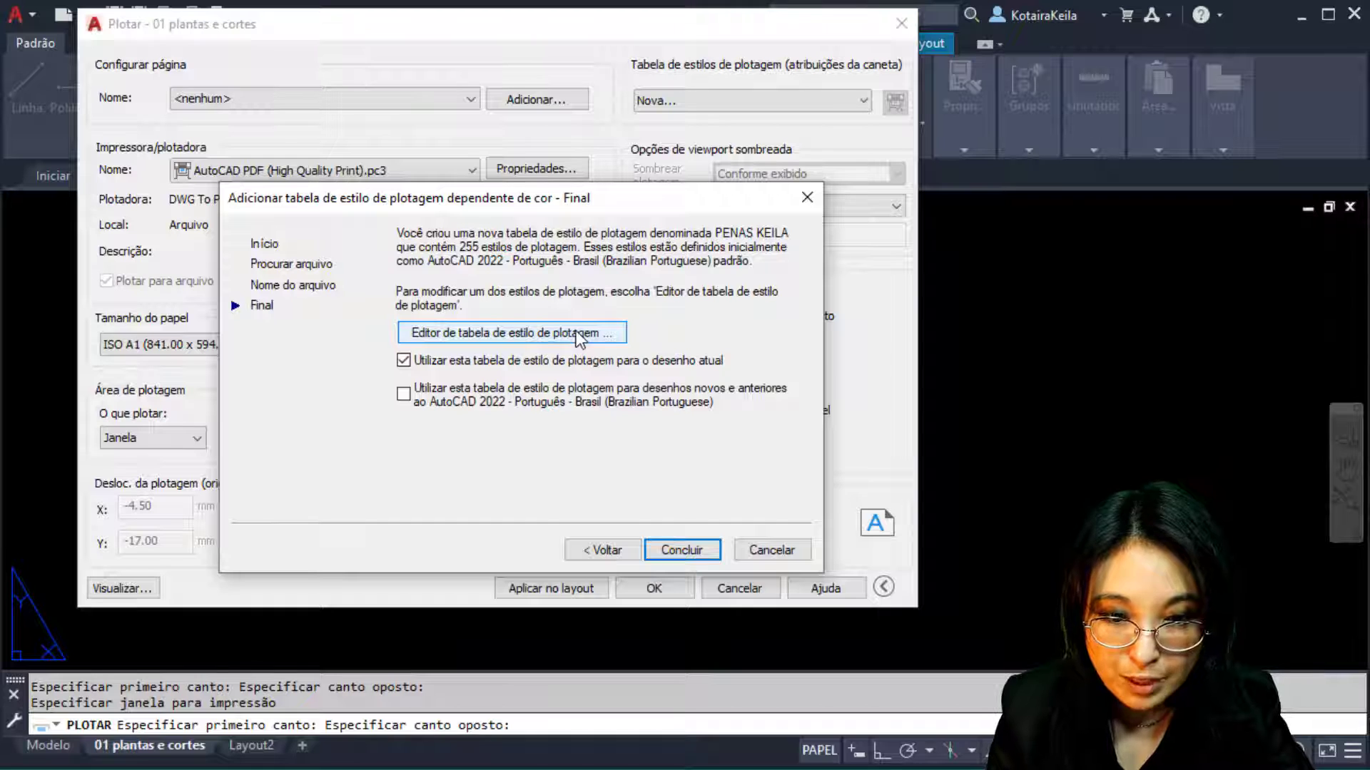
pyautogui.click(497, 335)
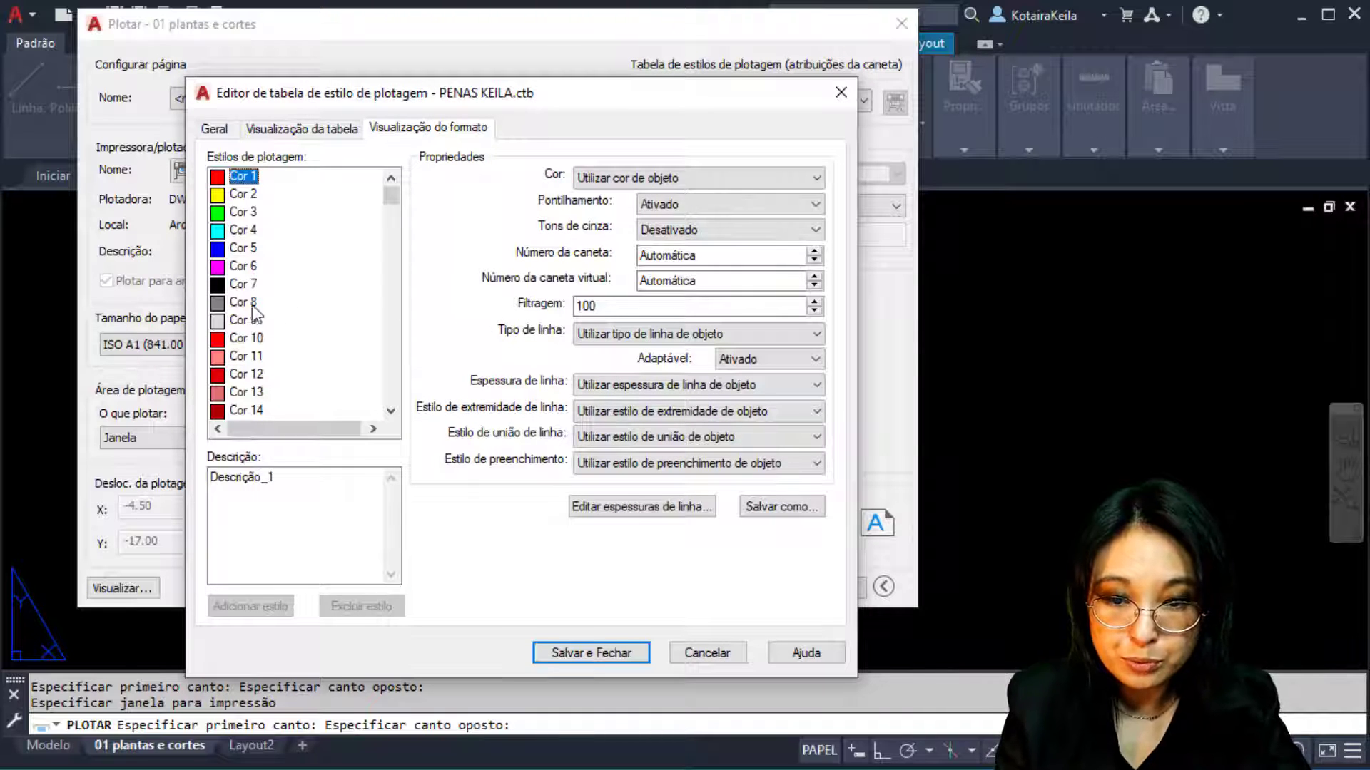
# Select plot styles Cor 1 through Cor 7 and set their plot colour to Preto (black)
pyautogui.keyDown('shift'); pyautogui.click(246, 285); pyautogui.keyUp('shift')
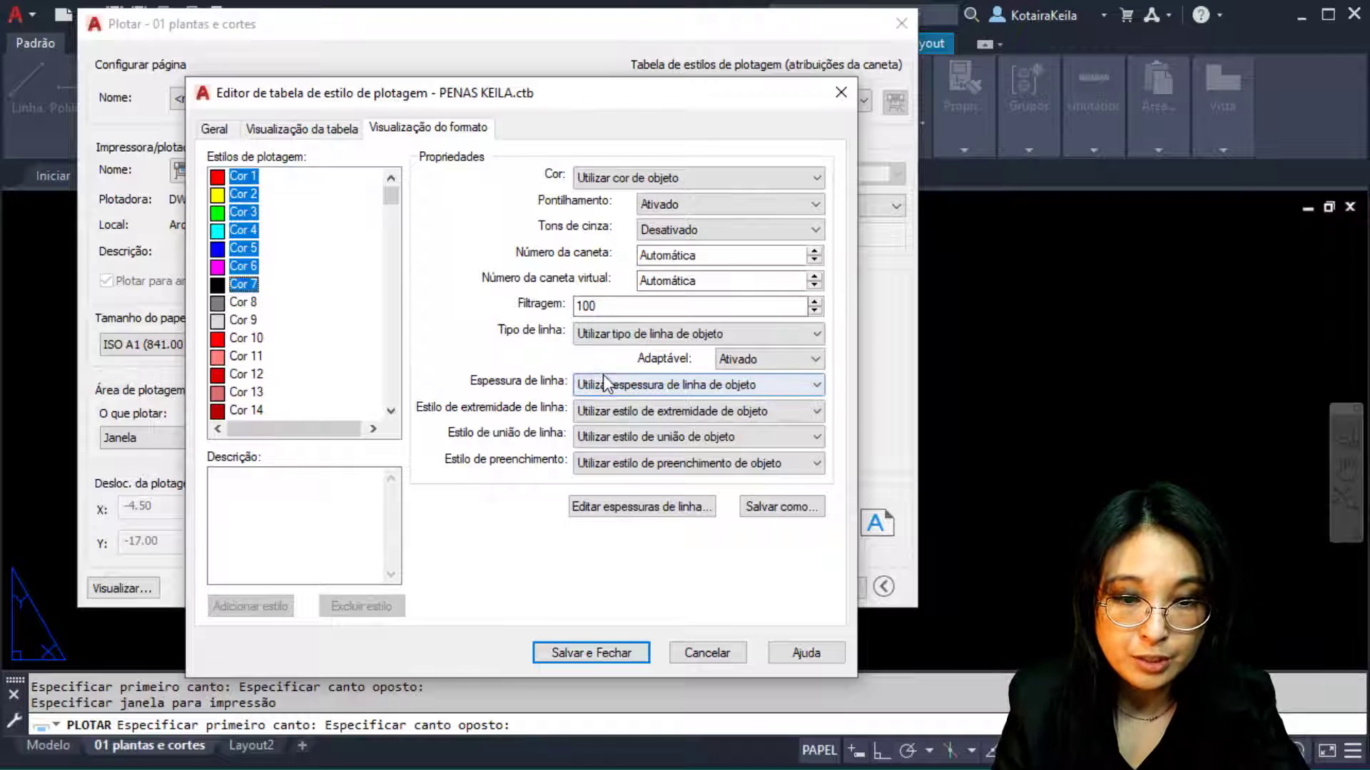
pyautogui.click(563, 174)
pyautogui.click(656, 186)
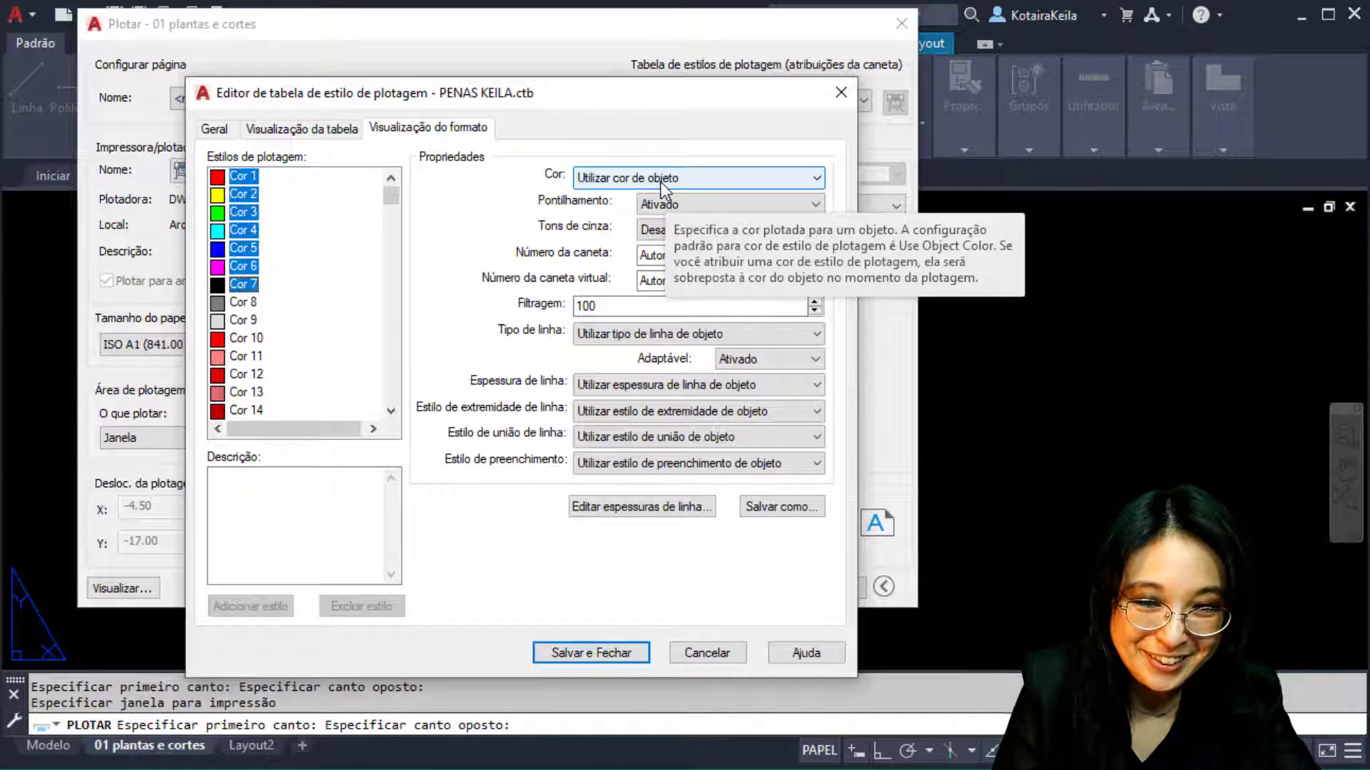
pyautogui.click(660, 181)
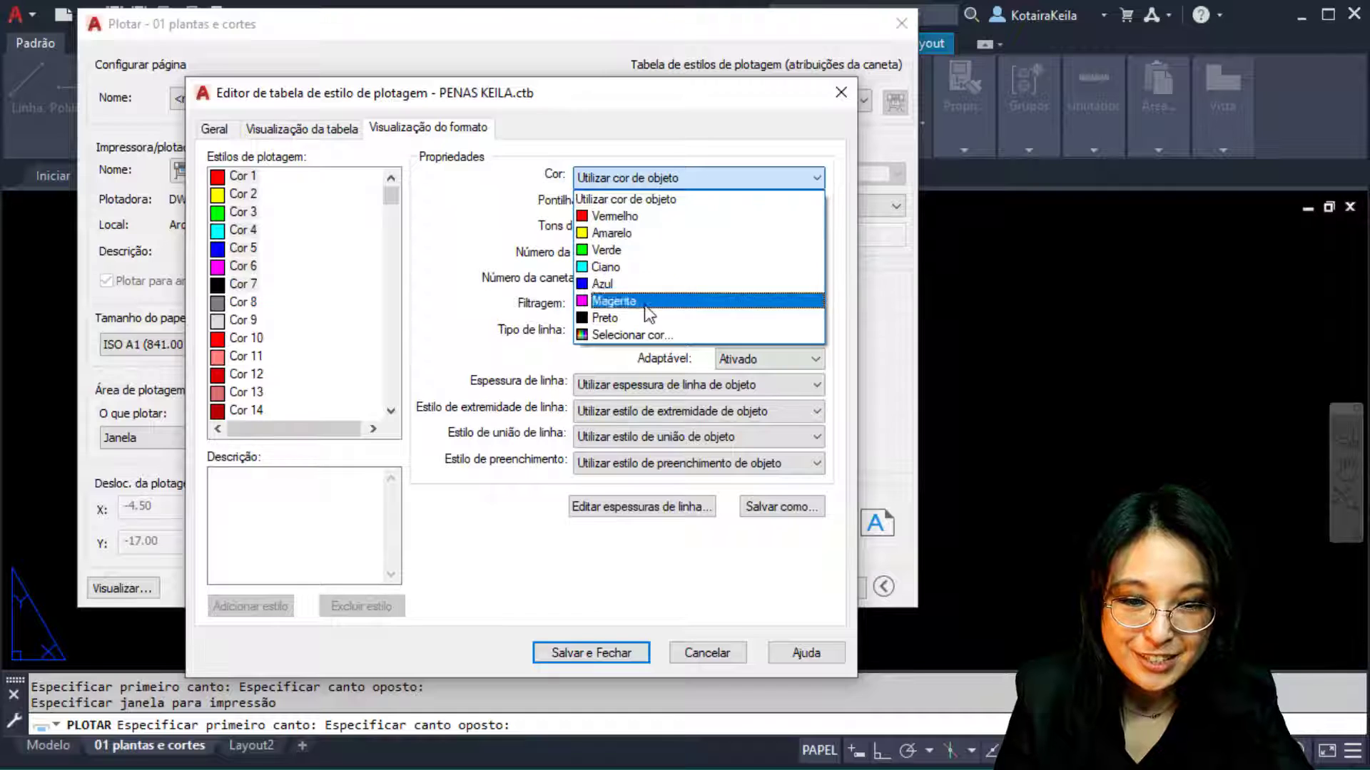
pyautogui.click(654, 318)
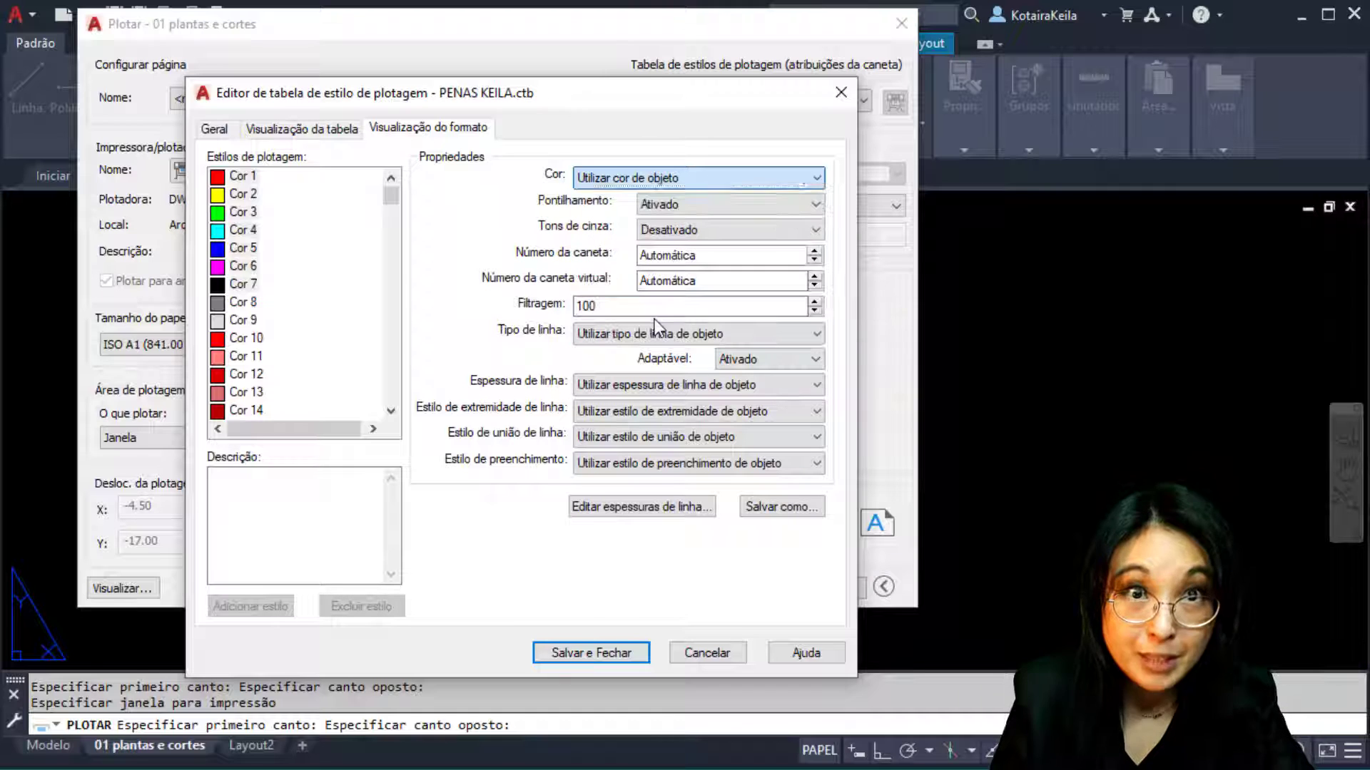
# Select Cor 1 on its own and confirm it plots in black
pyautogui.click(239, 178)
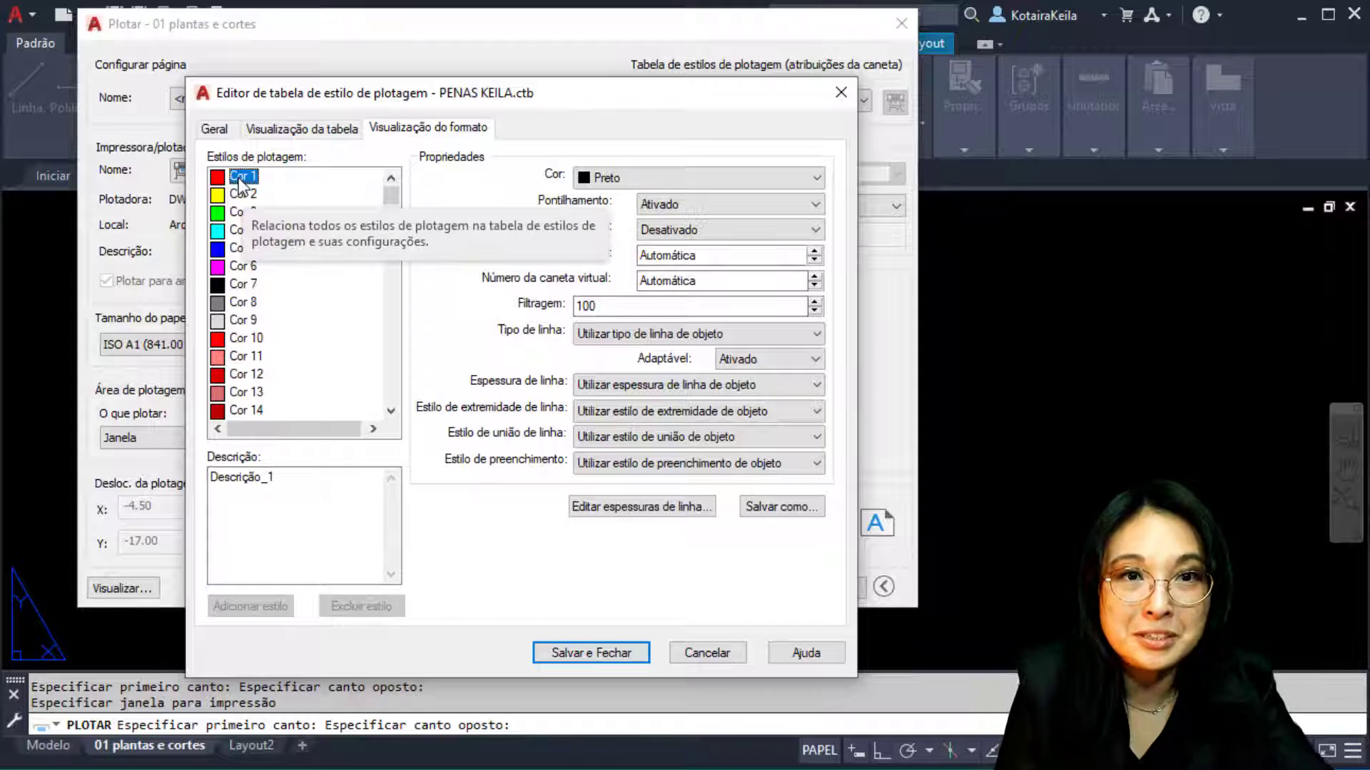
pyautogui.click(699, 178)
pyautogui.click(699, 177)
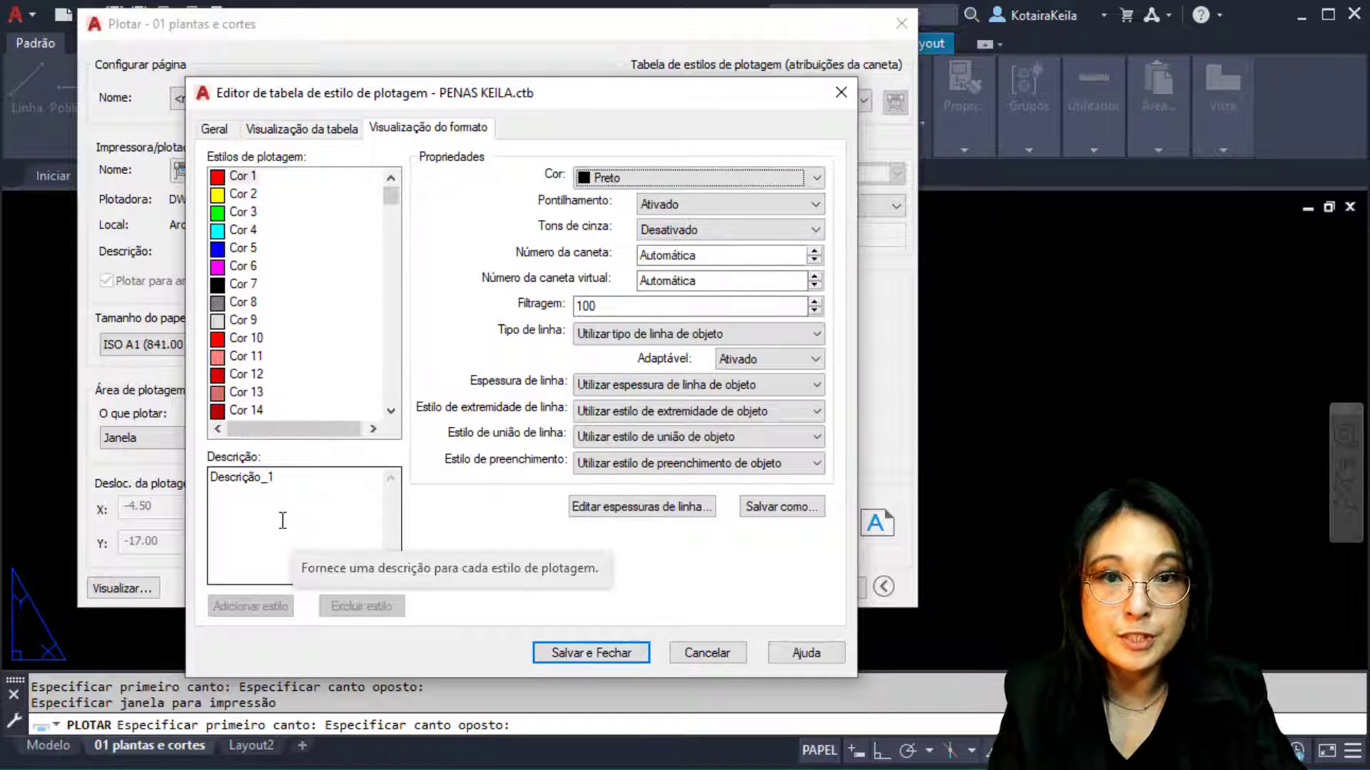
pyautogui.click(235, 181)
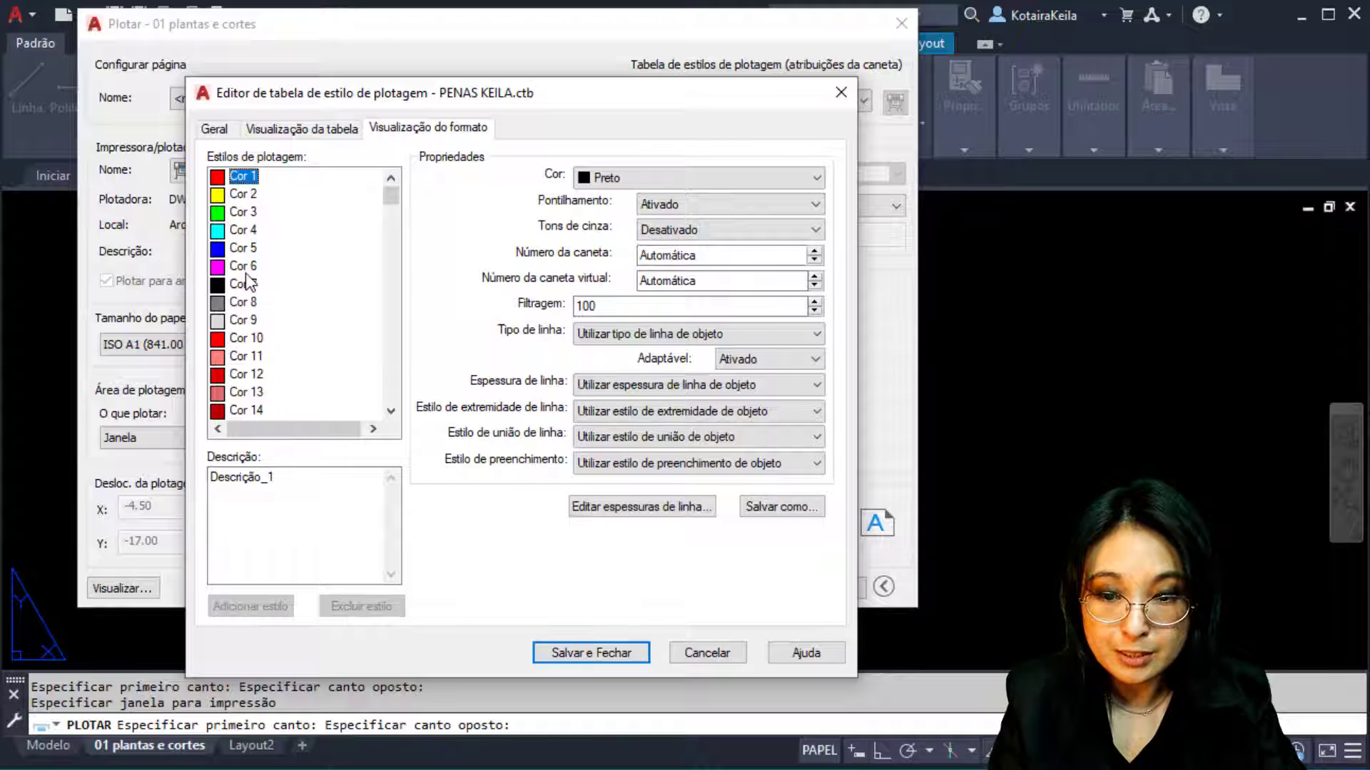
pyautogui.keyDown('shift'); pyautogui.click(245, 274); pyautogui.keyUp('shift')
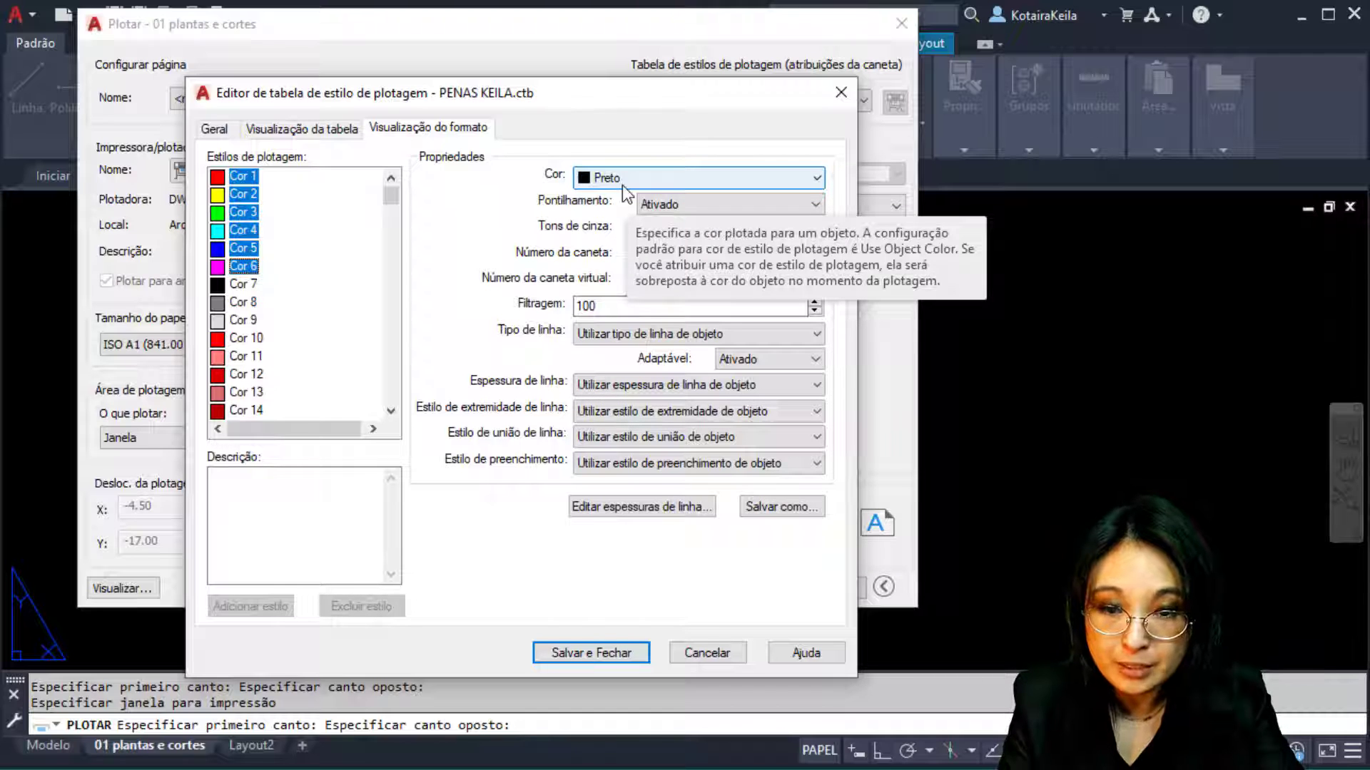
pyautogui.click(243, 284)
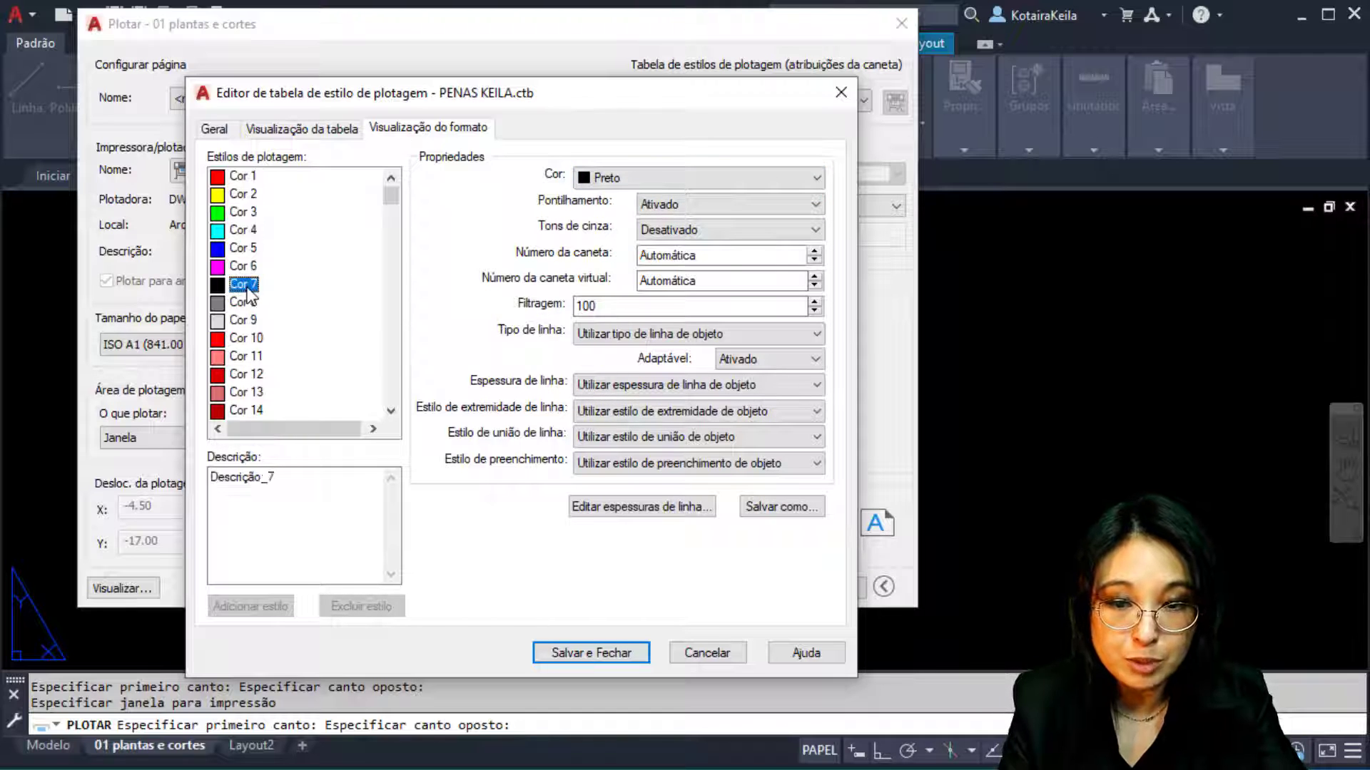
pyautogui.click(244, 356)
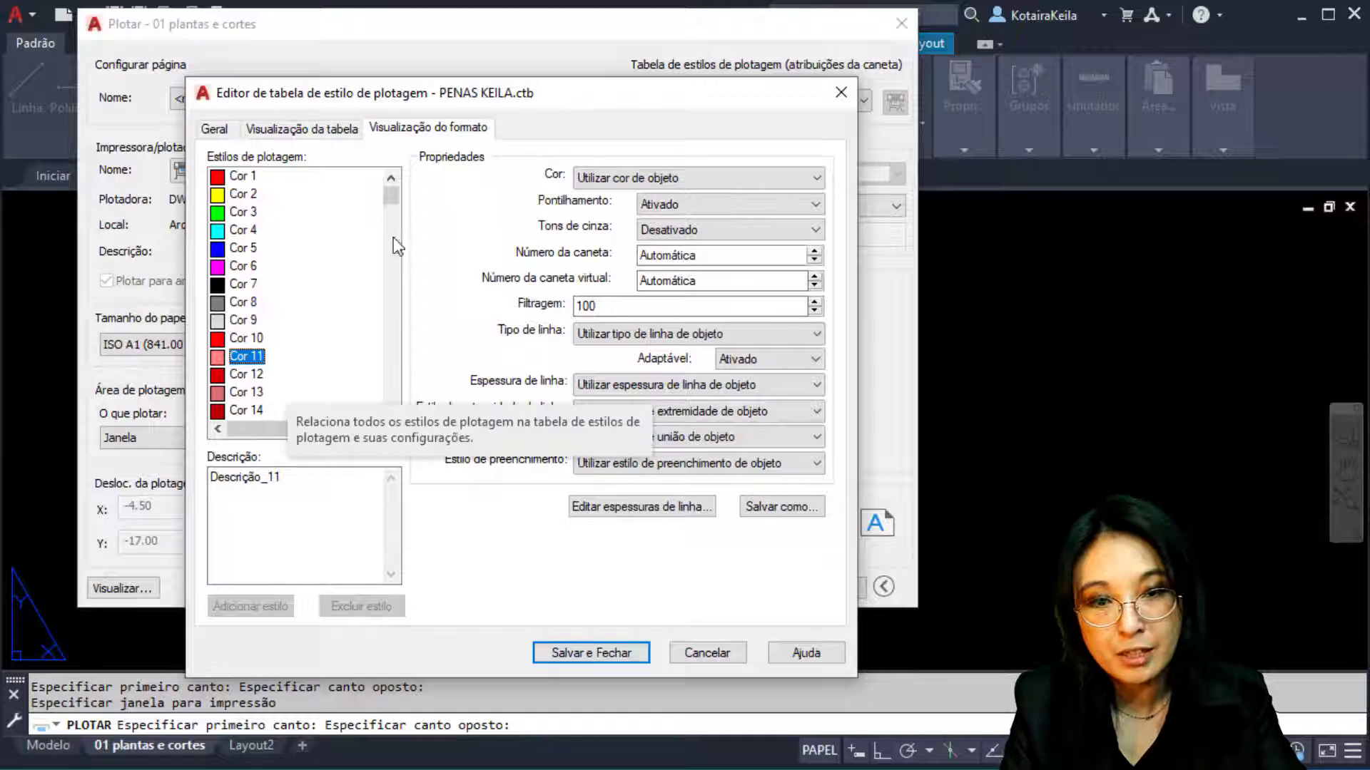
pyautogui.moveTo(390, 193); pyautogui.dragTo(396, 411)
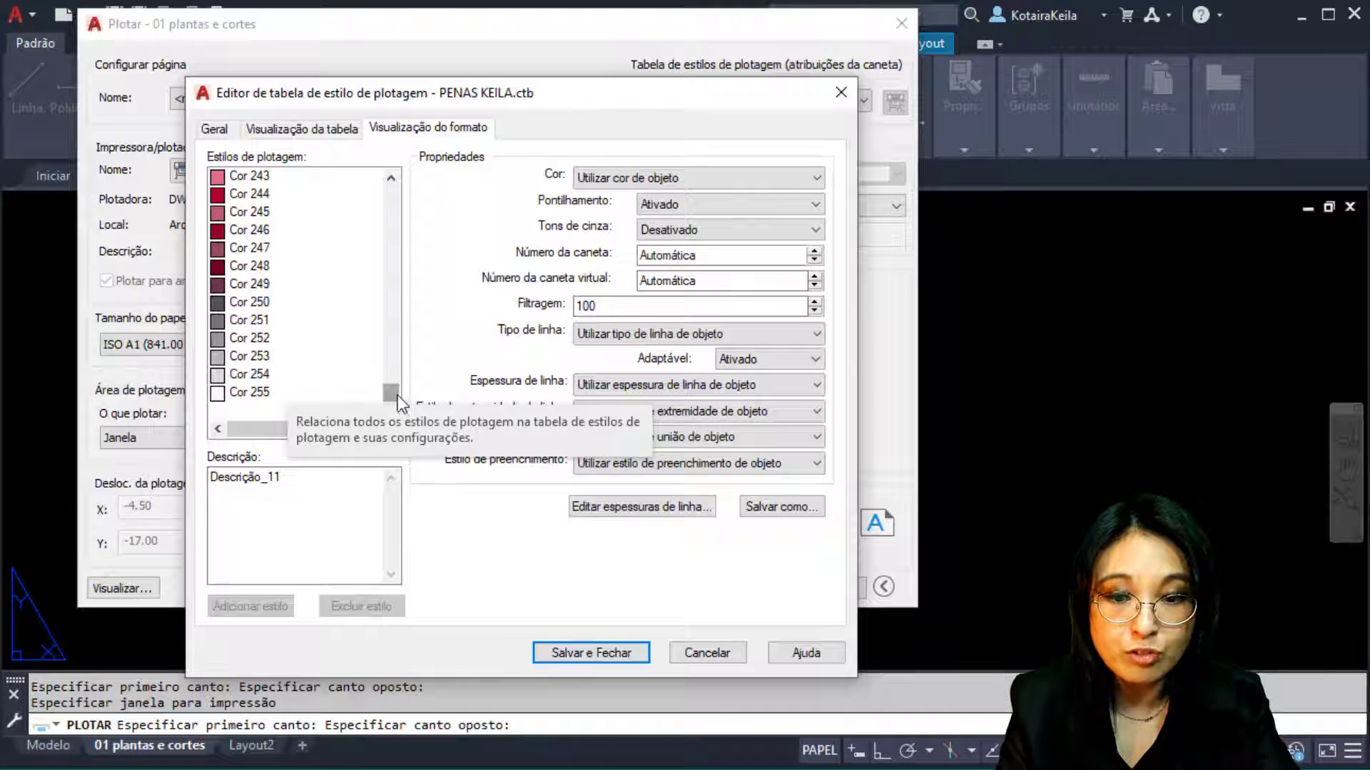
pyautogui.moveTo(397, 395); pyautogui.dragTo(438, 162)
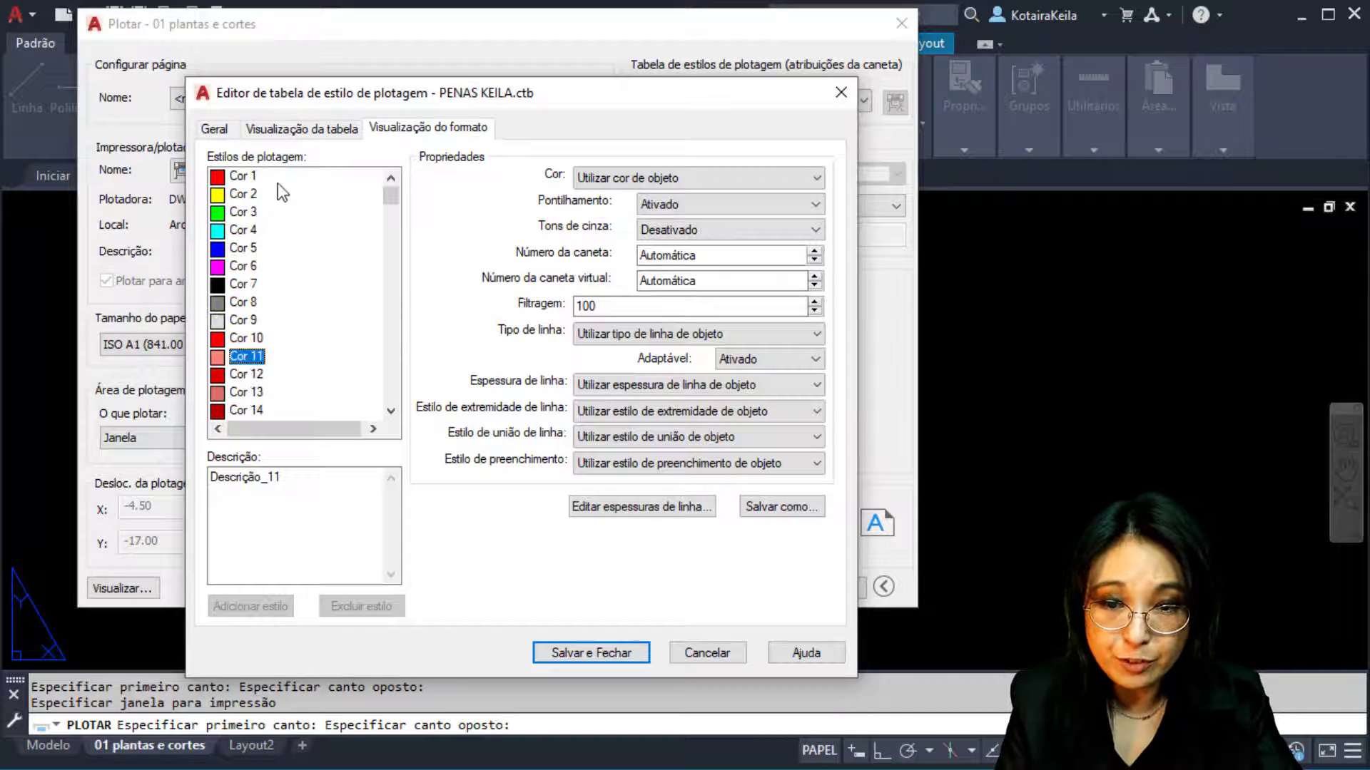
pyautogui.click(246, 176)
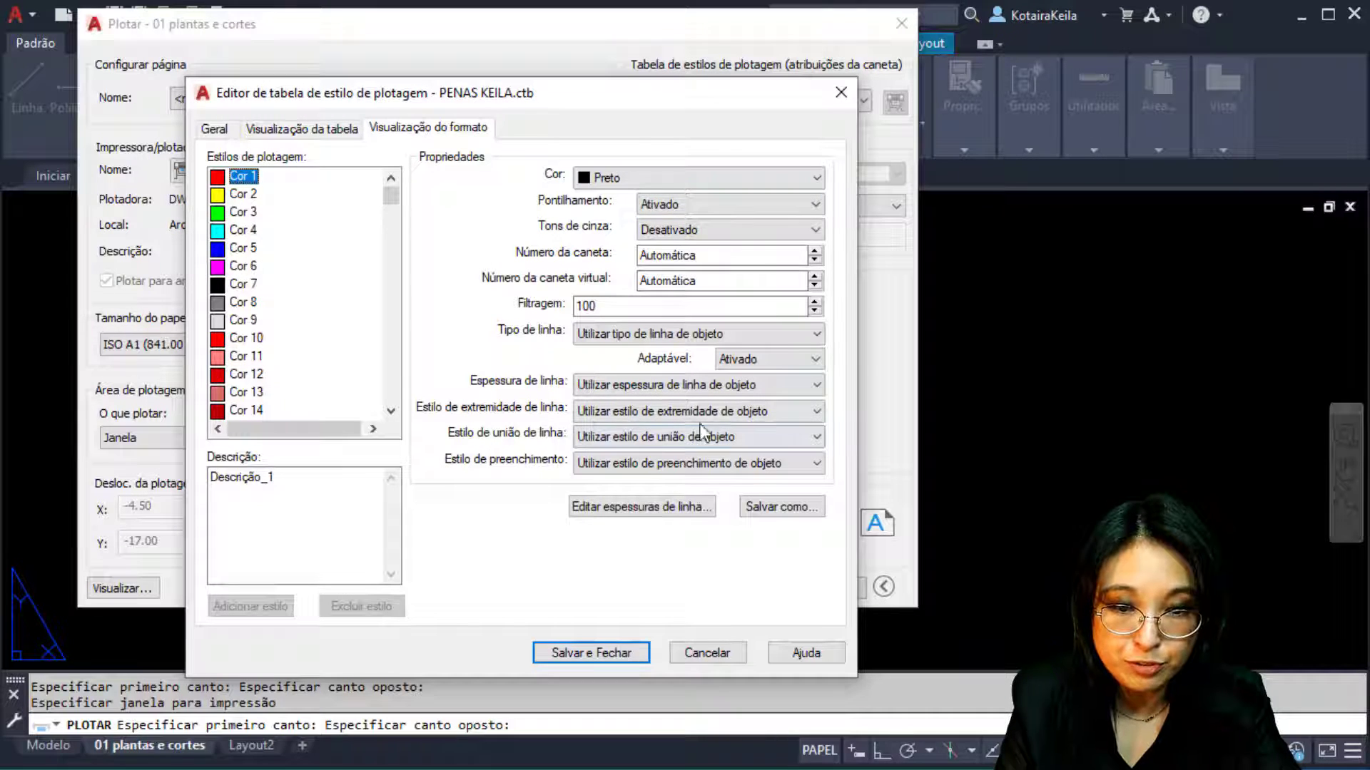
pyautogui.click(700, 212)
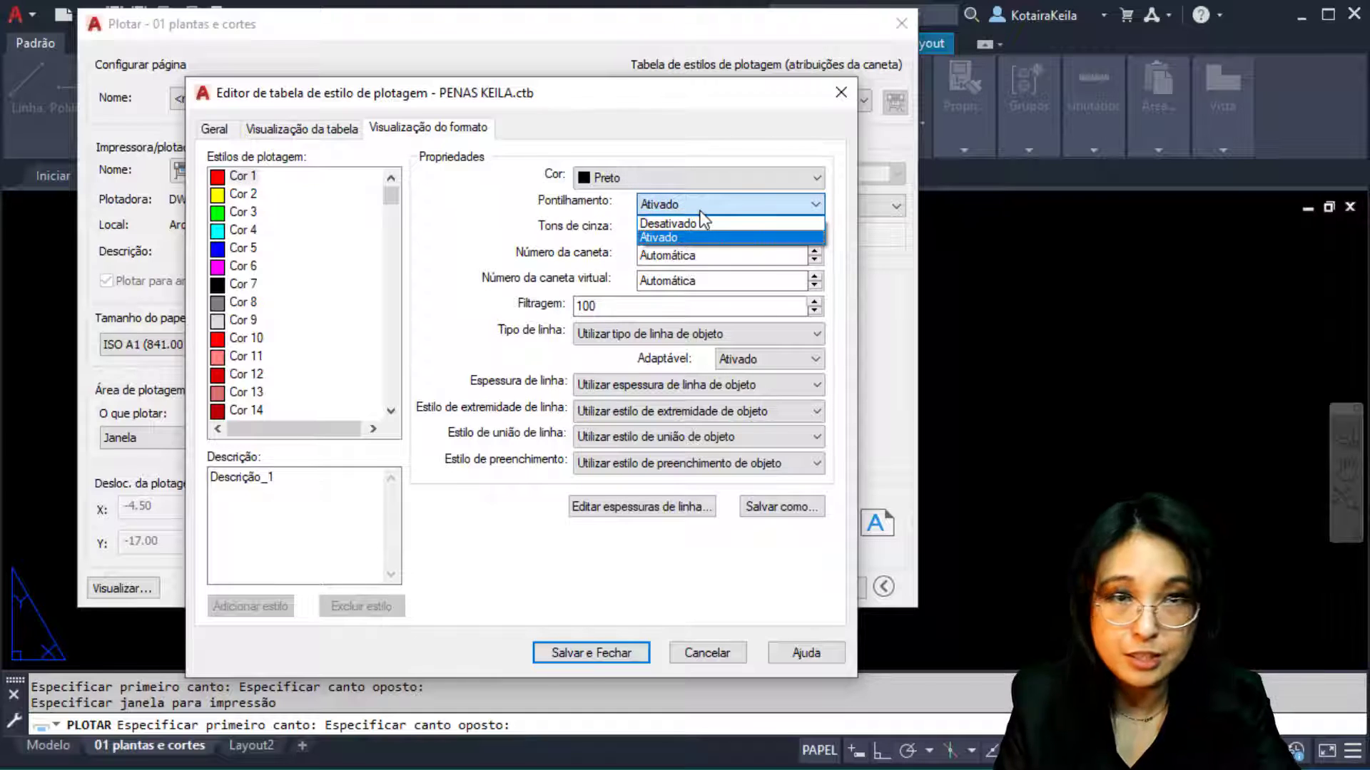
pyautogui.click(699, 231)
pyautogui.click(699, 234)
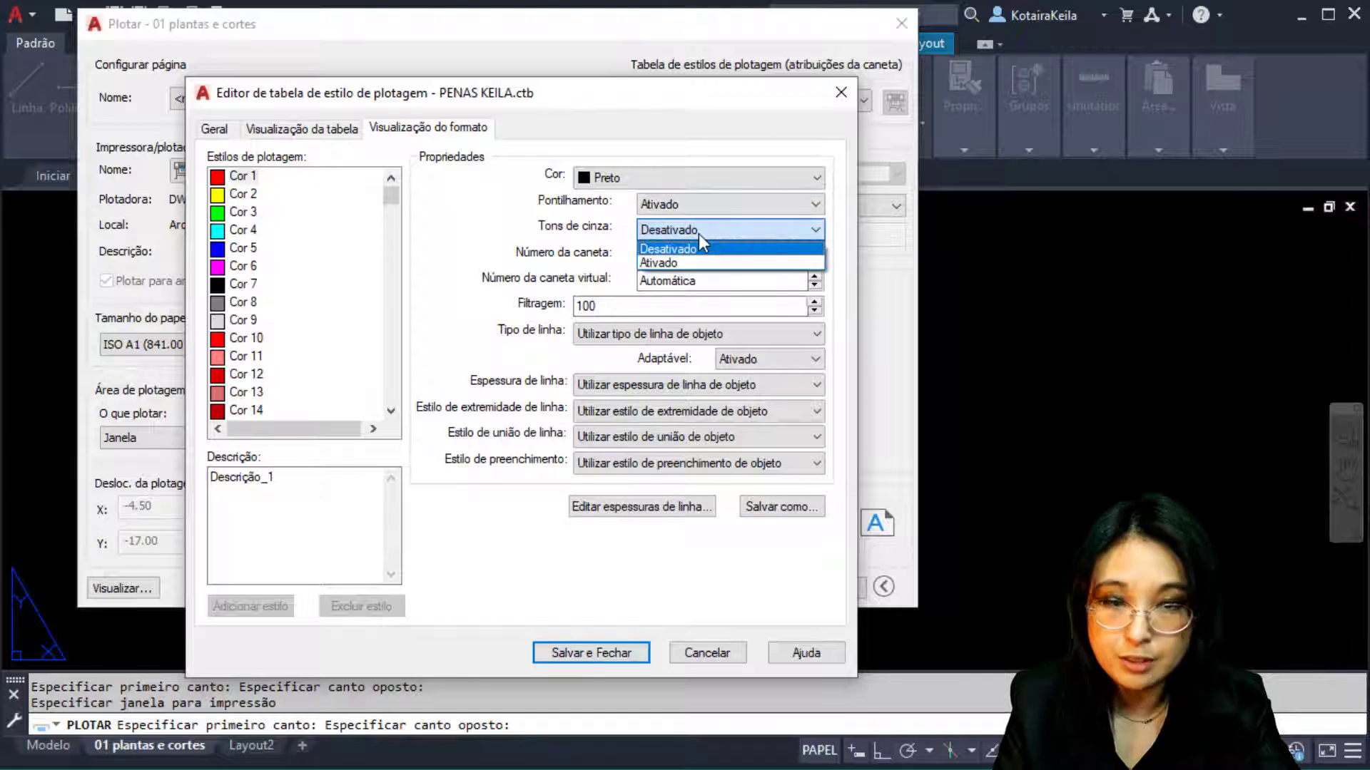
pyautogui.click(699, 234)
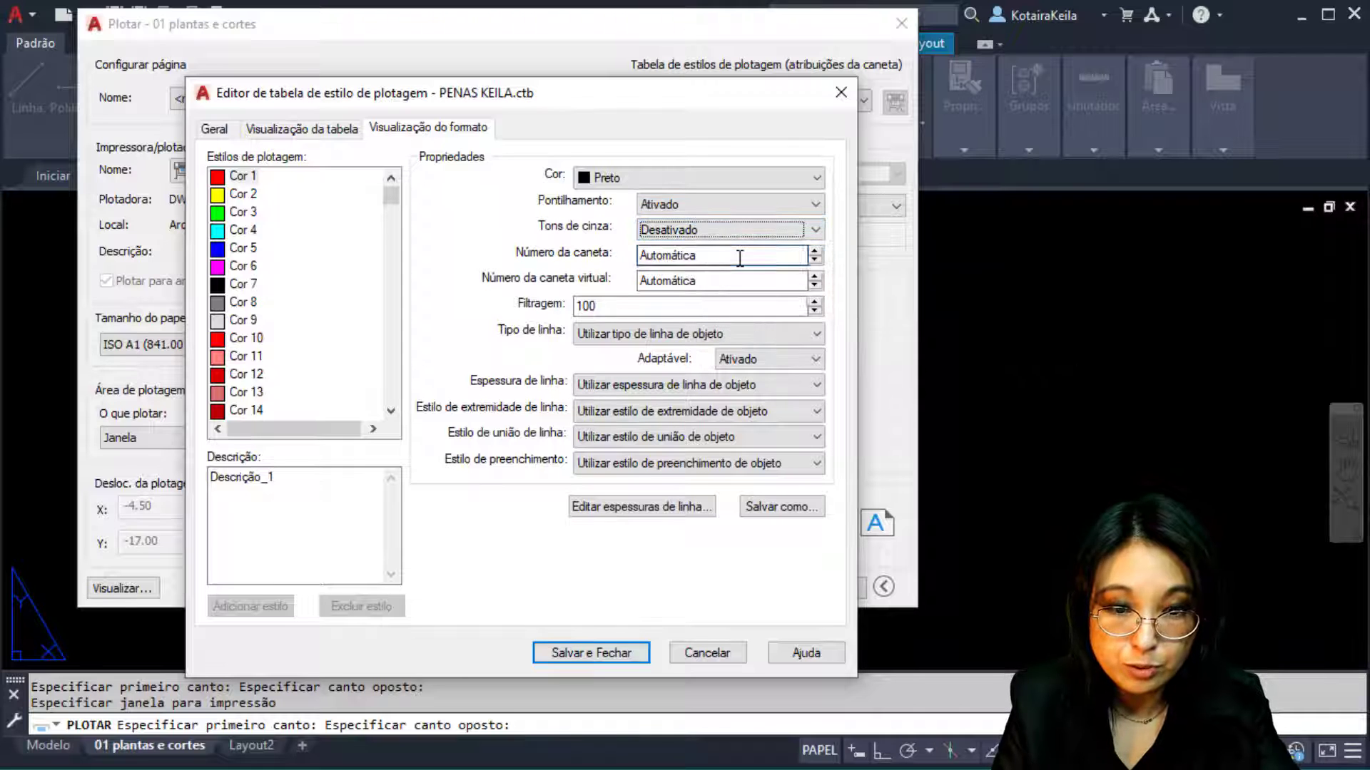
pyautogui.doubleClick(740, 257)
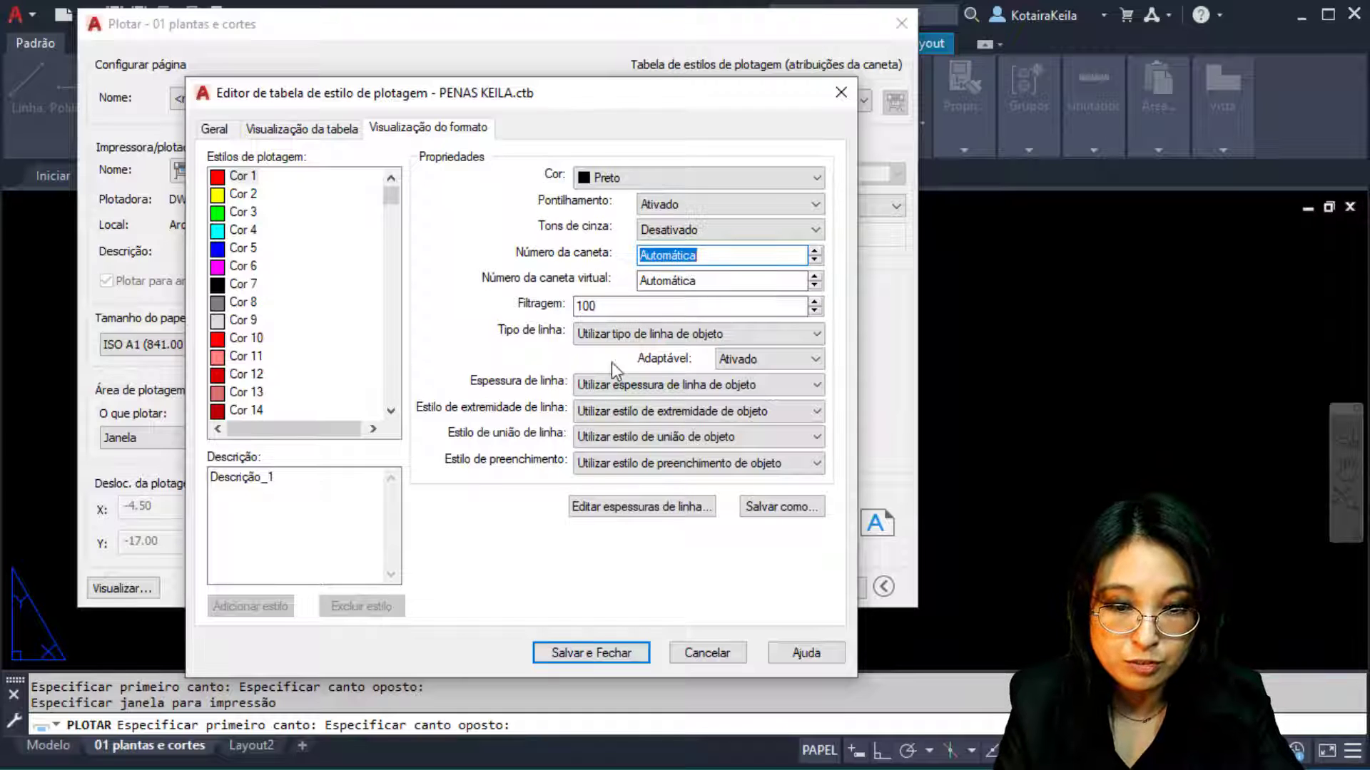
pyautogui.click(736, 282)
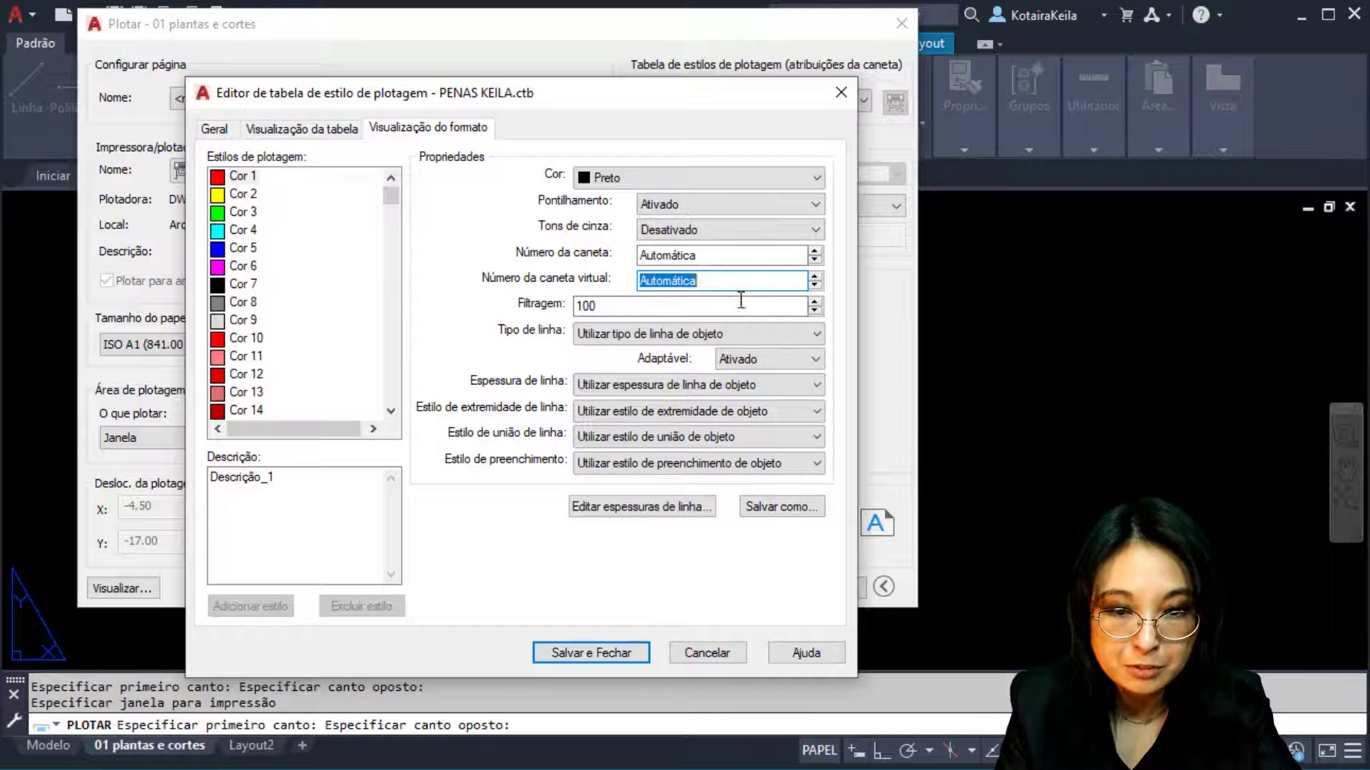
pyautogui.moveTo(733, 307)
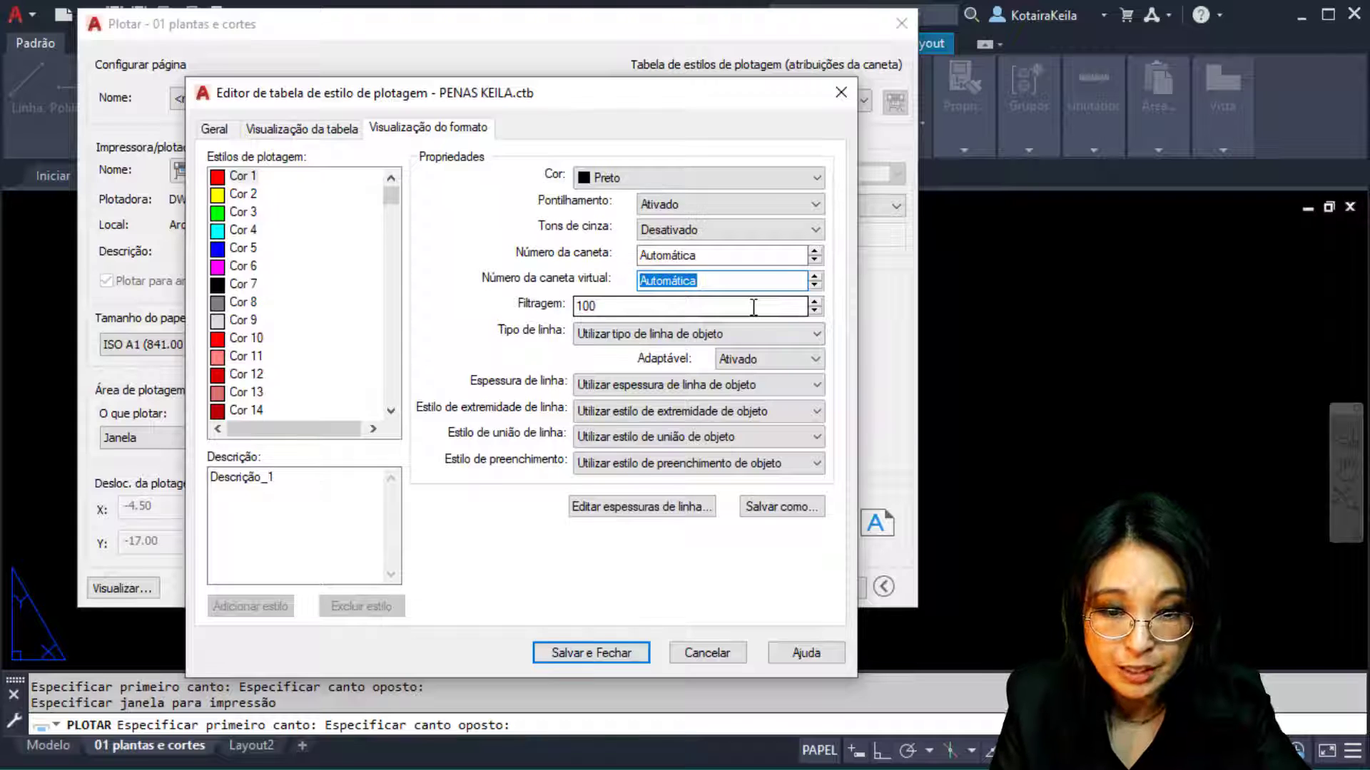
pyautogui.click(655, 340)
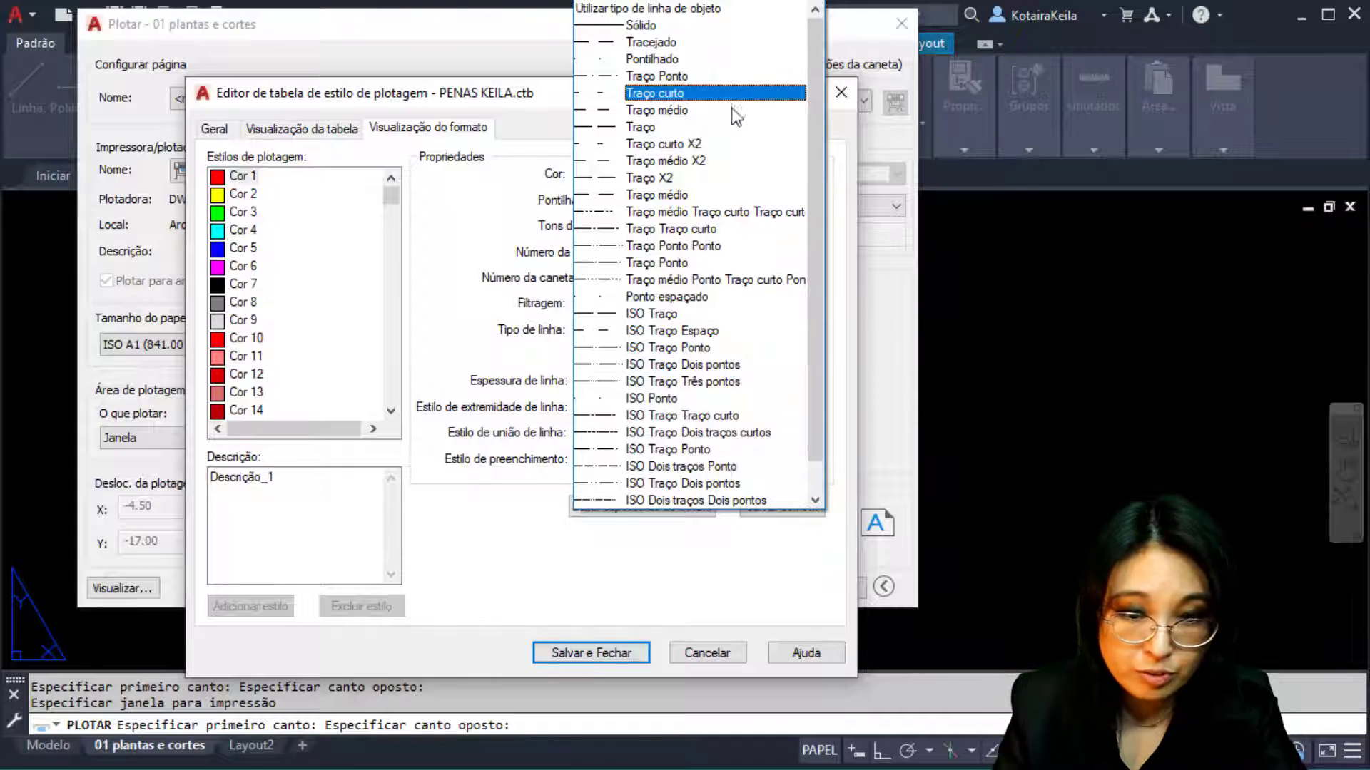
pyautogui.click(451, 310)
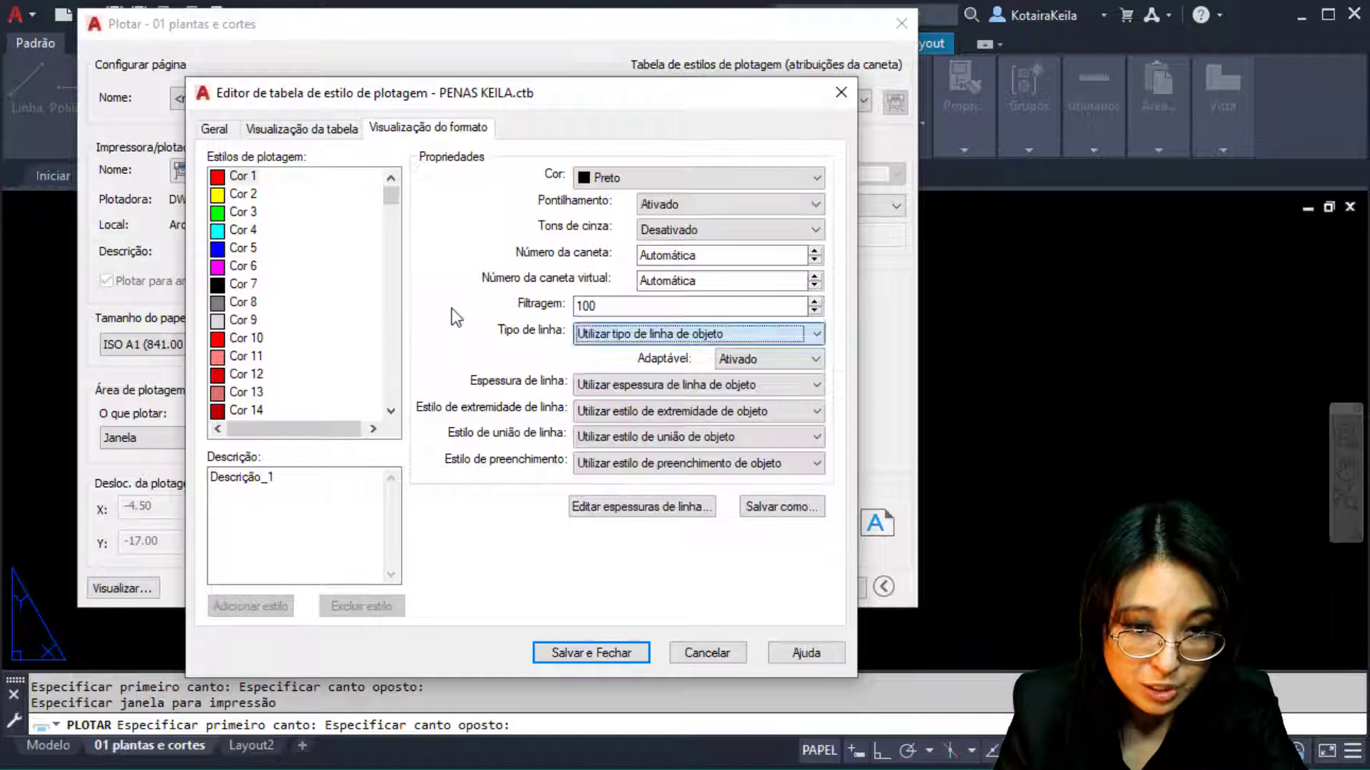
pyautogui.click(758, 362)
pyautogui.click(756, 364)
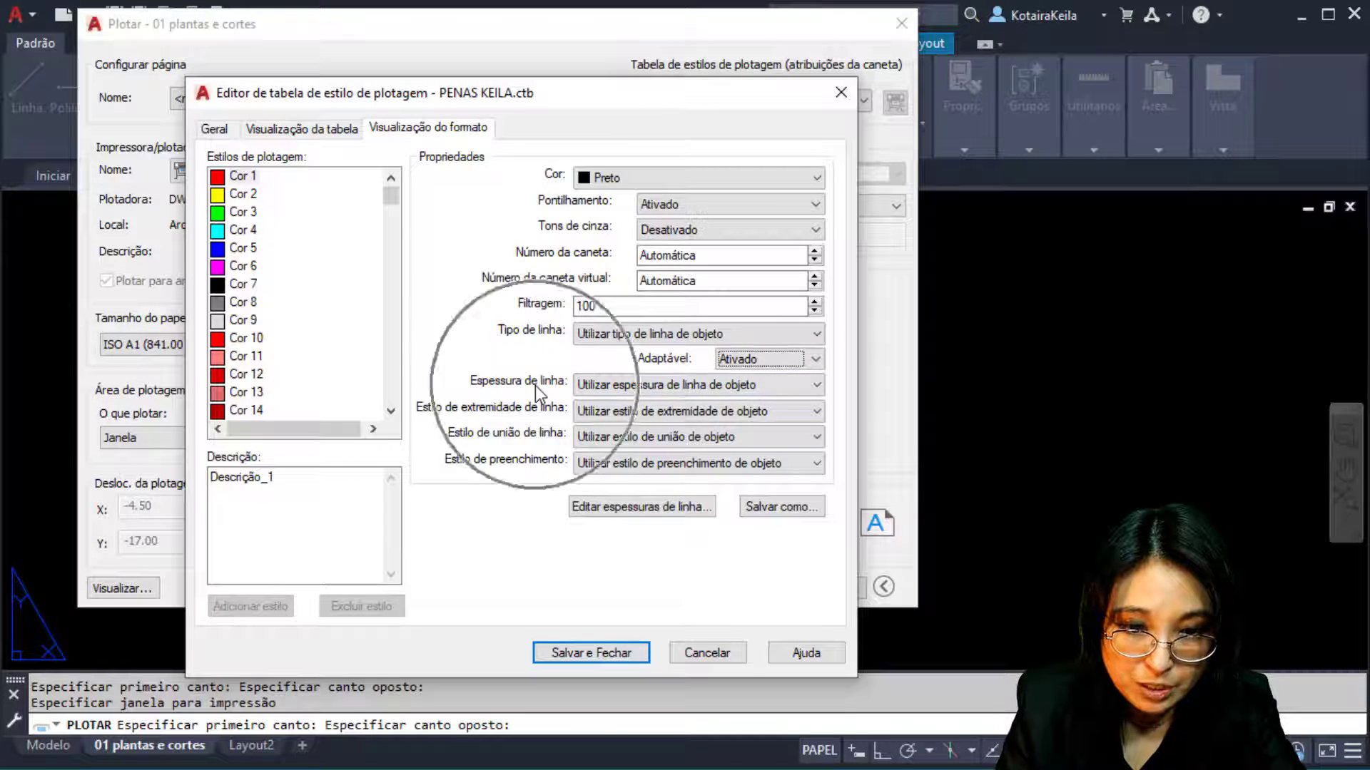
pyautogui.click(630, 387)
pyautogui.press('ctrl')
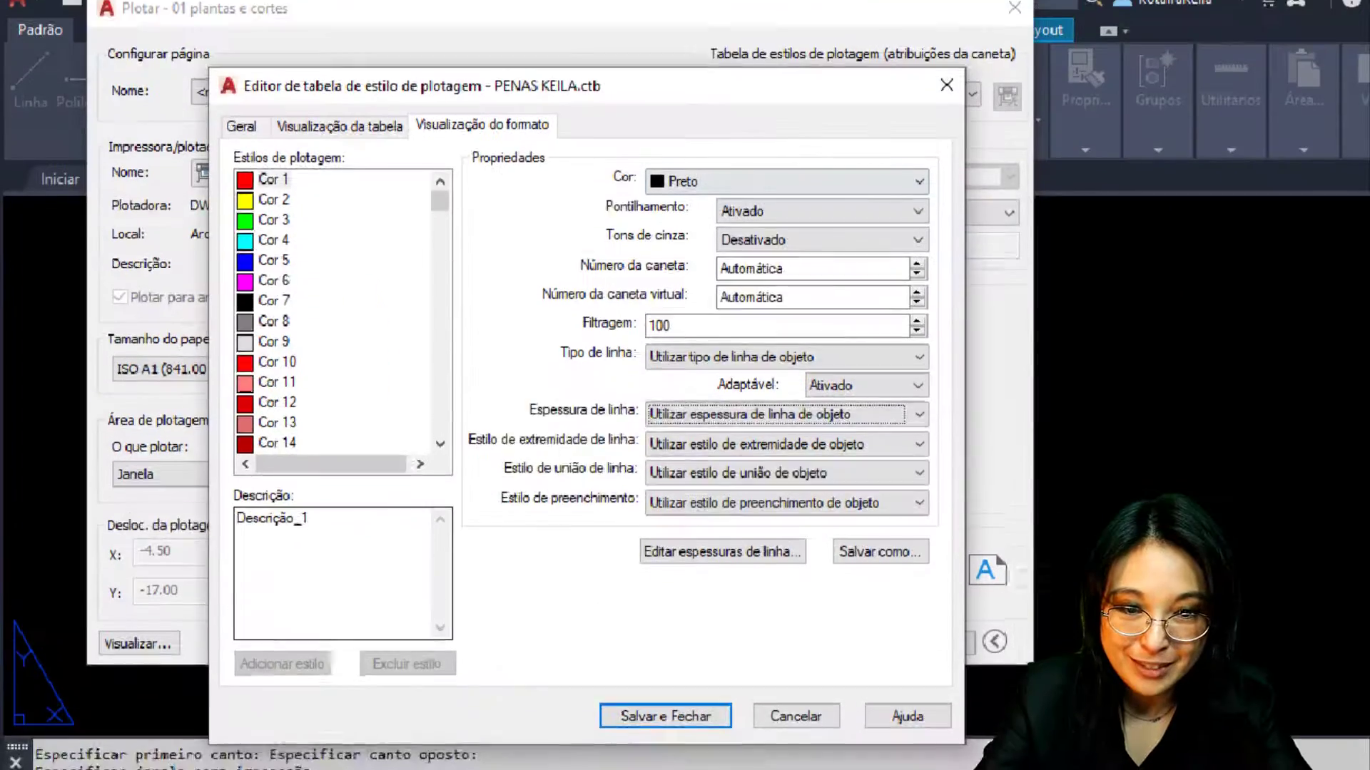
# Show the Form View Lineweight dropdown for the Cor 1 plot style
pyautogui.click(670, 145)
pyautogui.keyDown('ctrl'); pyautogui.moveTo(585, 155); pyautogui.dragTo(941, 206); pyautogui.keyUp('ctrl')
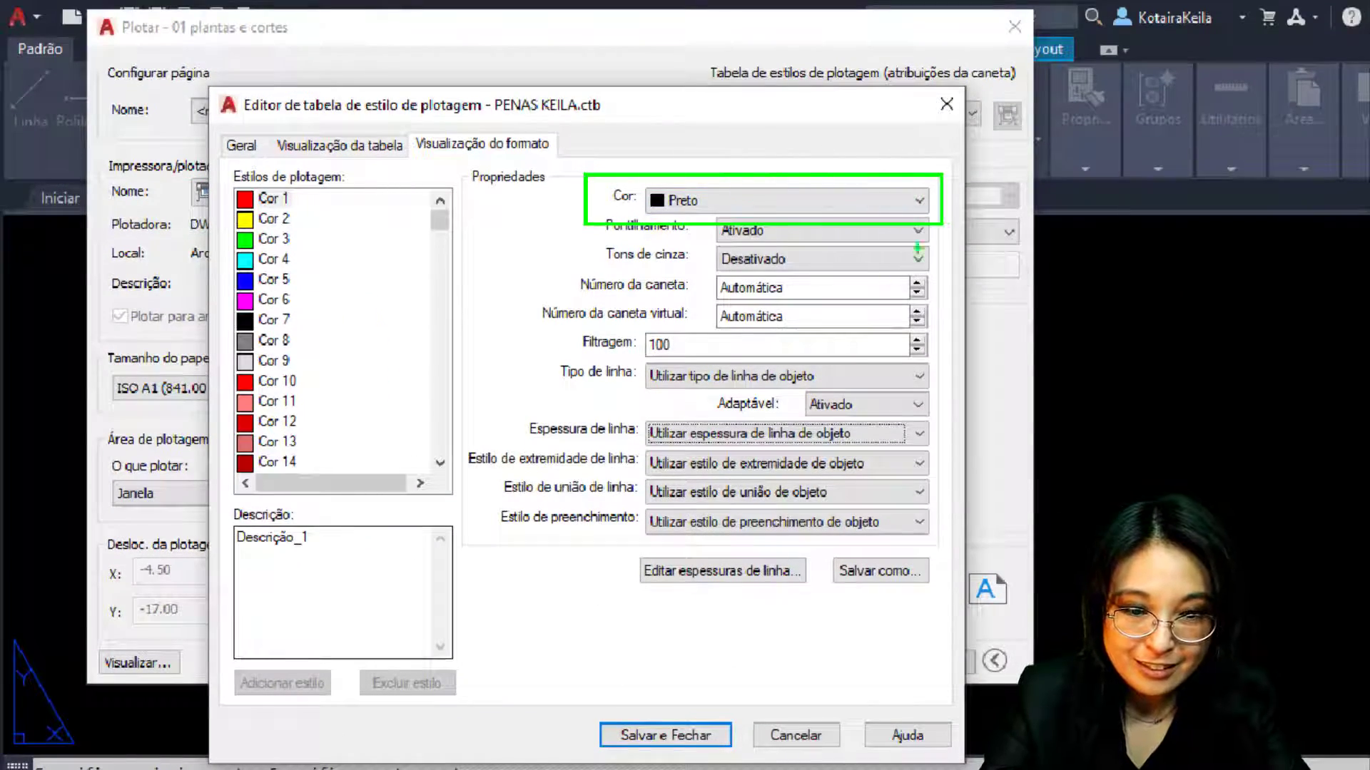
pyautogui.keyDown('ctrl'); pyautogui.moveTo(521, 410); pyautogui.dragTo(939, 461); pyautogui.keyUp('ctrl')
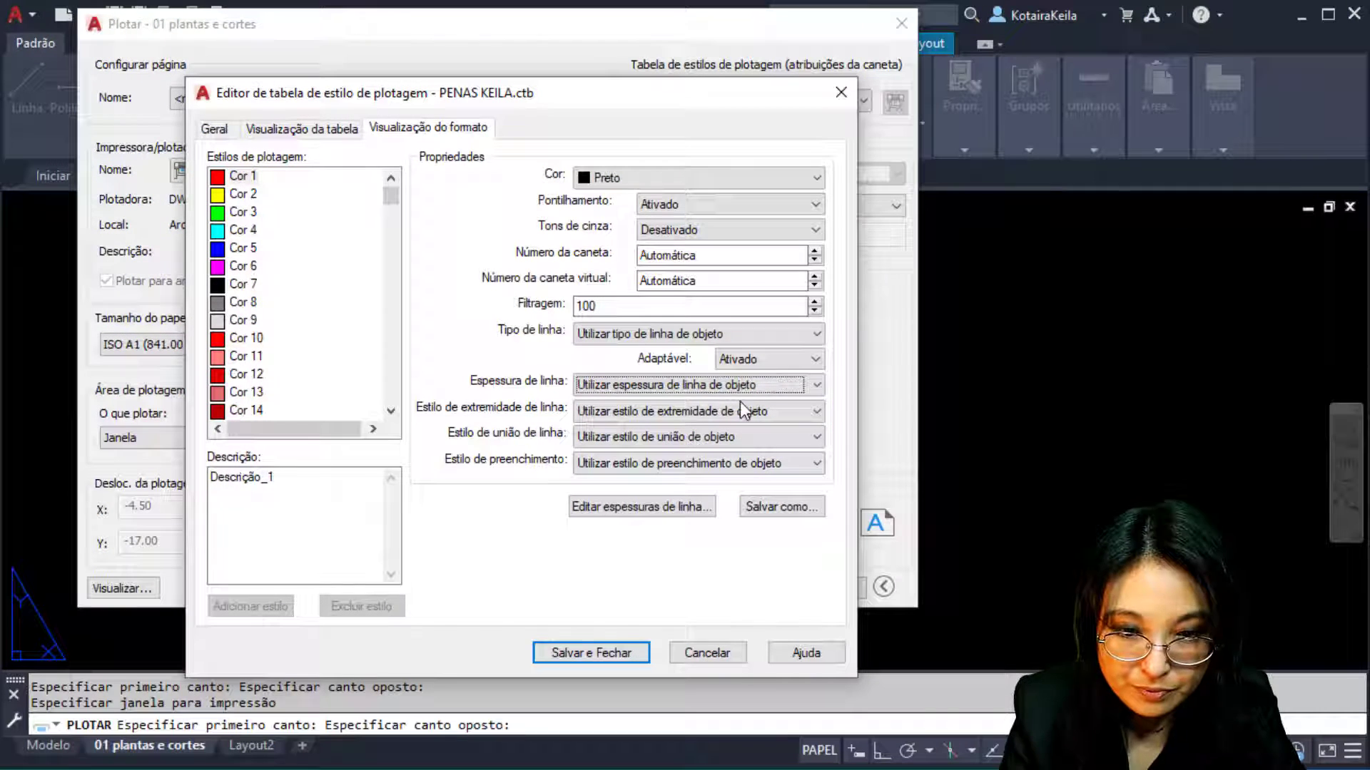
pyautogui.click(818, 434)
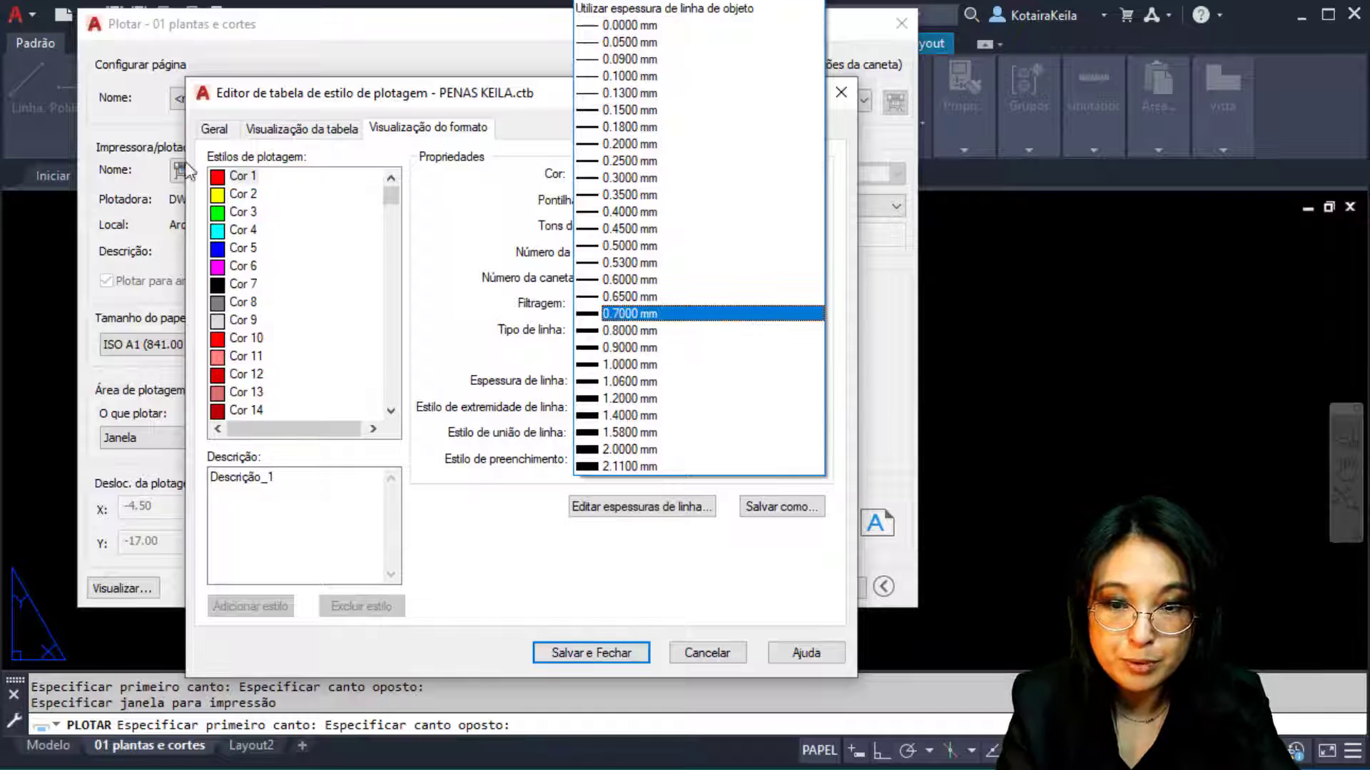
# Give Cor 1 a 0.0500 mm lineweight, leaving line end, join and fill styles unchanged
pyautogui.click(700, 45)
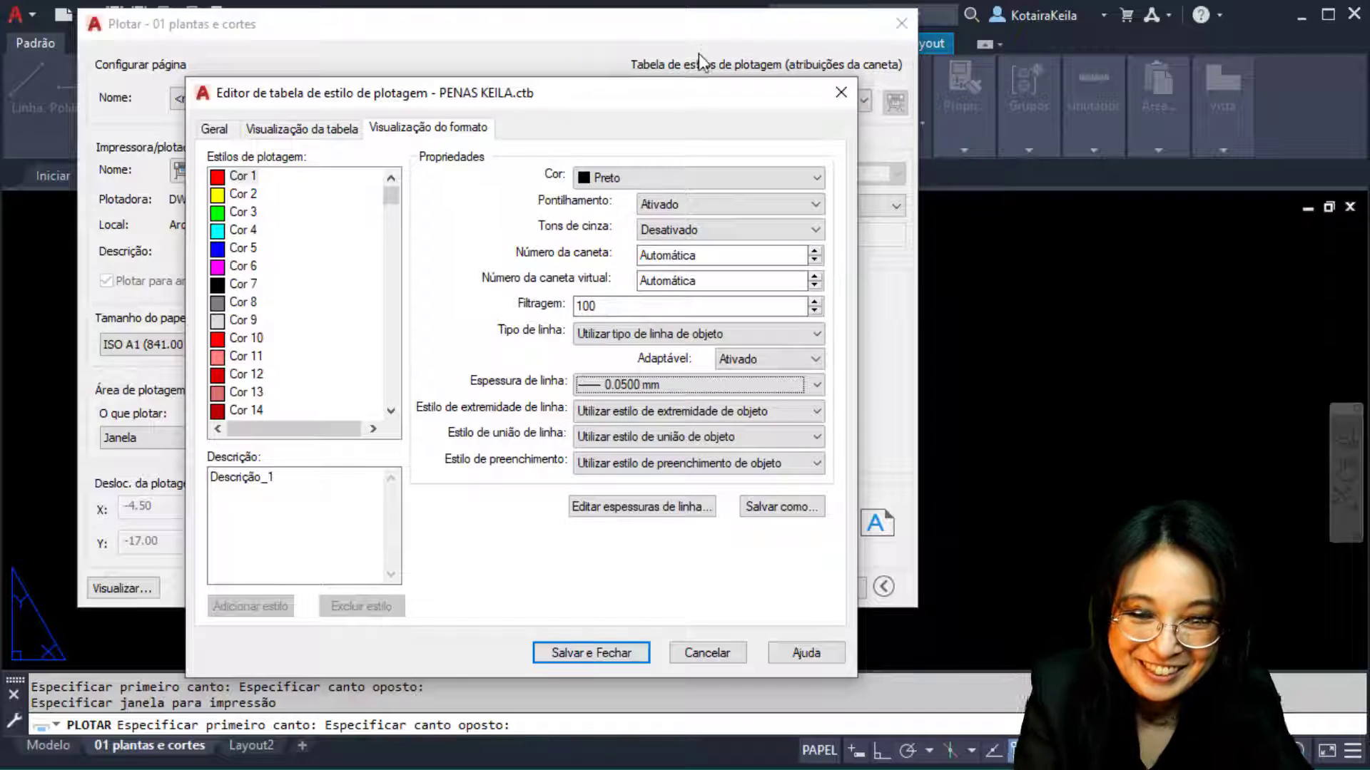
pyautogui.click(767, 414)
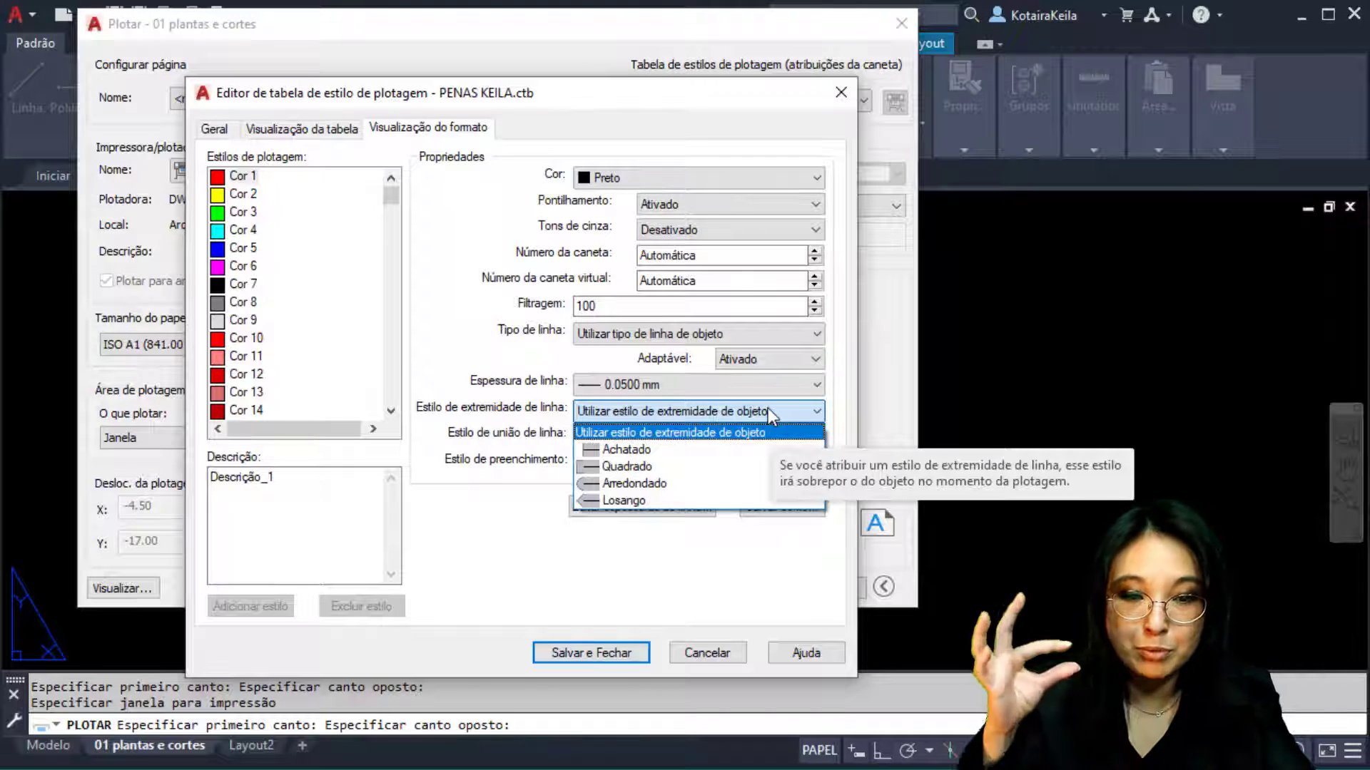
pyautogui.click(465, 400)
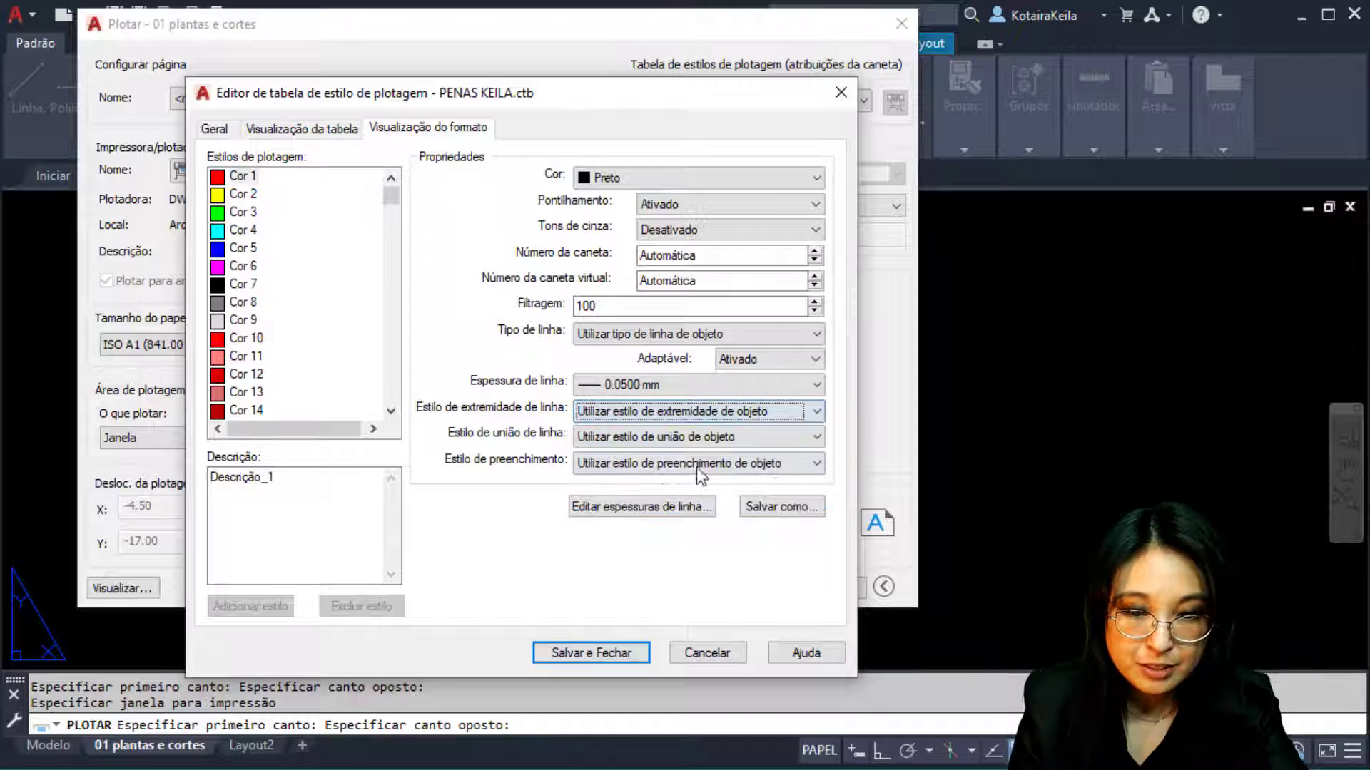
pyautogui.click(704, 434)
pyautogui.click(703, 434)
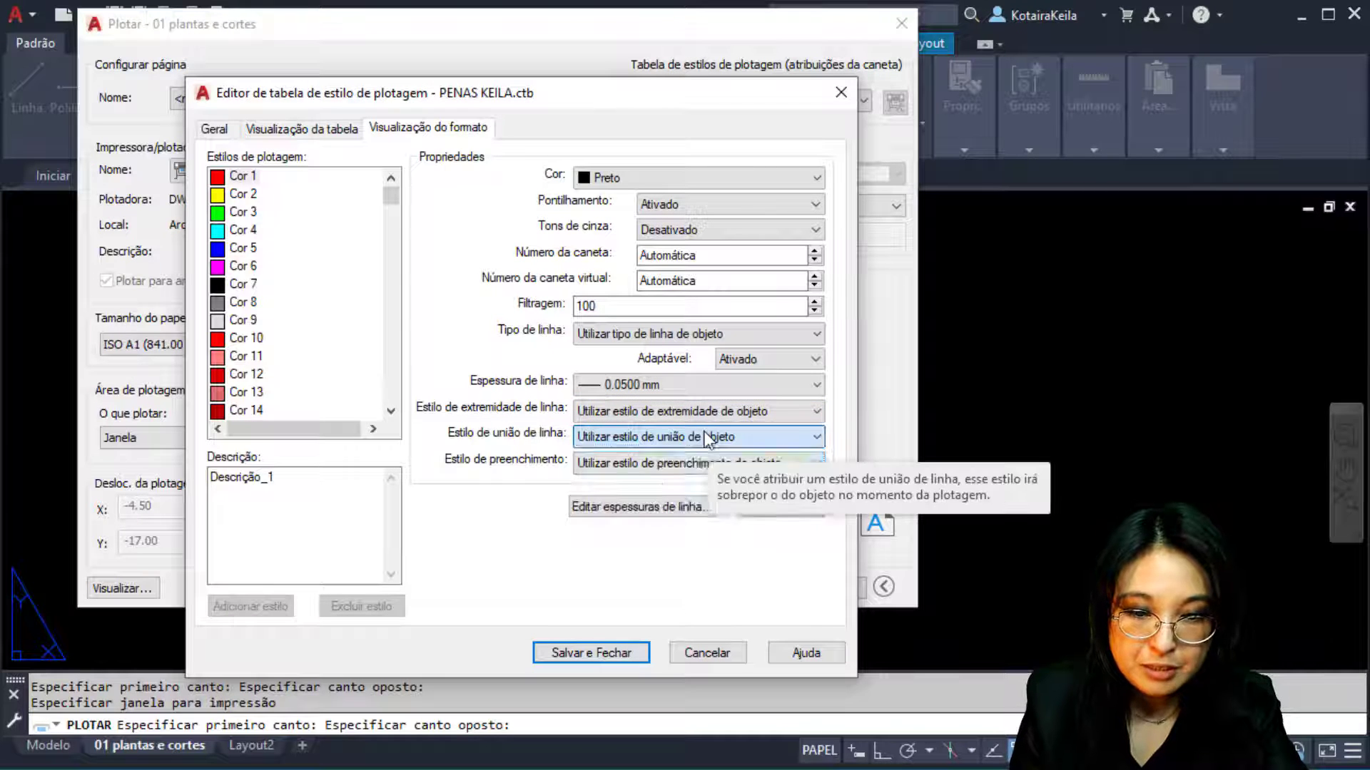
pyautogui.click(705, 469)
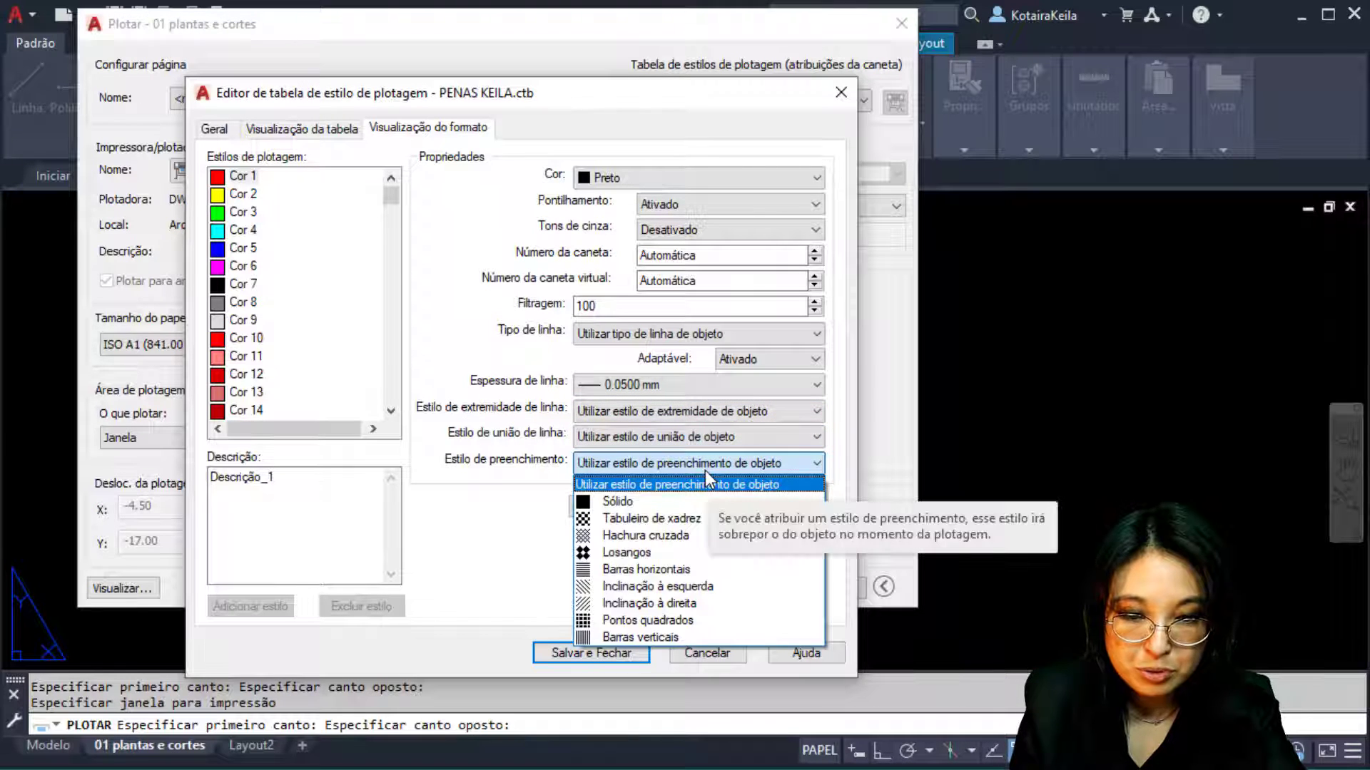
pyautogui.click(705, 470)
pyautogui.click(657, 384)
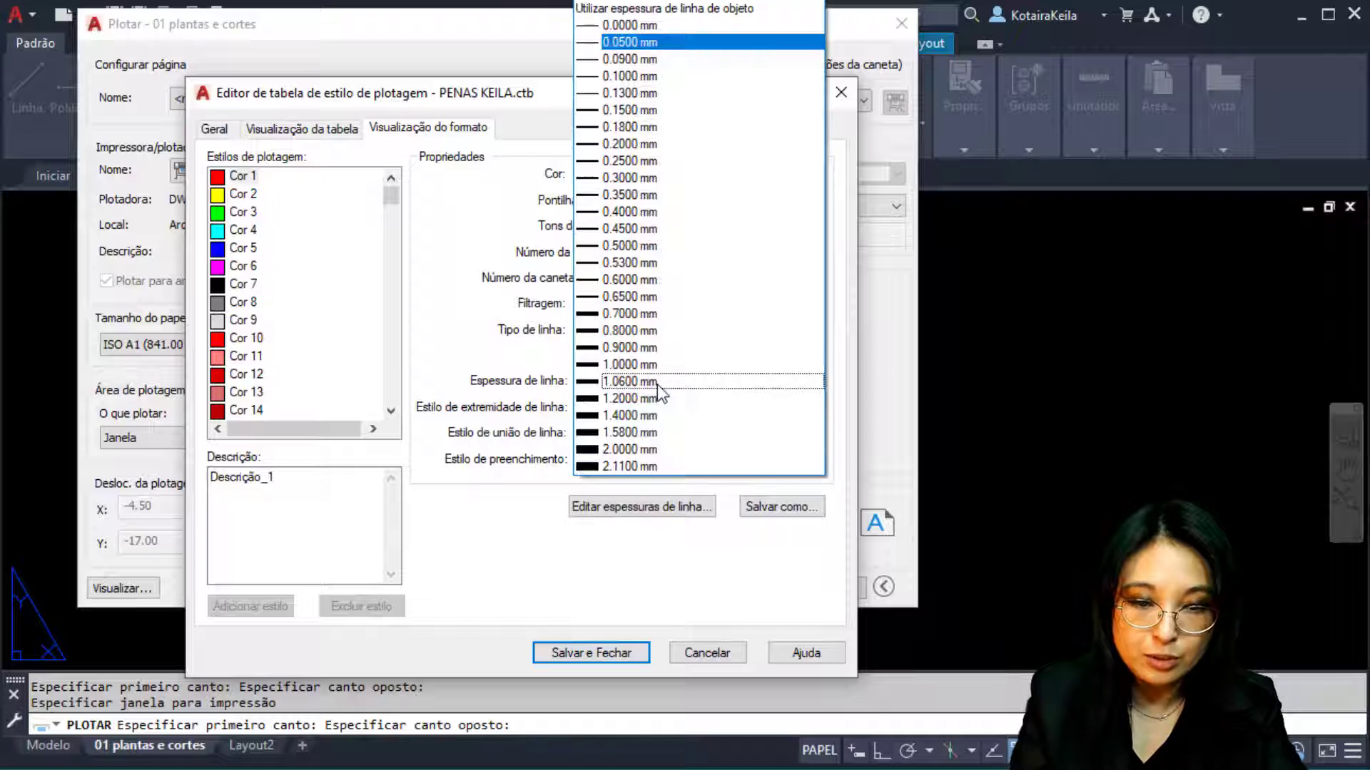
pyautogui.click(413, 263)
# Set the lineweights of Cor 2, Cor 3 and Cor 4 to 0.20, 0.30 and 0.40 mm
pyautogui.click(237, 200)
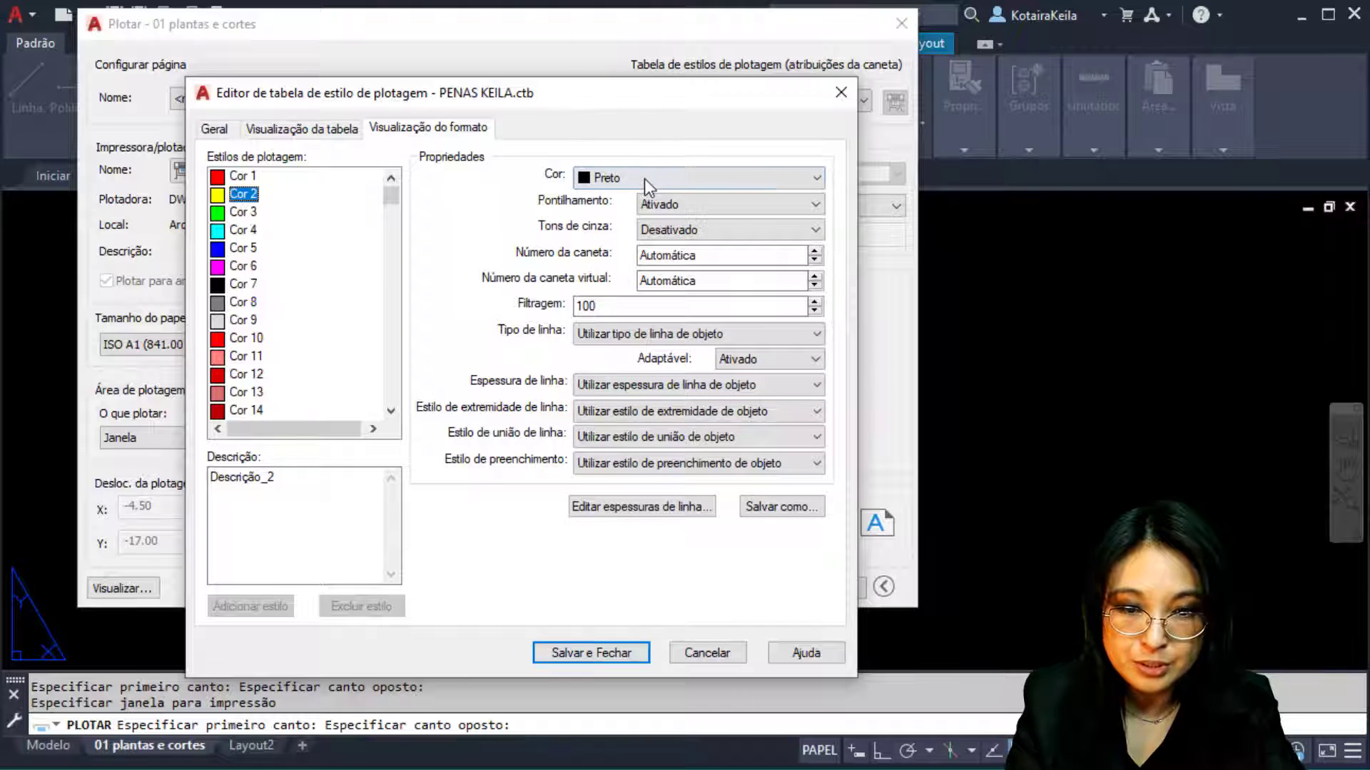
pyautogui.click(585, 386)
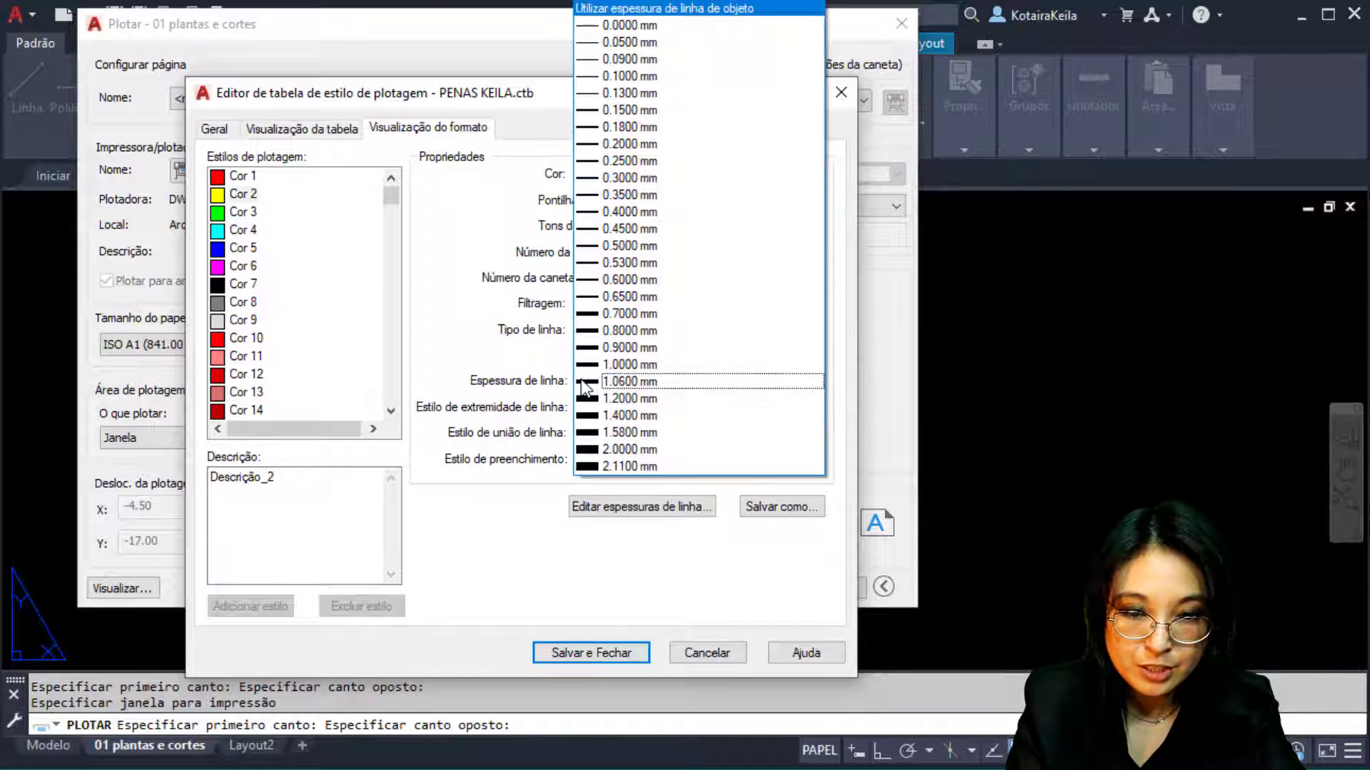
pyautogui.click(688, 145)
pyautogui.click(267, 212)
pyautogui.click(640, 384)
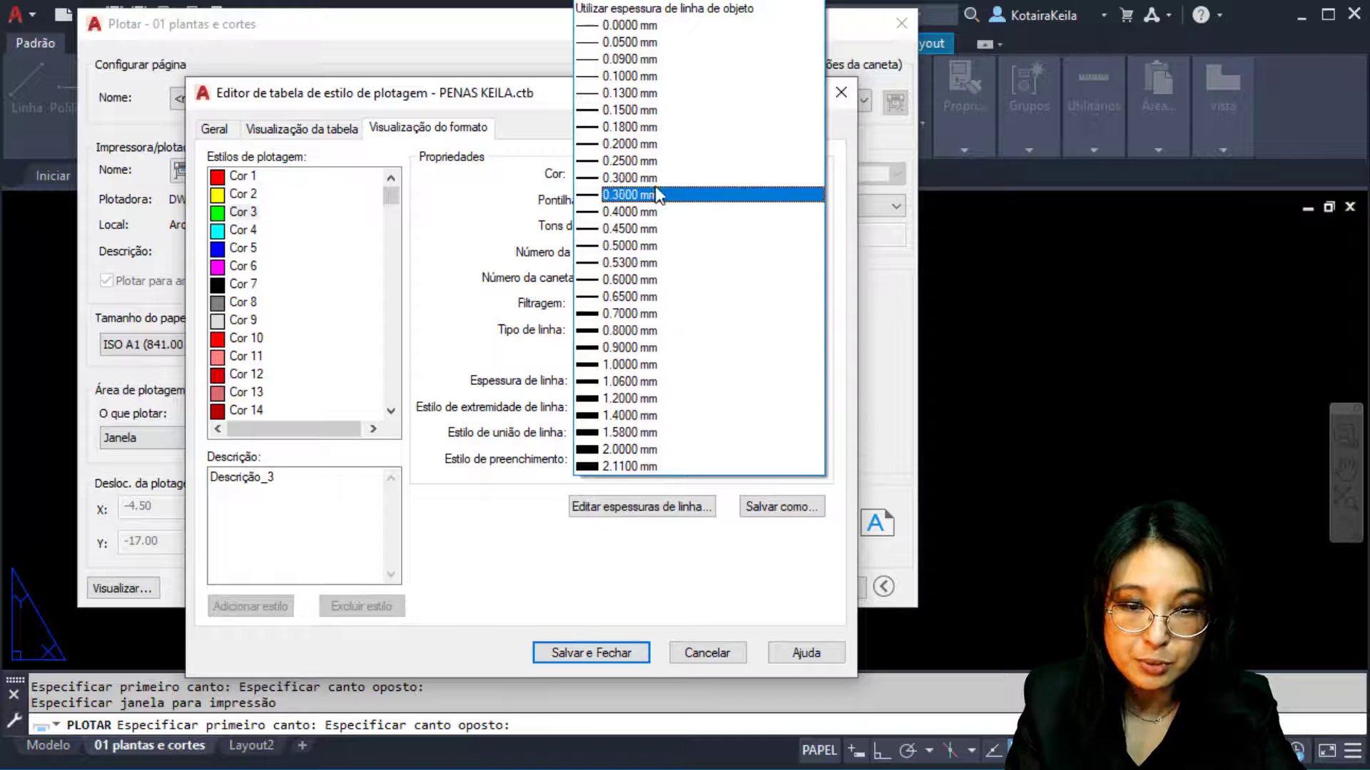
pyautogui.click(631, 178)
pyautogui.click(236, 230)
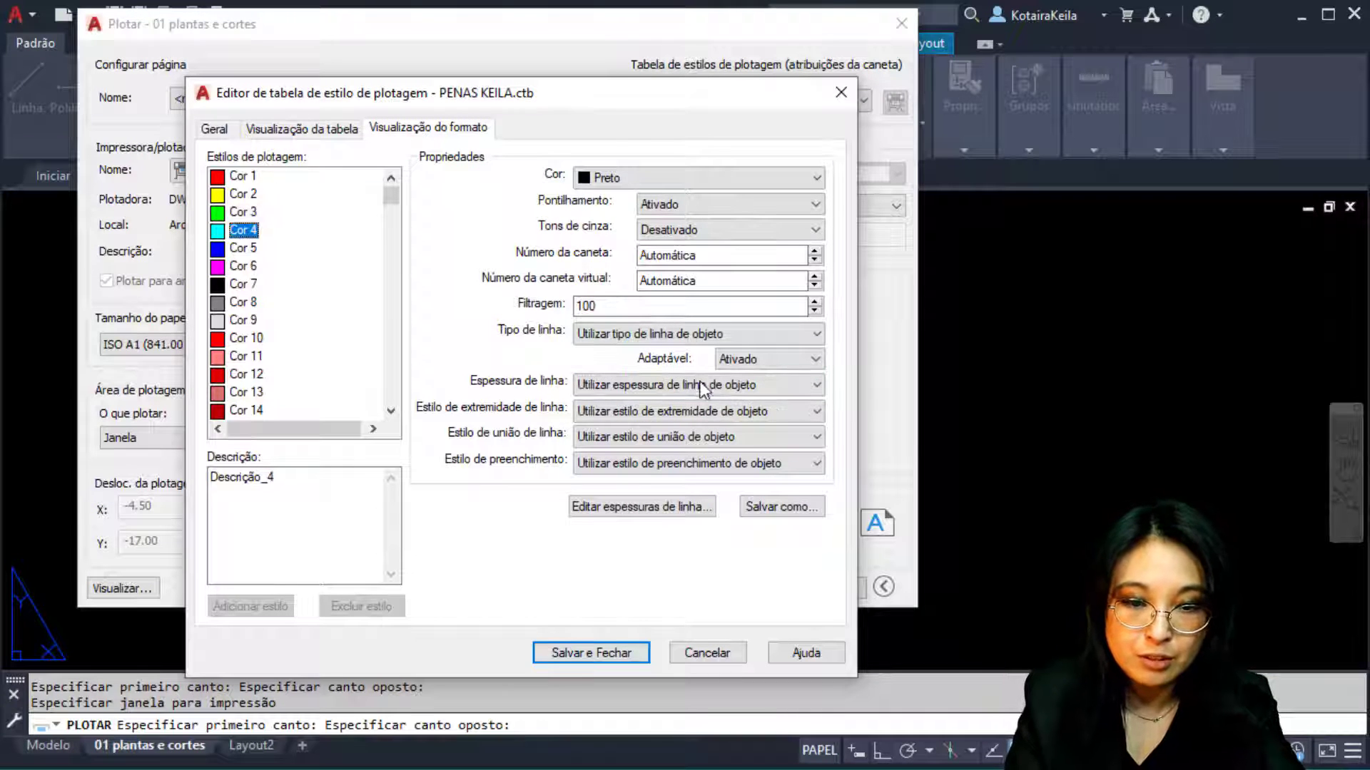
pyautogui.click(699, 384)
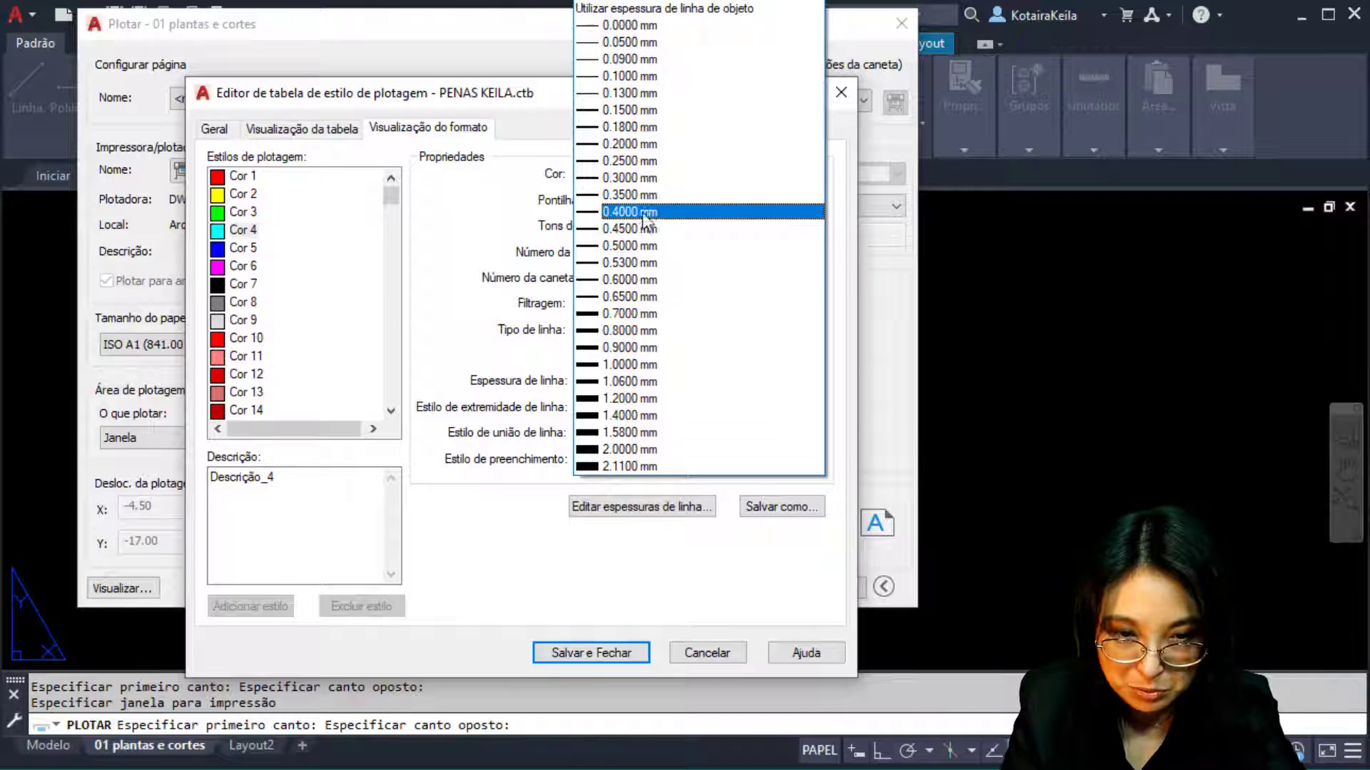
pyautogui.click(642, 212)
# Set Cor 5, Cor 6 and Cor 7 lineweights to 0.50, 0.60 and 0.05 mm, then view the lineweight chart
pyautogui.click(238, 250)
pyautogui.click(676, 384)
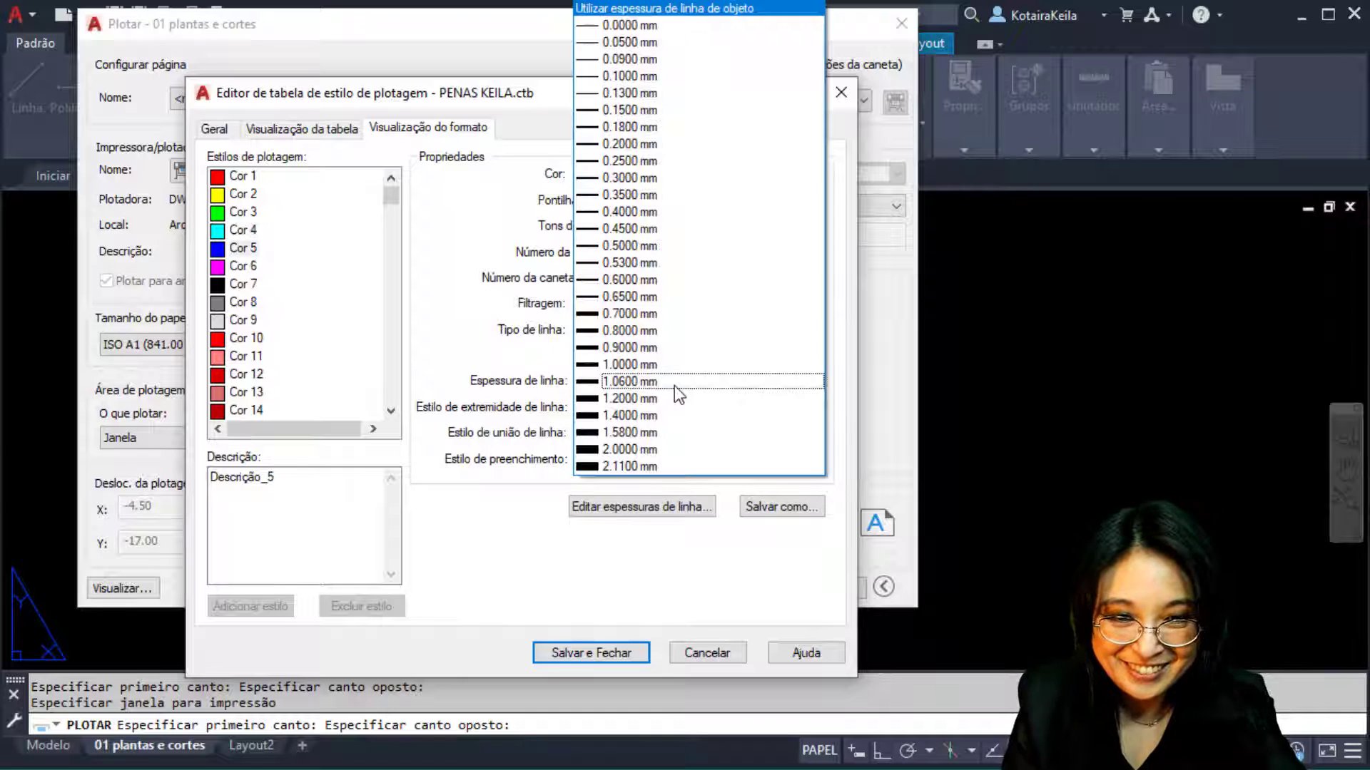
pyautogui.click(671, 245)
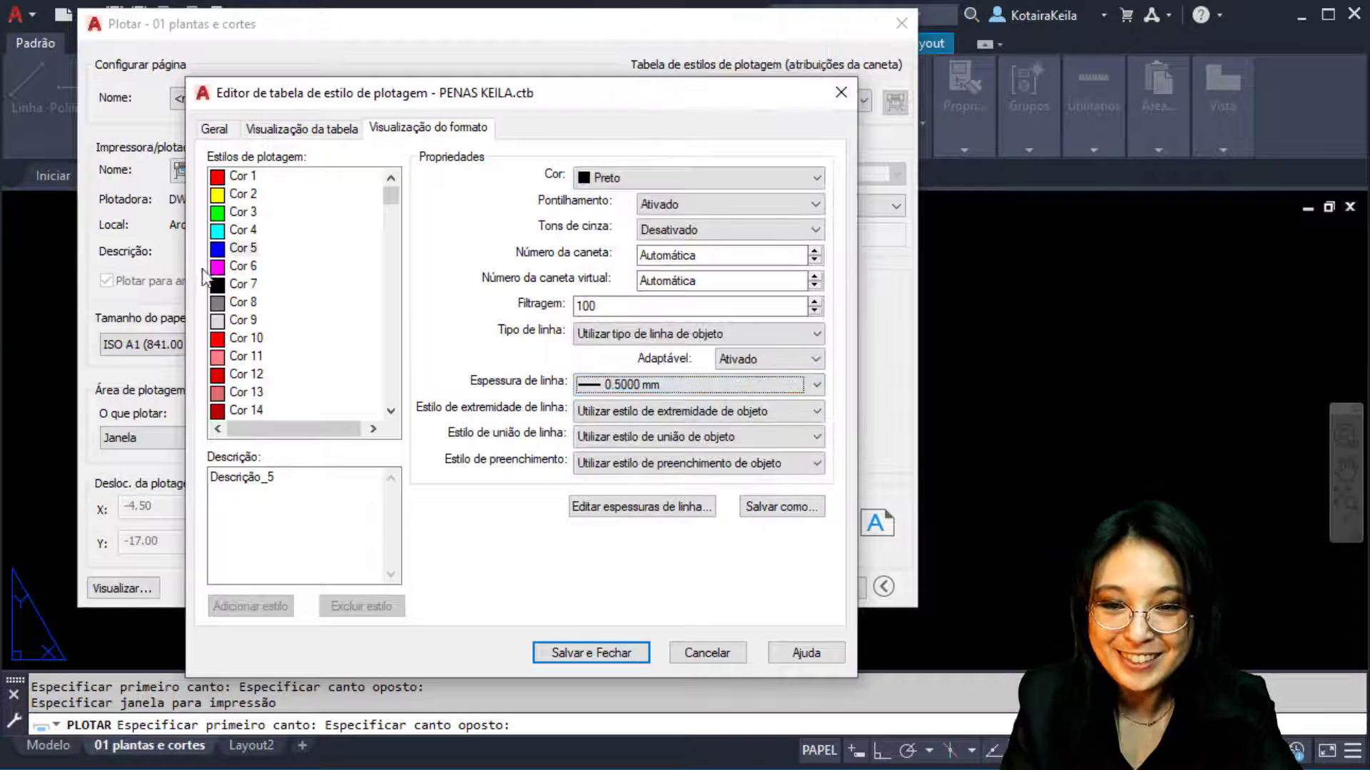
pyautogui.click(227, 268)
pyautogui.click(667, 386)
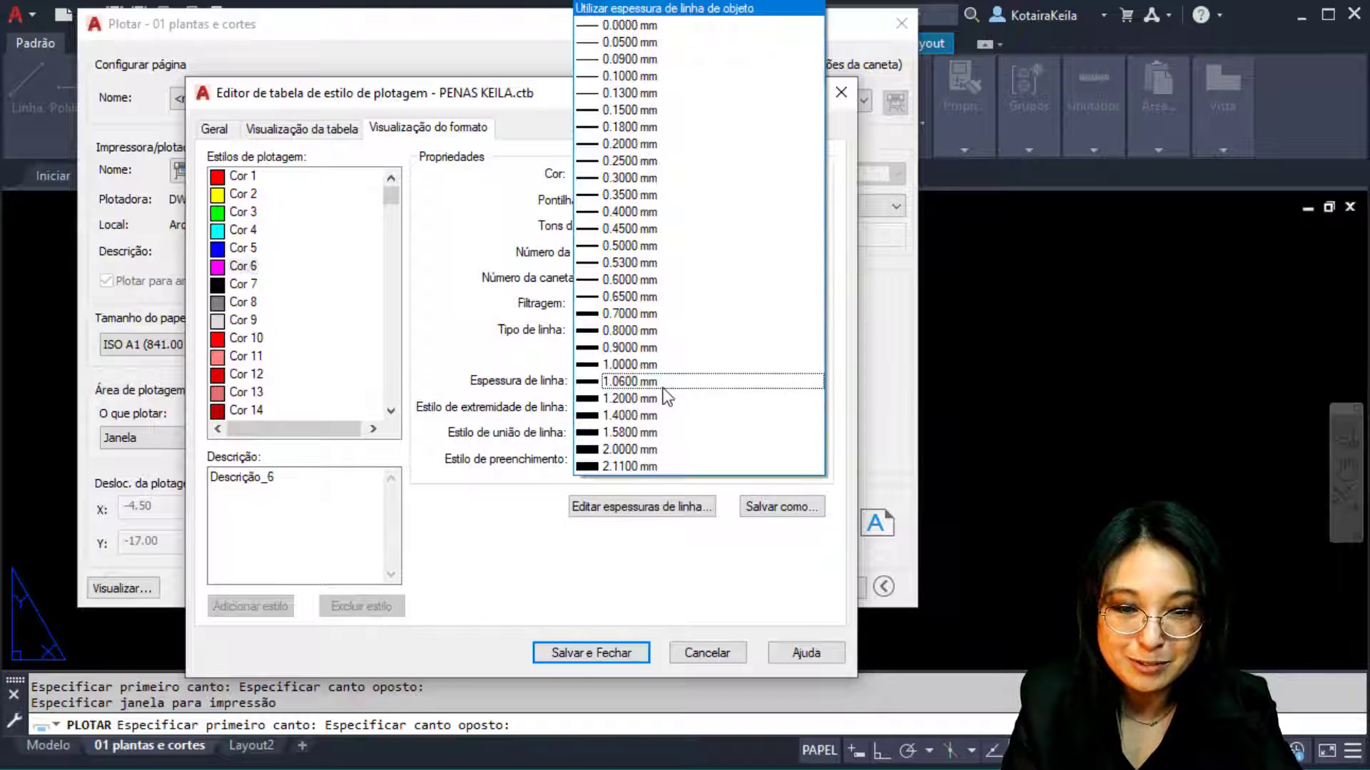
pyautogui.click(671, 280)
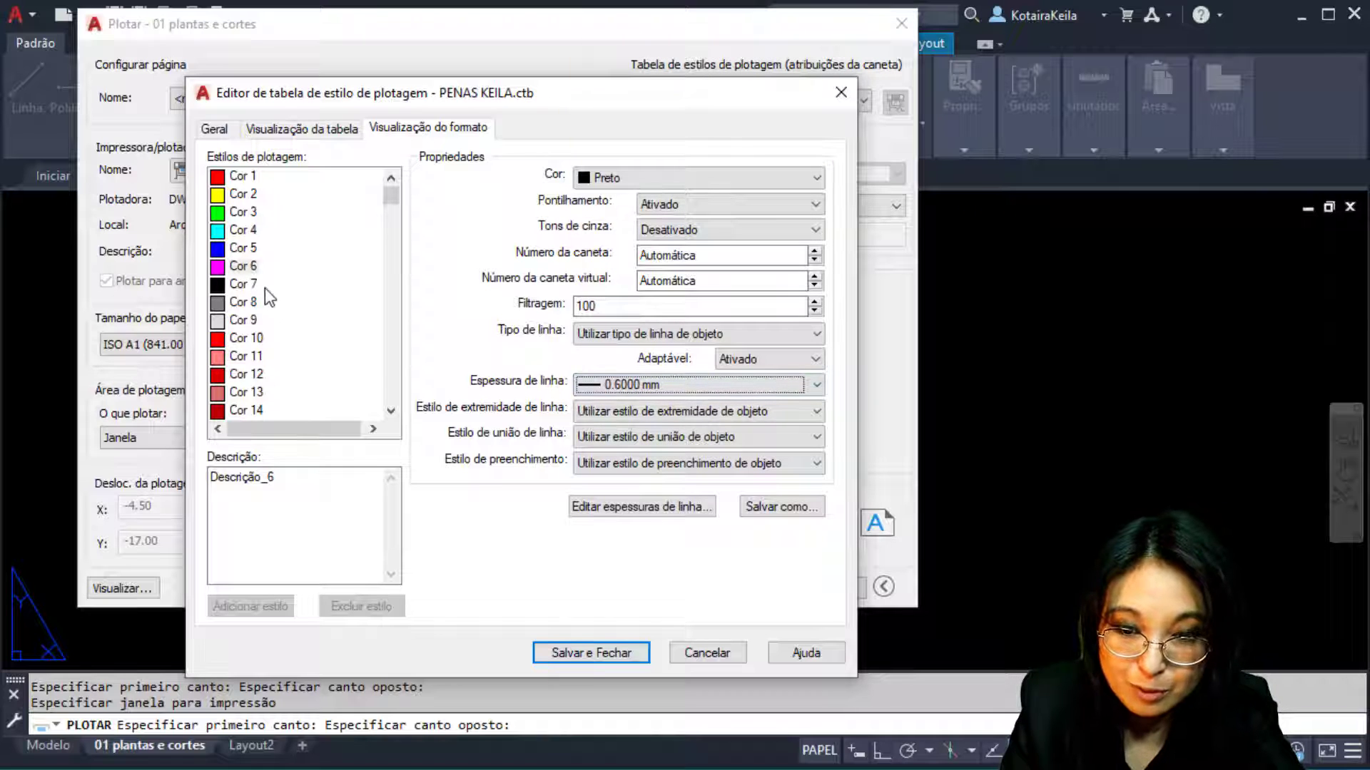
pyautogui.click(246, 285)
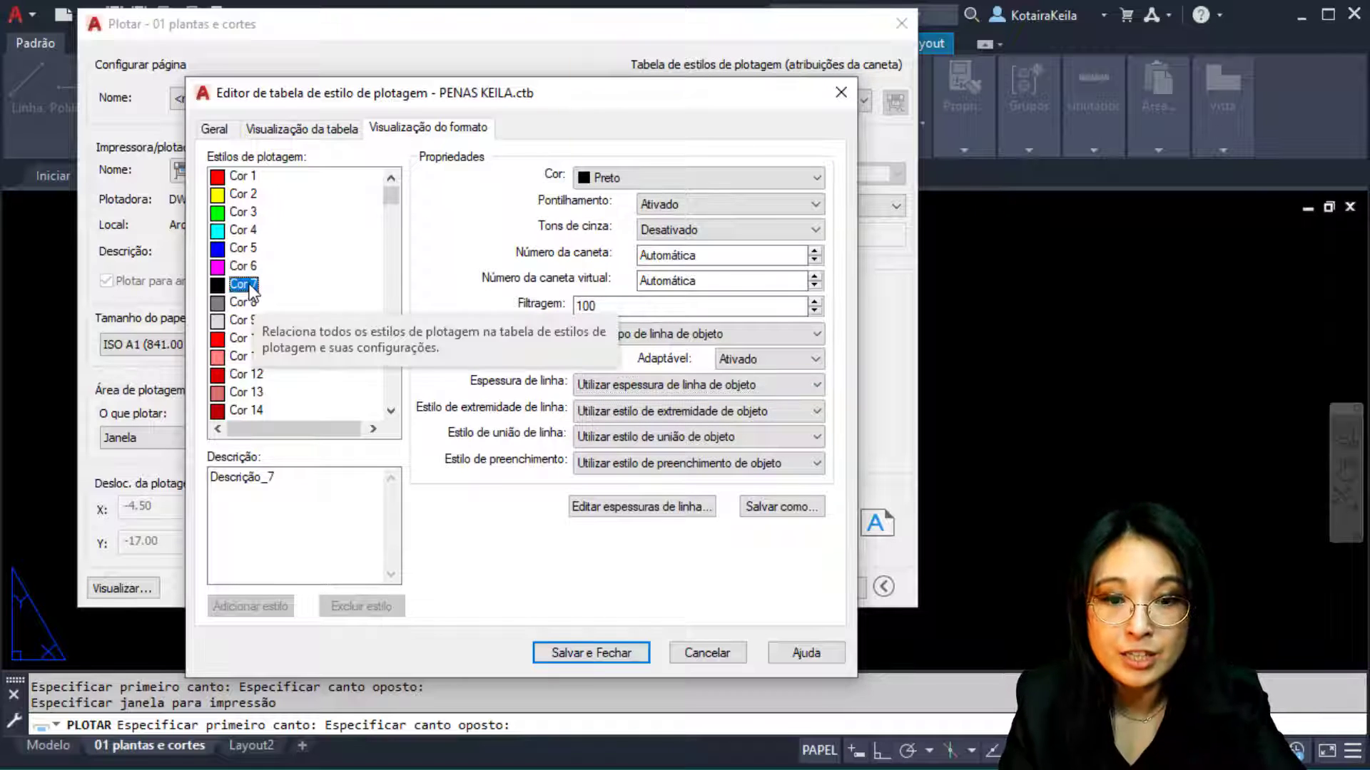
pyautogui.click(607, 384)
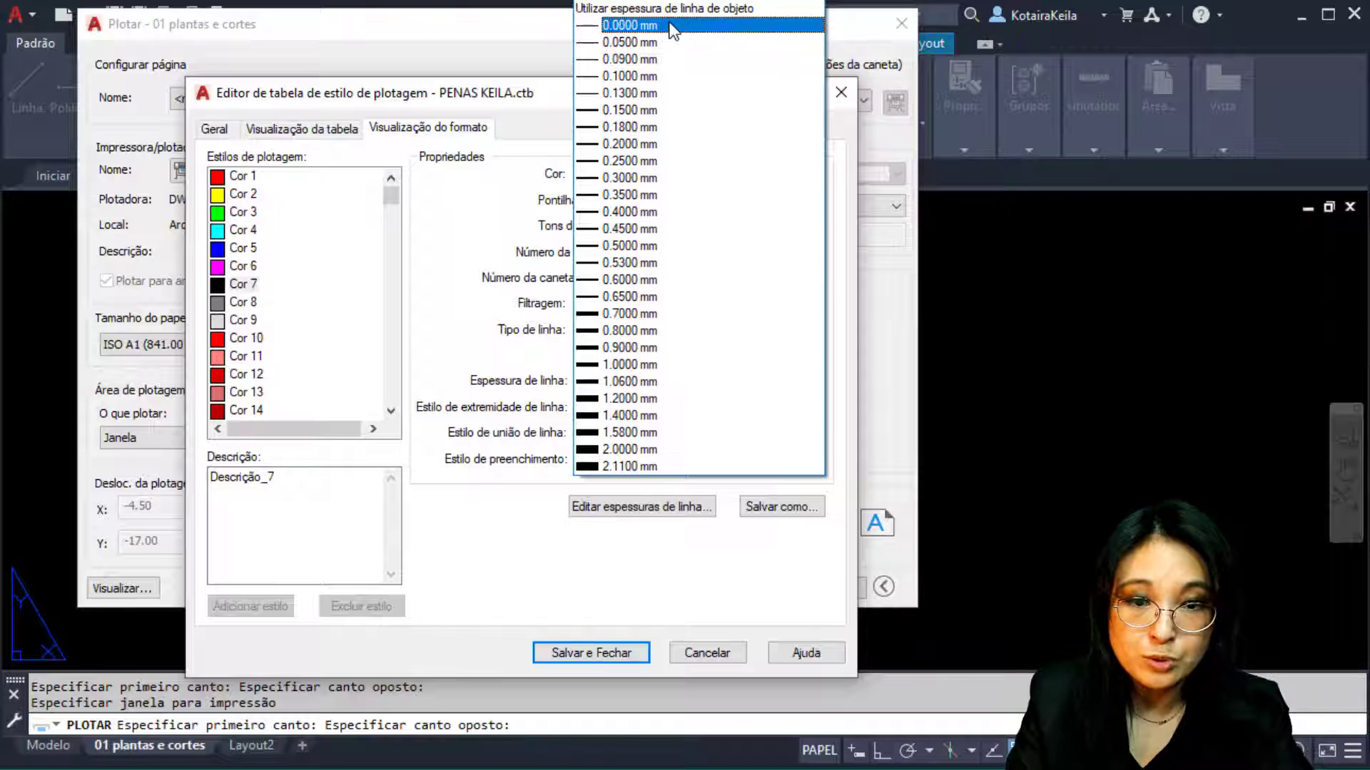
pyautogui.click(667, 42)
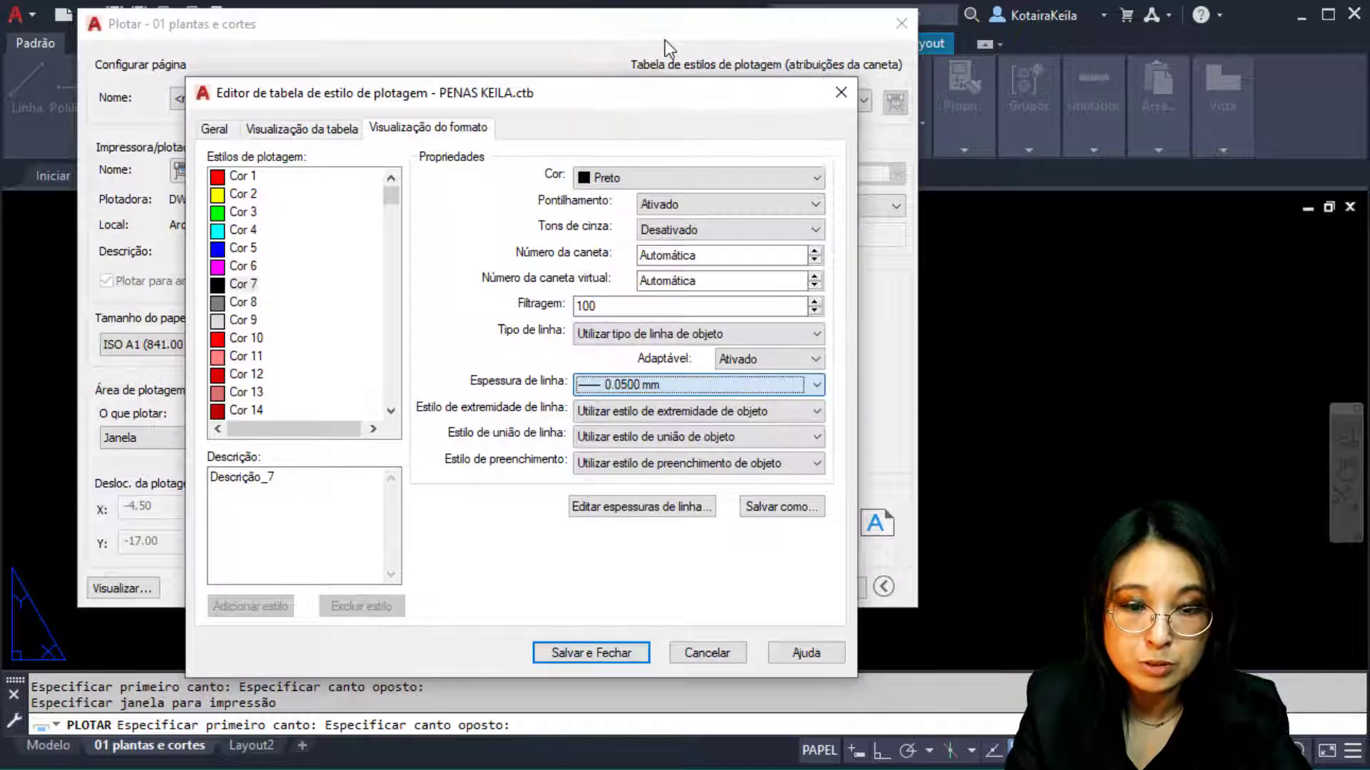
pyautogui.click(666, 765)
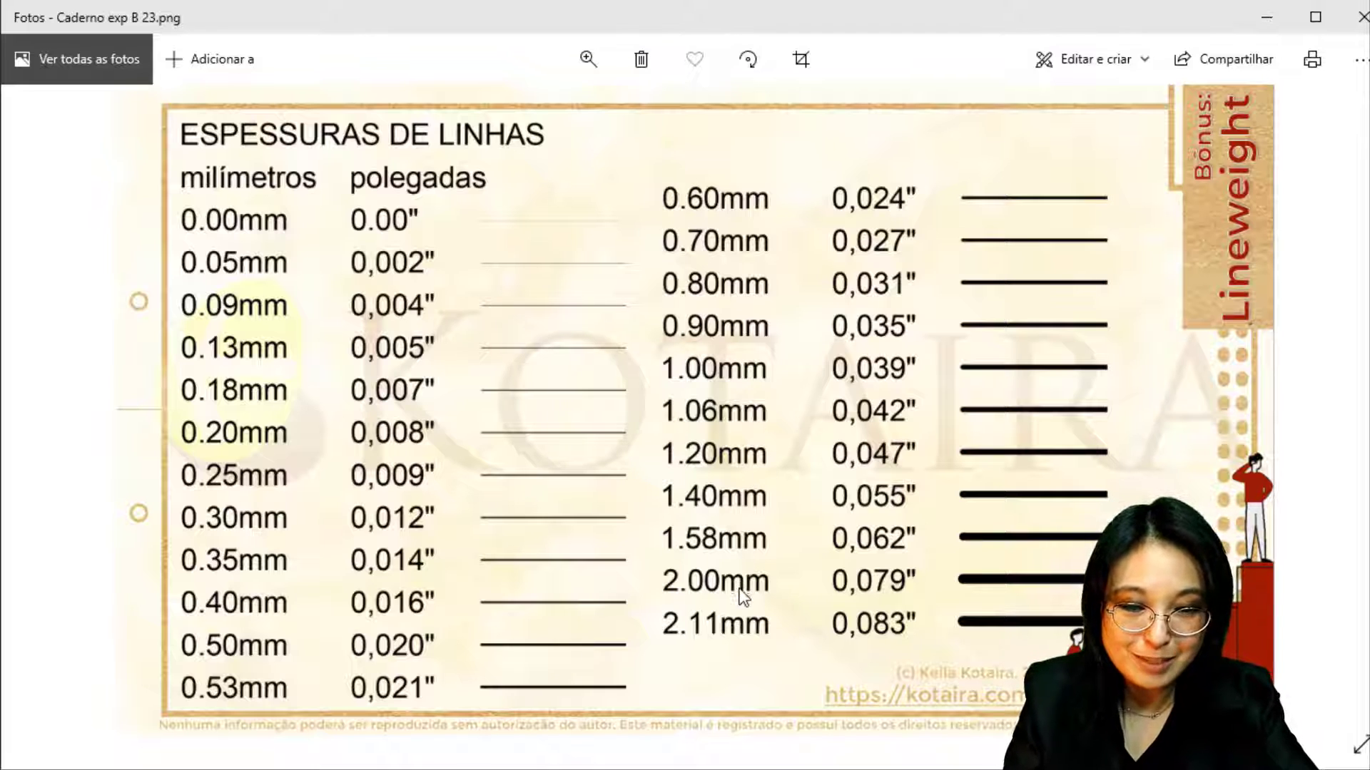
pyautogui.click(901, 588)
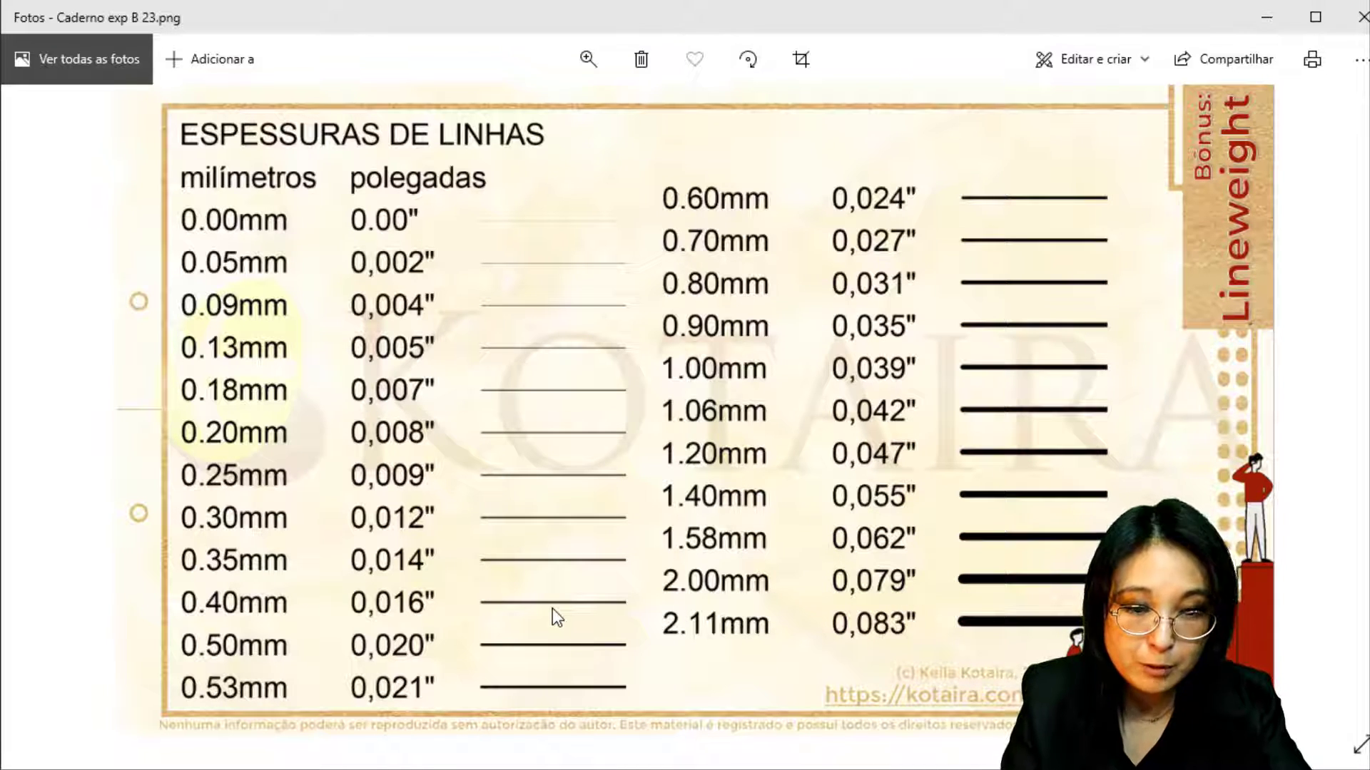
pyautogui.click(715, 645)
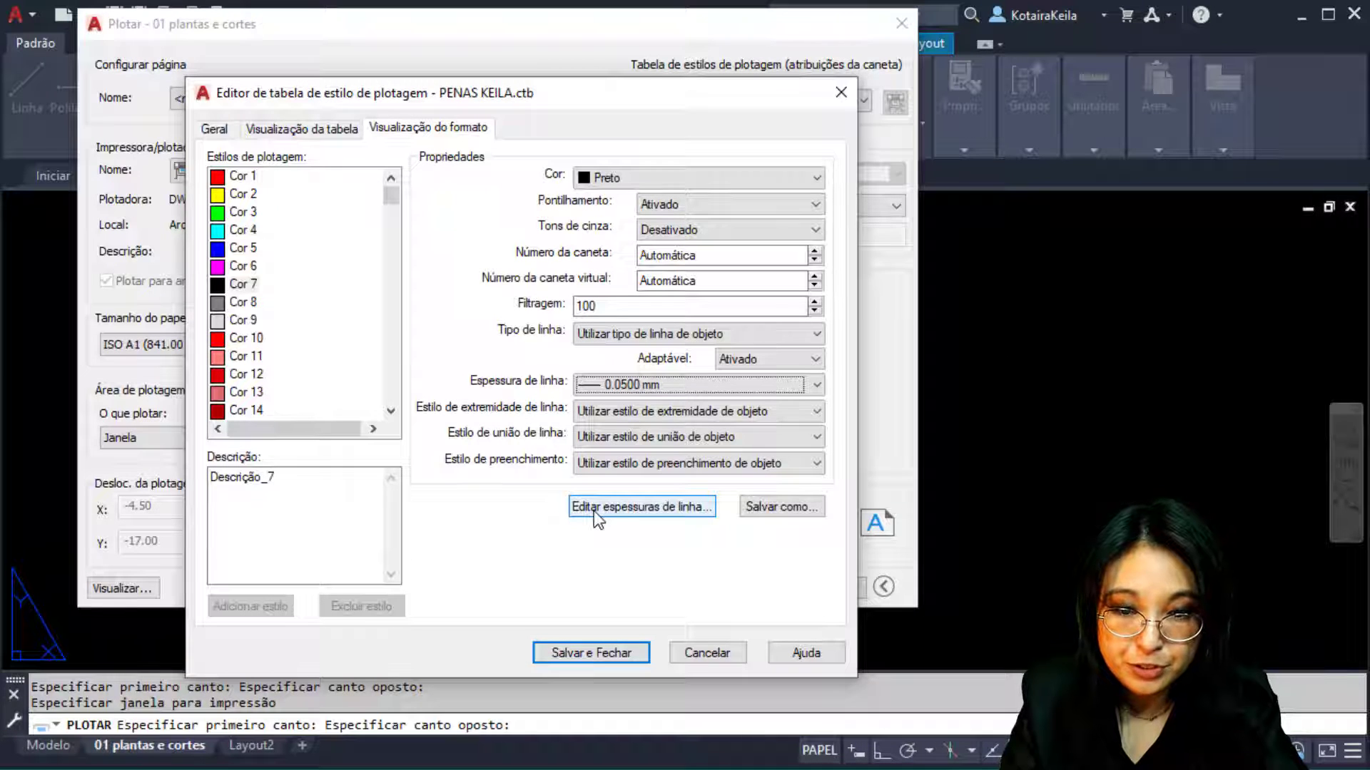
# Review the remaining colour styles, then save and close the PENAS KEILA.ctb editor
pyautogui.moveTo(236, 326); pyautogui.dragTo(250, 382)
pyautogui.scroll(1, 298, 388)
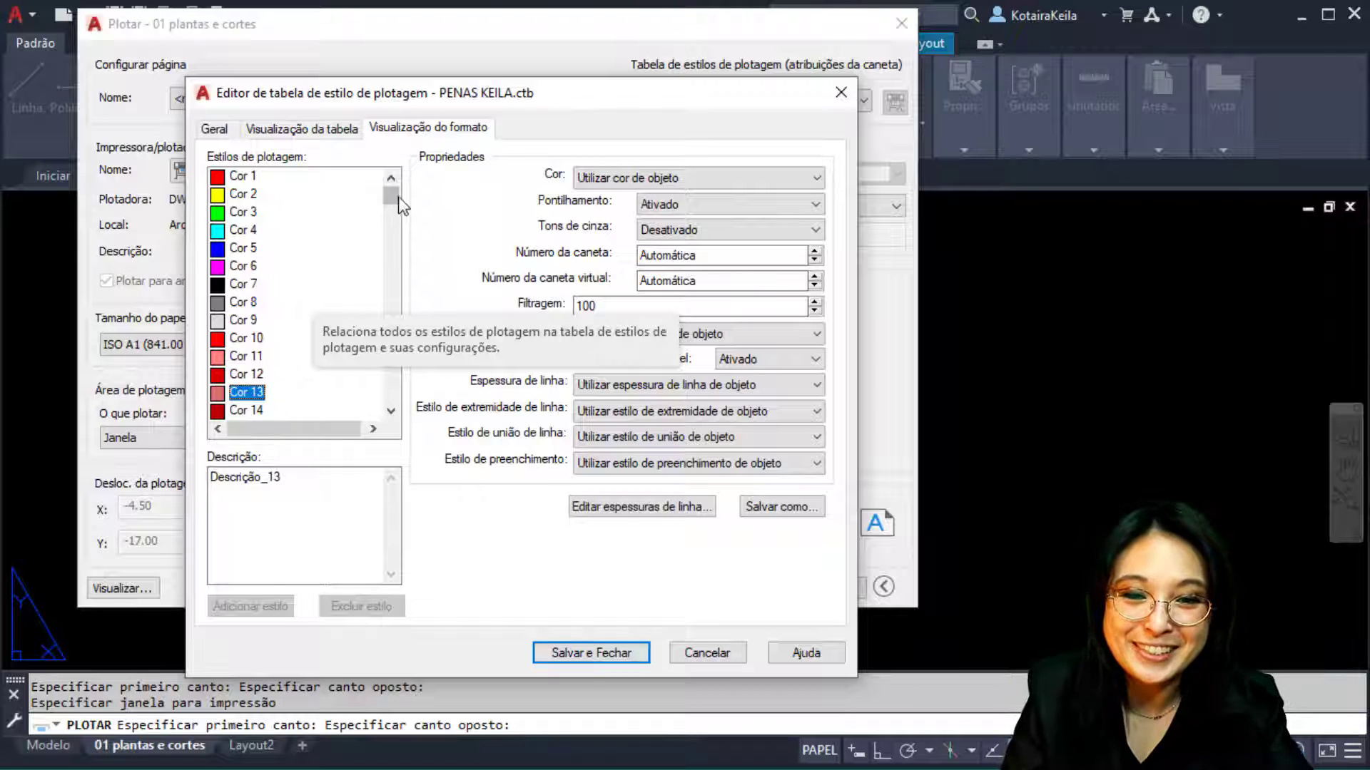
pyautogui.moveTo(391, 194); pyautogui.dragTo(391, 135)
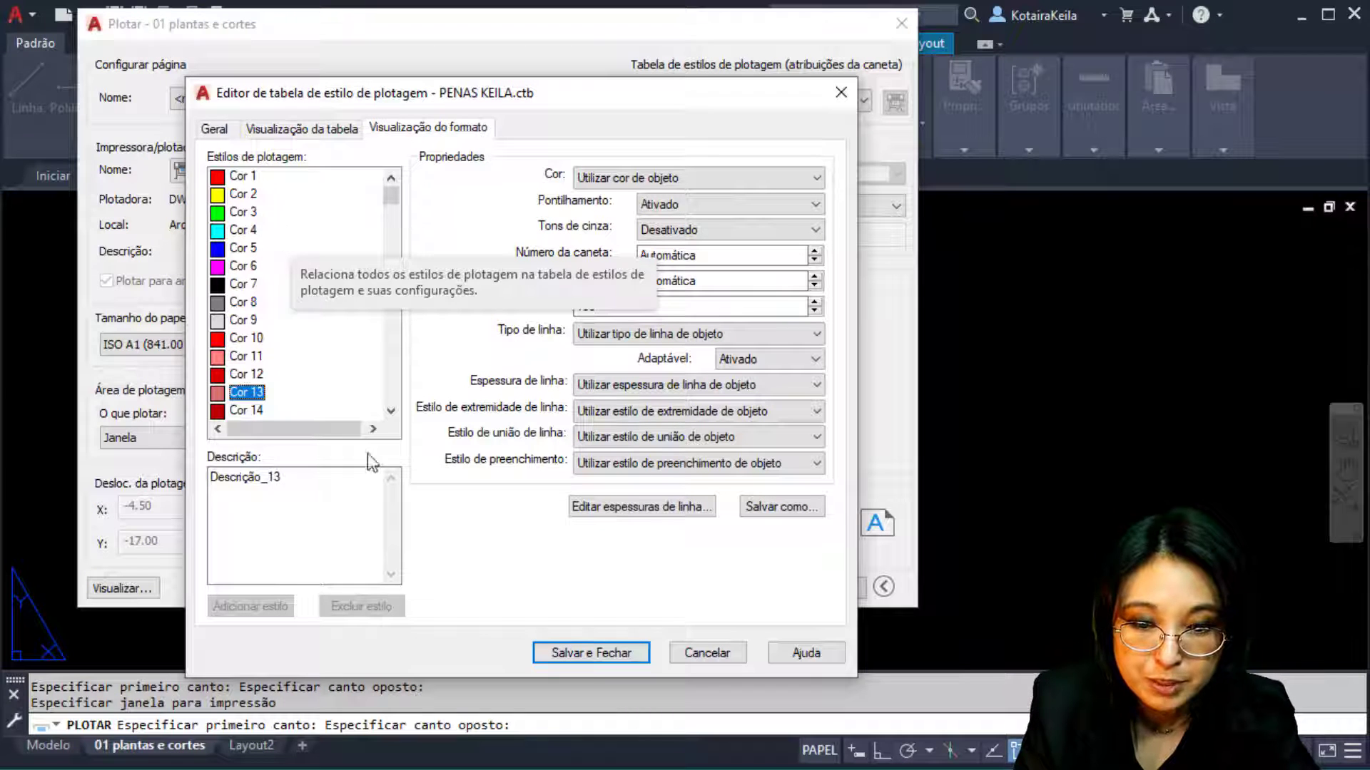
pyautogui.click(579, 648)
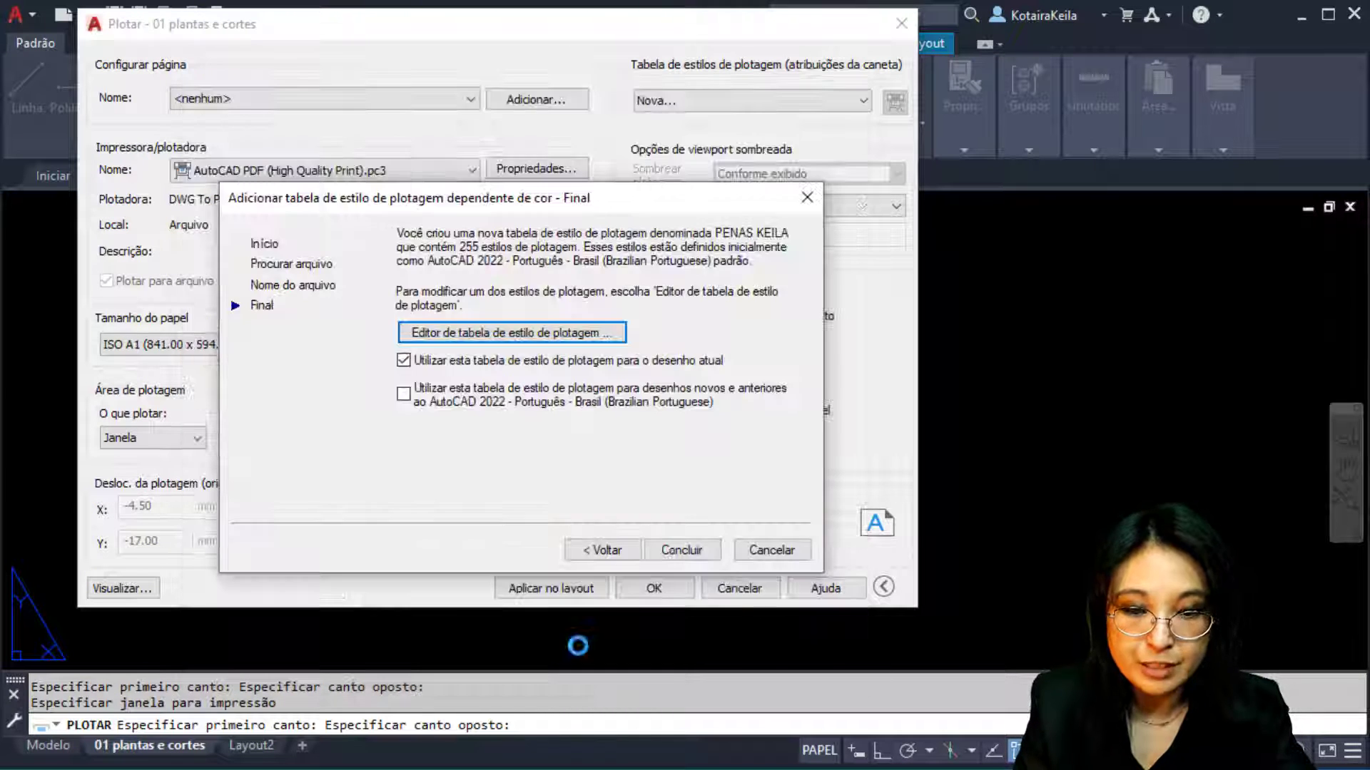
# Finish the wizard to apply PENAS KEILA.ctb and confirm the plot to PDF
pyautogui.click(681, 550)
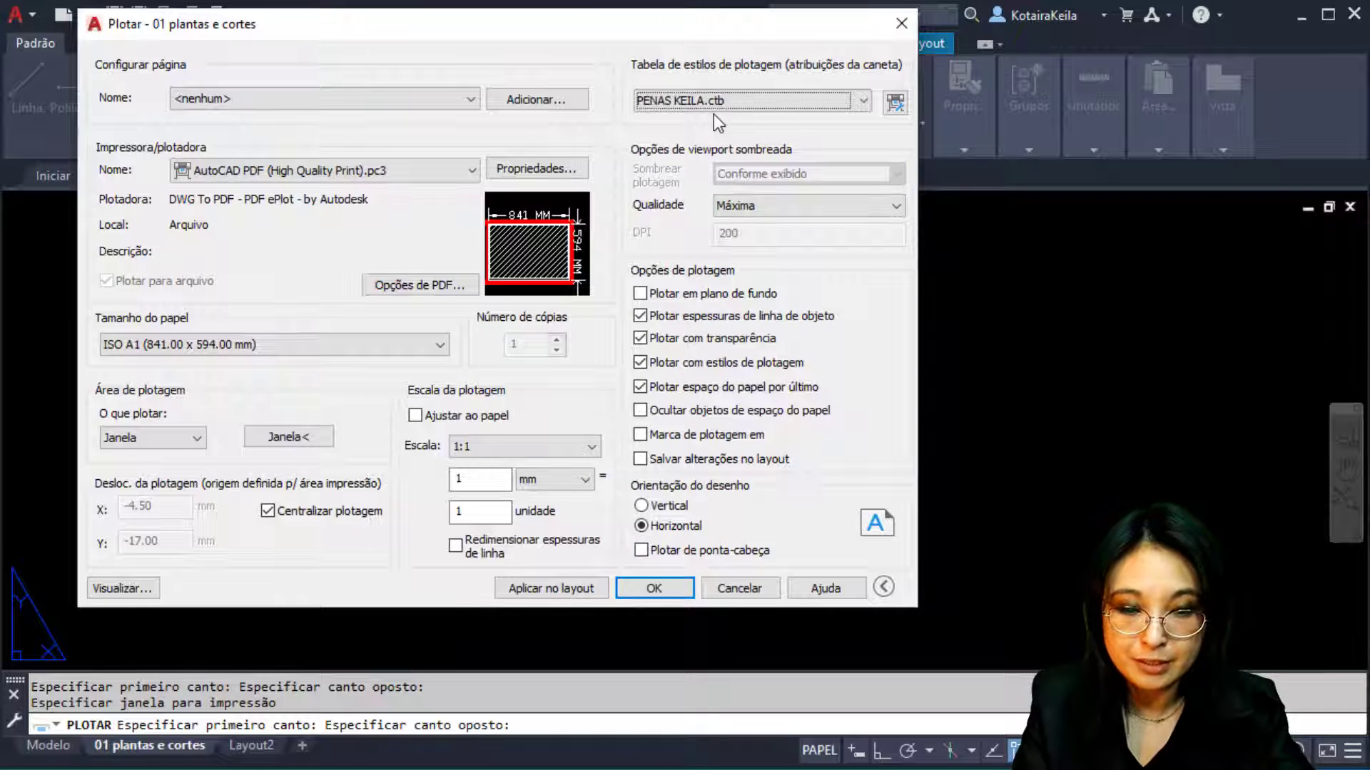
pyautogui.click(677, 581)
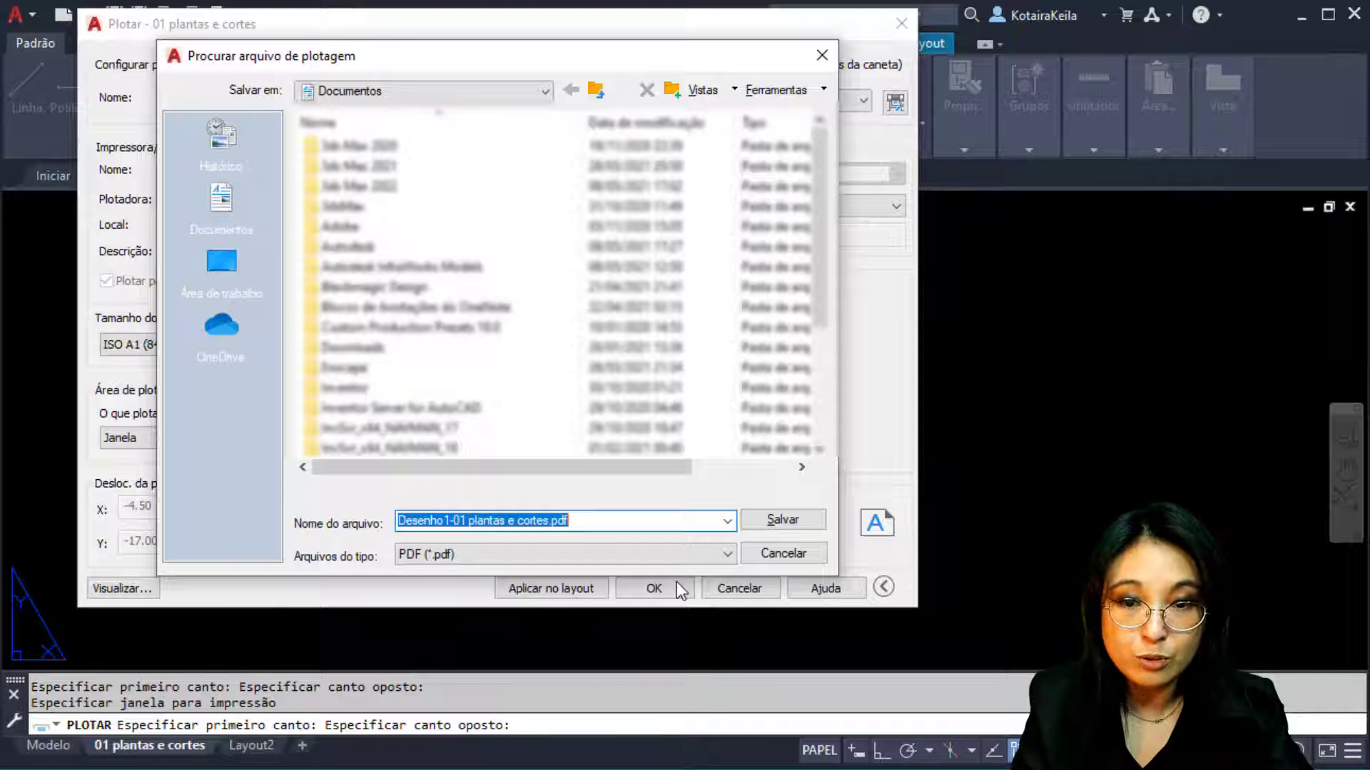
# Save the PDF to the Desktop as '01 plantas e cortes.pdf', dropping the 'Desenho1-' prefix
pyautogui.click(222, 273)
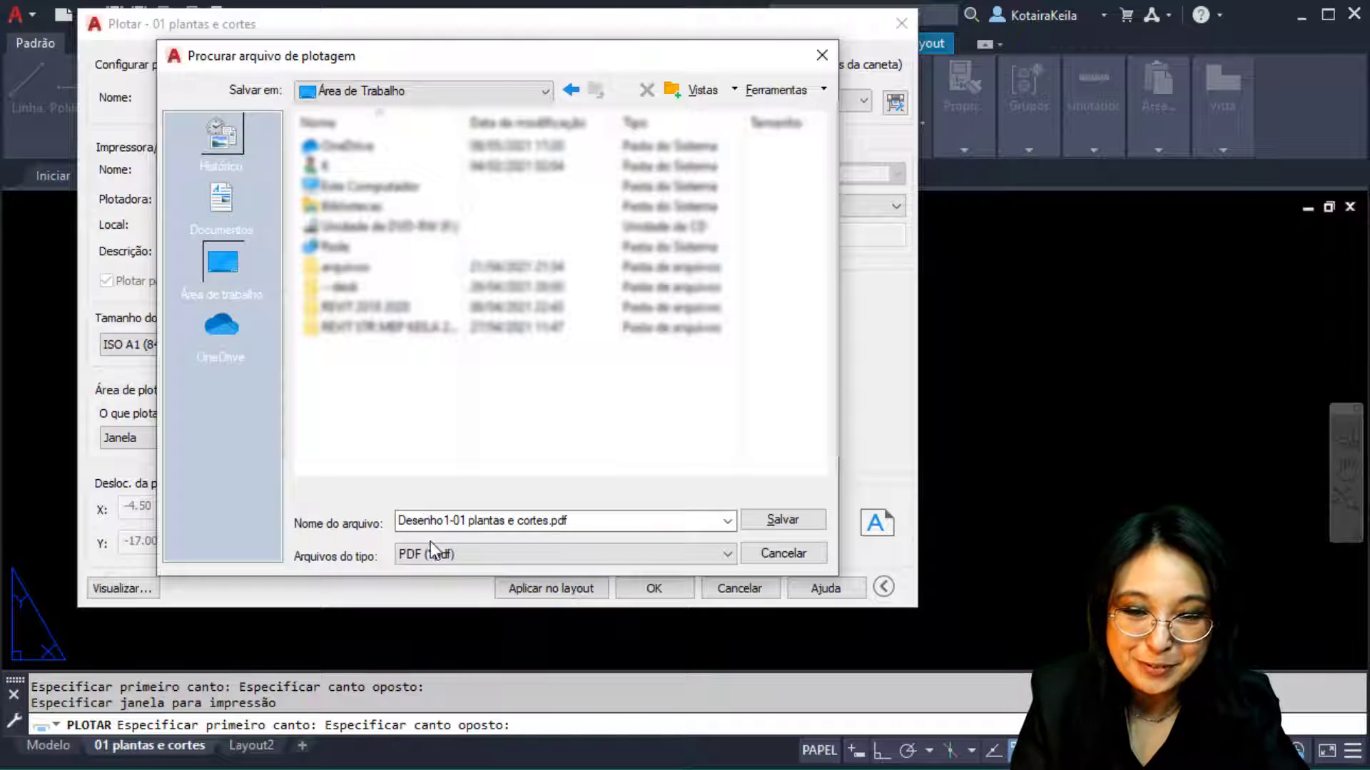
pyautogui.click(457, 521)
pyautogui.click(452, 521)
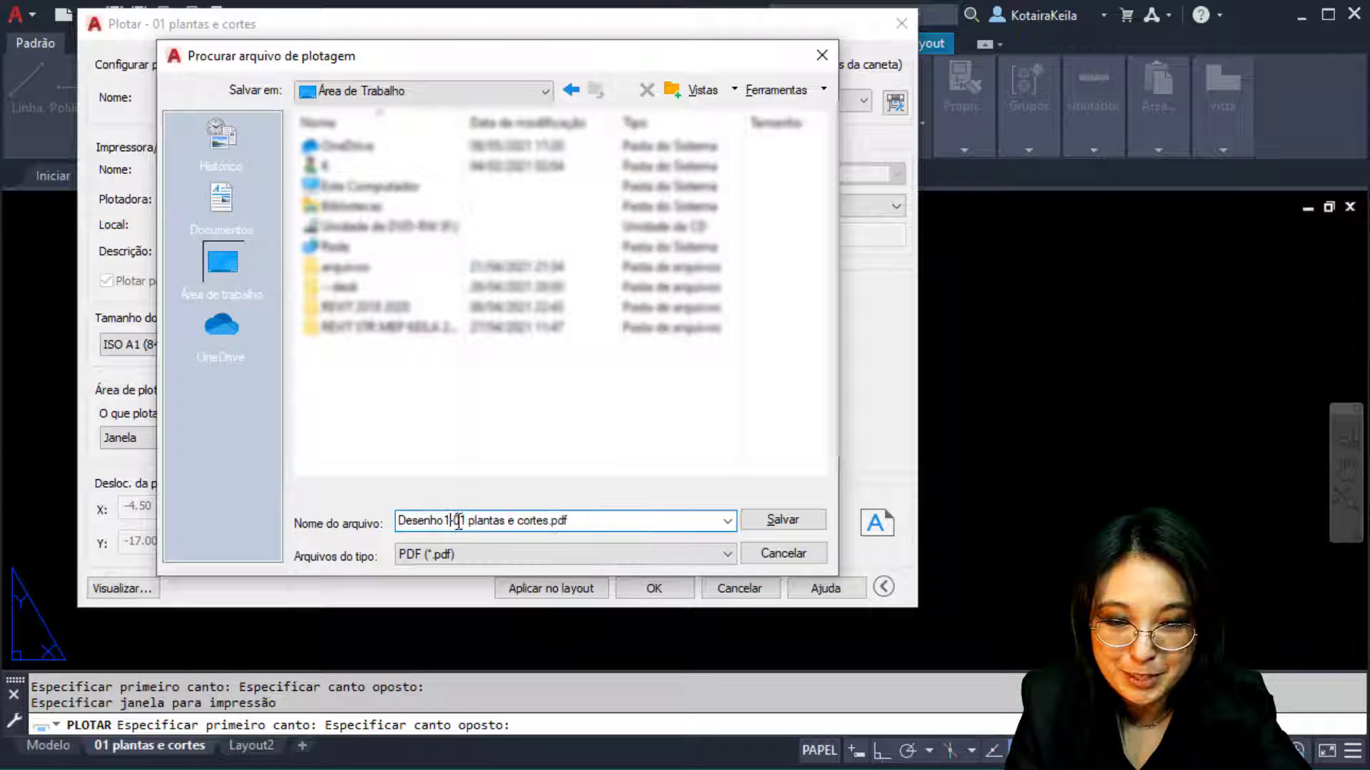
pyautogui.moveTo(457, 521); pyautogui.dragTo(289, 504)
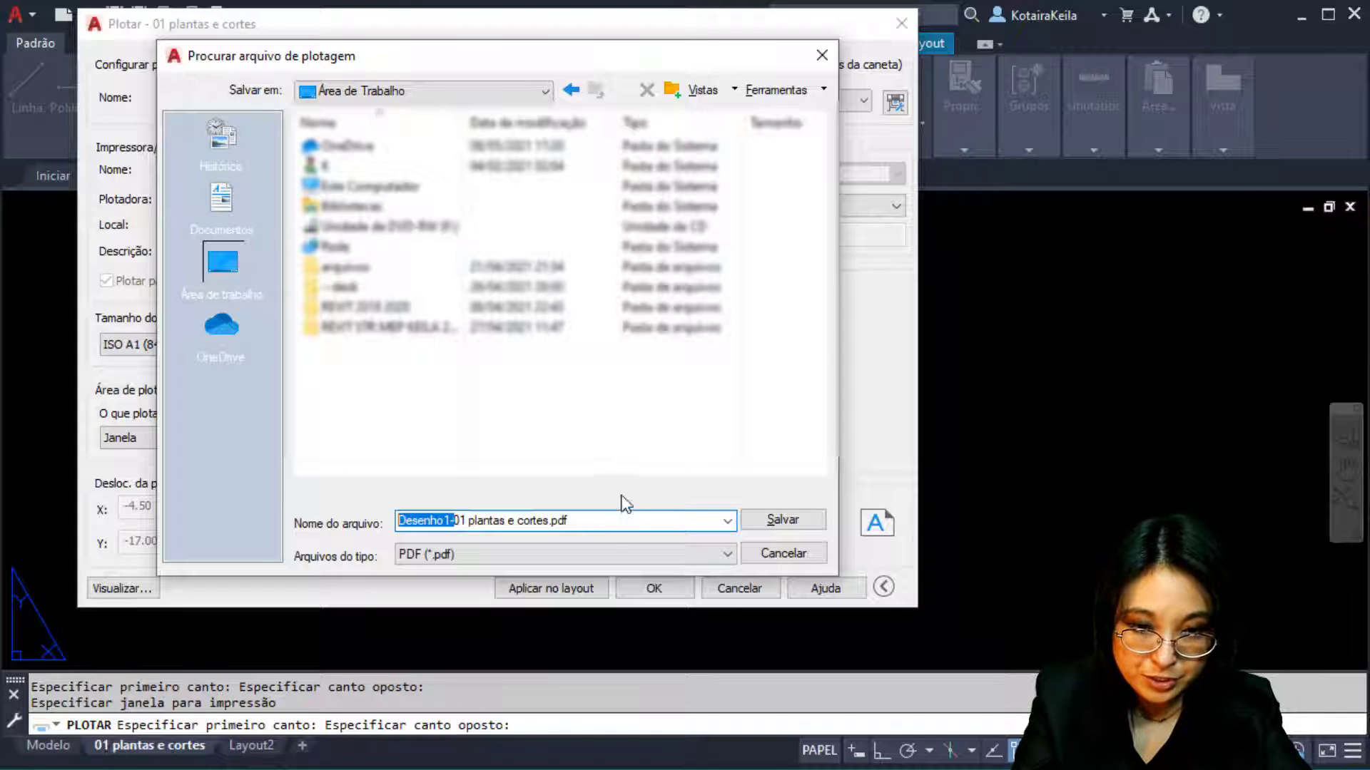
pyautogui.click(483, 520)
pyautogui.moveTo(454, 520); pyautogui.dragTo(558, 569)
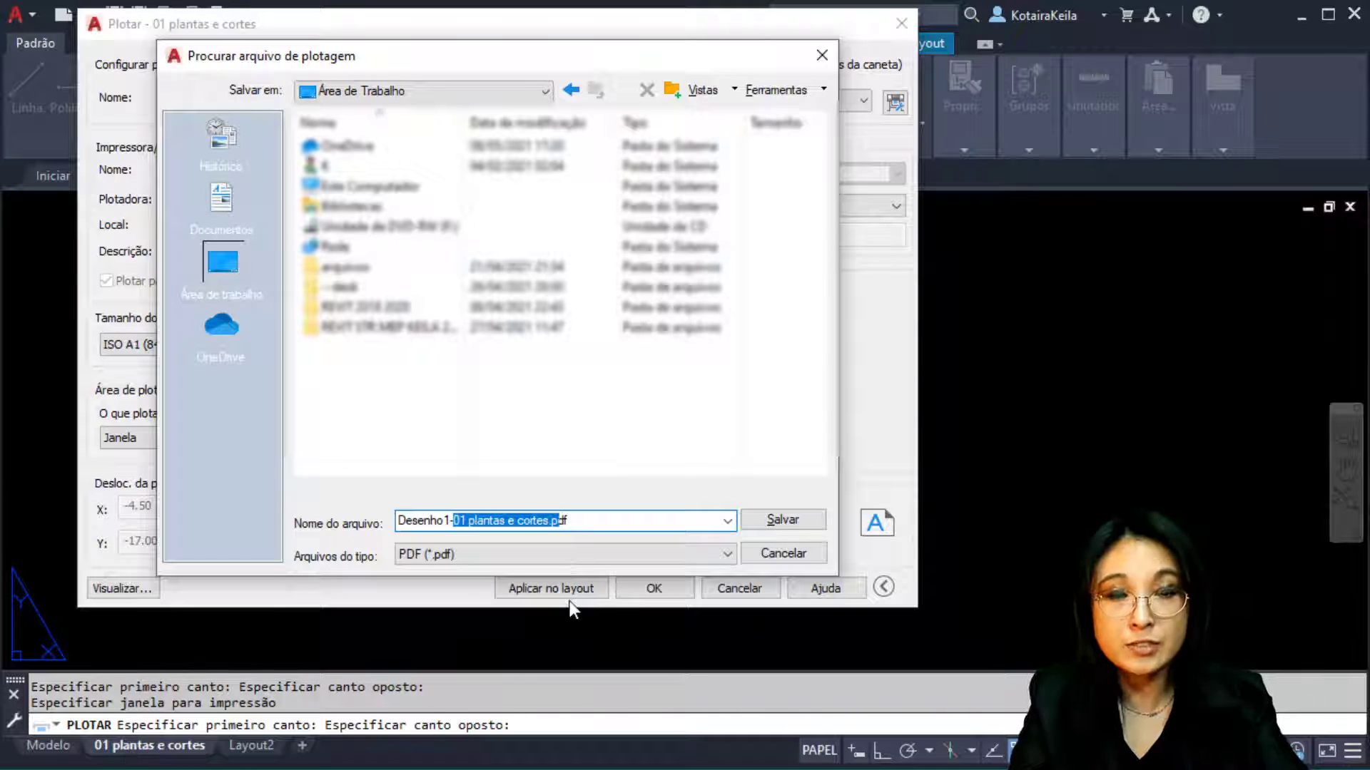
pyautogui.click(461, 520)
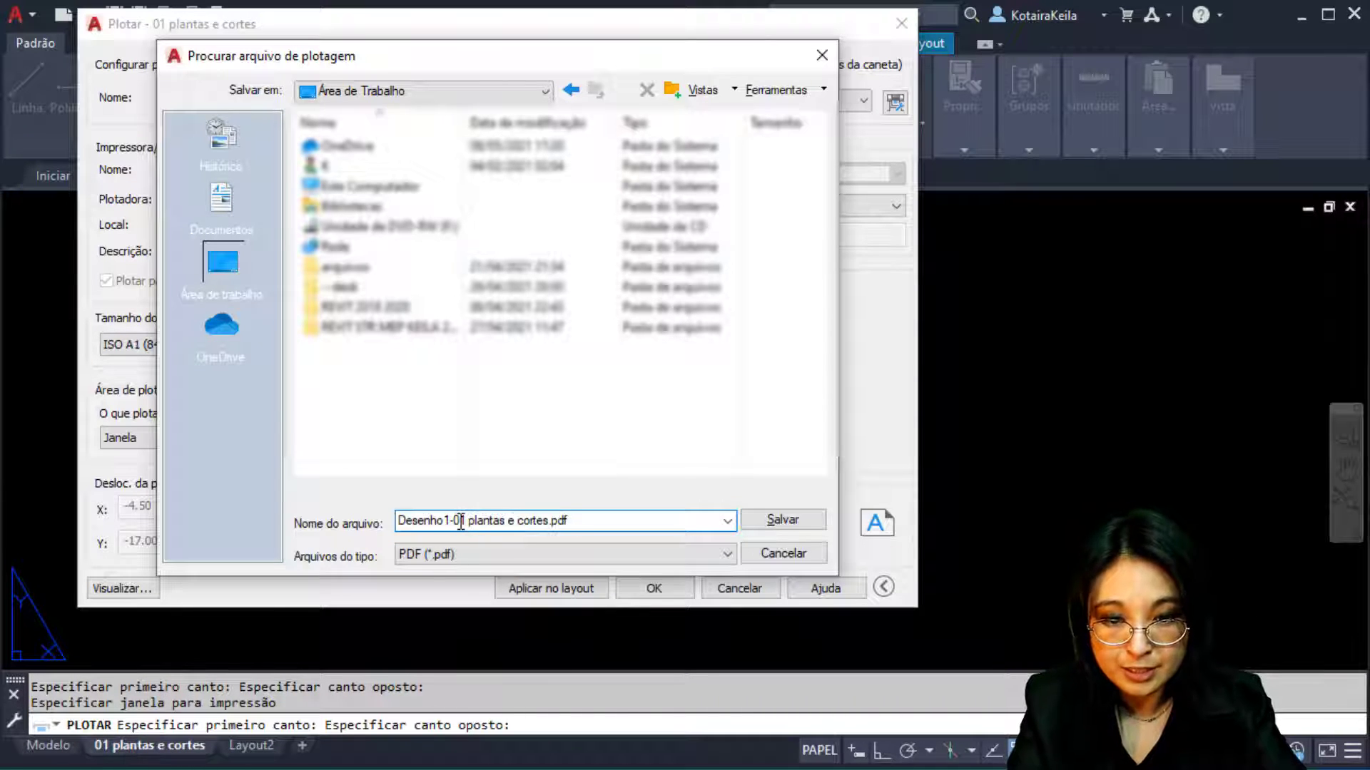
pyautogui.hotkey('shift', 'Home')
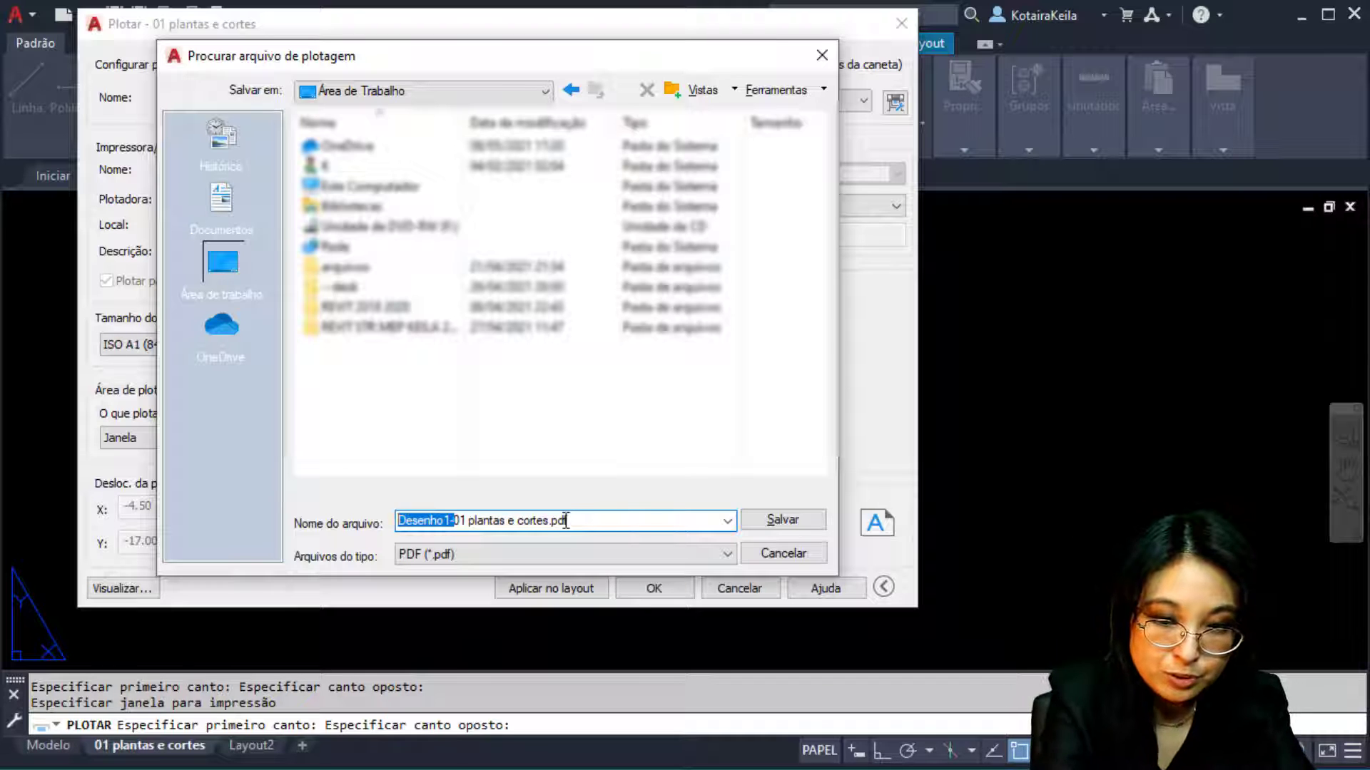
pyautogui.press('BackSpace')
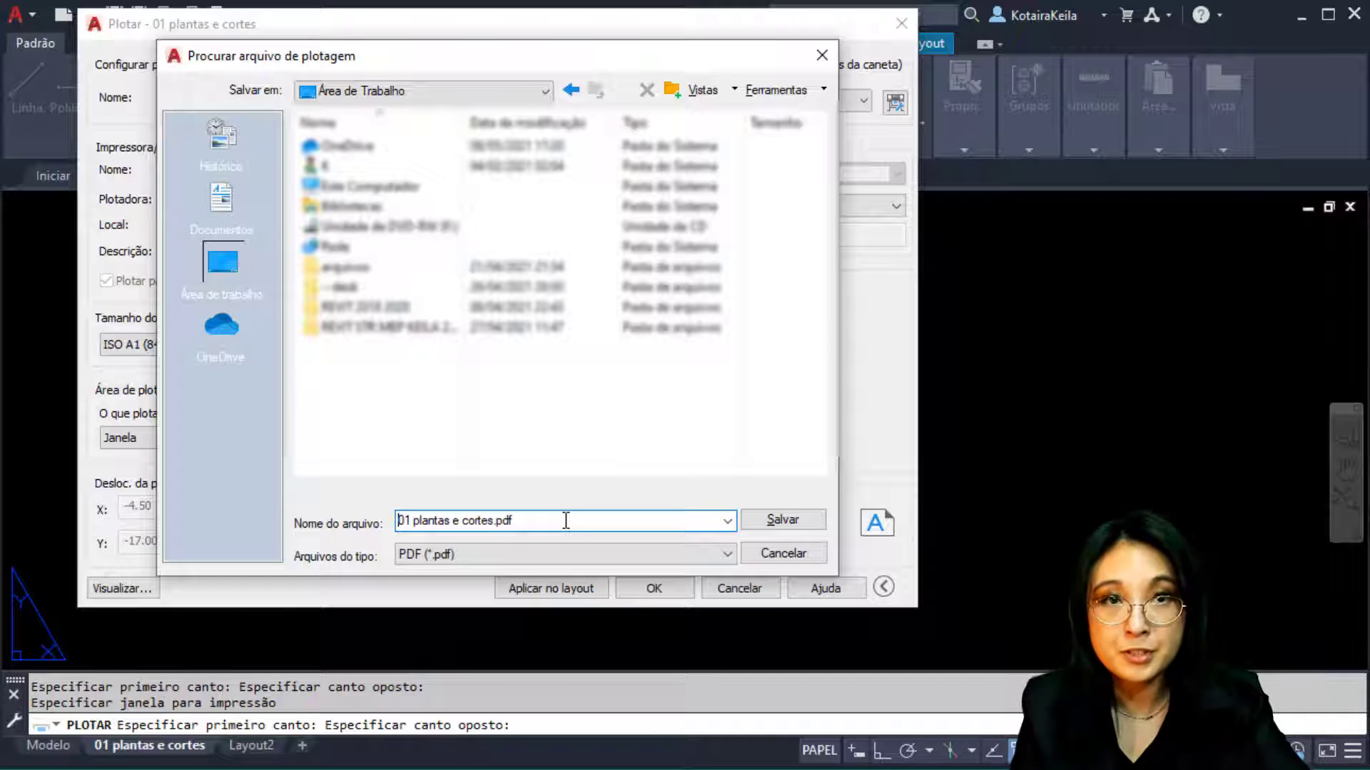
pyautogui.click(809, 522)
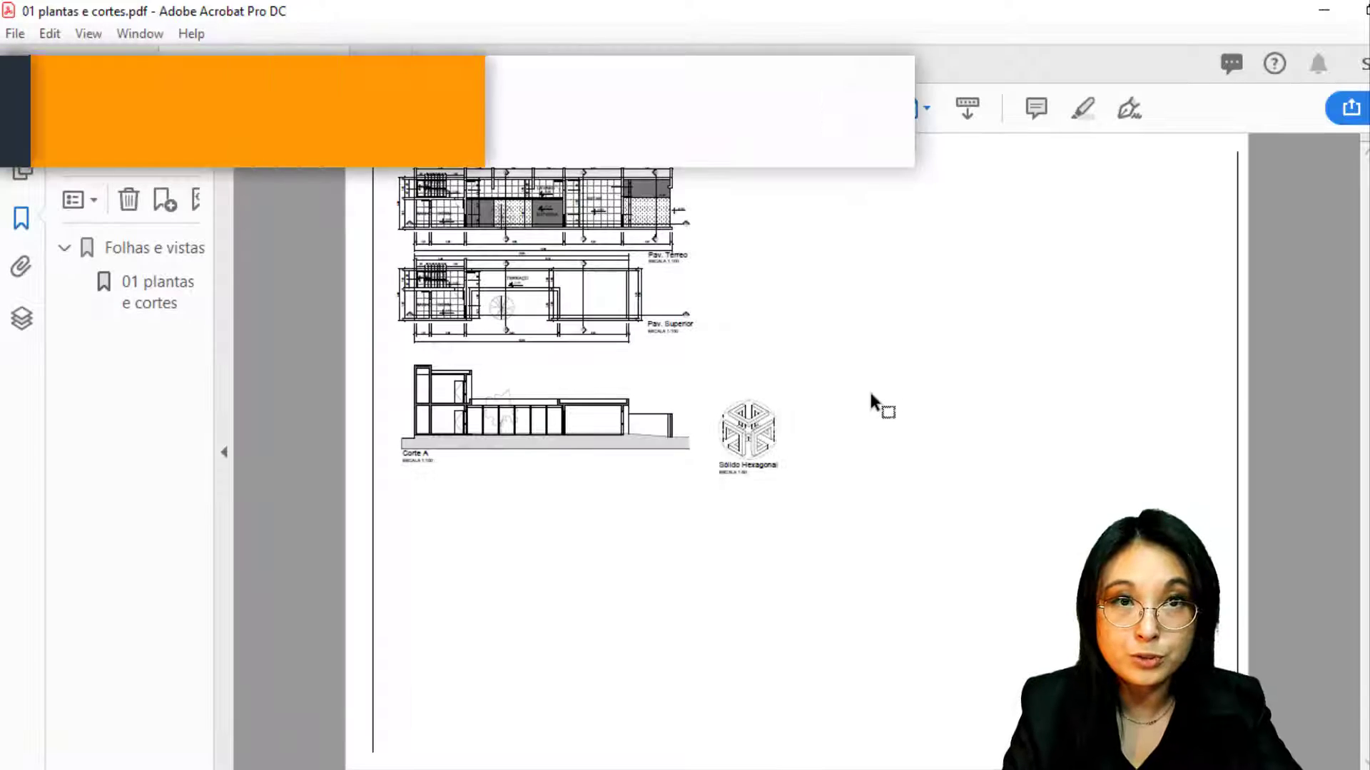
# Pan across the Pav. Superior plan and zoom to 400% on the 3,05 dimension's line weights
pyautogui.keyDown('ctrl'); pyautogui.keyDown('alt'); pyautogui.scroll(5, 551, 351); pyautogui.keyUp('alt'); pyautogui.keyUp('ctrl')
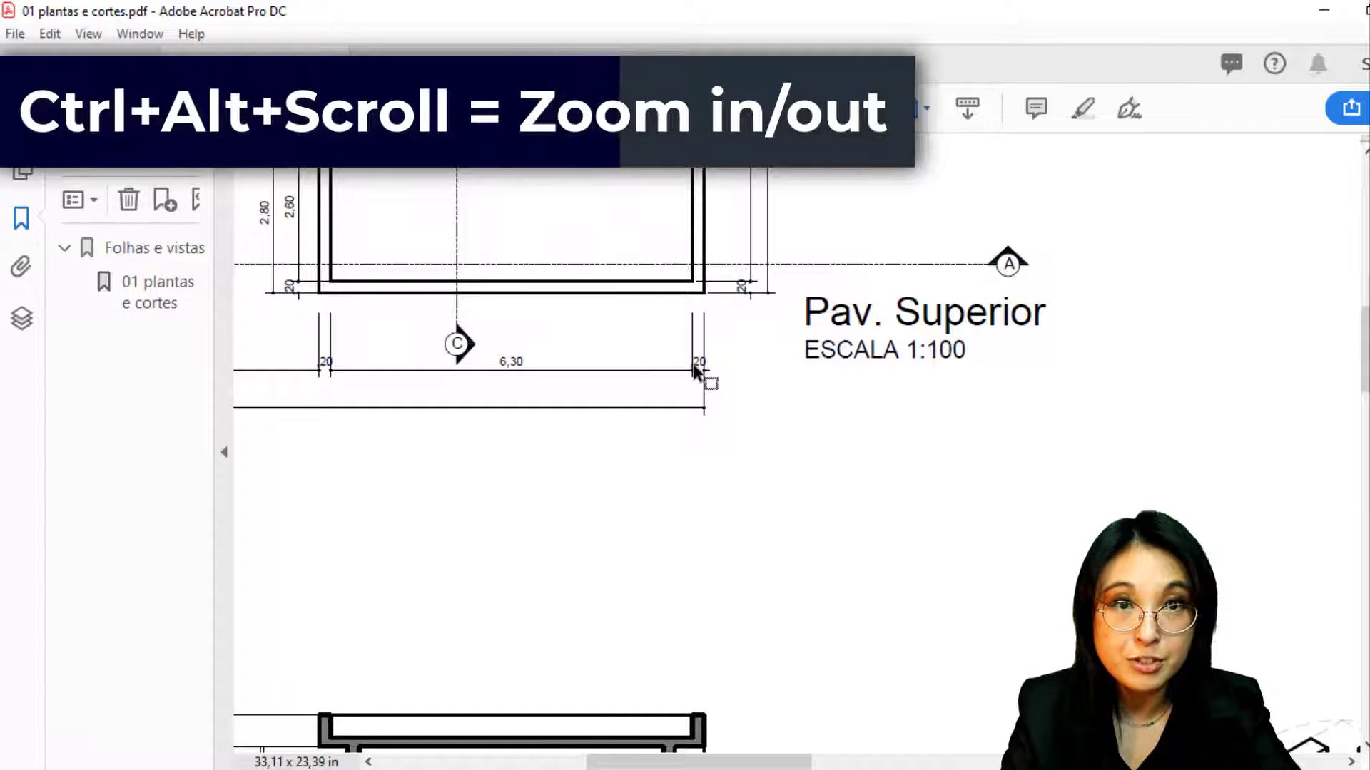
pyautogui.scroll(-3, 706, 371)
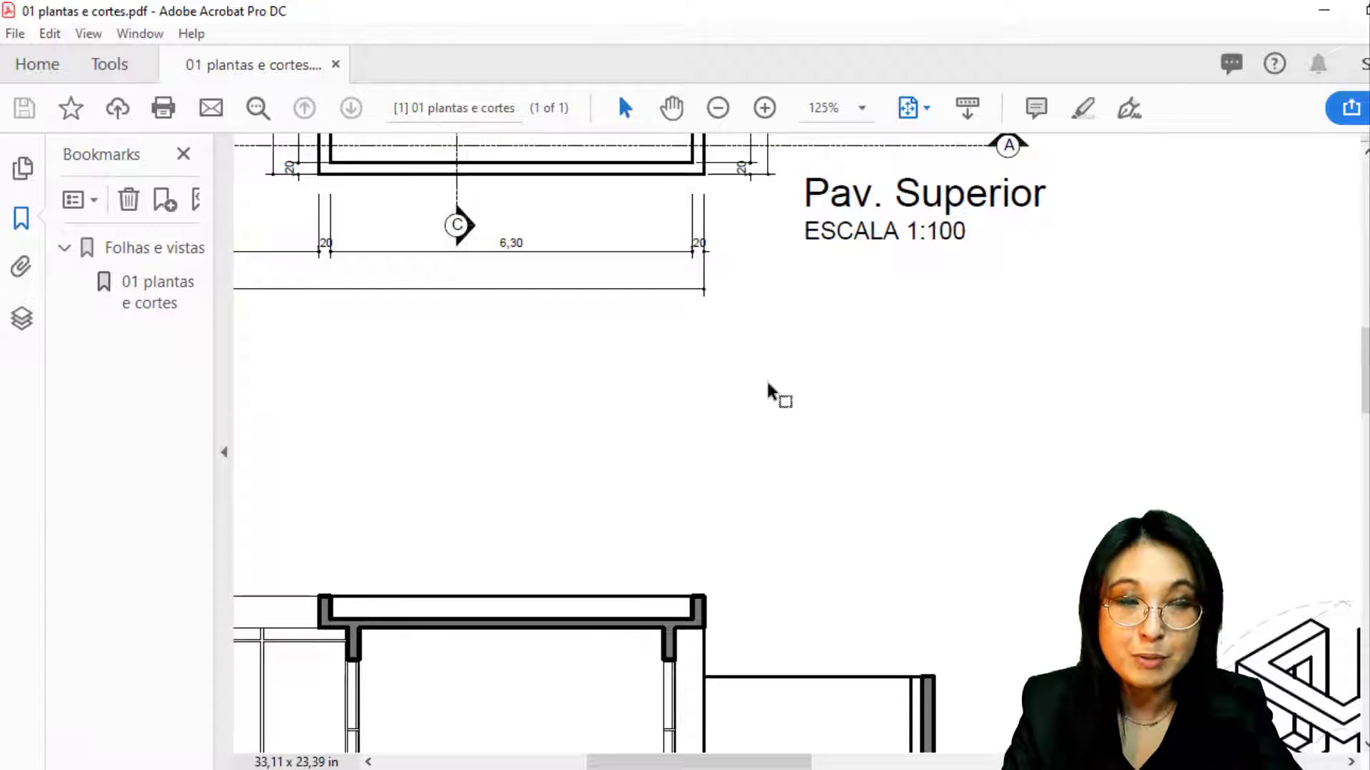
pyautogui.scroll(-7, 770, 392)
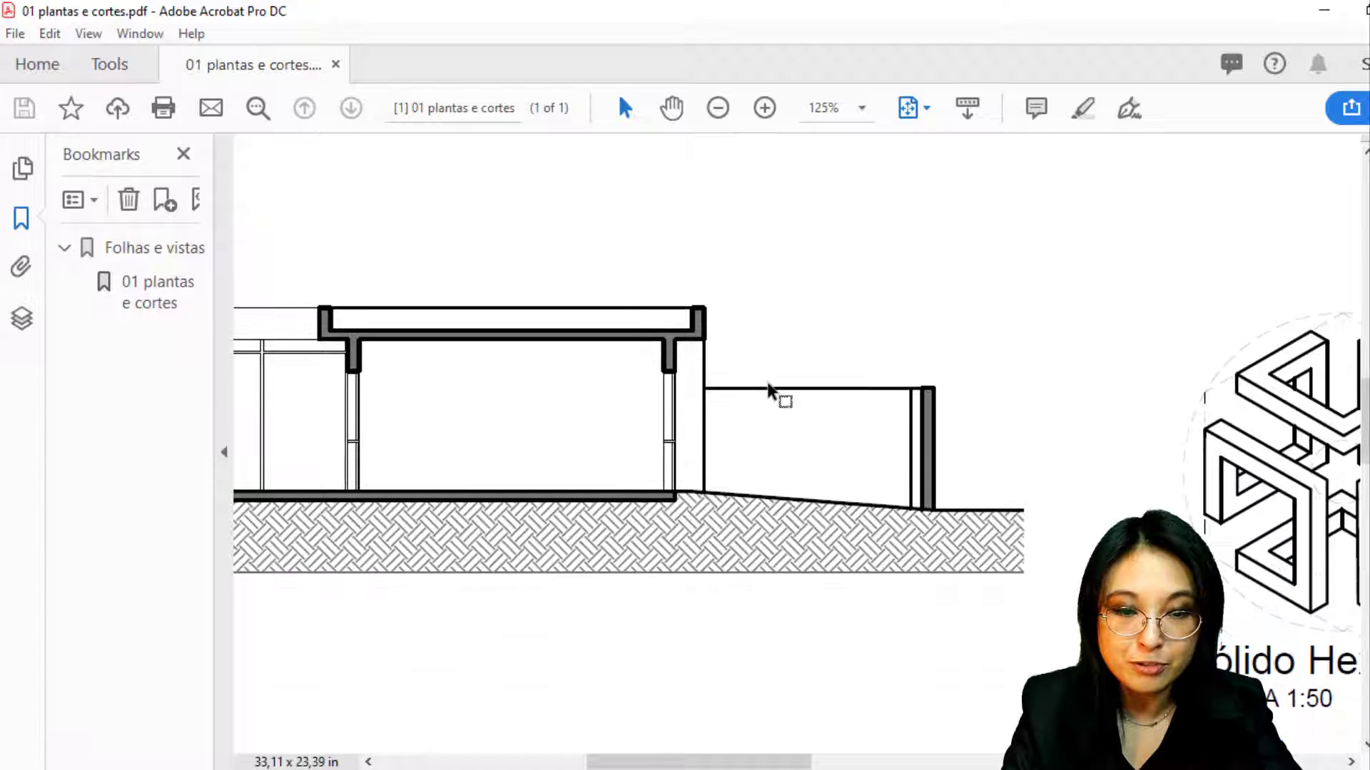
pyautogui.scroll(10, 767, 403)
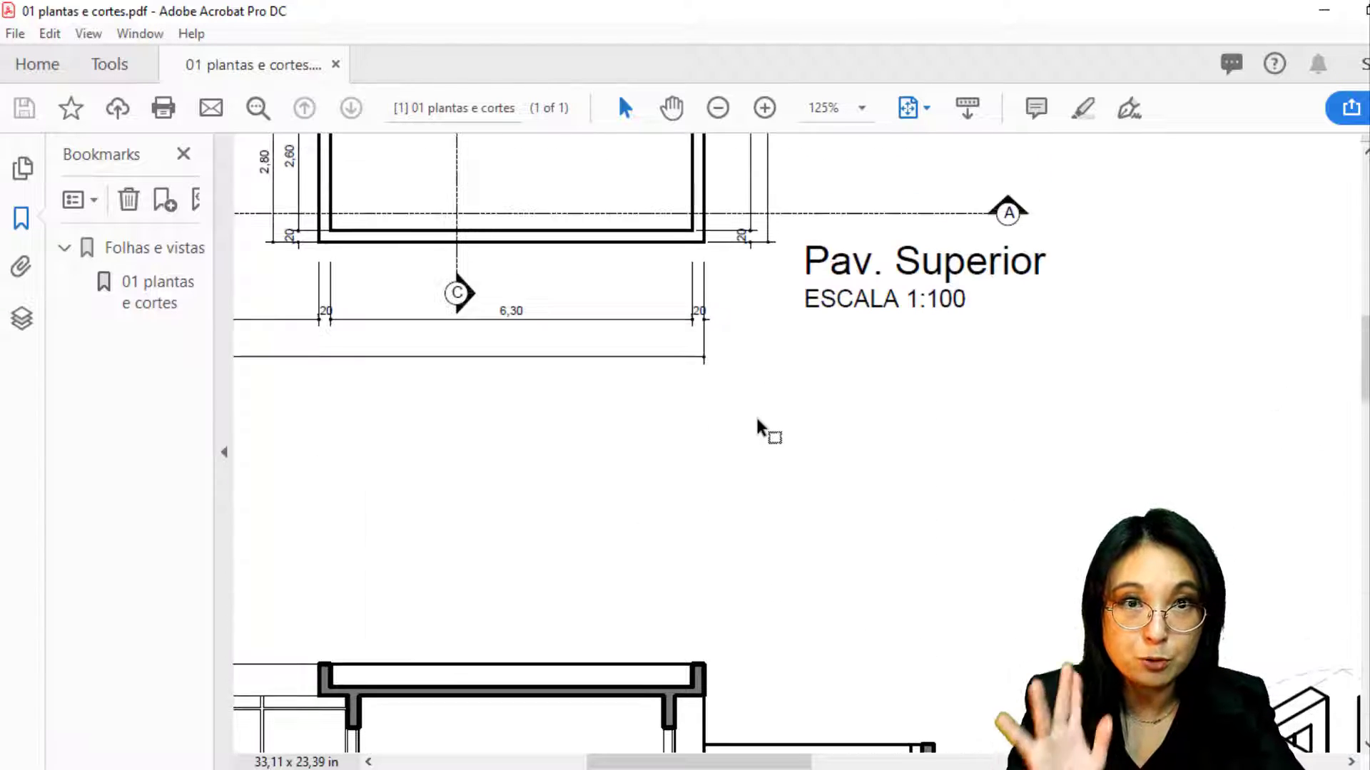
pyautogui.scroll(-9, 762, 427)
pyautogui.scroll(6, 894, 398)
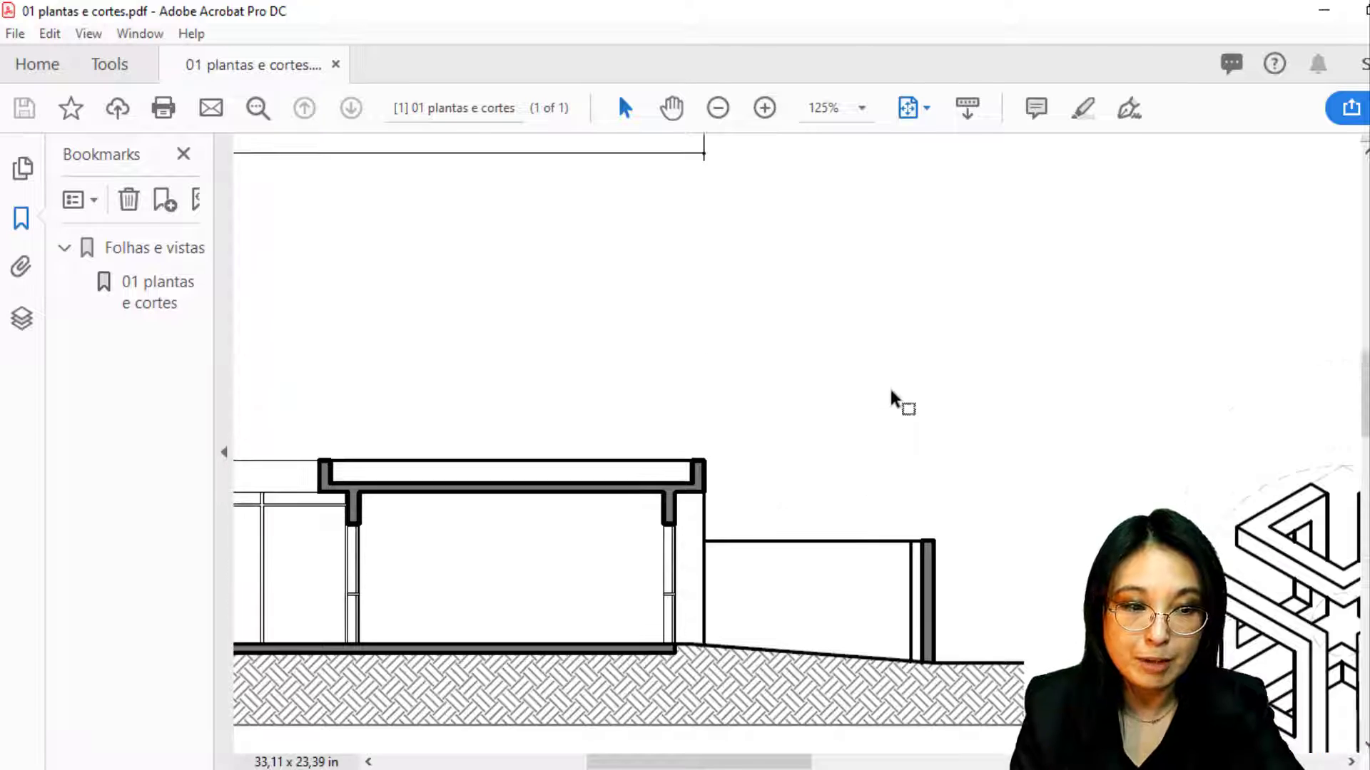
pyautogui.scroll(5, 893, 403)
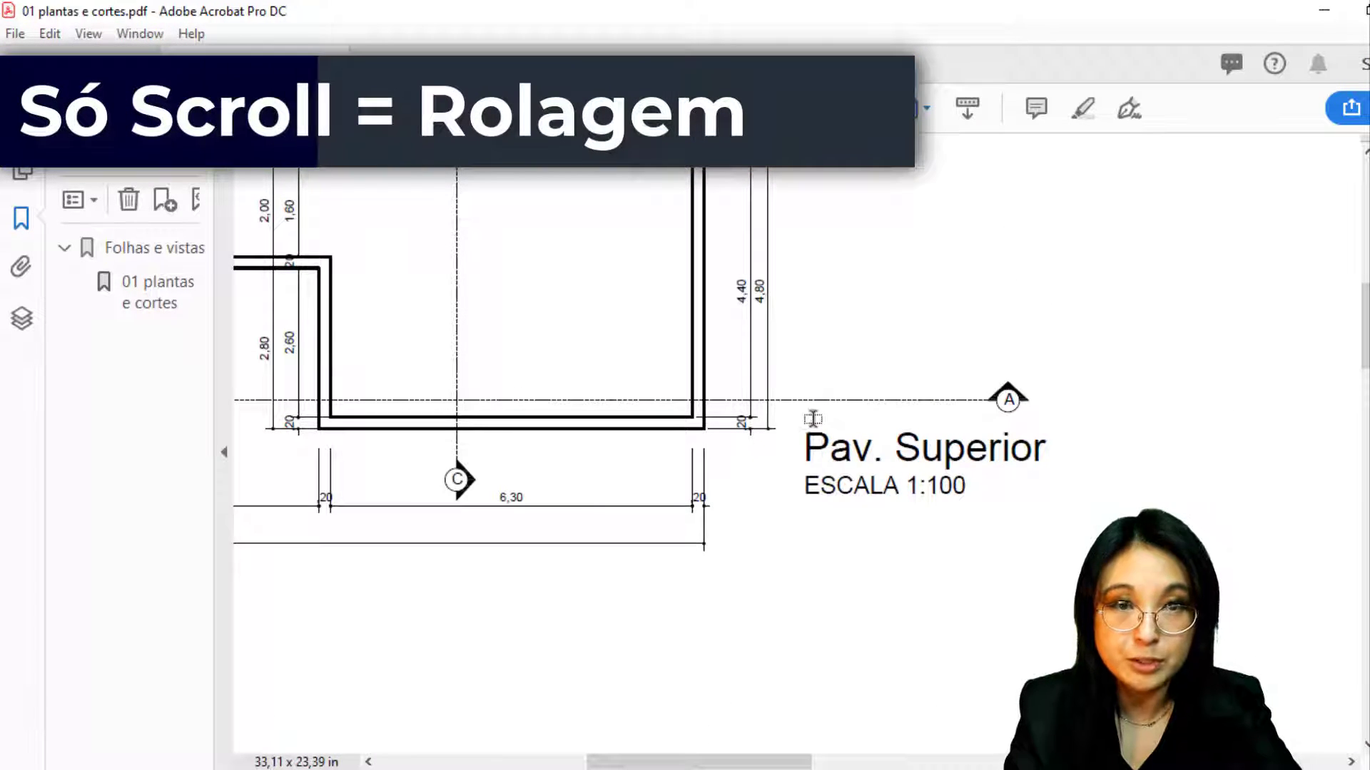
pyautogui.hscroll(-10, 833, 415)
pyautogui.hscroll(12, 820, 419)
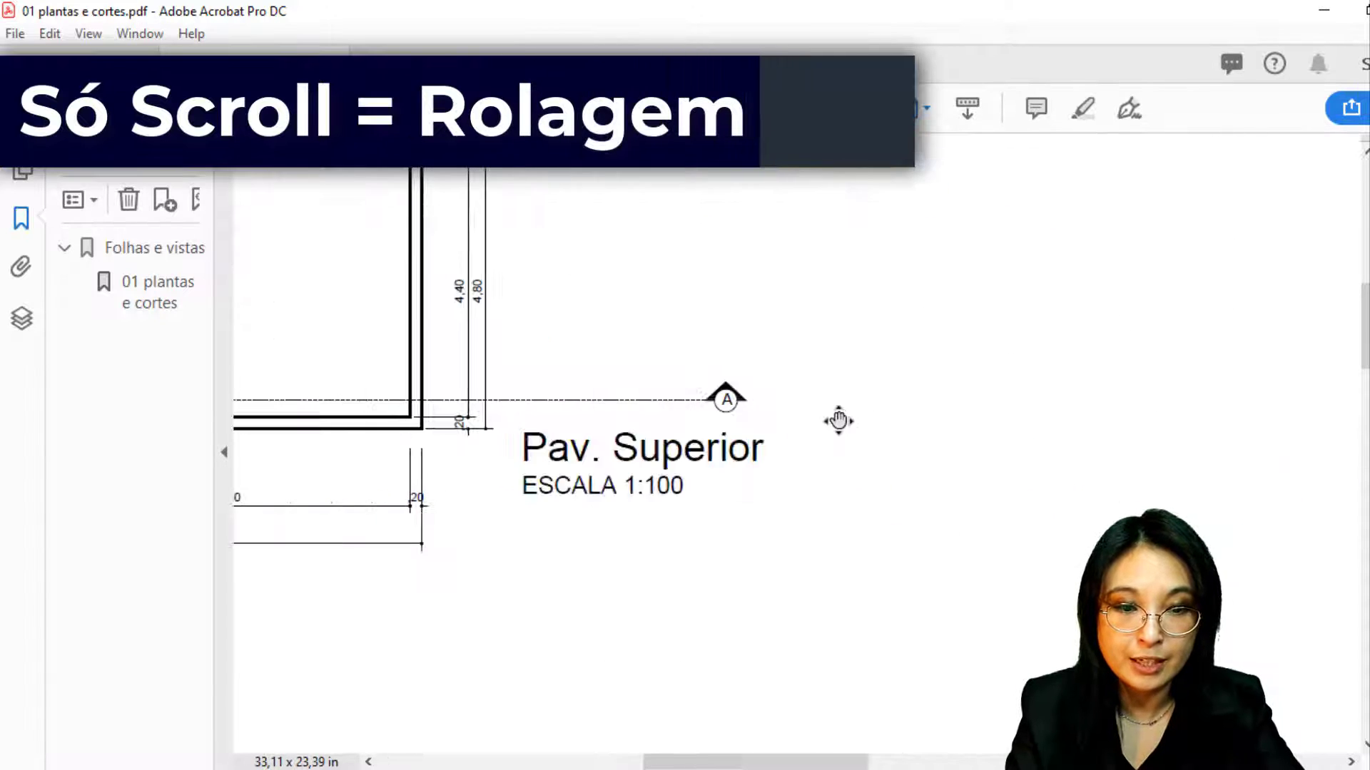
pyautogui.hscroll(-8, 785, 424)
pyautogui.hscroll(10, 802, 435)
pyautogui.hscroll(-13, 887, 434)
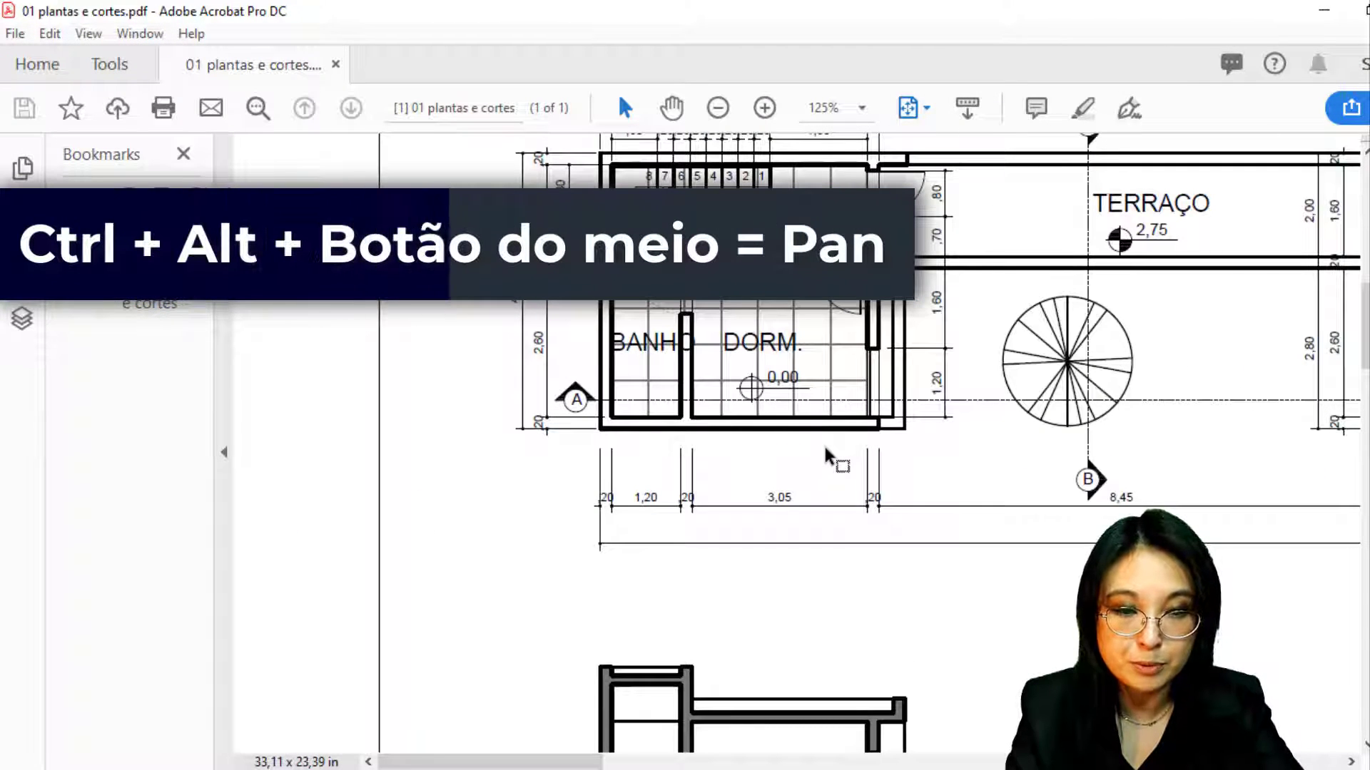
pyautogui.keyDown('ctrl'); pyautogui.scroll(4, 825, 448); pyautogui.keyUp('ctrl')
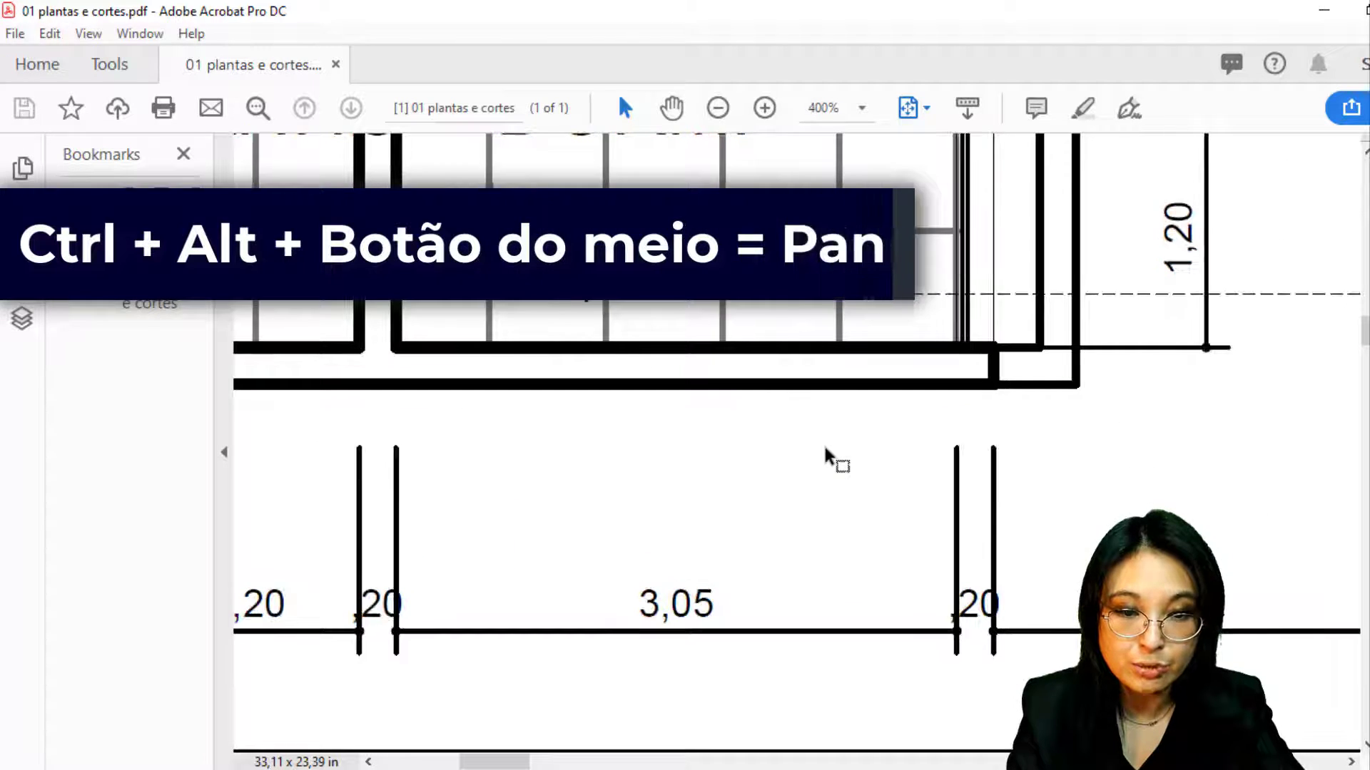
pyautogui.keyDown('ctrl'); pyautogui.scroll(-5, 824, 449); pyautogui.keyUp('ctrl')
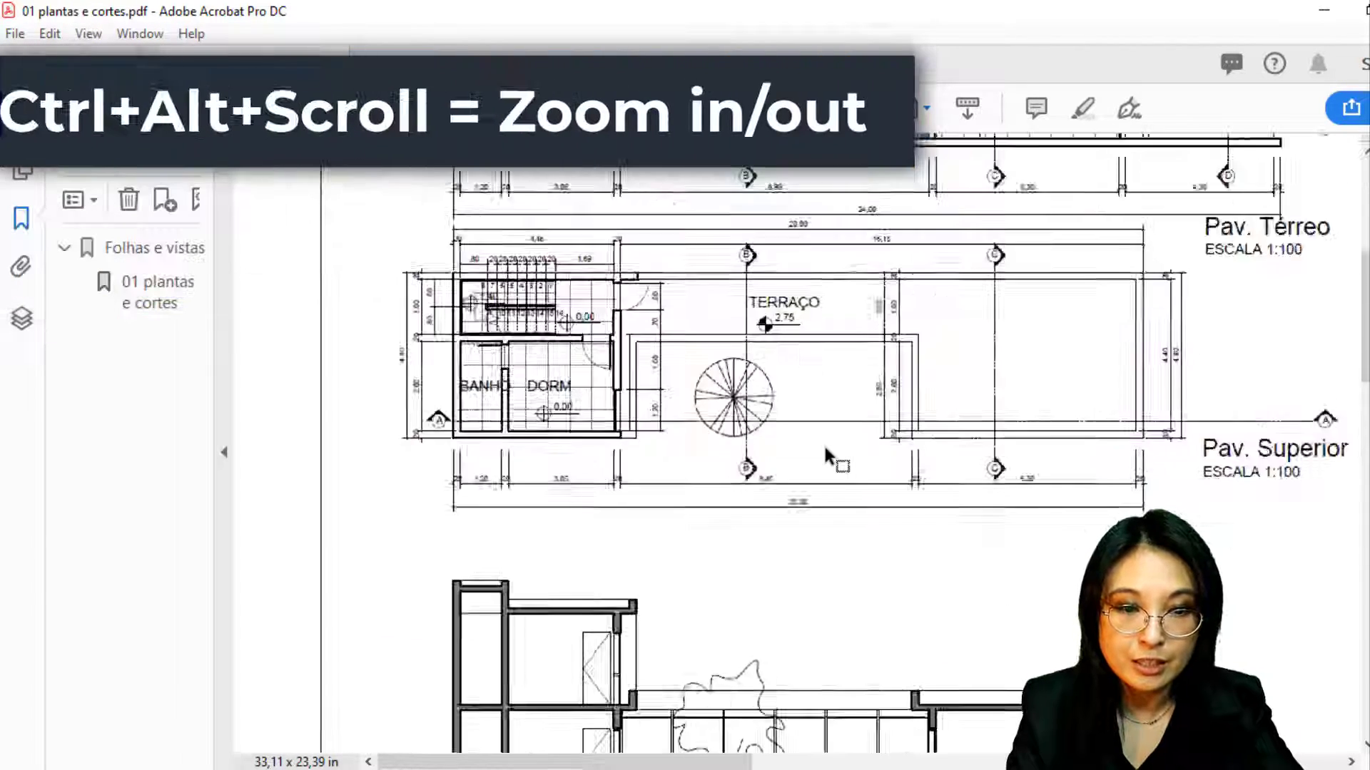
# Zoom in and out over the EXTERNA, ESTAR and Corte A hatches and wall lines
pyautogui.keyDown('ctrl'); pyautogui.scroll(2, 756, 424); pyautogui.keyUp('ctrl')
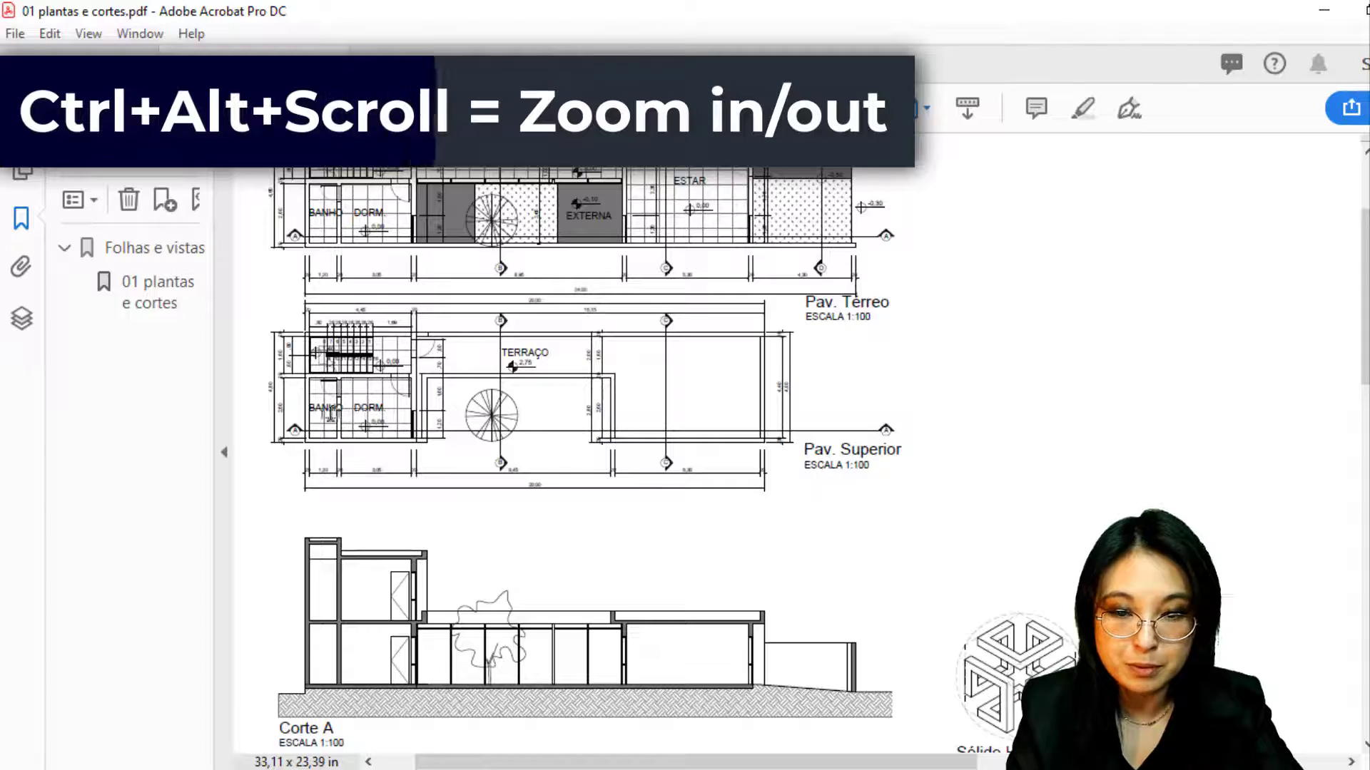
pyautogui.keyDown('ctrl'); pyautogui.keyDown('alt'); pyautogui.scroll(5, 378, 444); pyautogui.keyUp('alt'); pyautogui.keyUp('ctrl')
pyautogui.keyDown('ctrl'); pyautogui.keyDown('alt'); pyautogui.scroll(-5, 378, 442); pyautogui.keyUp('alt'); pyautogui.keyUp('ctrl')
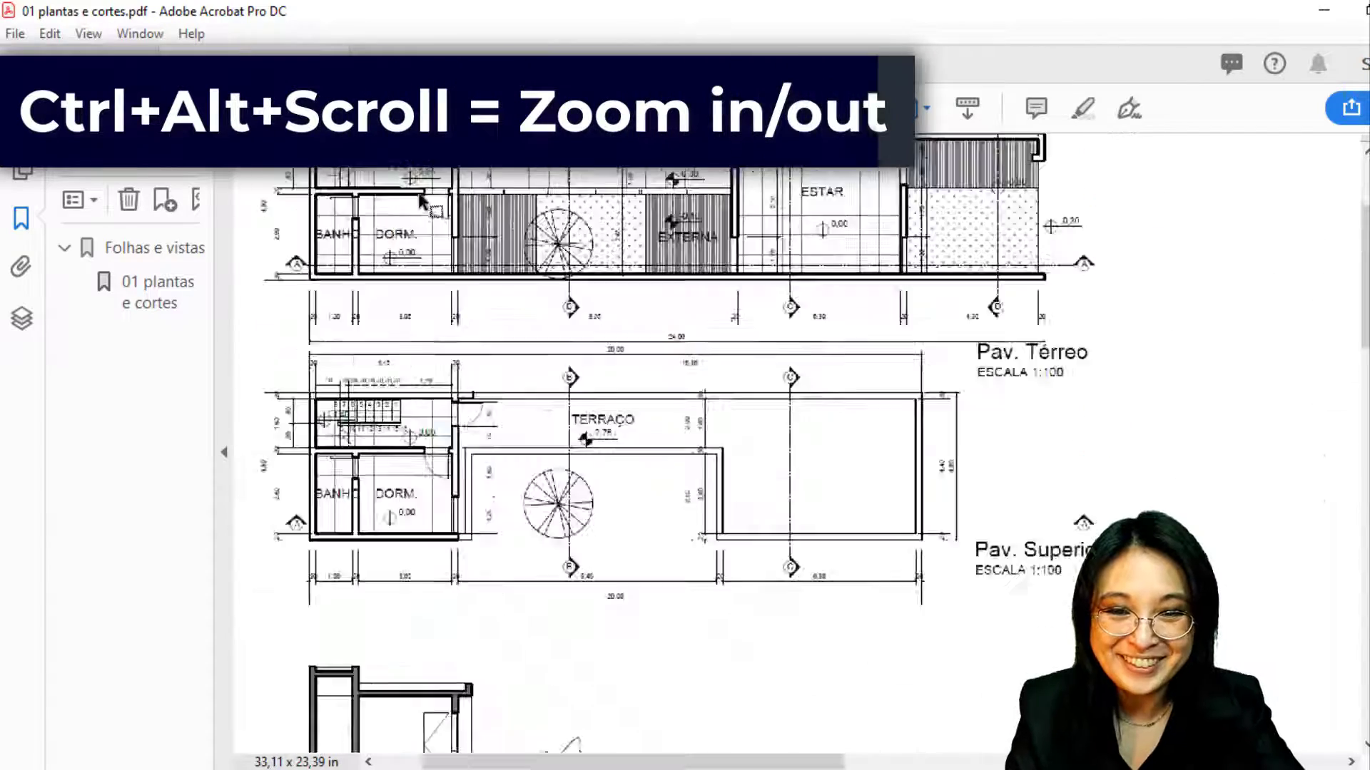
pyautogui.keyDown('ctrl'); pyautogui.keyDown('alt'); pyautogui.scroll(3, 308, 379); pyautogui.keyUp('alt'); pyautogui.keyUp('ctrl')
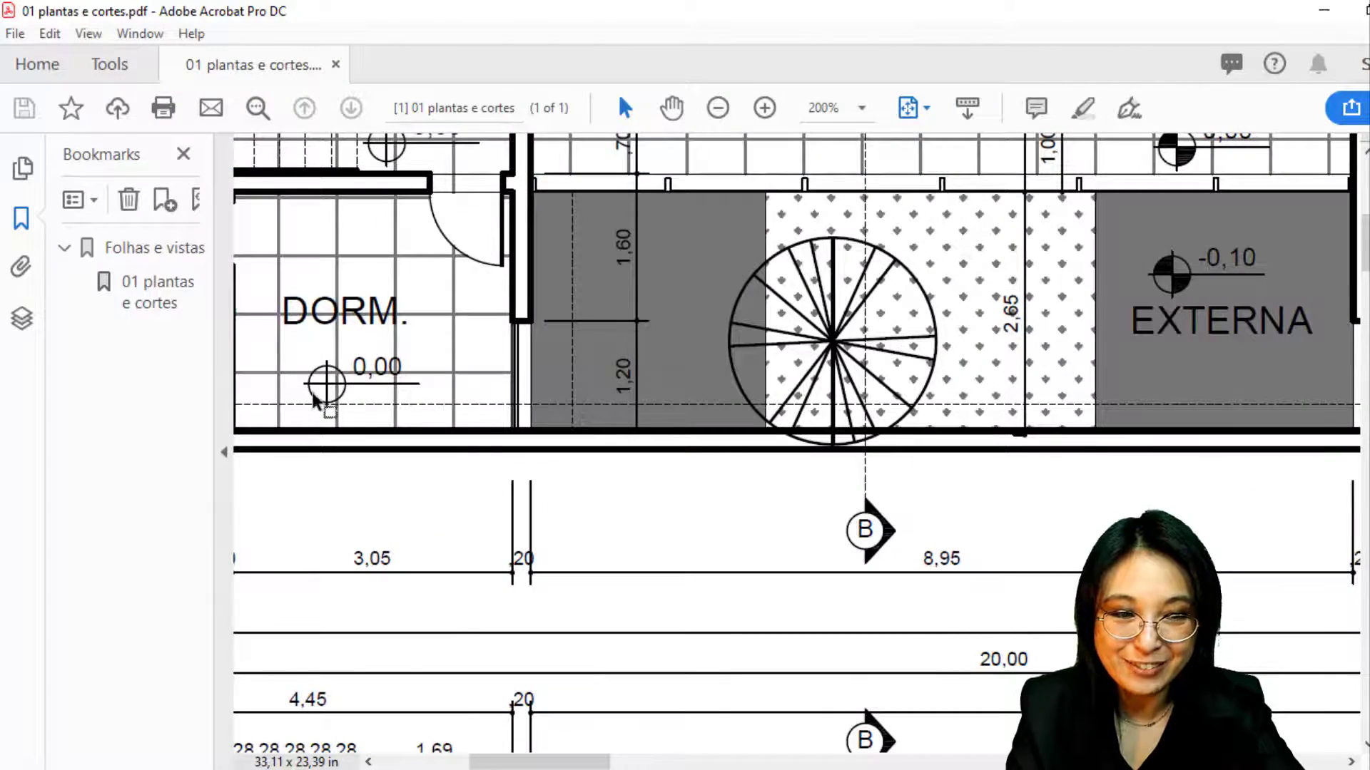
pyautogui.keyDown('ctrl'); pyautogui.keyDown('alt'); pyautogui.scroll(-3, 308, 379); pyautogui.keyUp('alt'); pyautogui.keyUp('ctrl')
pyautogui.keyDown('ctrl'); pyautogui.keyDown('alt'); pyautogui.scroll(3, 889, 321); pyautogui.keyUp('alt'); pyautogui.keyUp('ctrl')
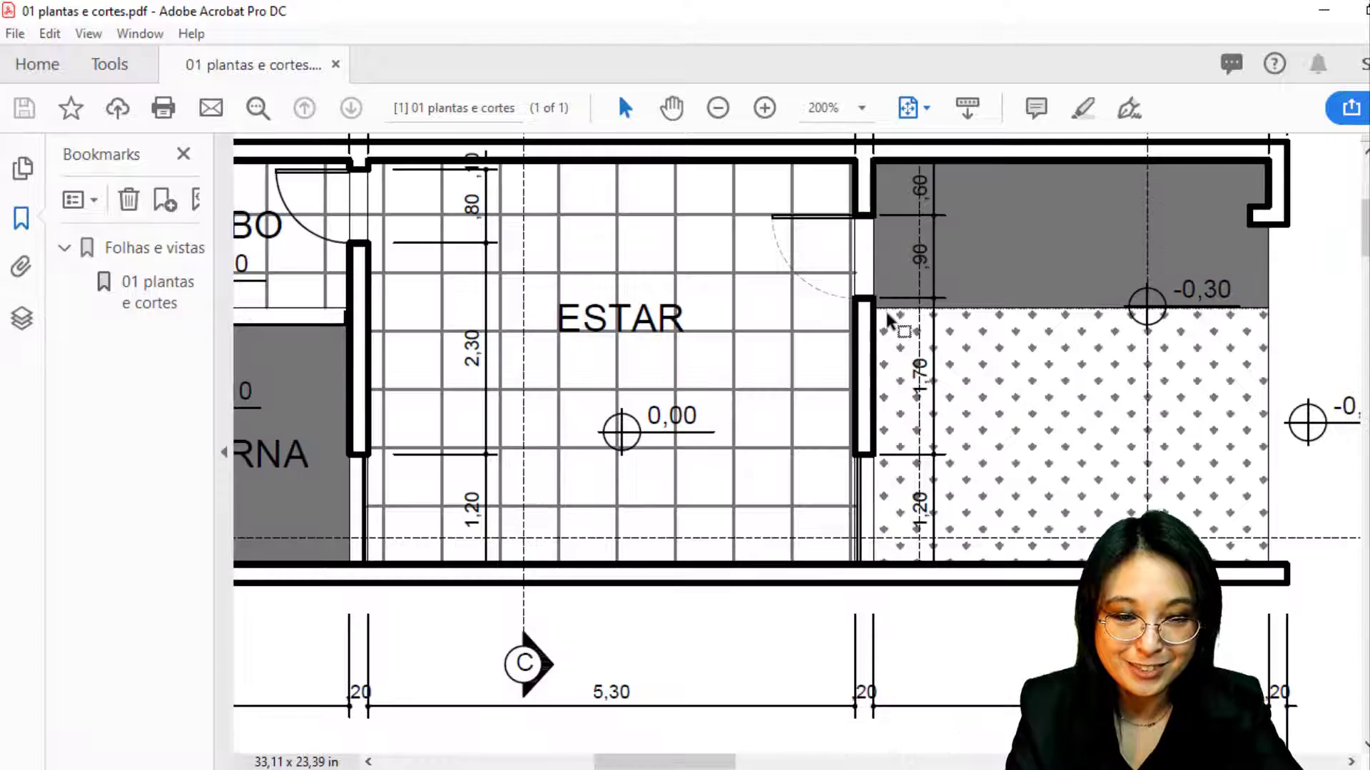
pyautogui.keyDown('ctrl'); pyautogui.scroll(3, 1148, 250); pyautogui.keyUp('ctrl')
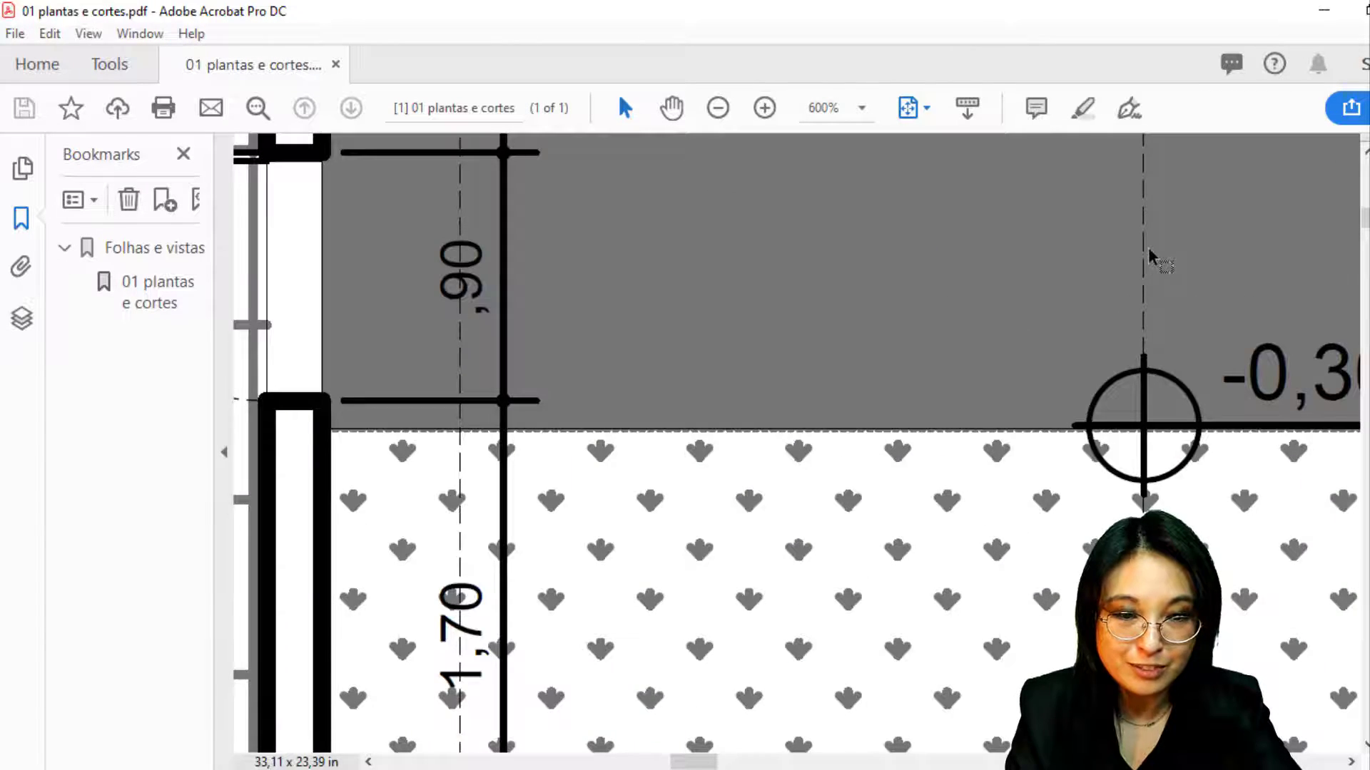
pyautogui.keyDown('ctrl'); pyautogui.scroll(-5, 1148, 253); pyautogui.keyUp('ctrl')
pyautogui.keyDown('ctrl'); pyautogui.scroll(4, 784, 350); pyautogui.keyUp('ctrl')
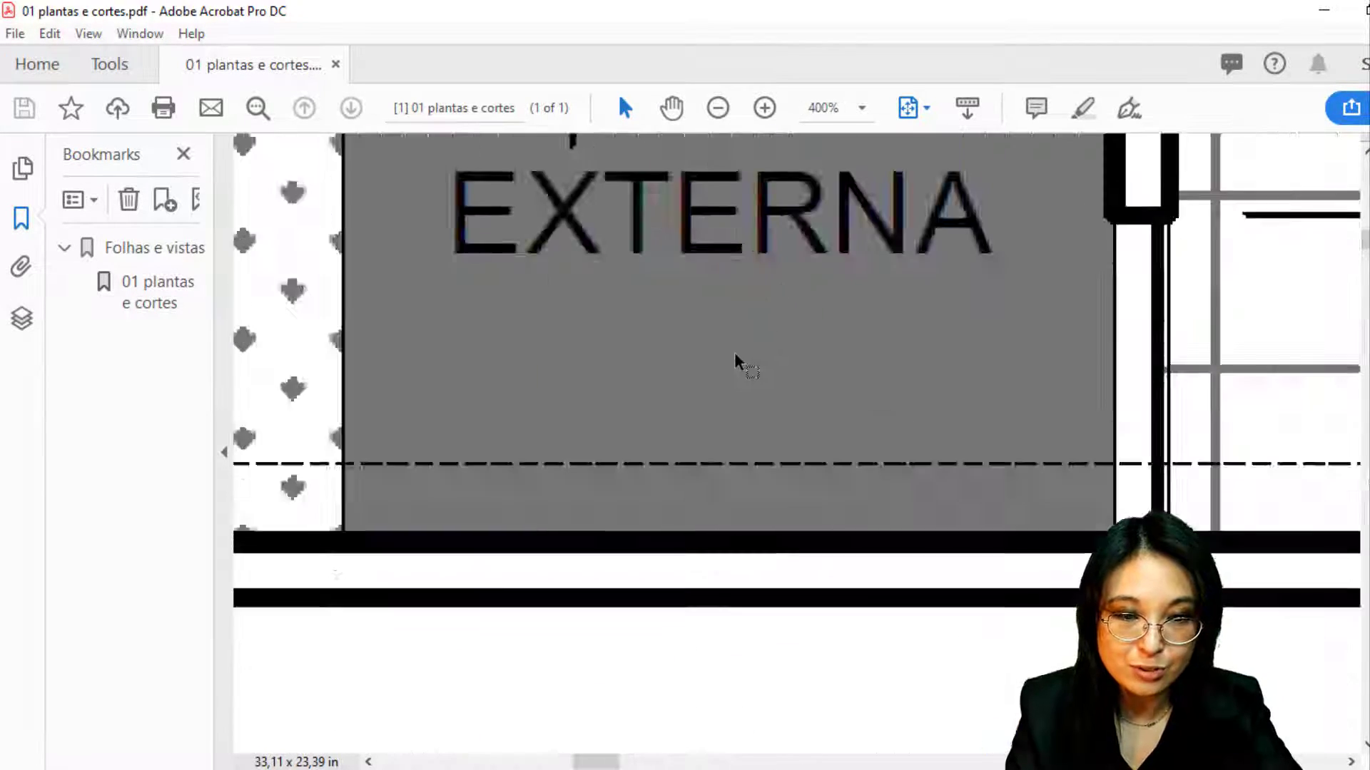
pyautogui.keyDown('ctrl'); pyautogui.scroll(3, 734, 357); pyautogui.keyUp('ctrl')
pyautogui.keyDown('ctrl'); pyautogui.scroll(-2, 917, 415); pyautogui.keyUp('ctrl')
pyautogui.keyDown('ctrl'); pyautogui.scroll(2, 378, 442); pyautogui.keyUp('ctrl')
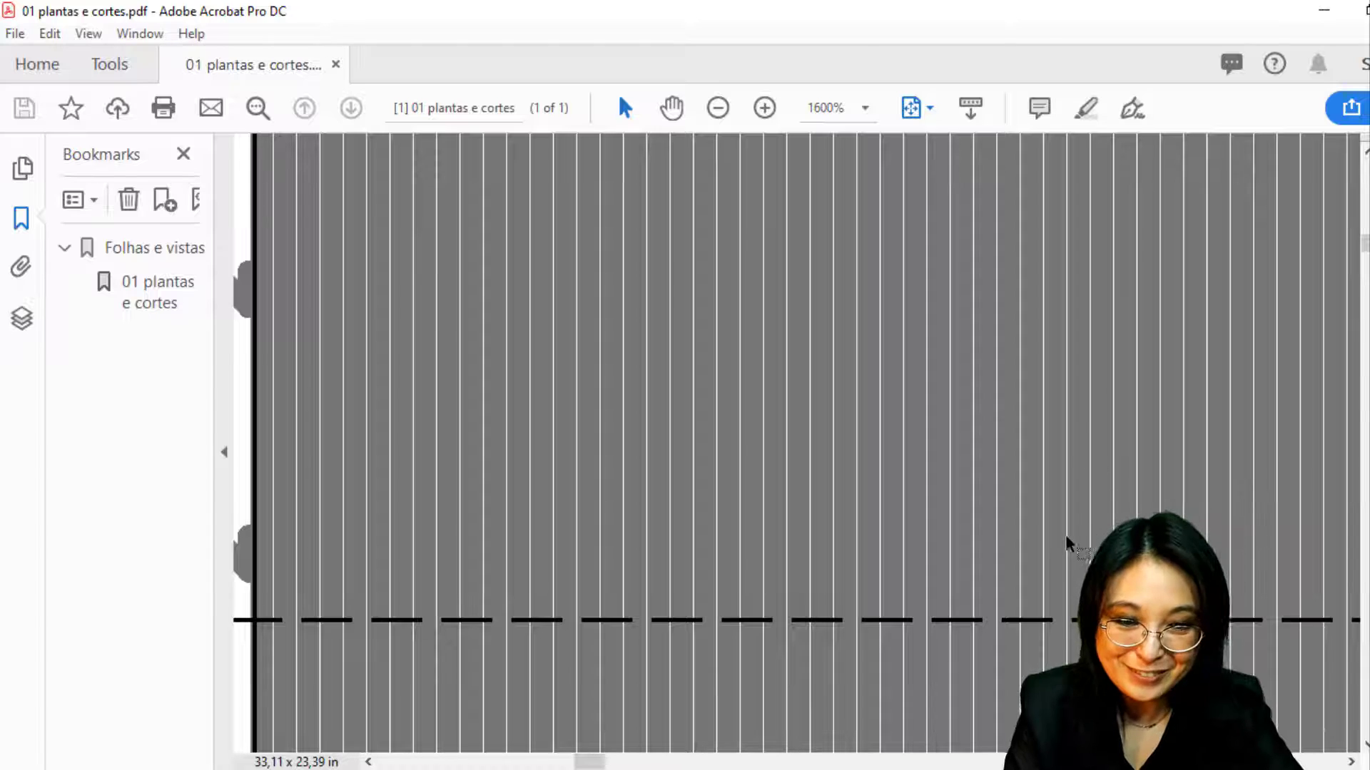
pyautogui.keyDown('ctrl'); pyautogui.scroll(-5, 1064, 528); pyautogui.keyUp('ctrl')
pyautogui.keyDown('ctrl'); pyautogui.scroll(-4, 708, 432); pyautogui.keyUp('ctrl')
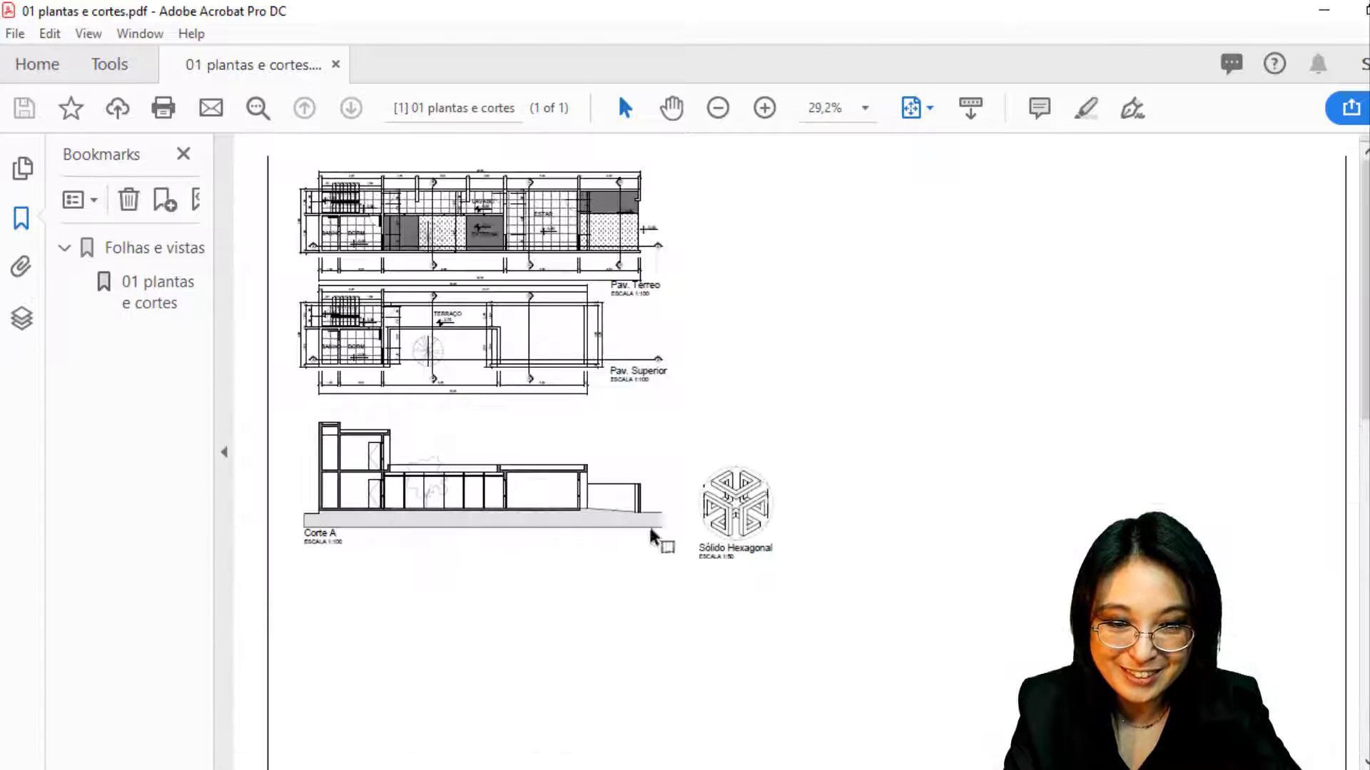
pyautogui.keyDown('ctrl'); pyautogui.scroll(3, 277, 350); pyautogui.keyUp('ctrl')
pyautogui.keyDown('ctrl'); pyautogui.scroll(3, 428, 650); pyautogui.keyUp('ctrl')
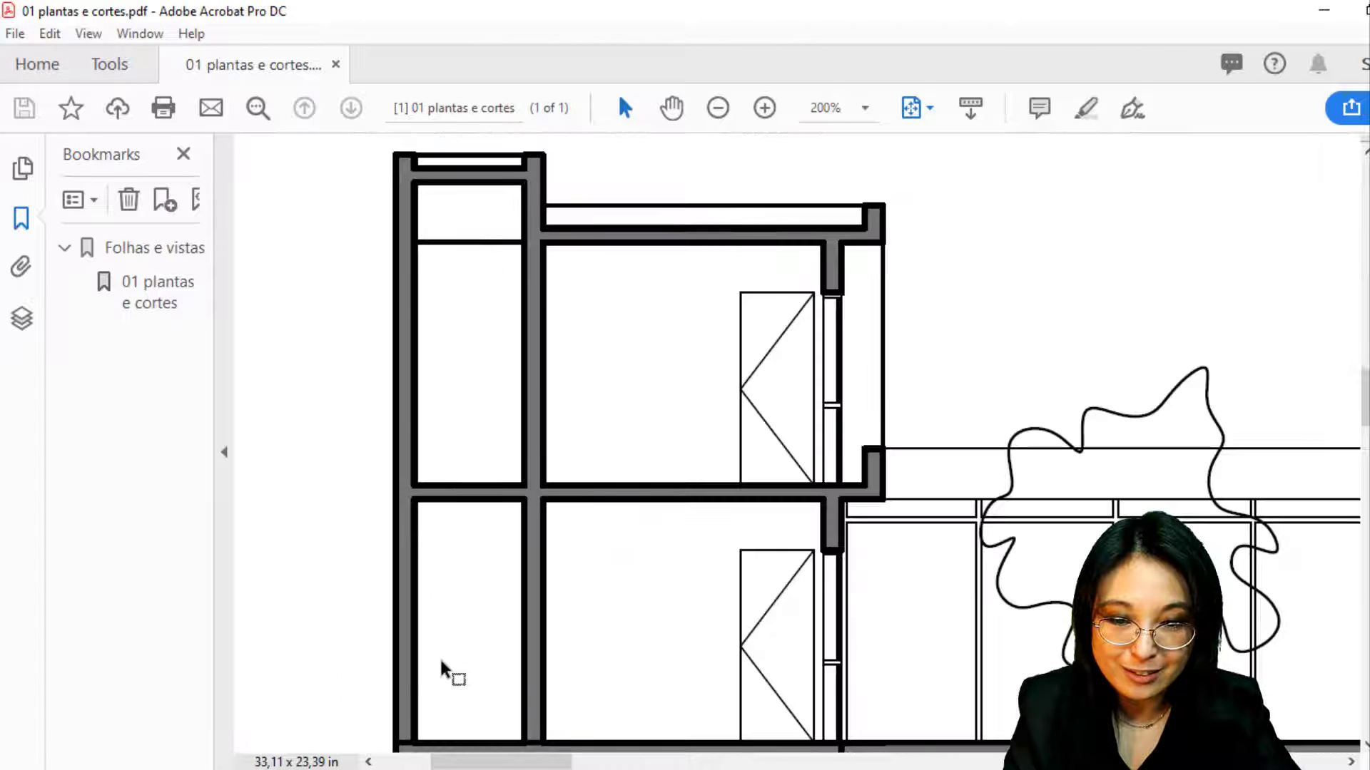
pyautogui.keyDown('ctrl'); pyautogui.scroll(-4, 428, 650); pyautogui.keyUp('ctrl')
pyautogui.keyDown('ctrl'); pyautogui.scroll(3, 439, 656); pyautogui.keyUp('ctrl')
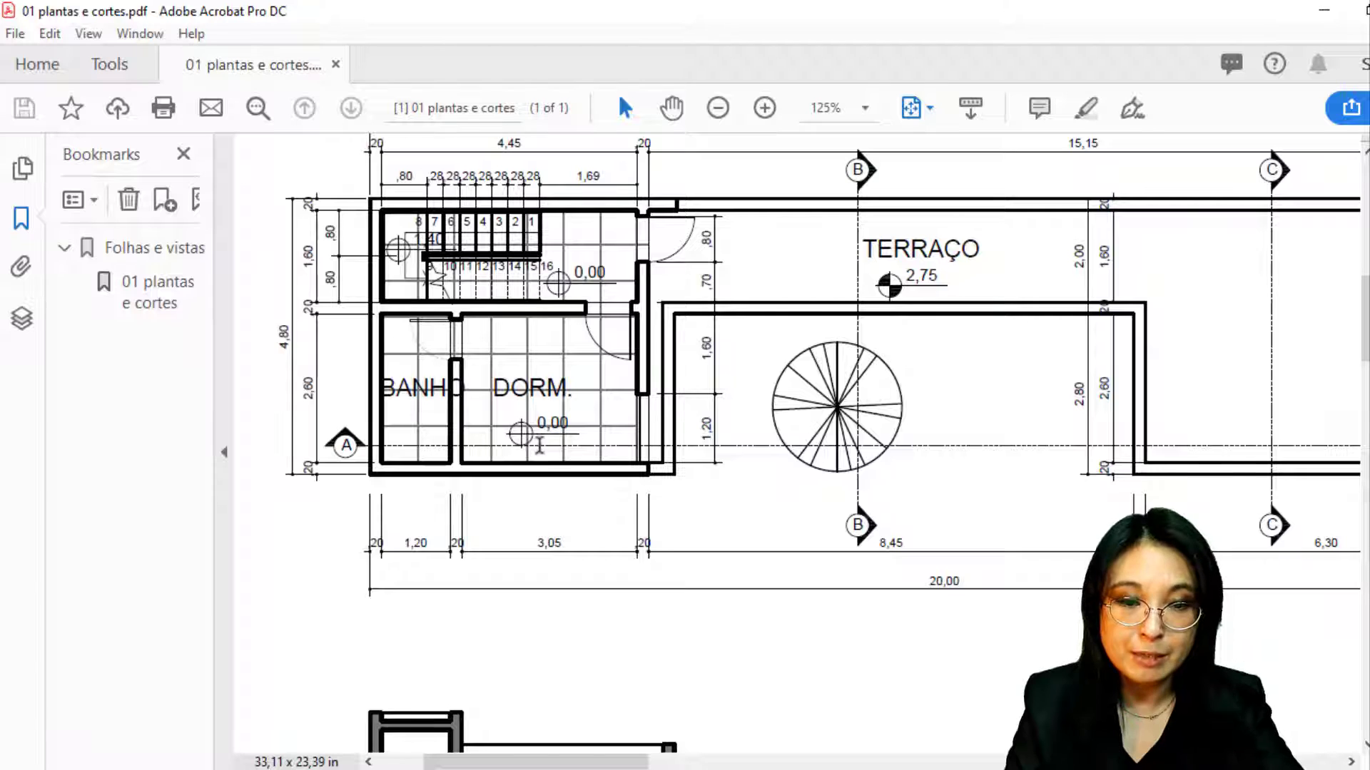
# Marquee-zoom to 200% on the upper-floor BANHO, DORM. and TERRAÇO plan
pyautogui.click(686, 405)
pyautogui.click(579, 544)
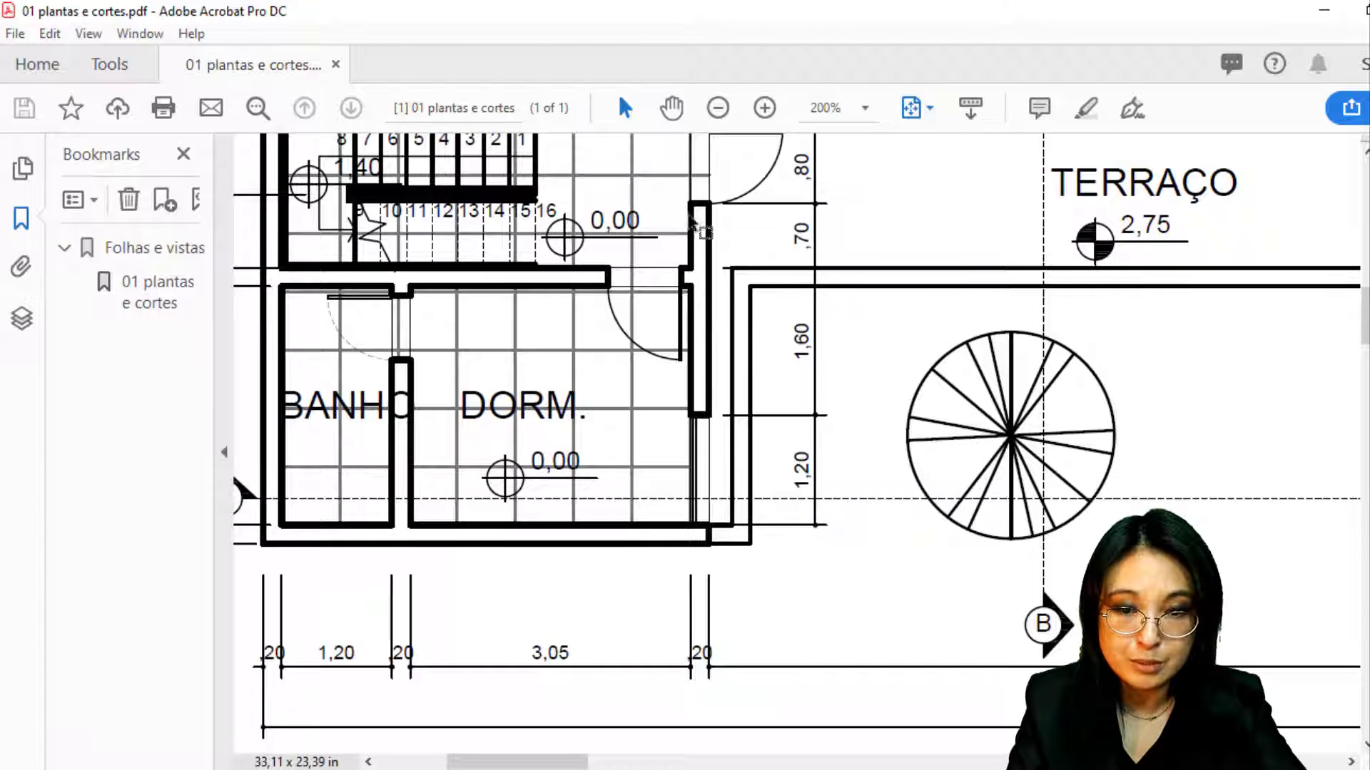
pyautogui.click(321, 418)
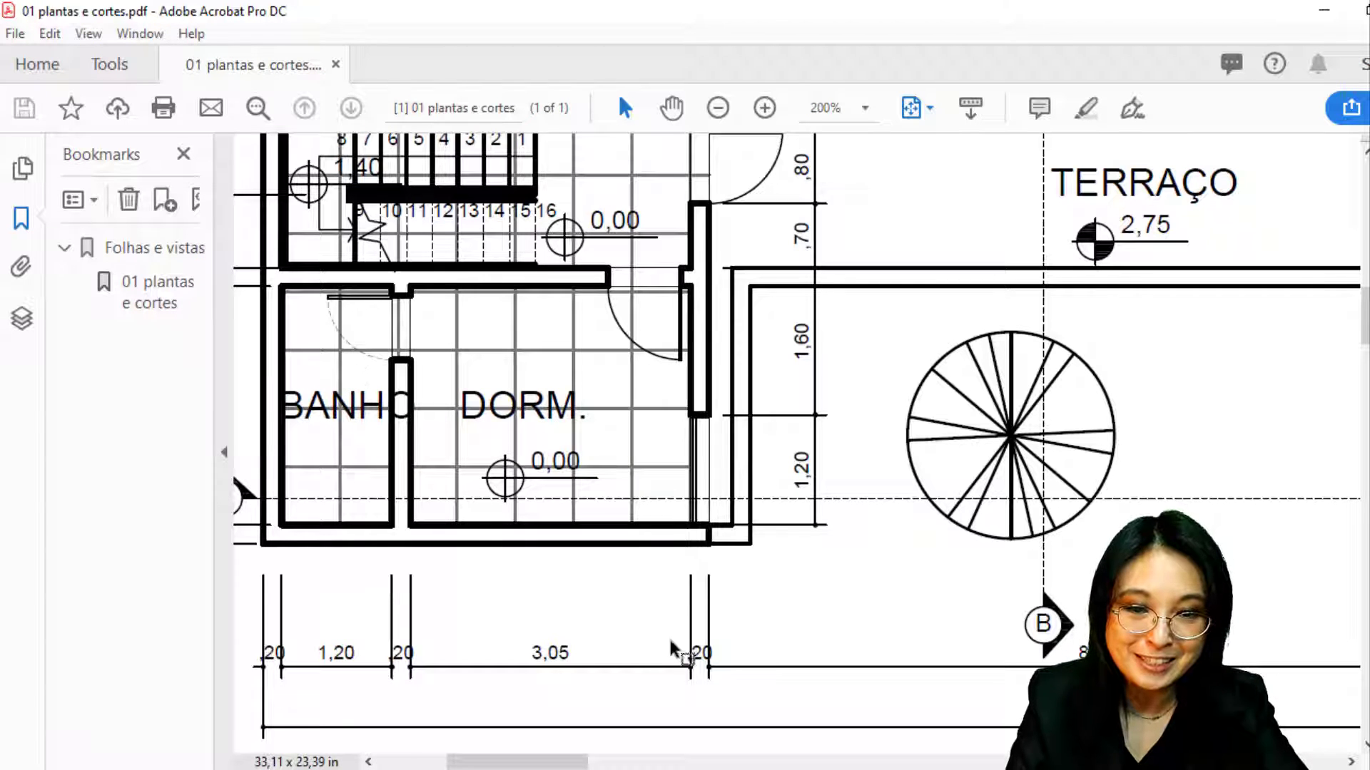
pyautogui.click(804, 474)
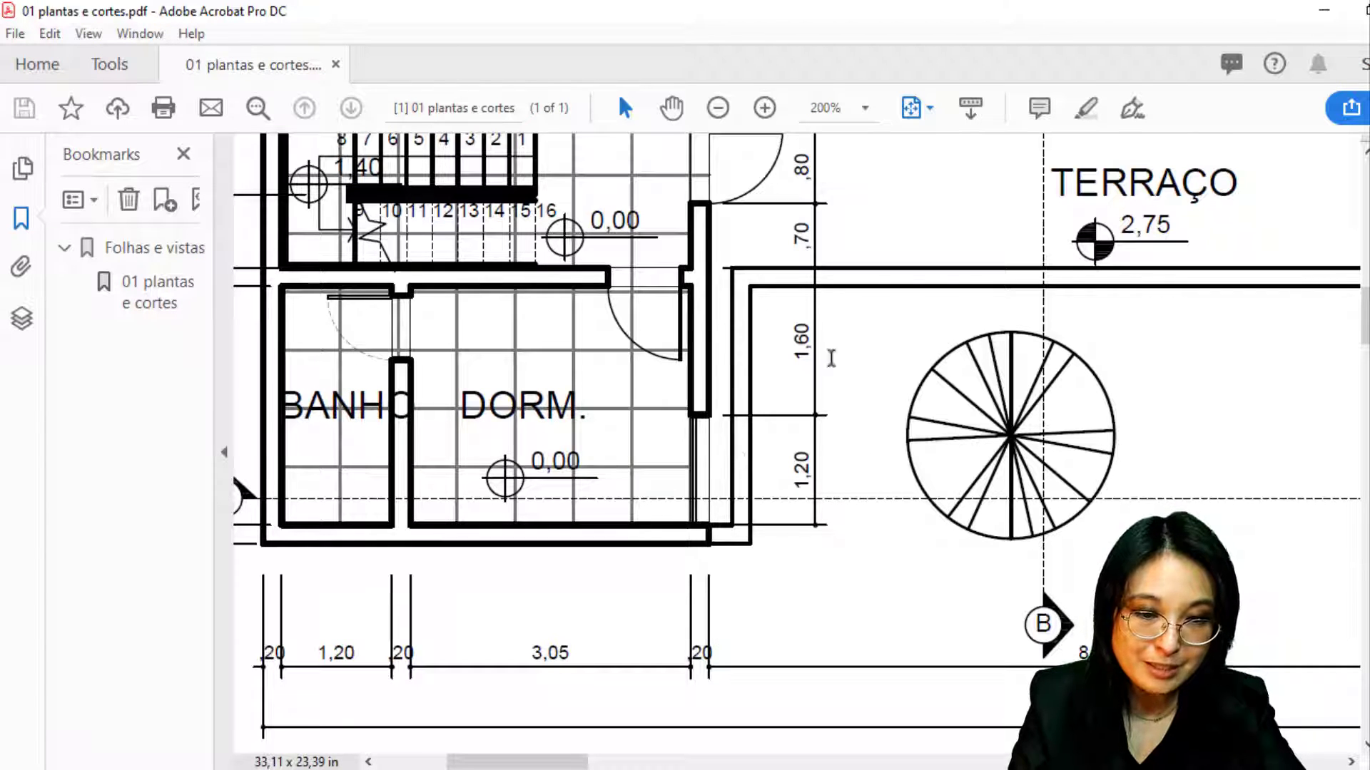
pyautogui.click(976, 287)
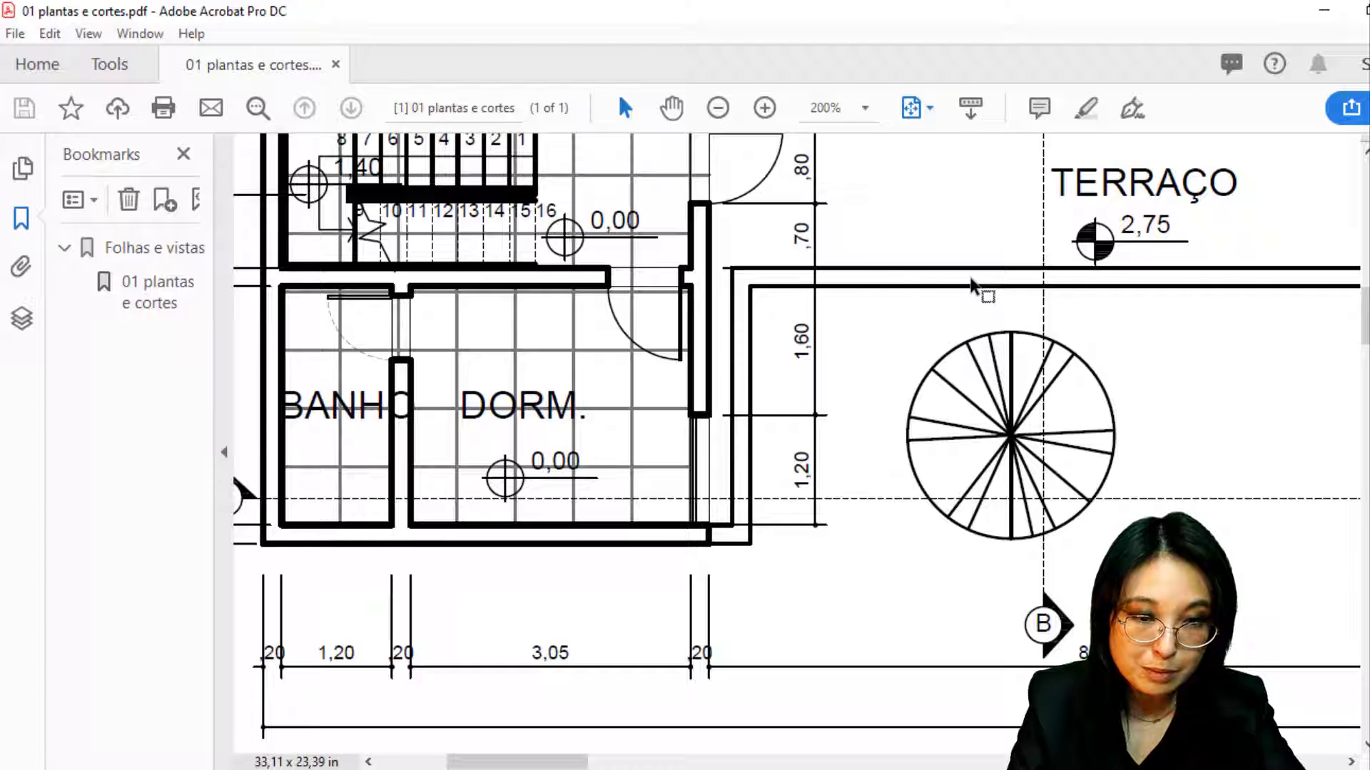
pyautogui.click(513, 662)
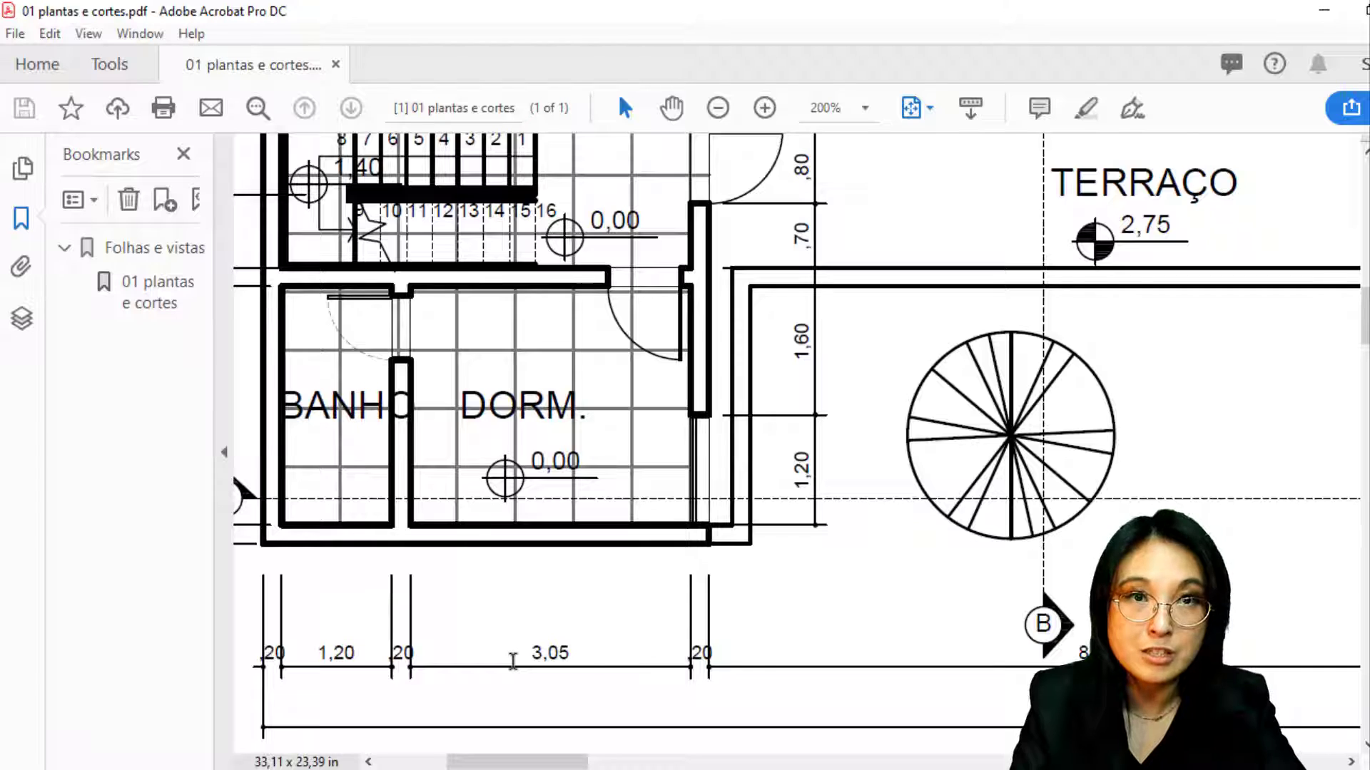
# Zoom out to view the whole 33,11 x 23,39 in sheet and title block, then return to AutoCAD
pyautogui.keyDown('ctrl'); pyautogui.scroll(-4, 455, 567); pyautogui.keyUp('ctrl')
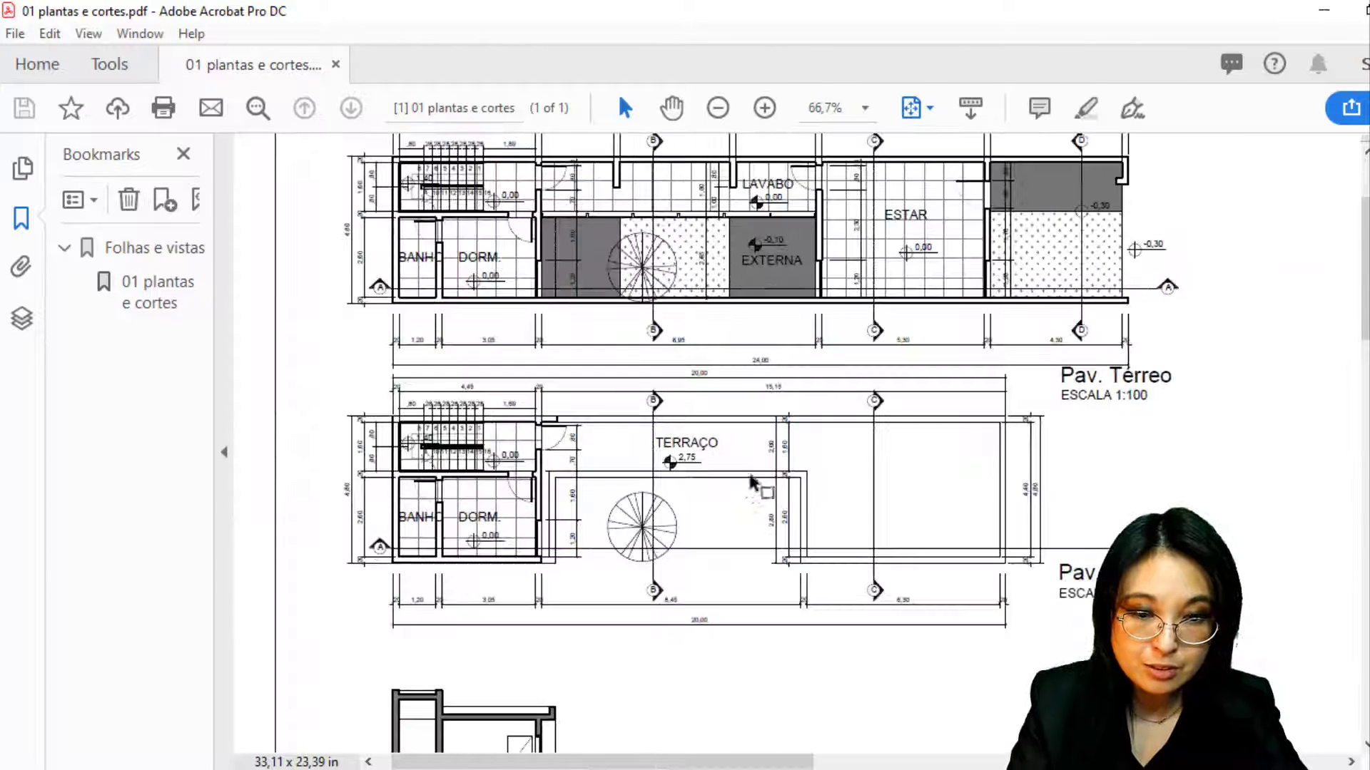
pyautogui.keyDown('ctrl'); pyautogui.scroll(6, 650, 503); pyautogui.keyUp('ctrl')
pyautogui.keyDown('ctrl'); pyautogui.scroll(-8, 513, 504); pyautogui.keyUp('ctrl')
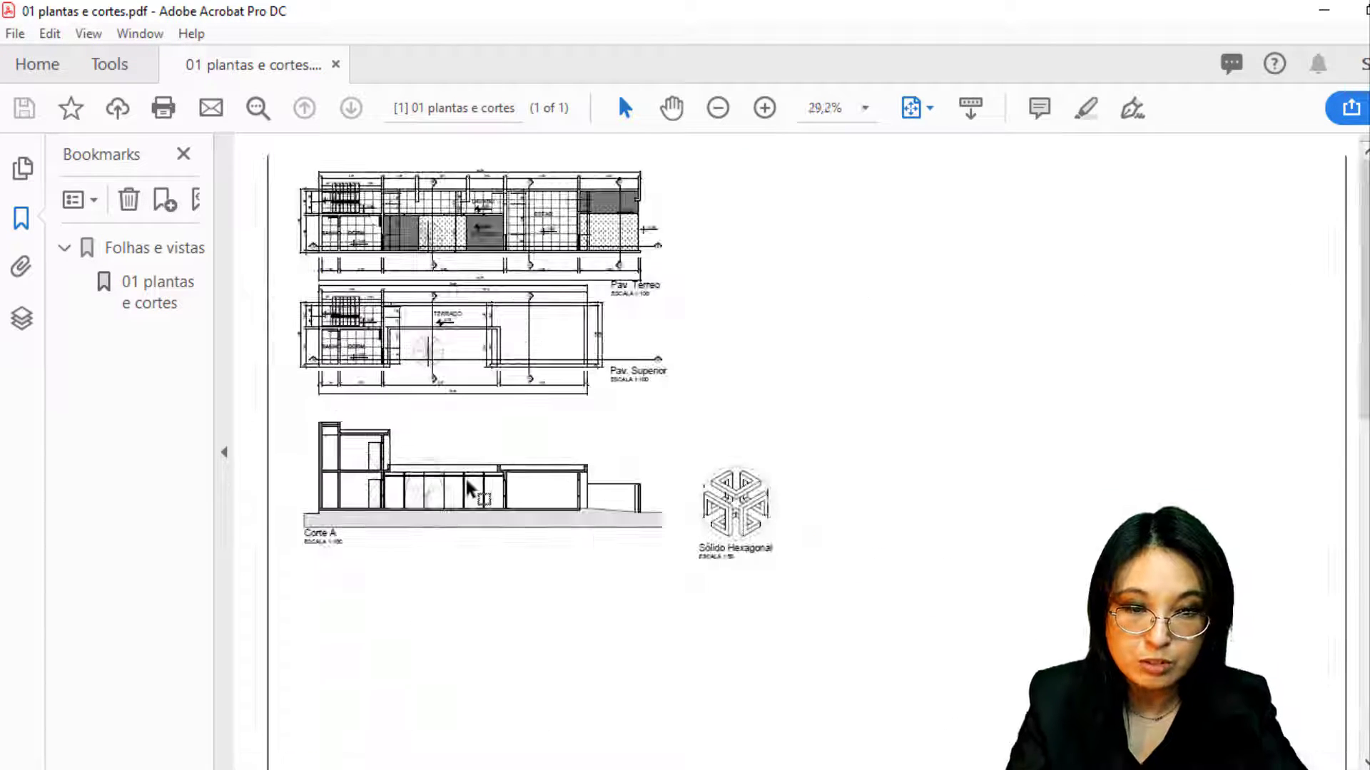
pyautogui.scroll(-2, 465, 485)
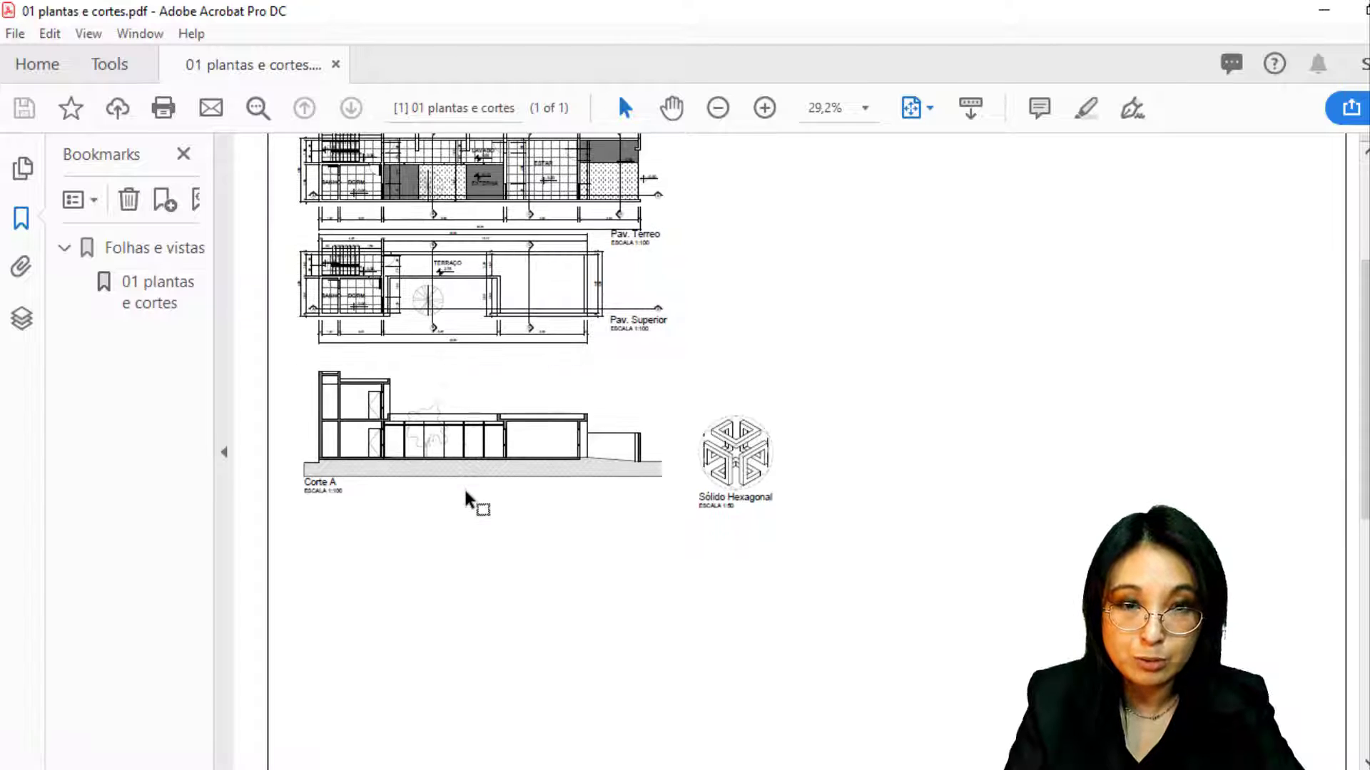
pyautogui.scroll(2, 465, 490)
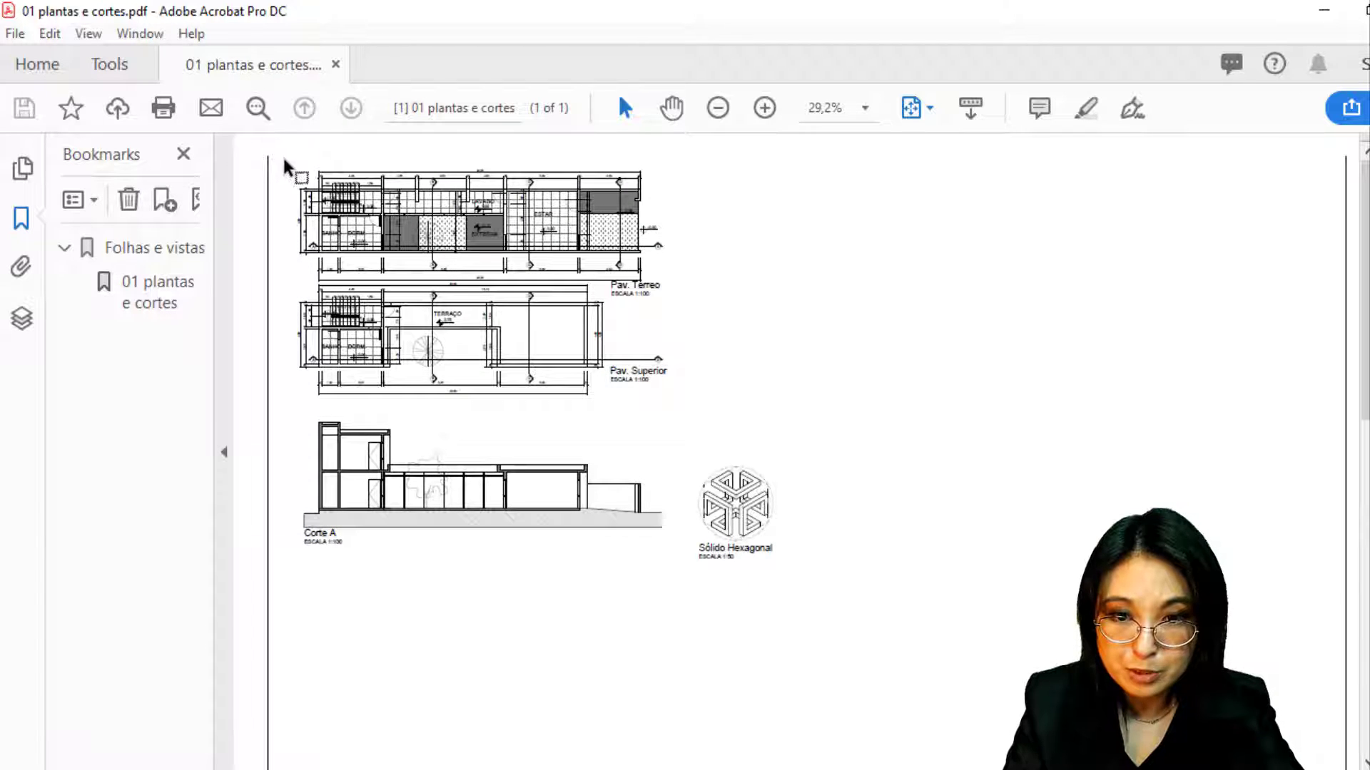
pyautogui.scroll(-5, 272, 414)
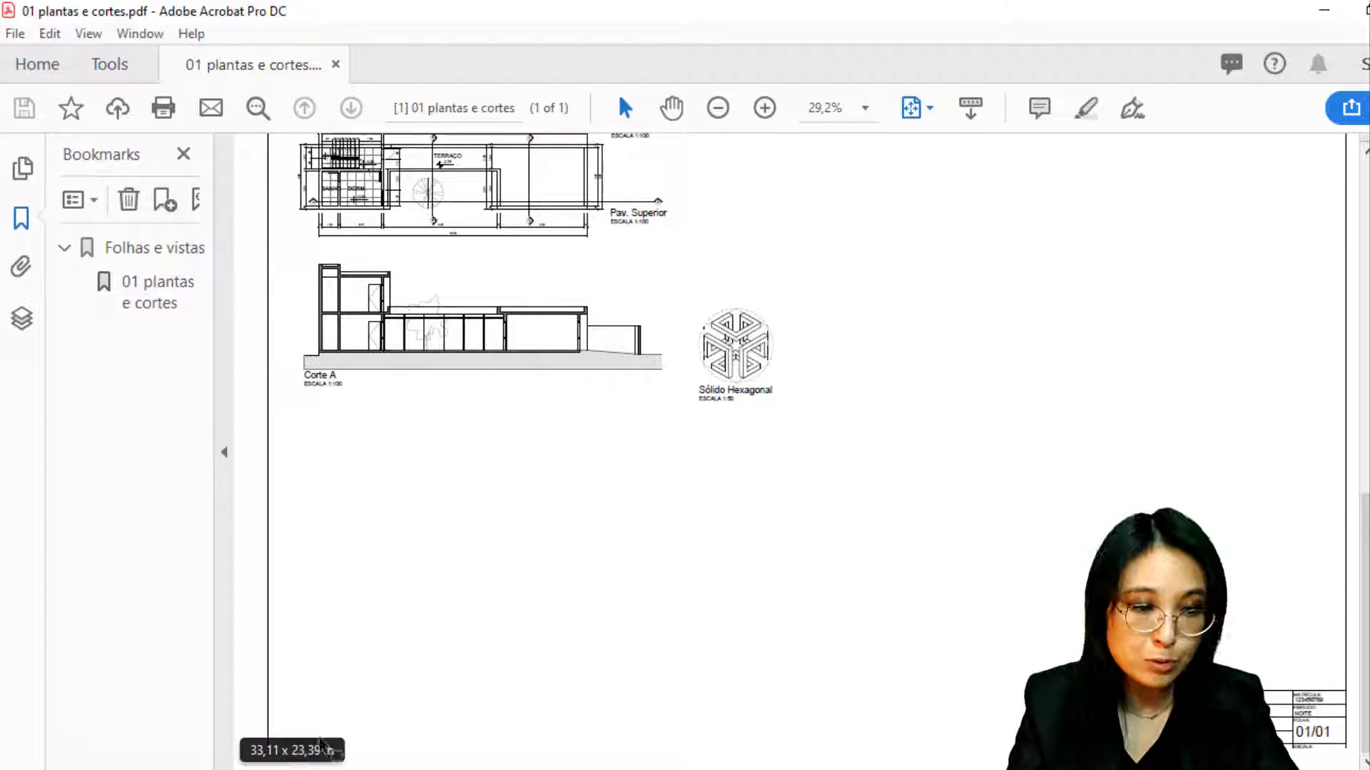
pyautogui.keyDown('ctrl'); pyautogui.scroll(6, 1212, 743); pyautogui.keyUp('ctrl')
pyautogui.keyDown('ctrl'); pyautogui.scroll(-7, 994, 707); pyautogui.keyUp('ctrl')
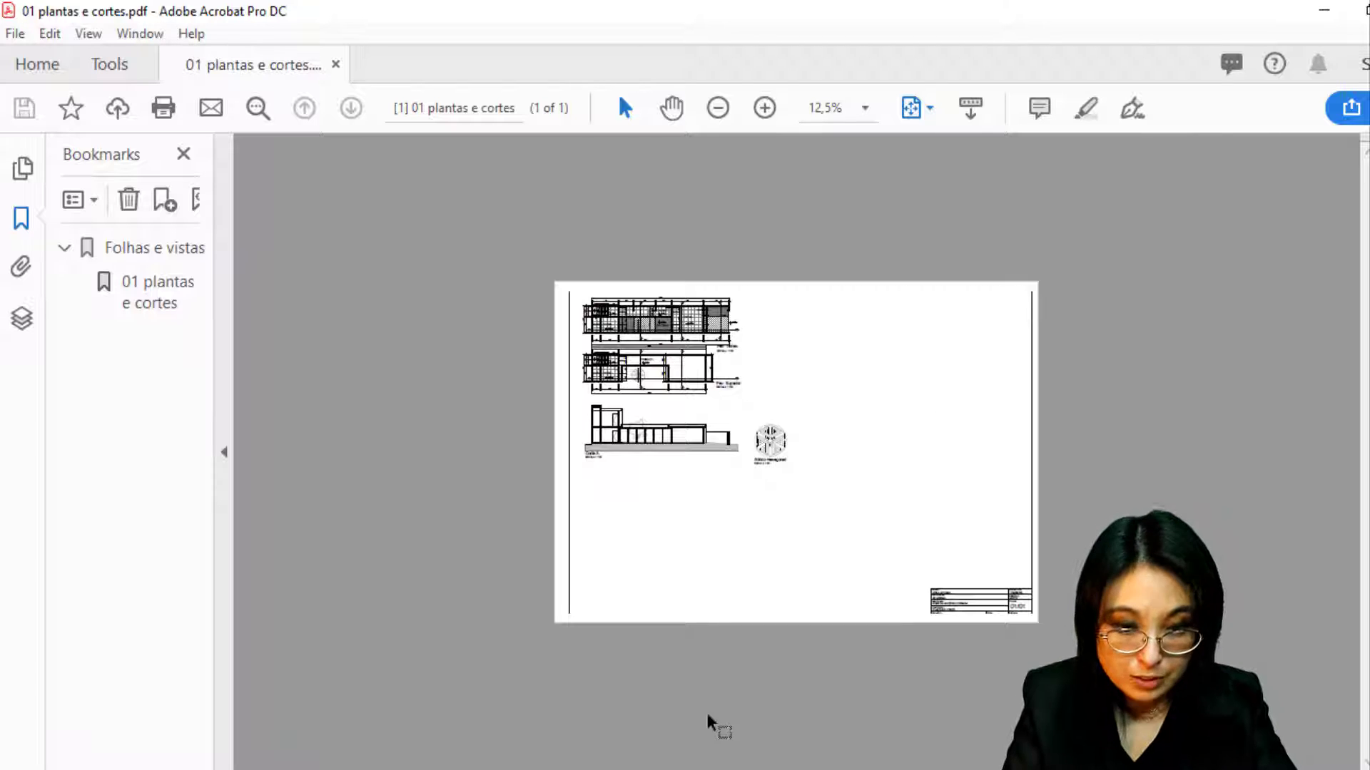
pyautogui.hotkey('alt', 'Tab')
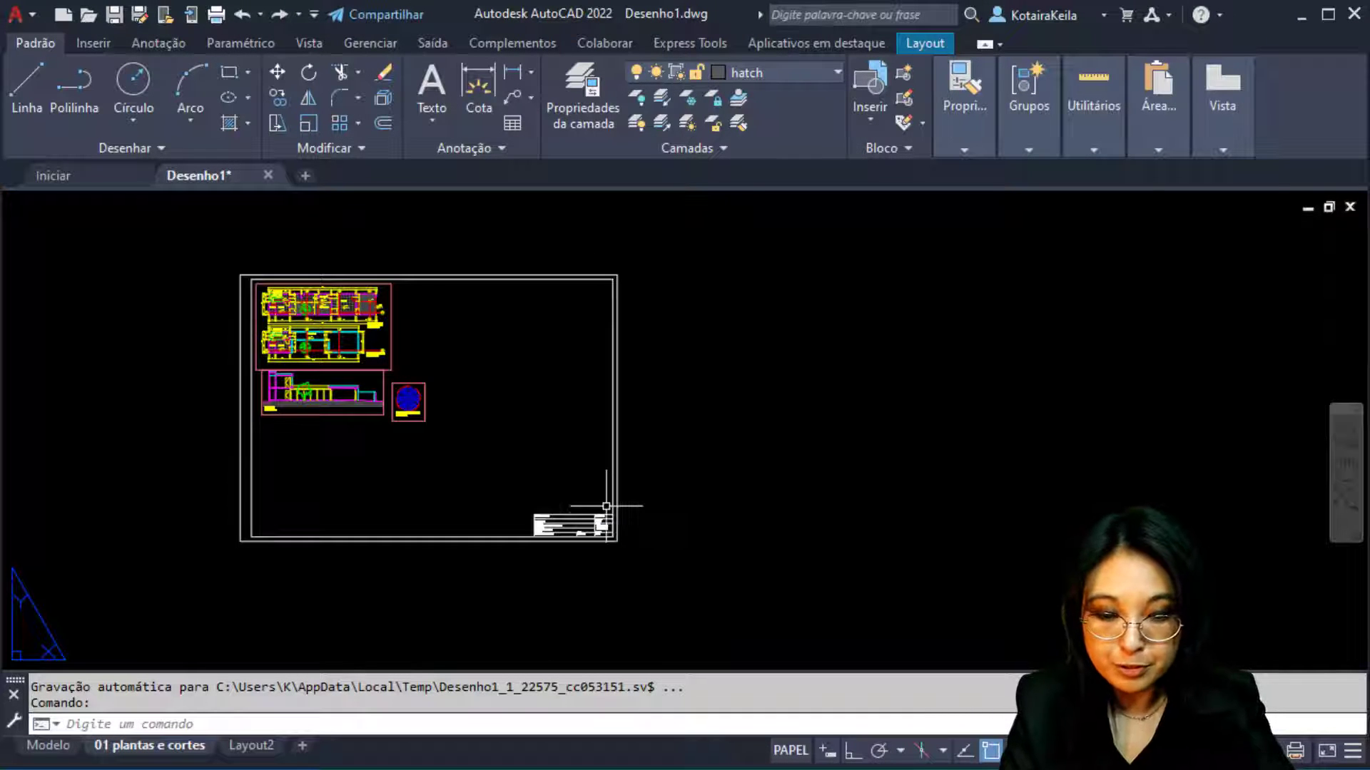
# Open the layout's Plot dialog with the previous plot's page setup
pyautogui.click(216, 15)
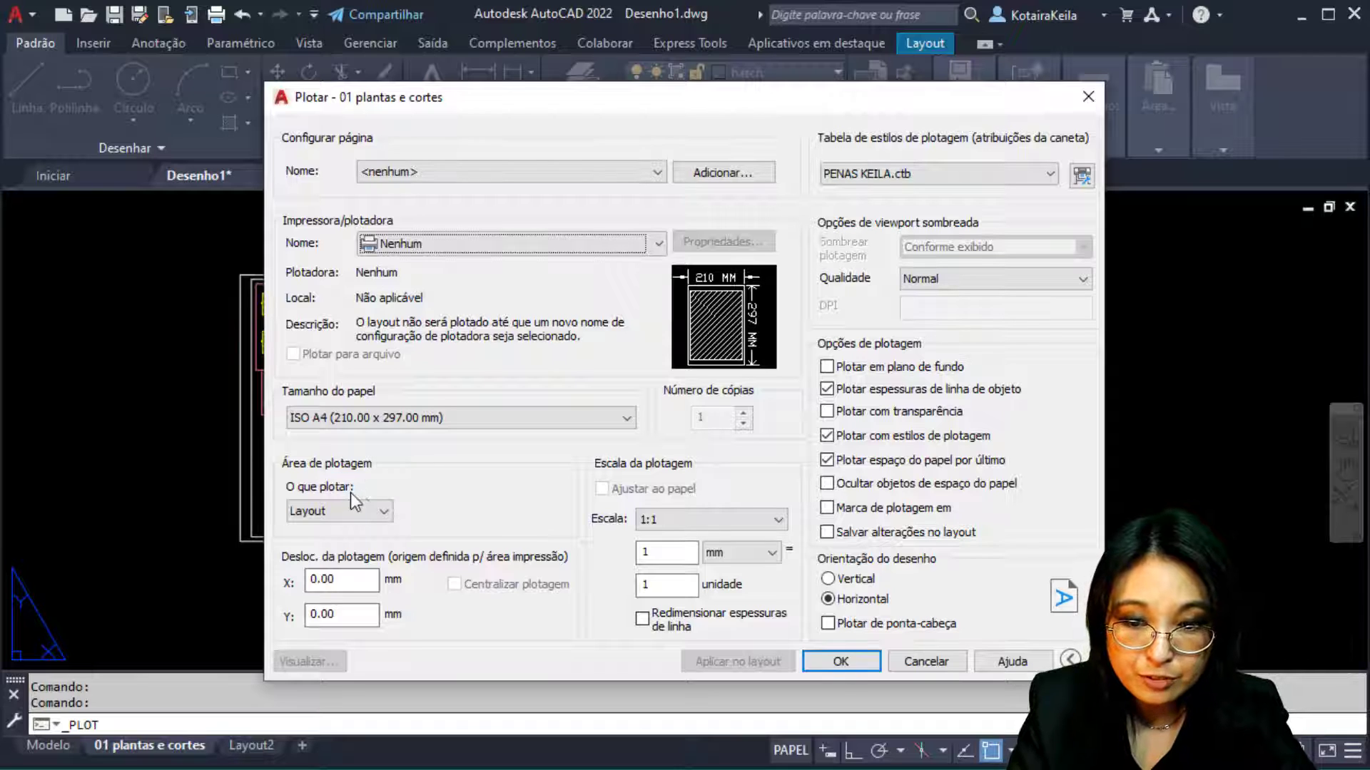
pyautogui.click(648, 172)
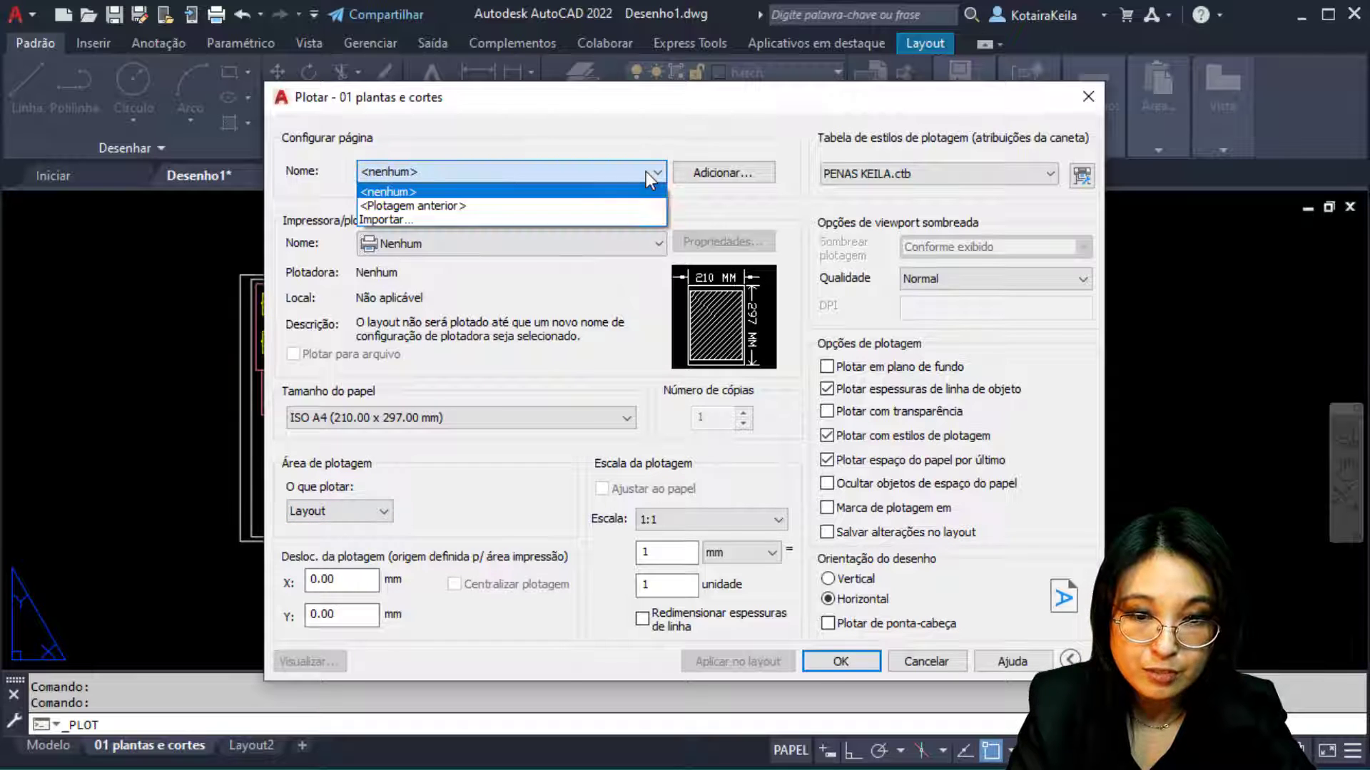
pyautogui.click(442, 205)
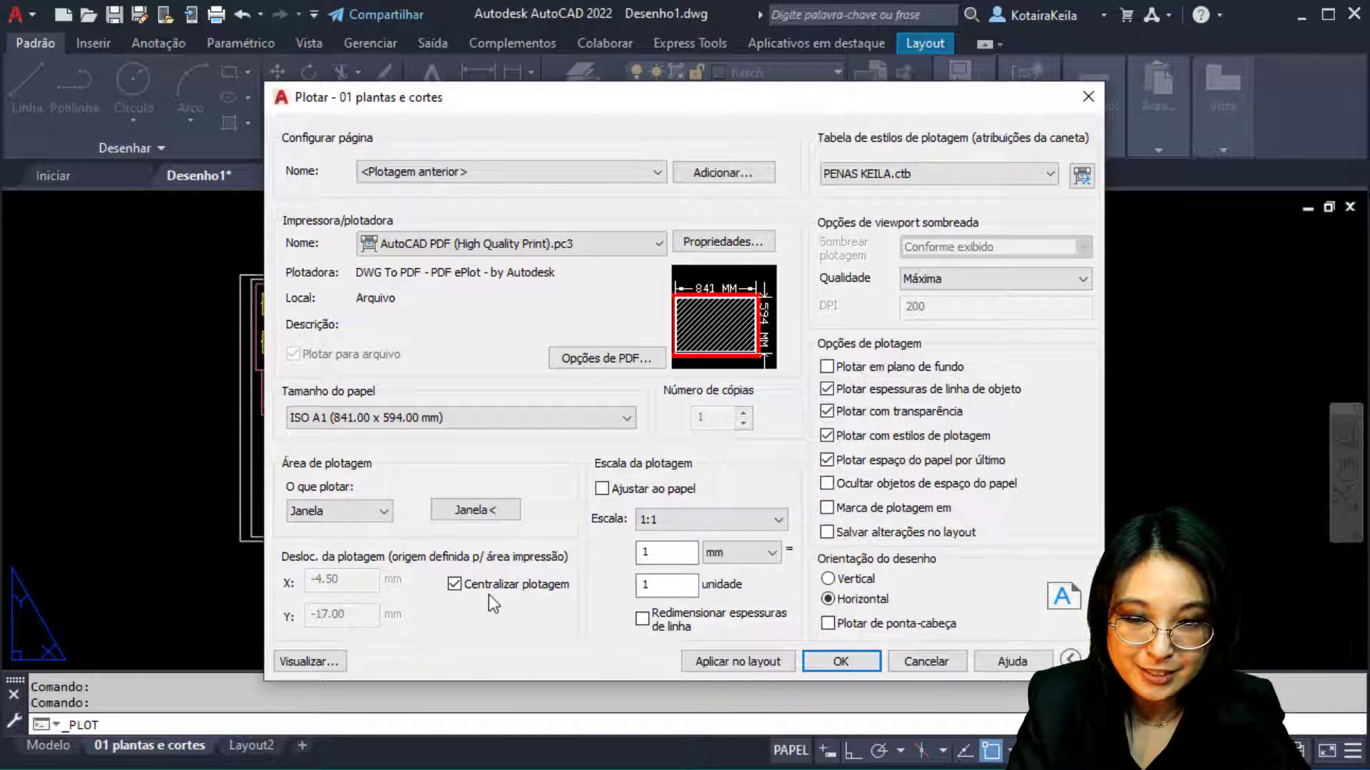
# Set the paper size to portrait ISO full bleed A1 (594.00 x 841.00 mm)
pyautogui.click(421, 420)
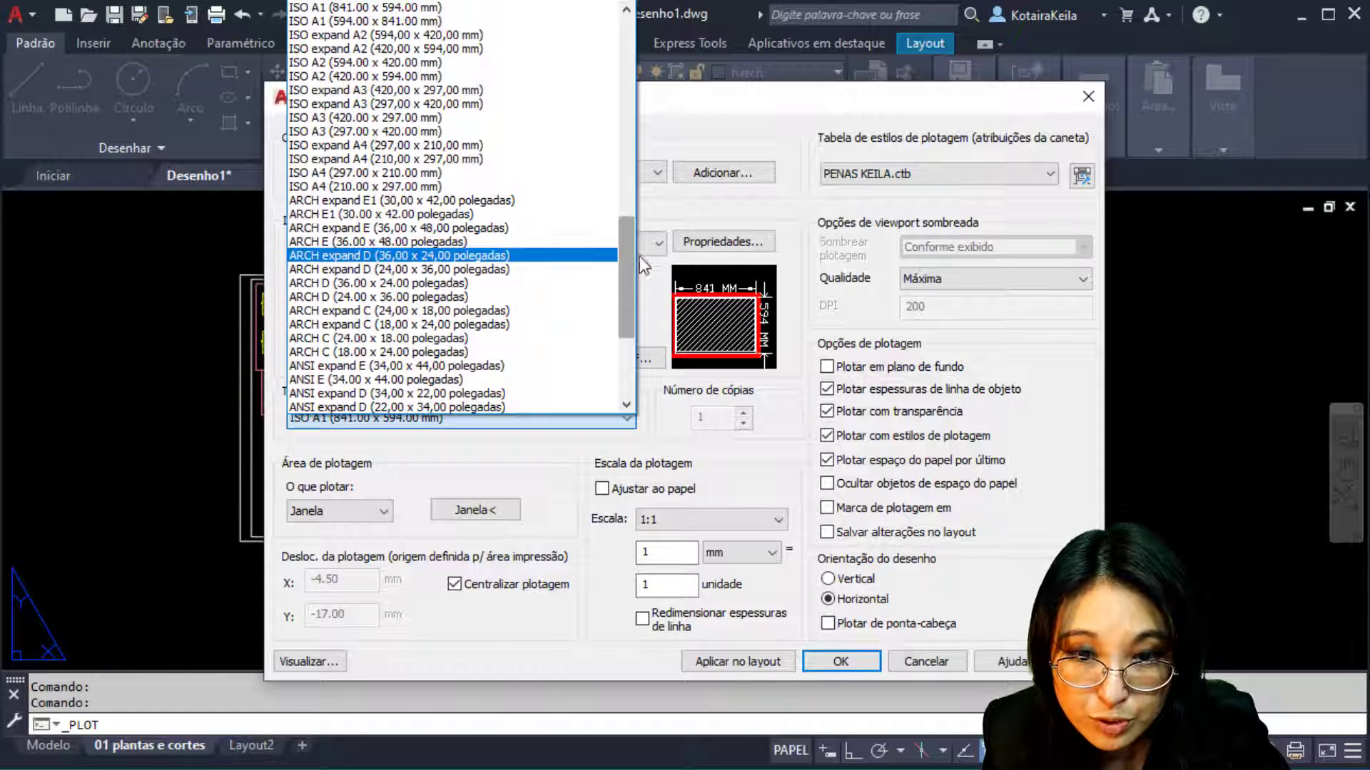
pyautogui.moveTo(624, 313); pyautogui.dragTo(625, 264)
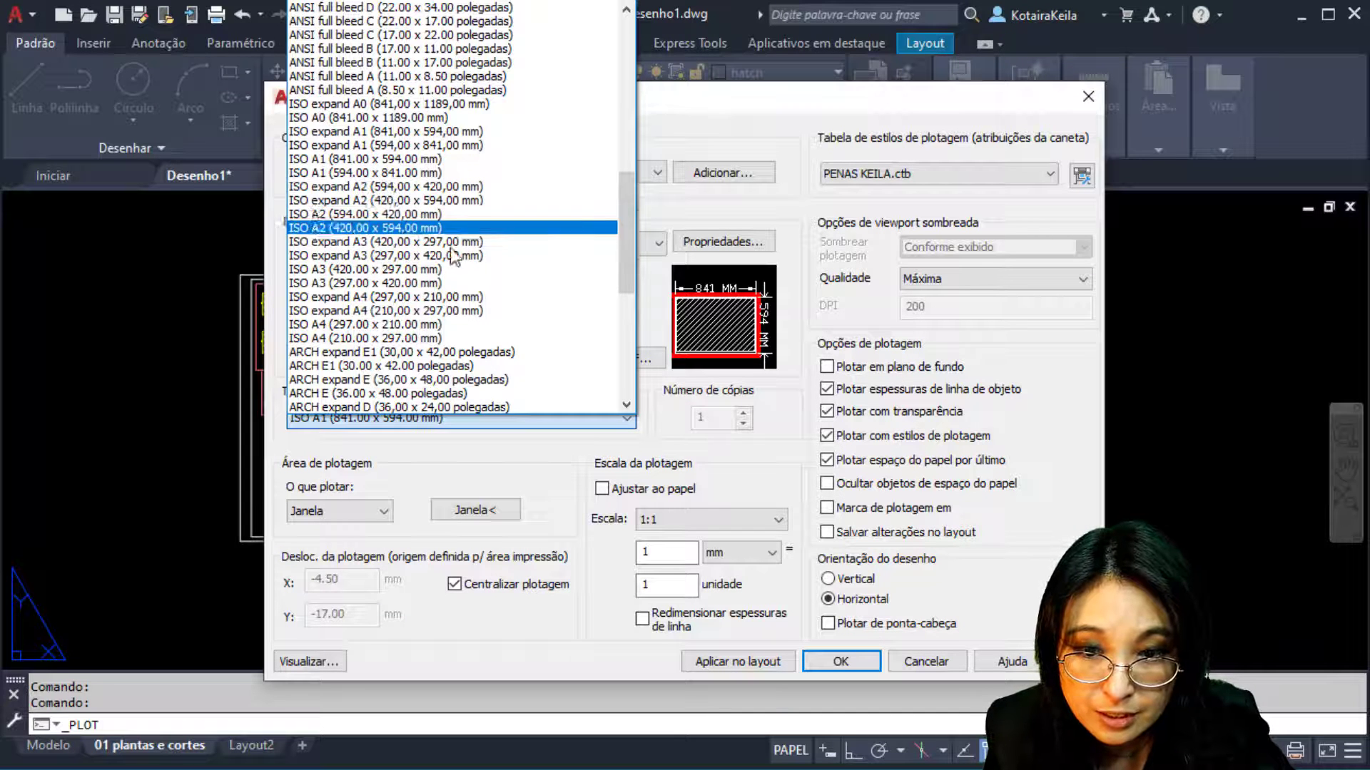
pyautogui.click(420, 131)
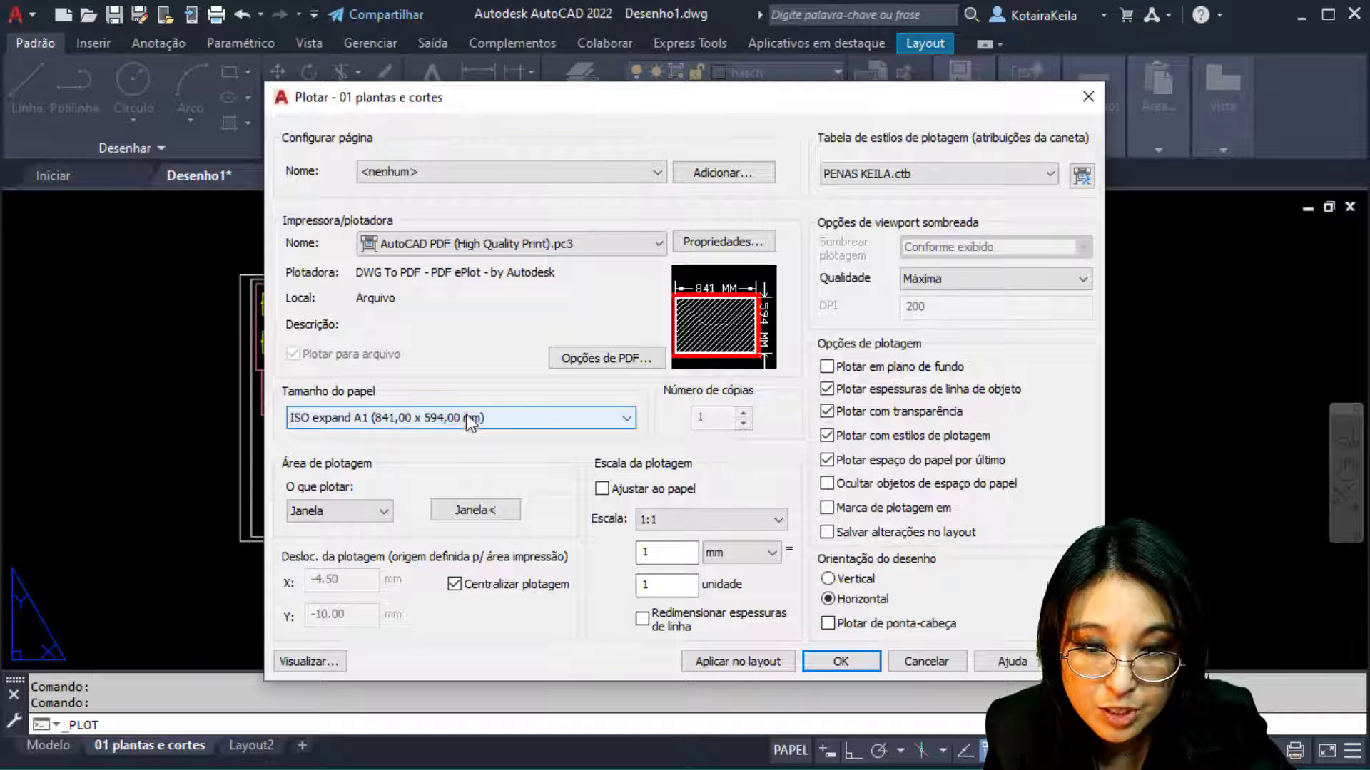
pyautogui.click(552, 419)
pyautogui.moveTo(627, 279); pyautogui.dragTo(657, 41)
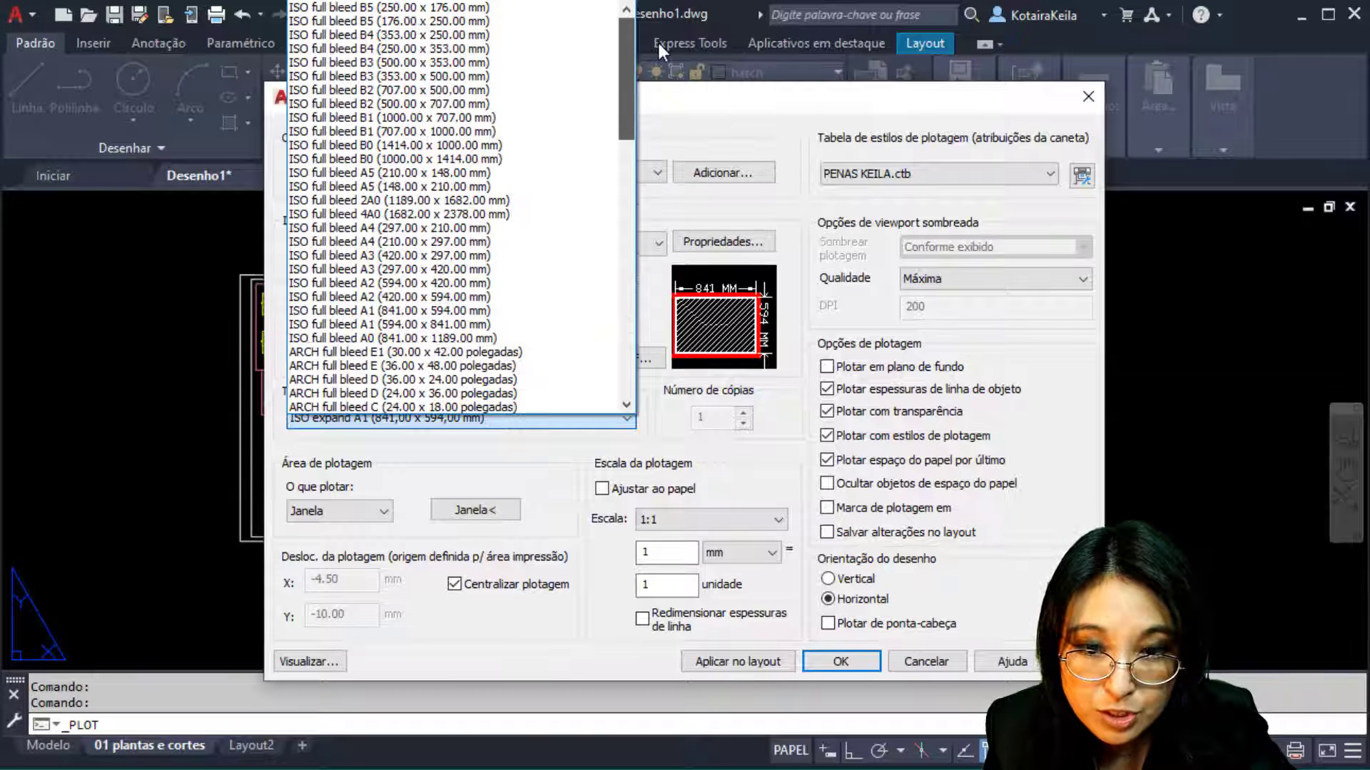
pyautogui.click(473, 326)
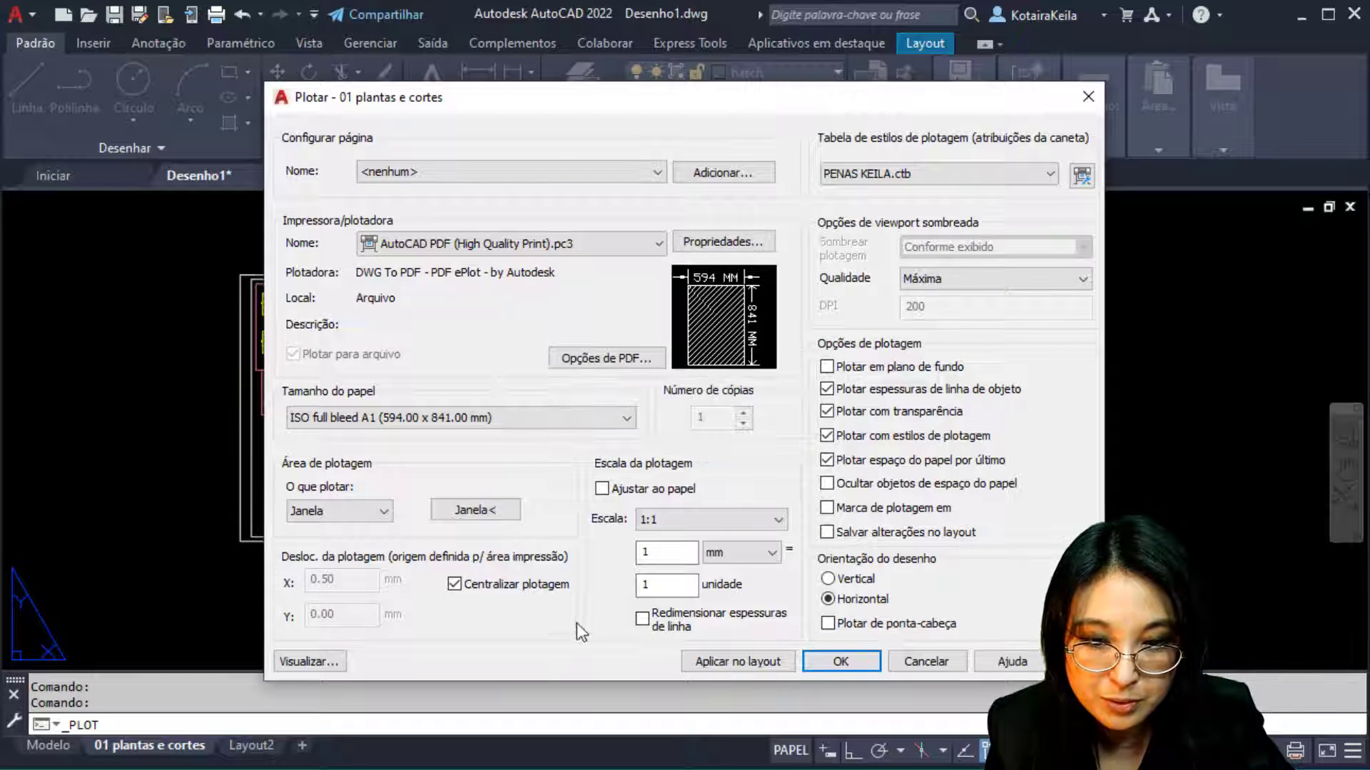
pyautogui.click(535, 418)
pyautogui.scroll(1, 571, 293)
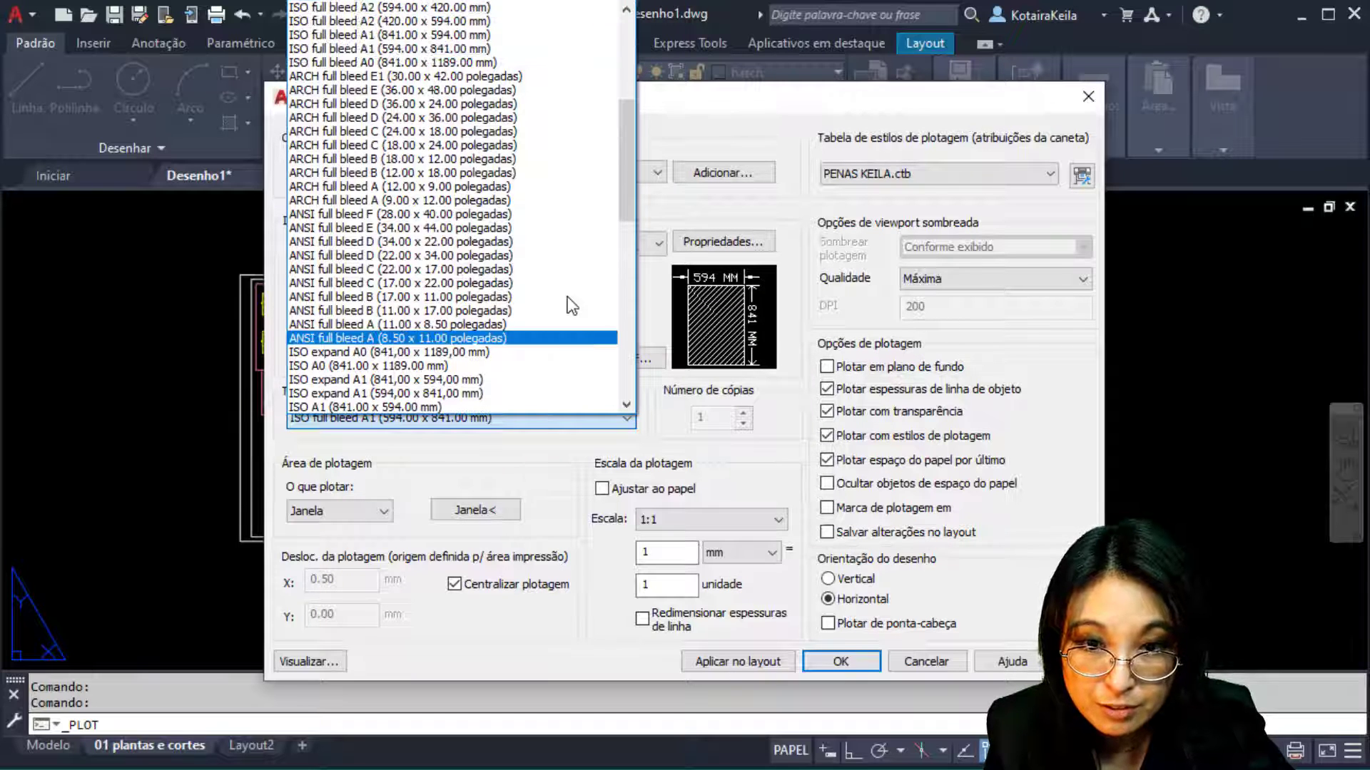
# Switch to landscape ISO full bleed A1 (841.00 x 594.00 mm) and preview the plot
pyautogui.click(481, 35)
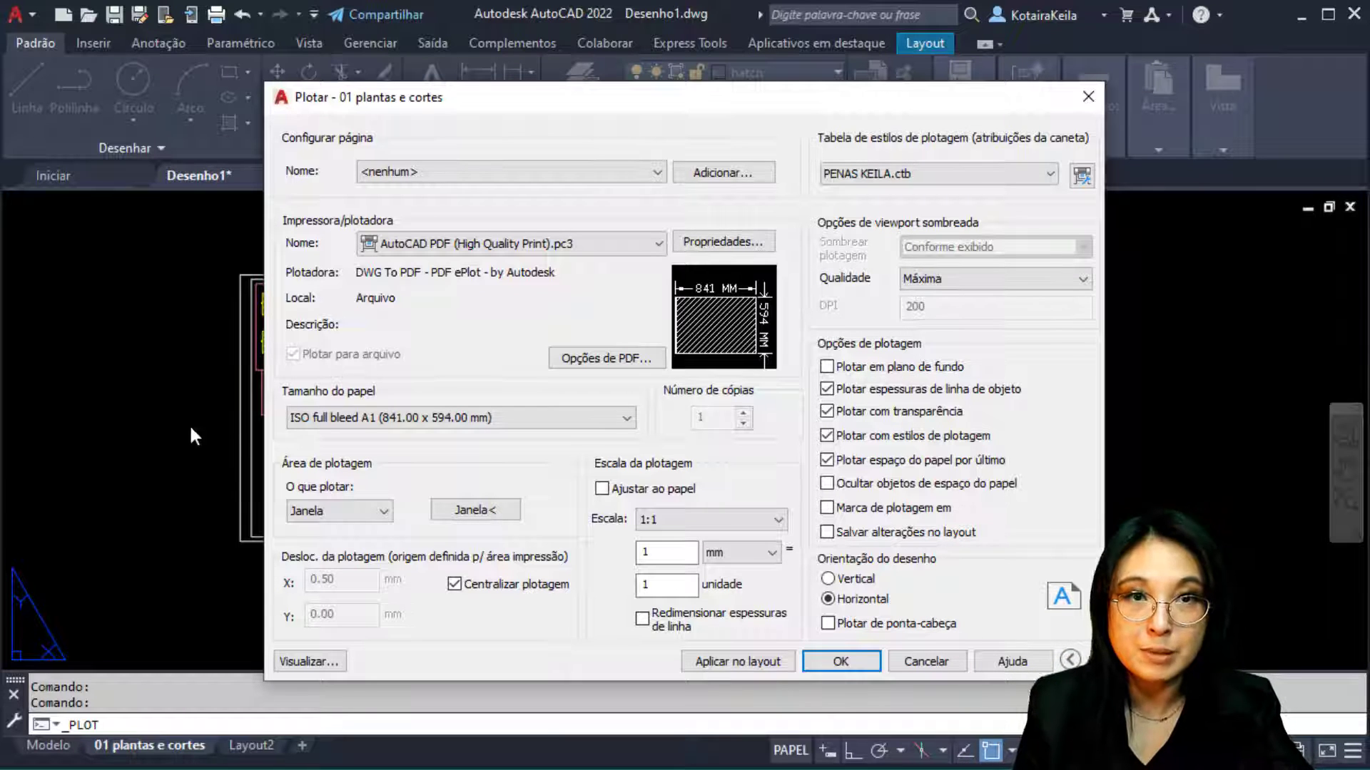
pyautogui.press('ctrl')
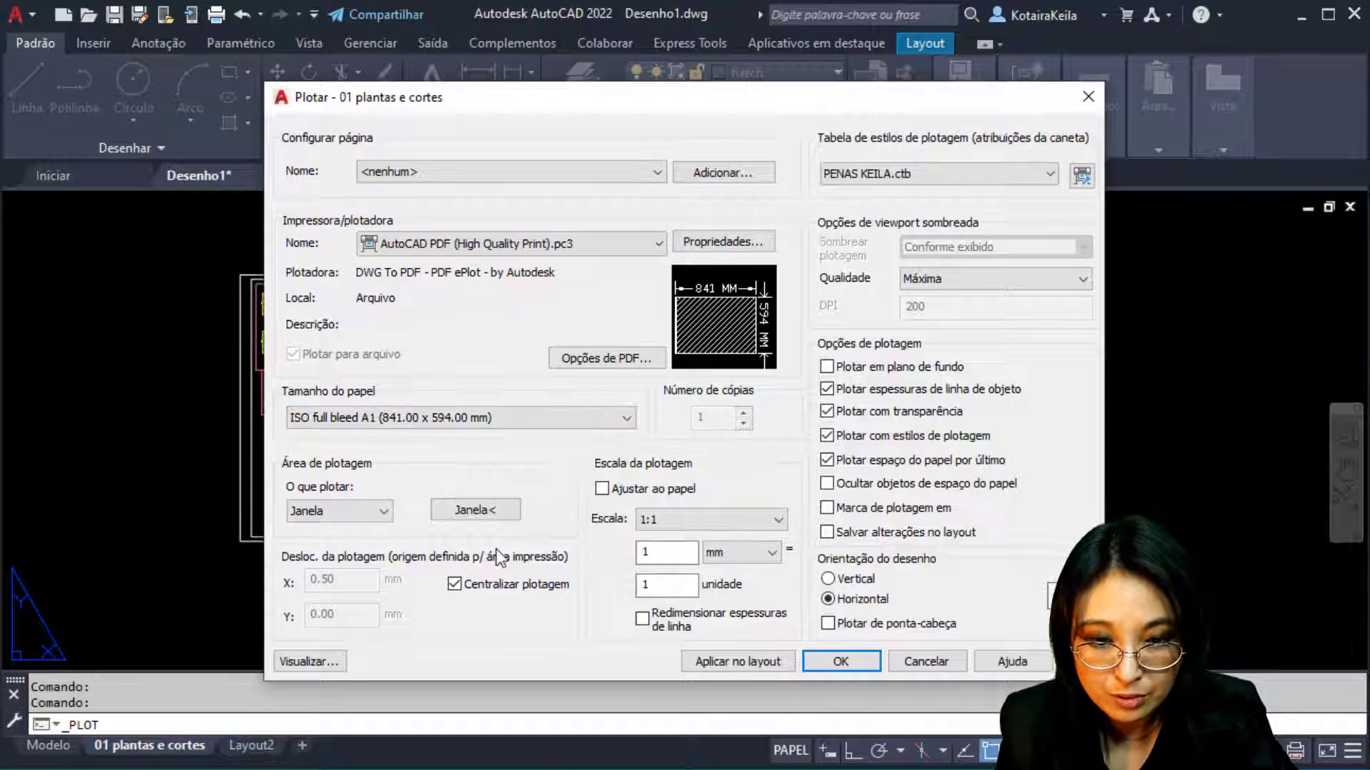
pyautogui.click(311, 663)
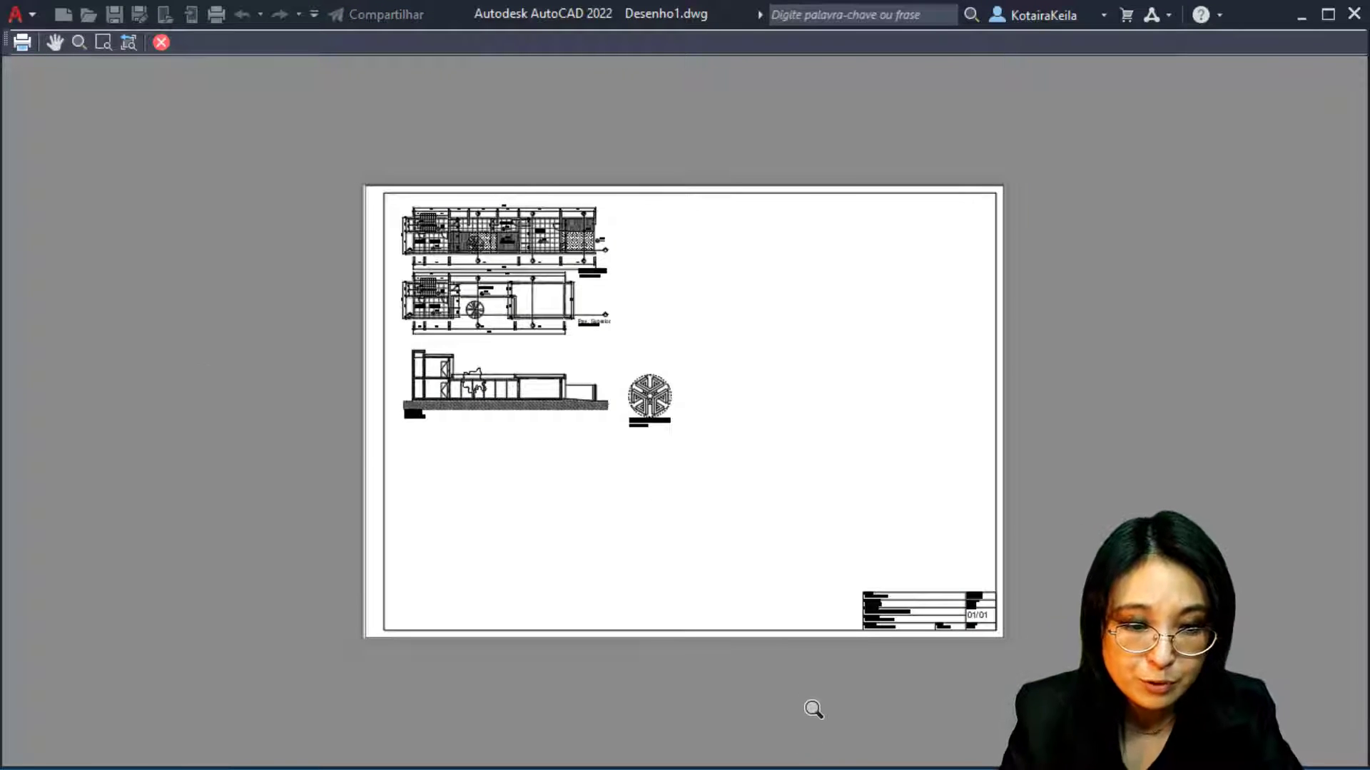
# Zoom around the landscape A1 plot preview, then plot the sheet from it
pyautogui.scroll(8, 349, 657)
pyautogui.scroll(-5, 334, 647)
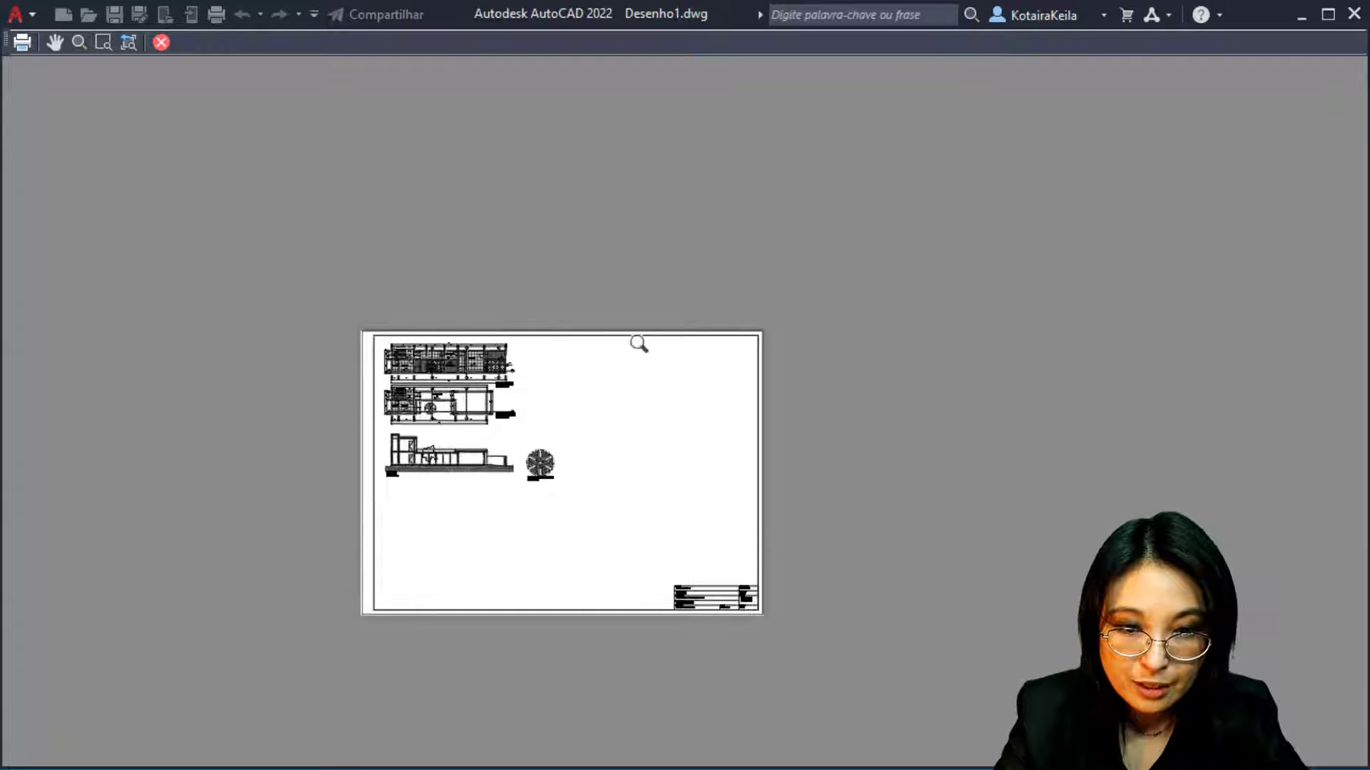
pyautogui.scroll(6, 856, 391)
pyautogui.scroll(-5, 724, 328)
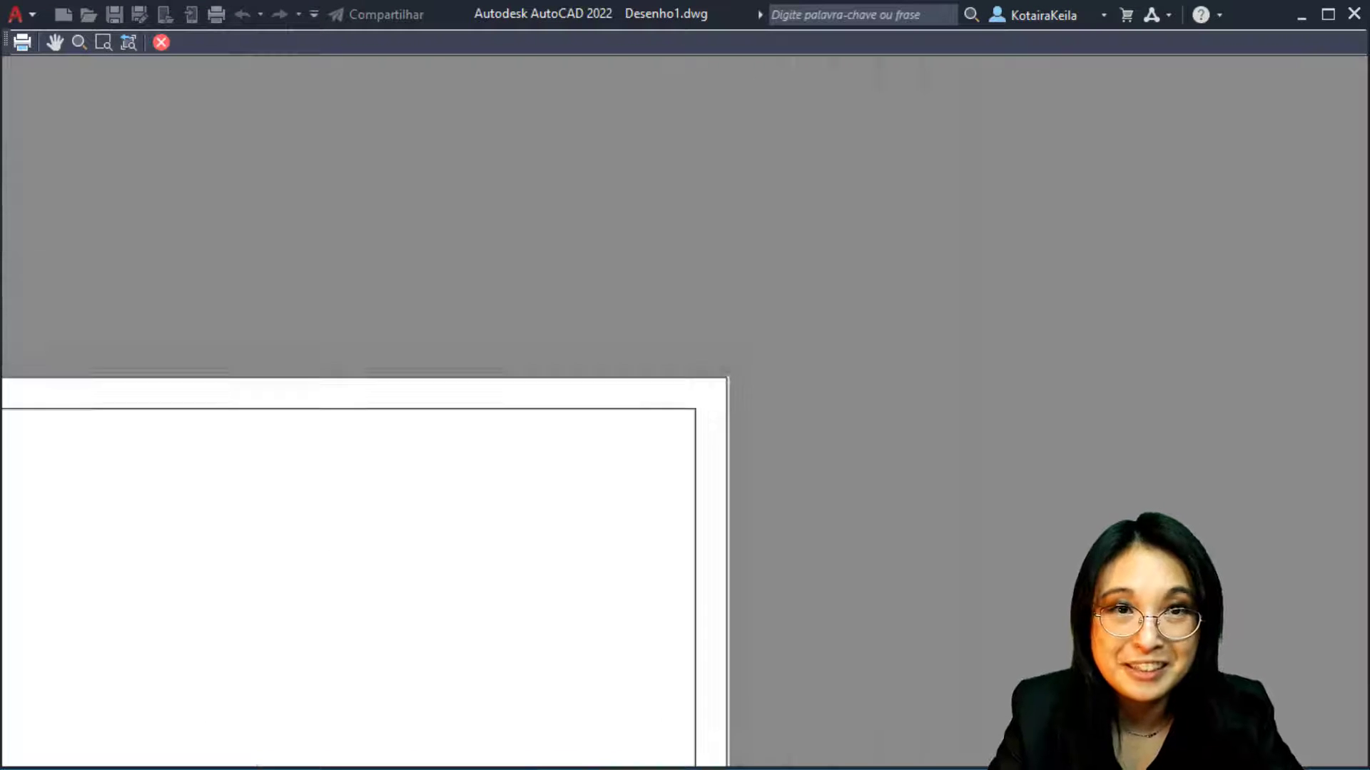
pyautogui.click(20, 42)
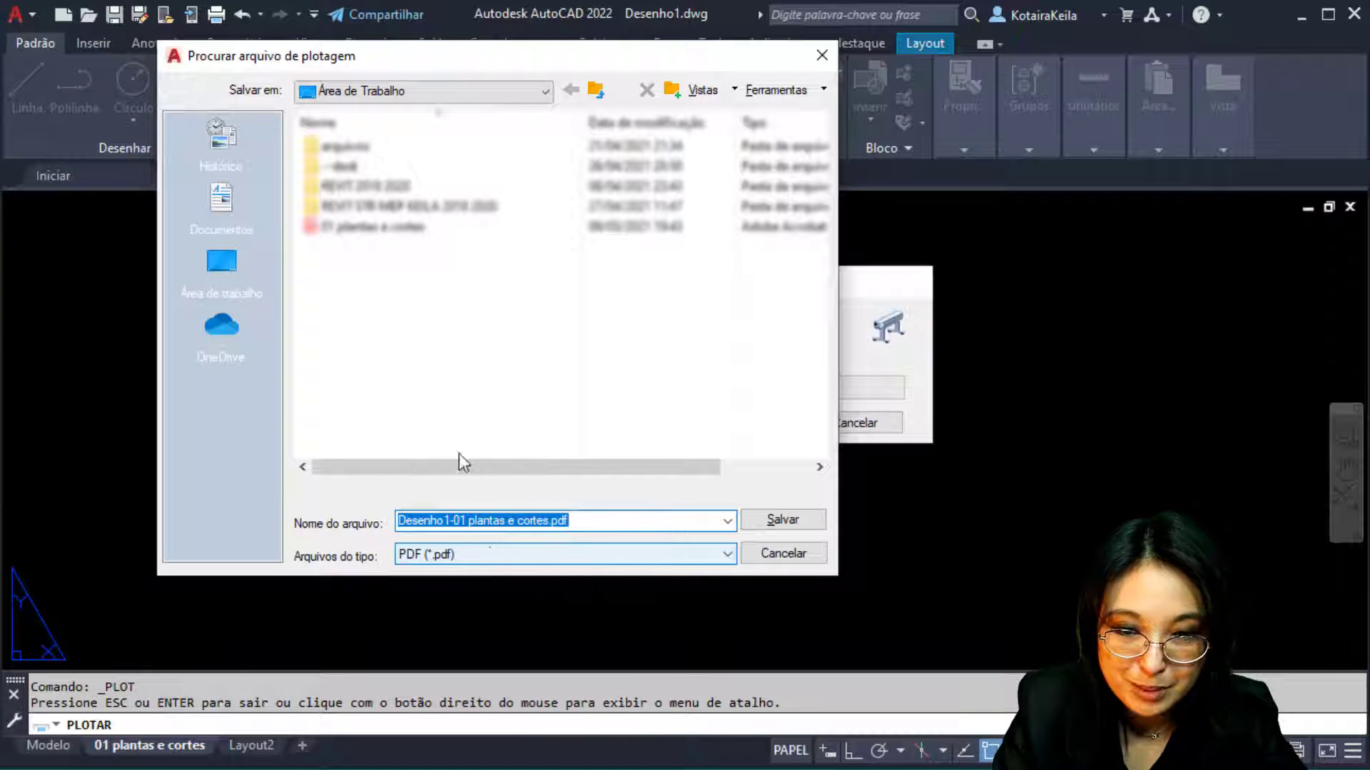
# Save the plot to Área de Trabalho under the suggested name Desenho1-01 plantas e cortes.pdf
pyautogui.click(781, 520)
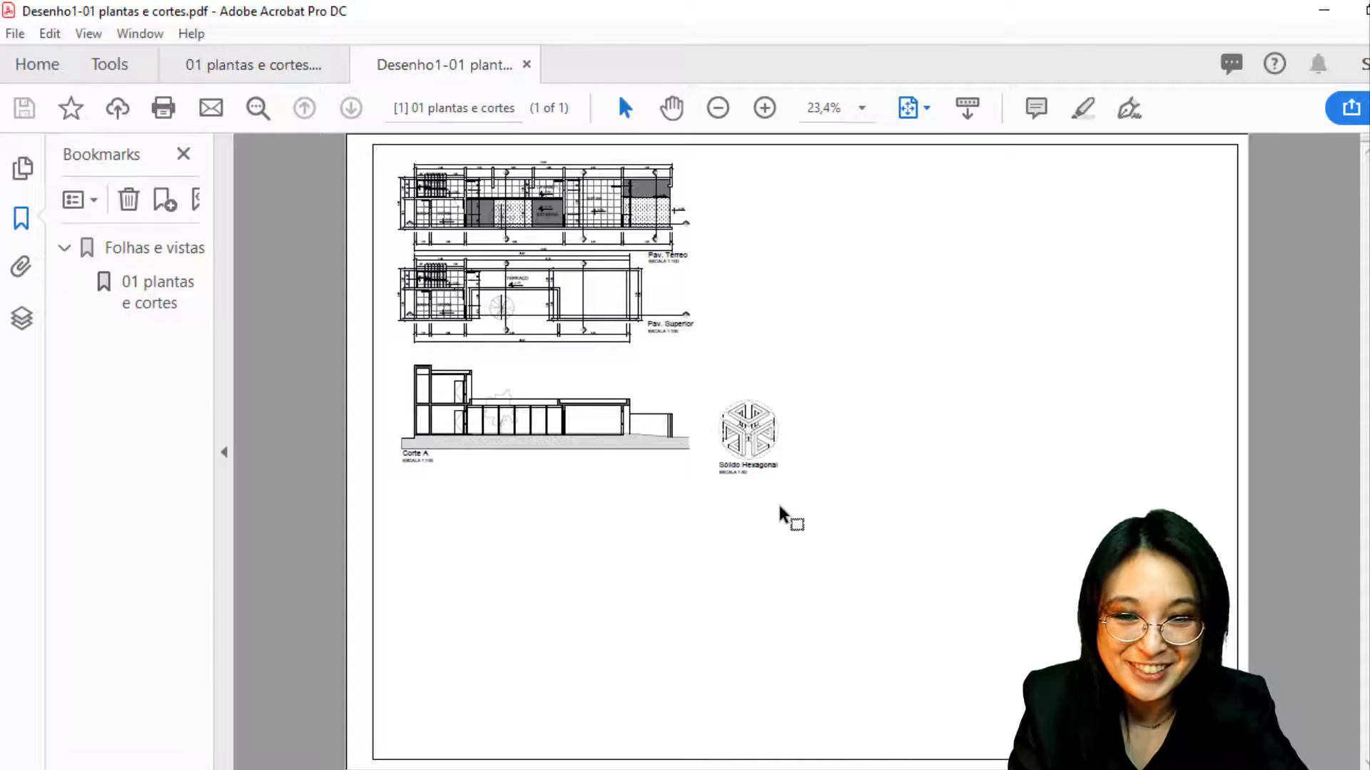
pyautogui.keyDown('ctrl'); pyautogui.scroll(5, 371, 136); pyautogui.keyUp('ctrl')
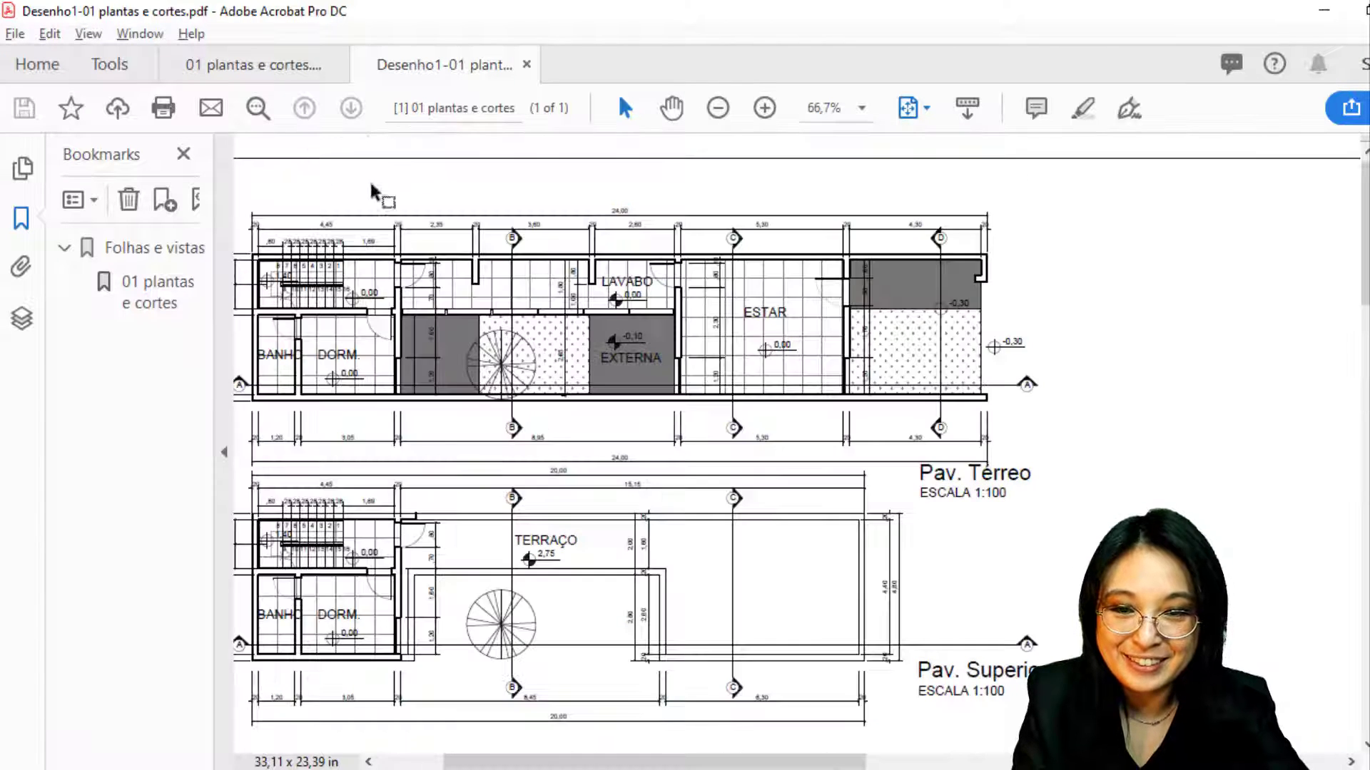
pyautogui.keyDown('ctrl'); pyautogui.scroll(-3, 370, 183); pyautogui.keyUp('ctrl')
pyautogui.keyDown('ctrl'); pyautogui.scroll(5, 259, 164); pyautogui.keyUp('ctrl')
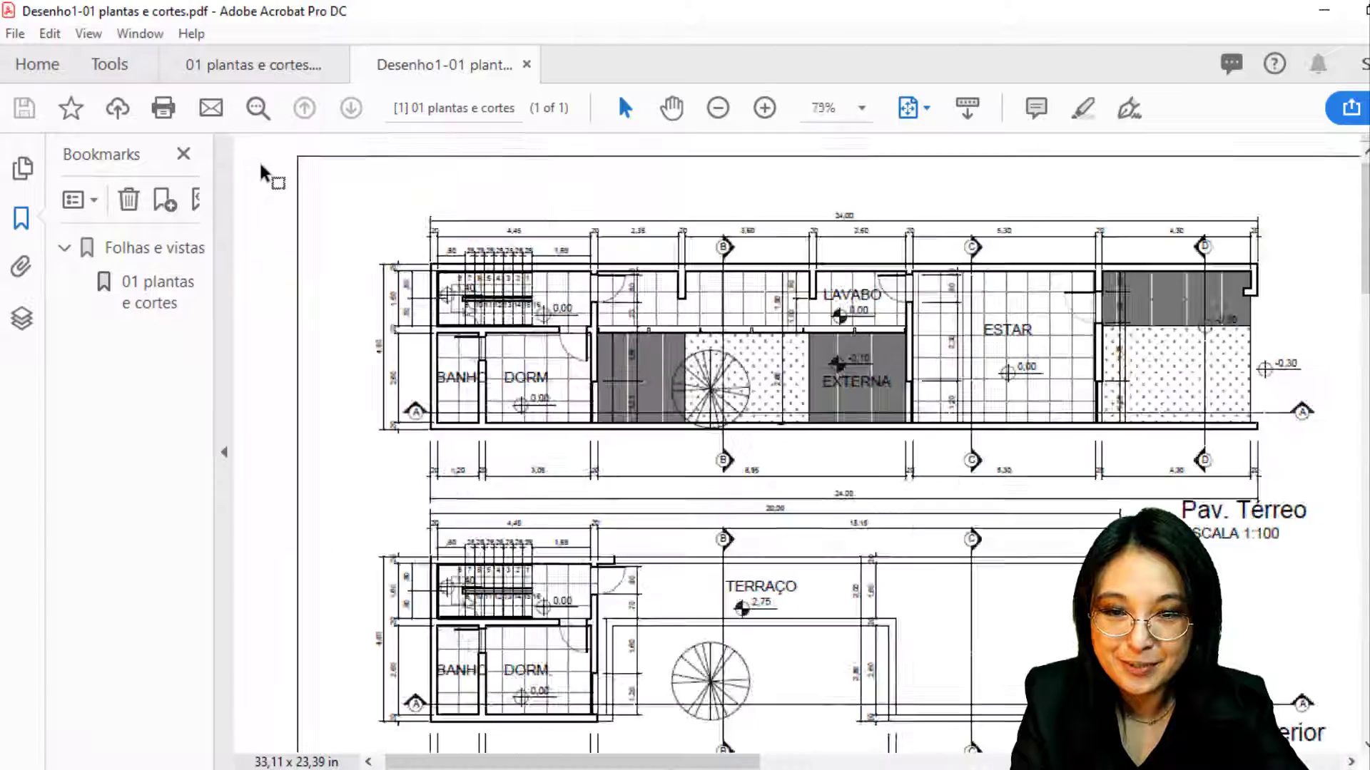
pyautogui.keyDown('ctrl'); pyautogui.scroll(2, 319, 216); pyautogui.keyUp('ctrl')
pyautogui.keyDown('ctrl'); pyautogui.scroll(-10, 336, 199); pyautogui.keyUp('ctrl')
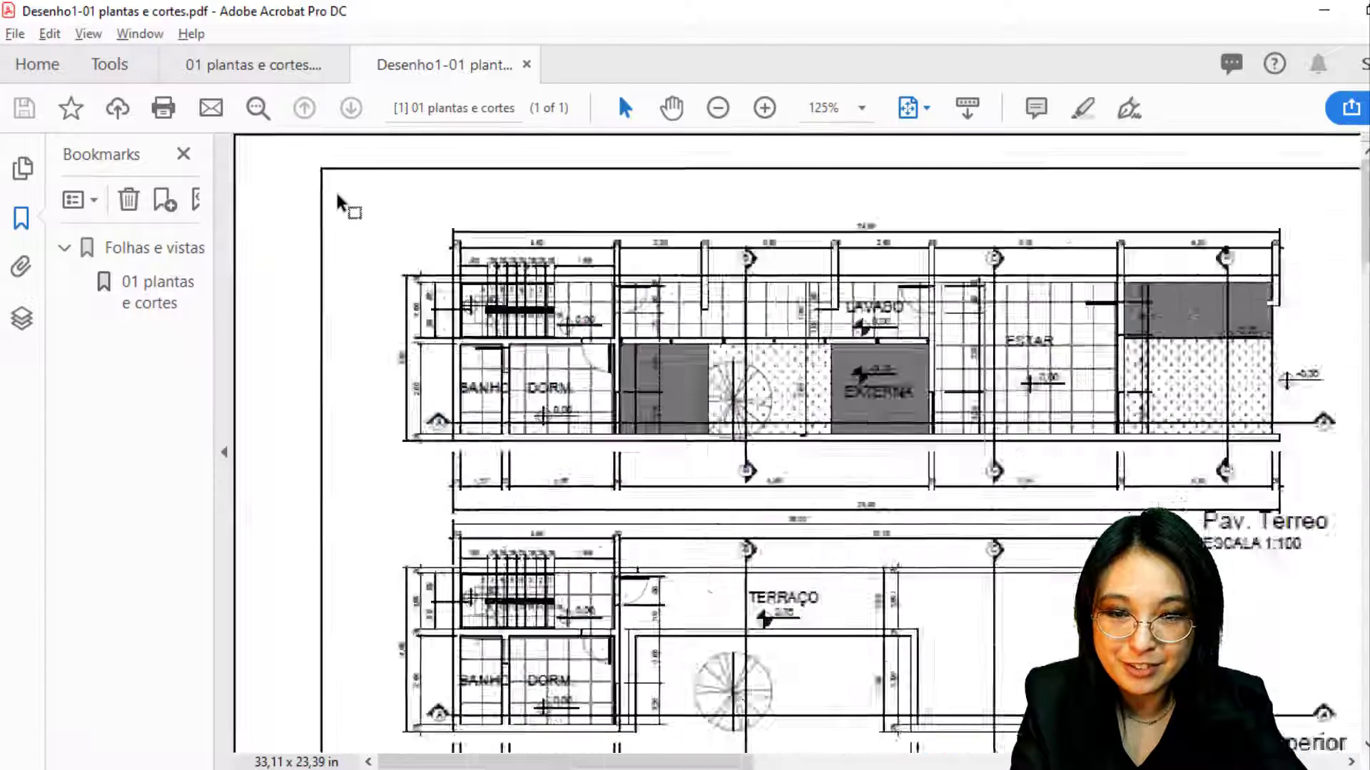
pyautogui.keyDown('ctrl'); pyautogui.scroll(4, 723, 370); pyautogui.keyUp('ctrl')
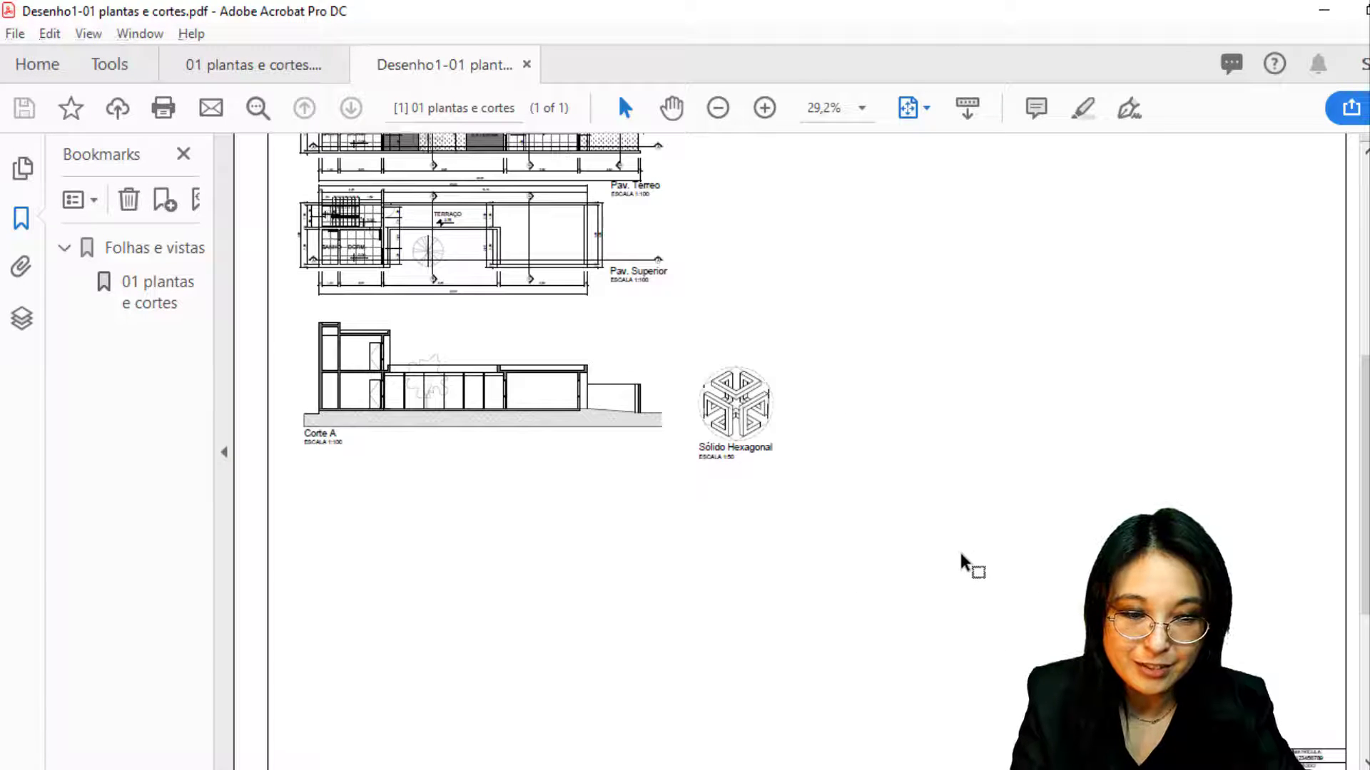
pyautogui.keyDown('ctrl'); pyautogui.scroll(-2, 770, 508); pyautogui.keyUp('ctrl')
pyautogui.keyDown('ctrl'); pyautogui.scroll(2, 784, 506); pyautogui.keyUp('ctrl')
pyautogui.keyDown('ctrl'); pyautogui.scroll(6, 791, 509); pyautogui.keyUp('ctrl')
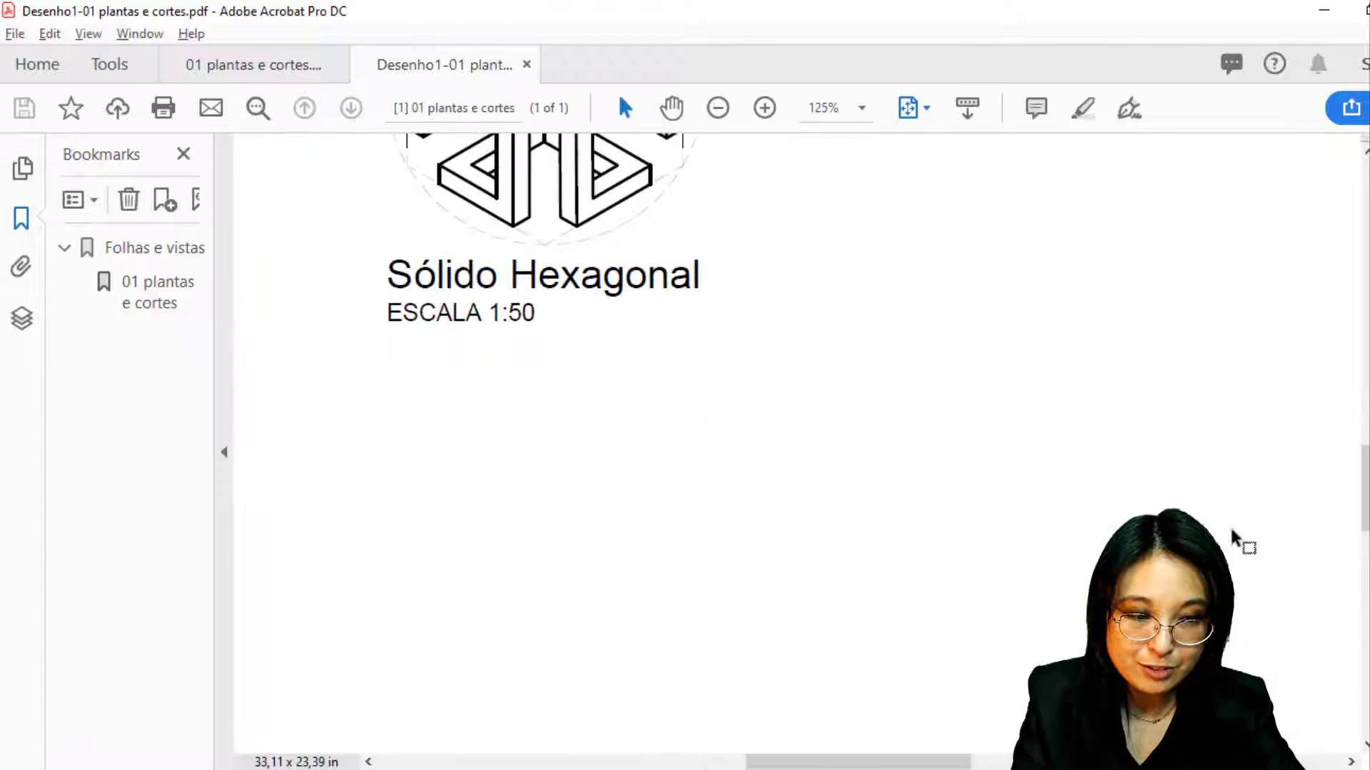
pyautogui.moveTo(1364, 491); pyautogui.dragTo(1364, 696)
pyautogui.moveTo(953, 761); pyautogui.dragTo(1356, 760)
pyautogui.keyDown('ctrl'); pyautogui.scroll(1, 837, 644); pyautogui.keyUp('ctrl')
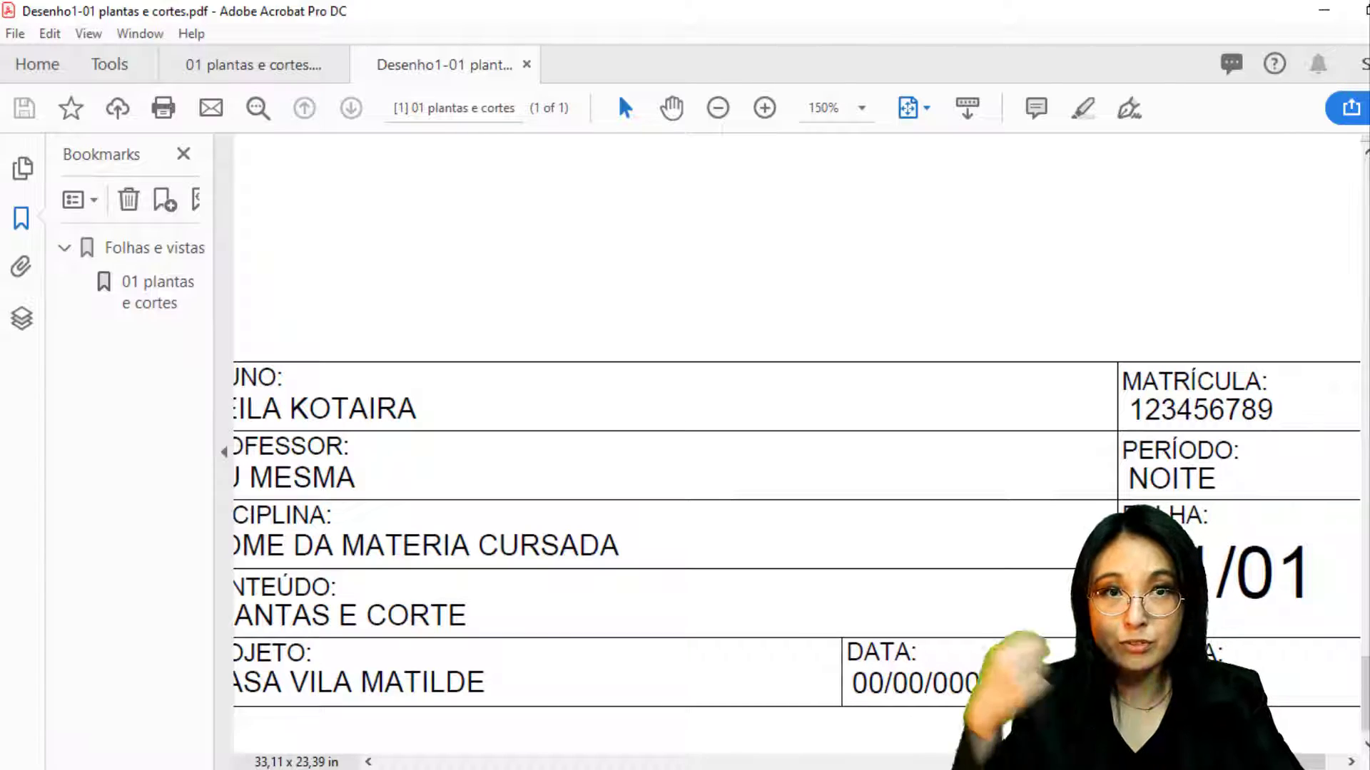
pyautogui.moveTo(700, 769)
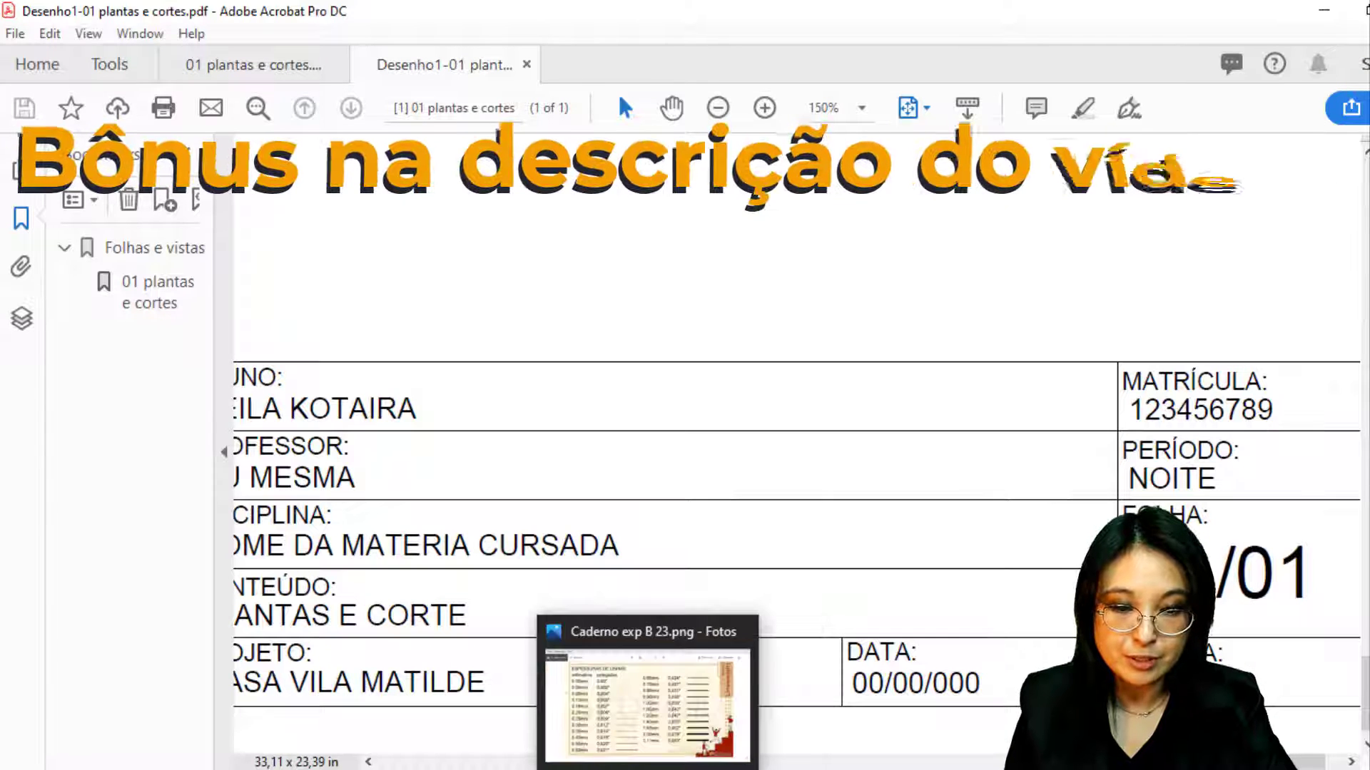
# Show Caderno exp B 24.png, the Zoom Scale chart with 1:50, 1:75 and 1:100 factors
pyautogui.click(660, 749)
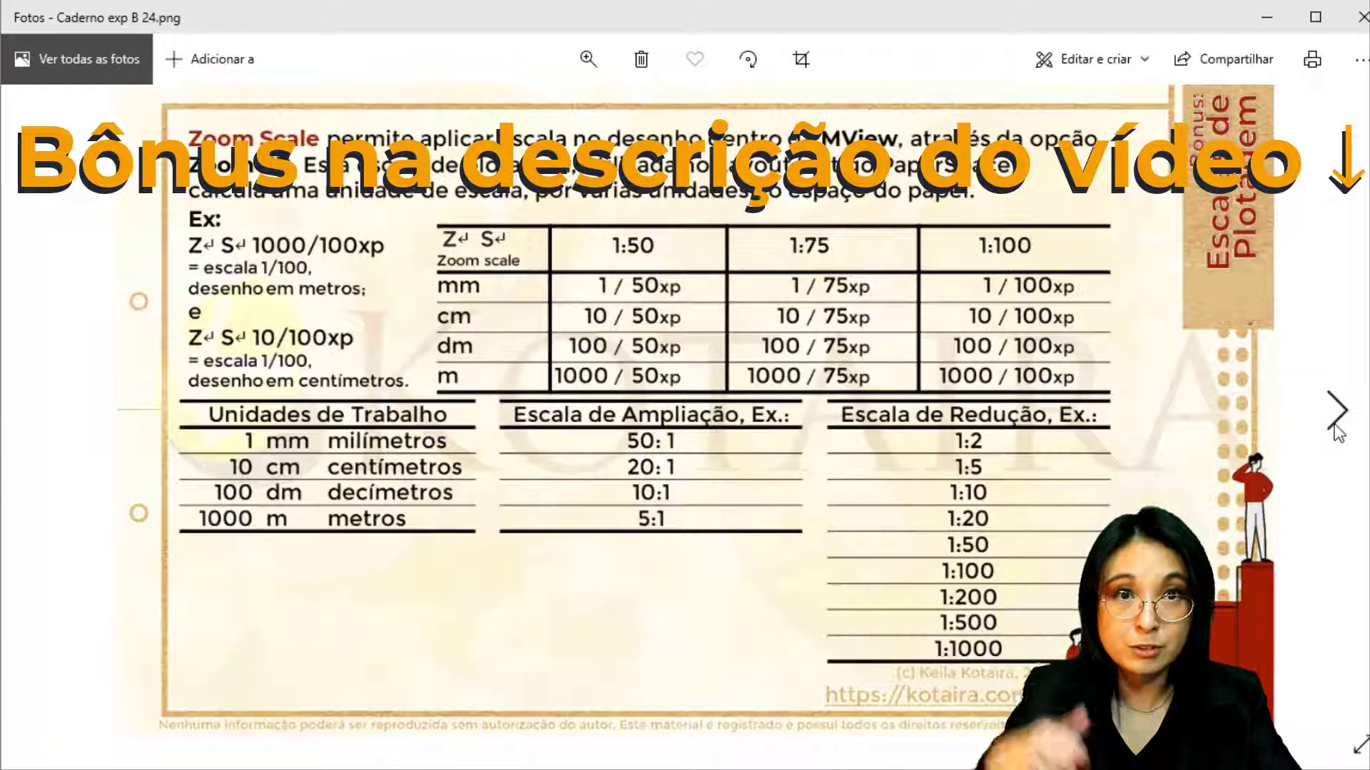
pyautogui.click(1336, 421)
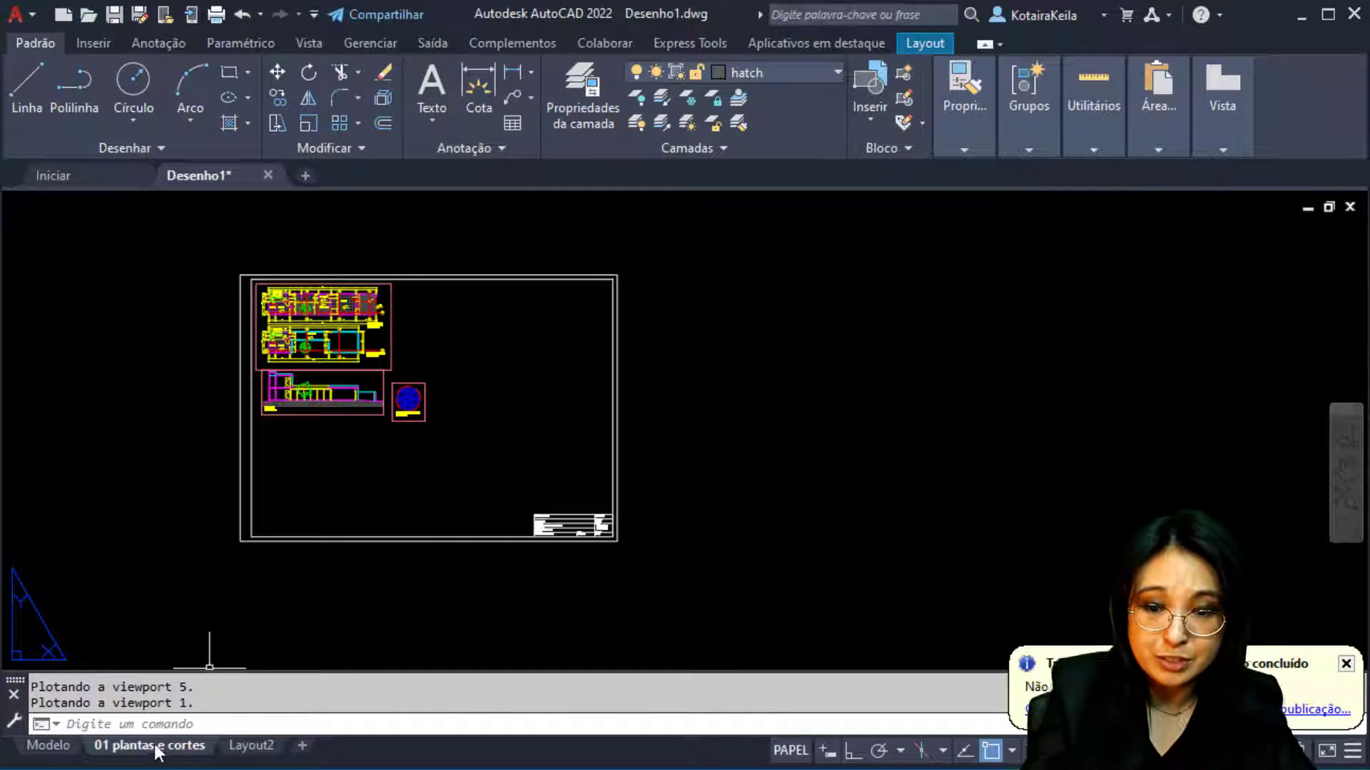
# Switch to the Modelo tab and zoom out to the Sólido Hexagonal drawing at ESCALA 1:50
pyautogui.click(154, 747)
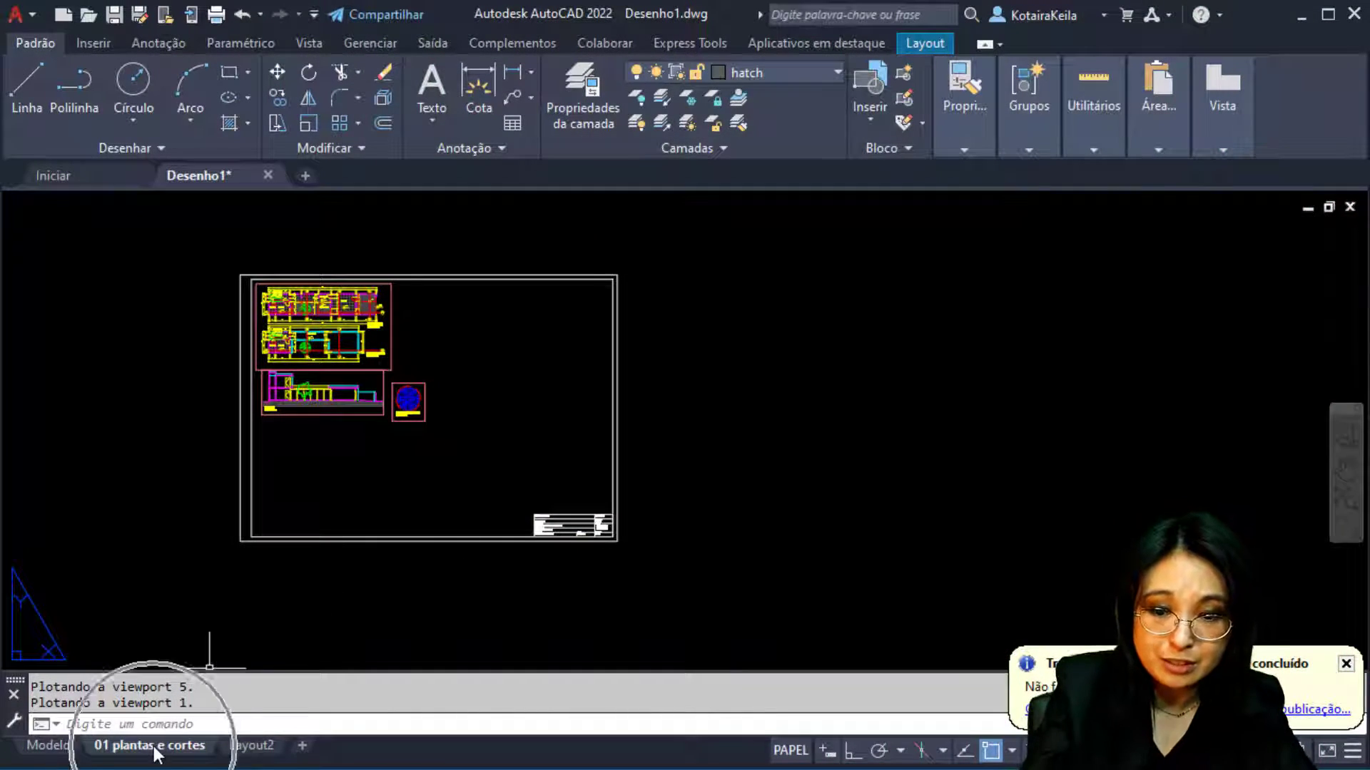
pyautogui.click(44, 745)
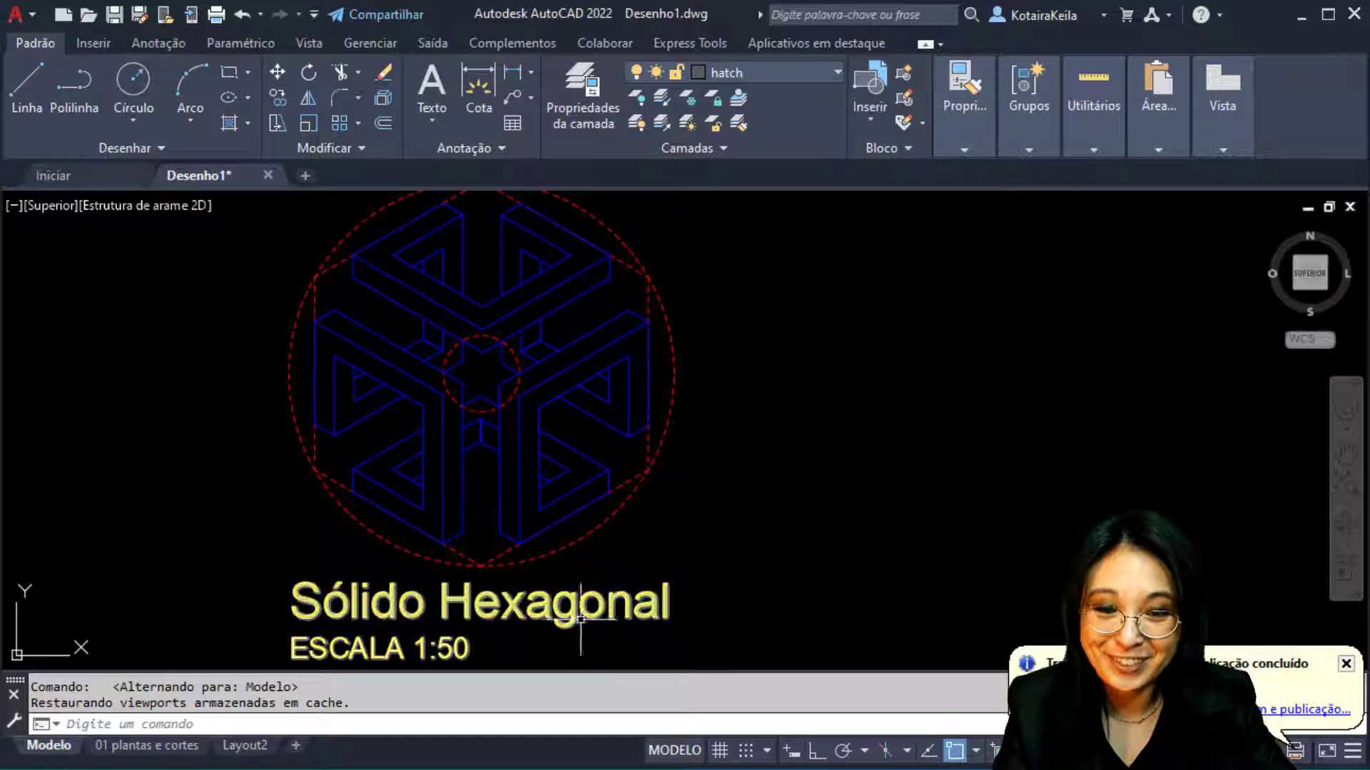
pyautogui.scroll(-6, 397, 559)
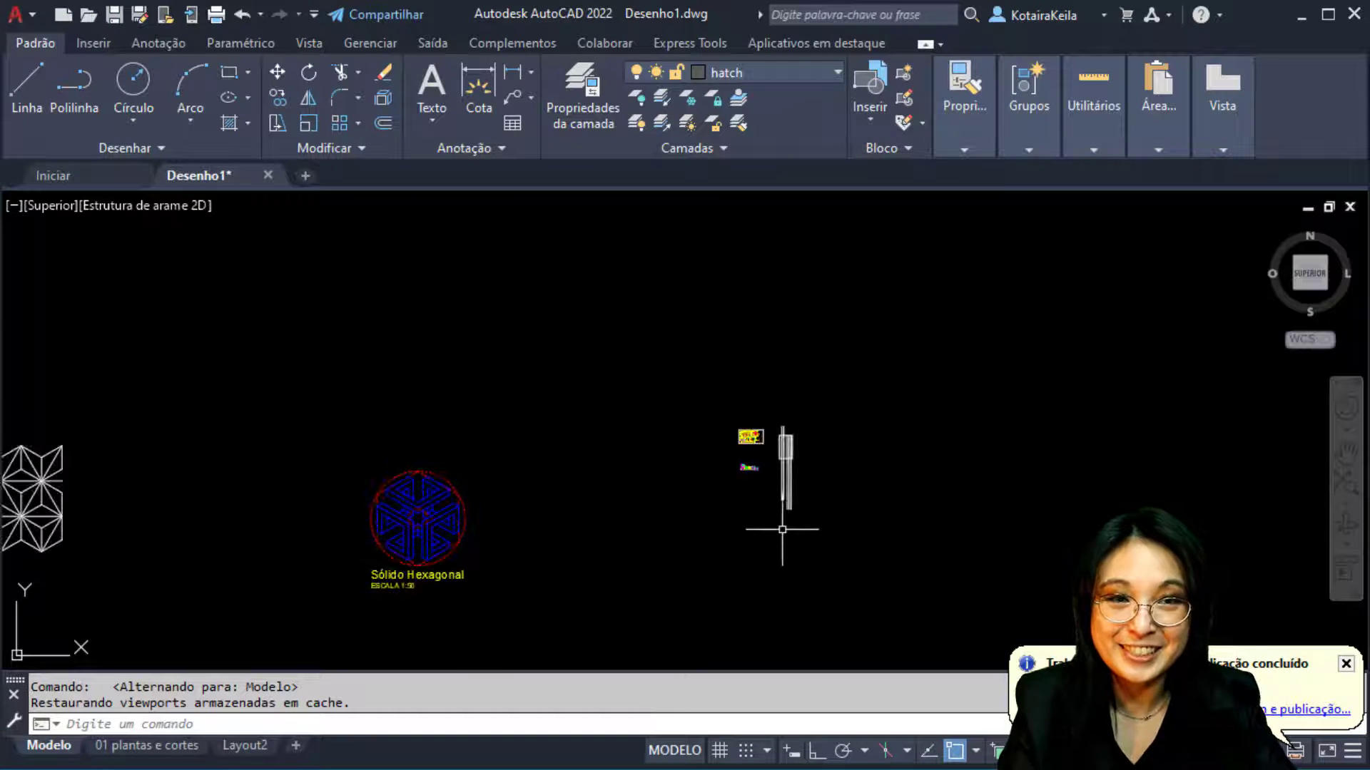